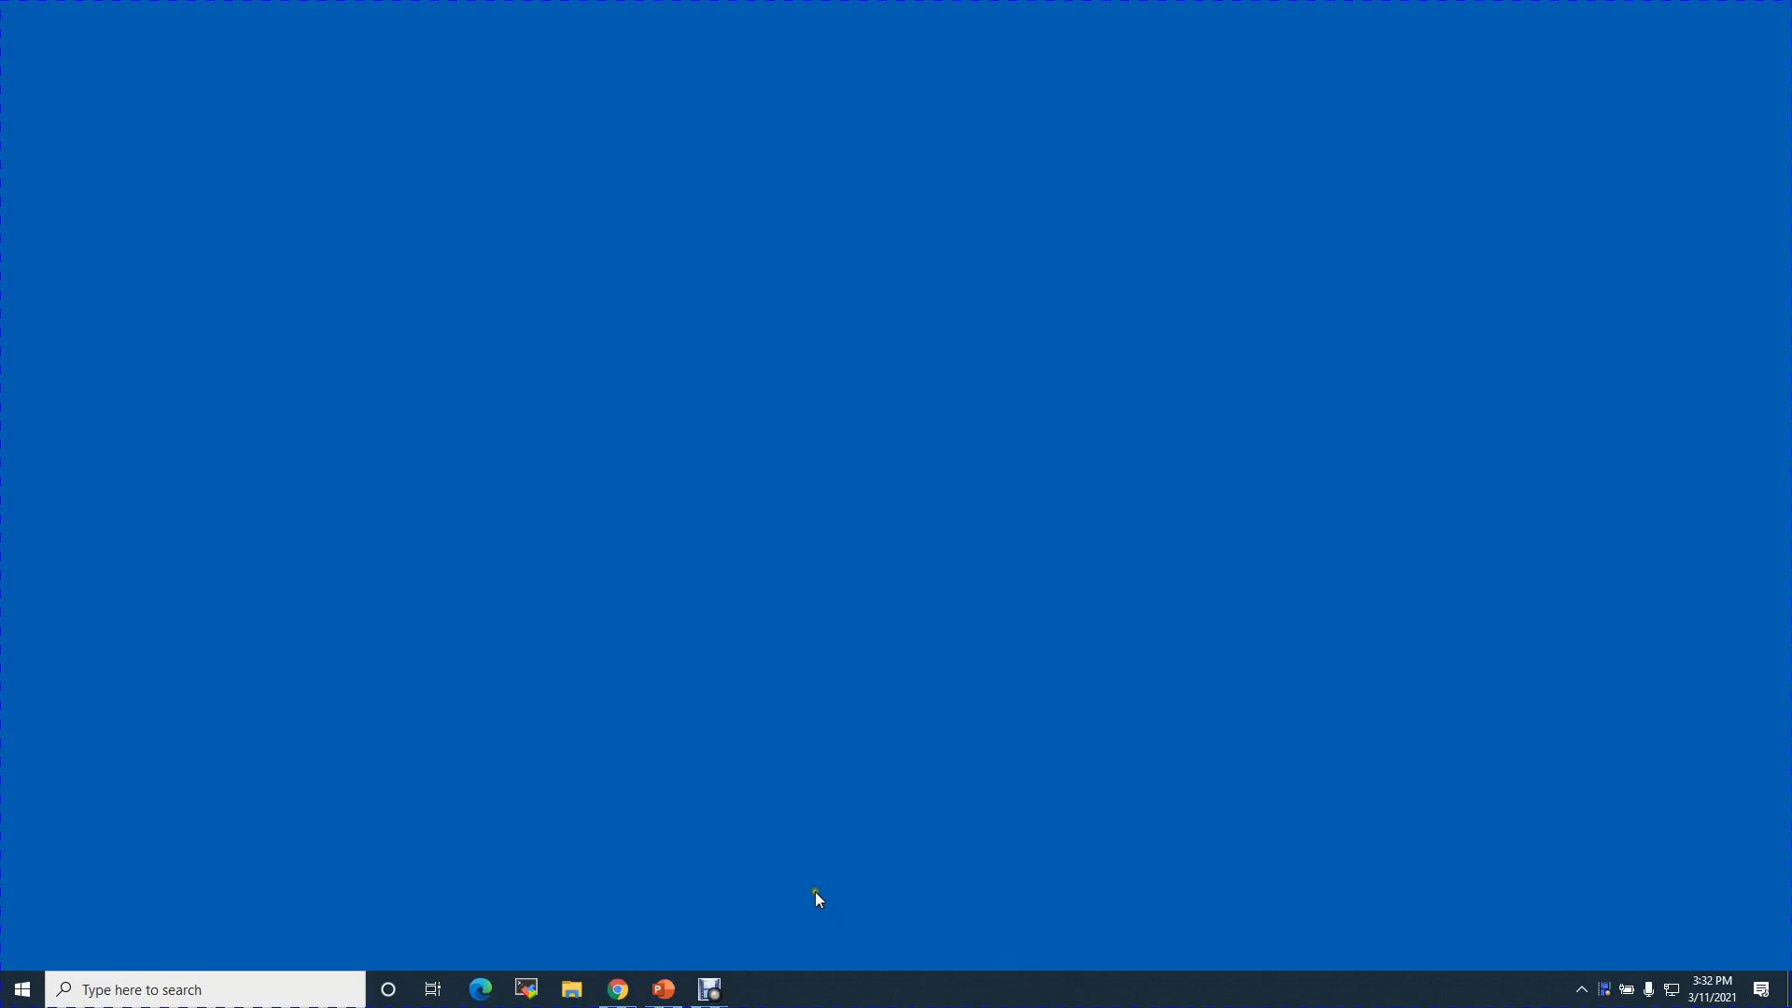
In the R-1 web console in Chrome, commit and save the router configuration, and leave configuration mode.
click(616, 988)
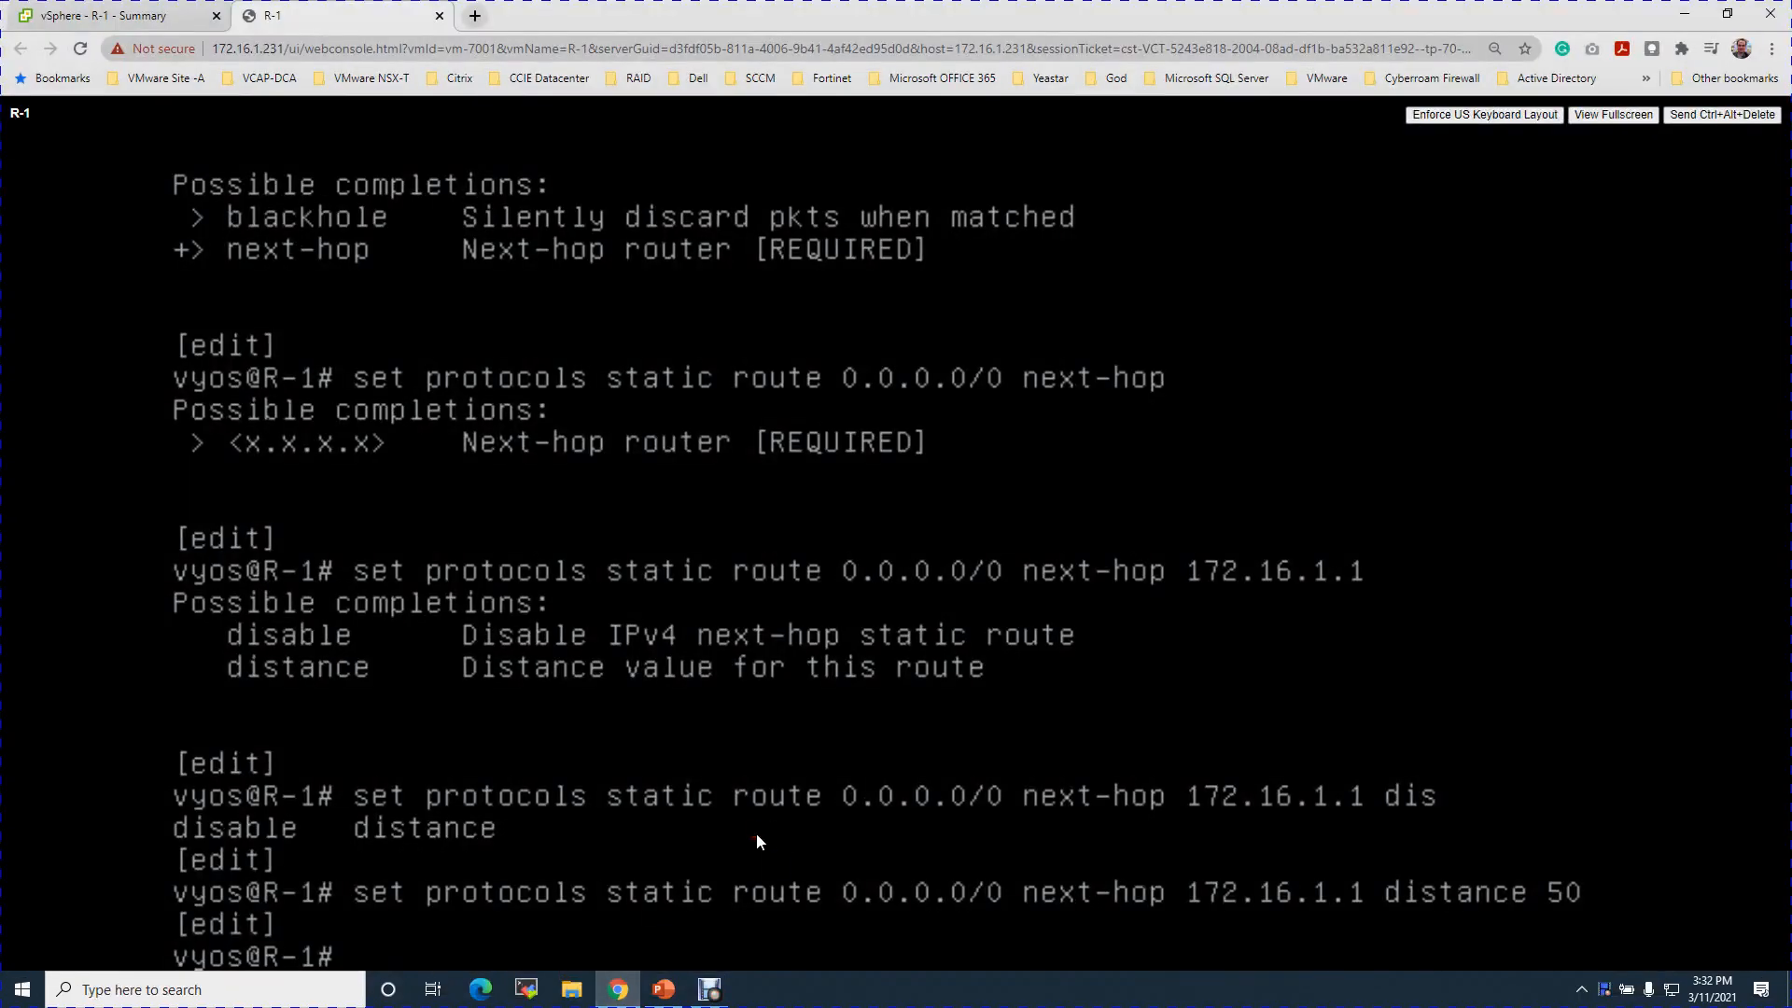
key(Return)
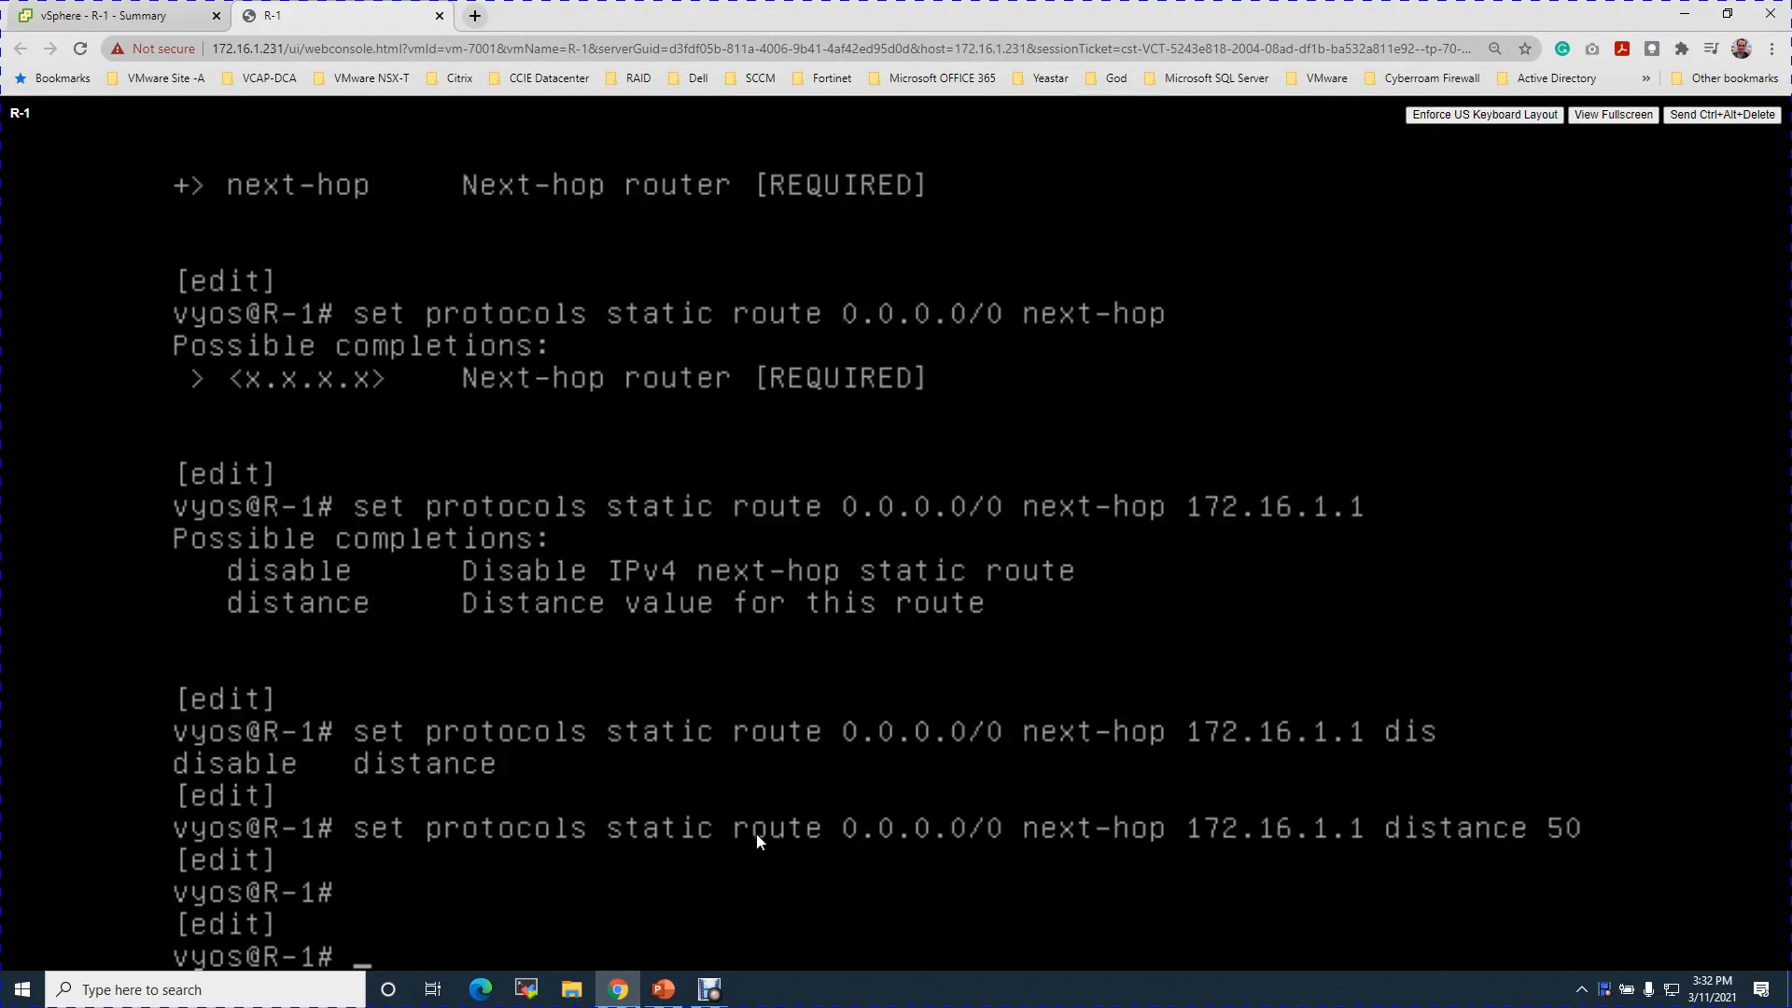
text(commit)
key(Return)
text(save)
key(Return)
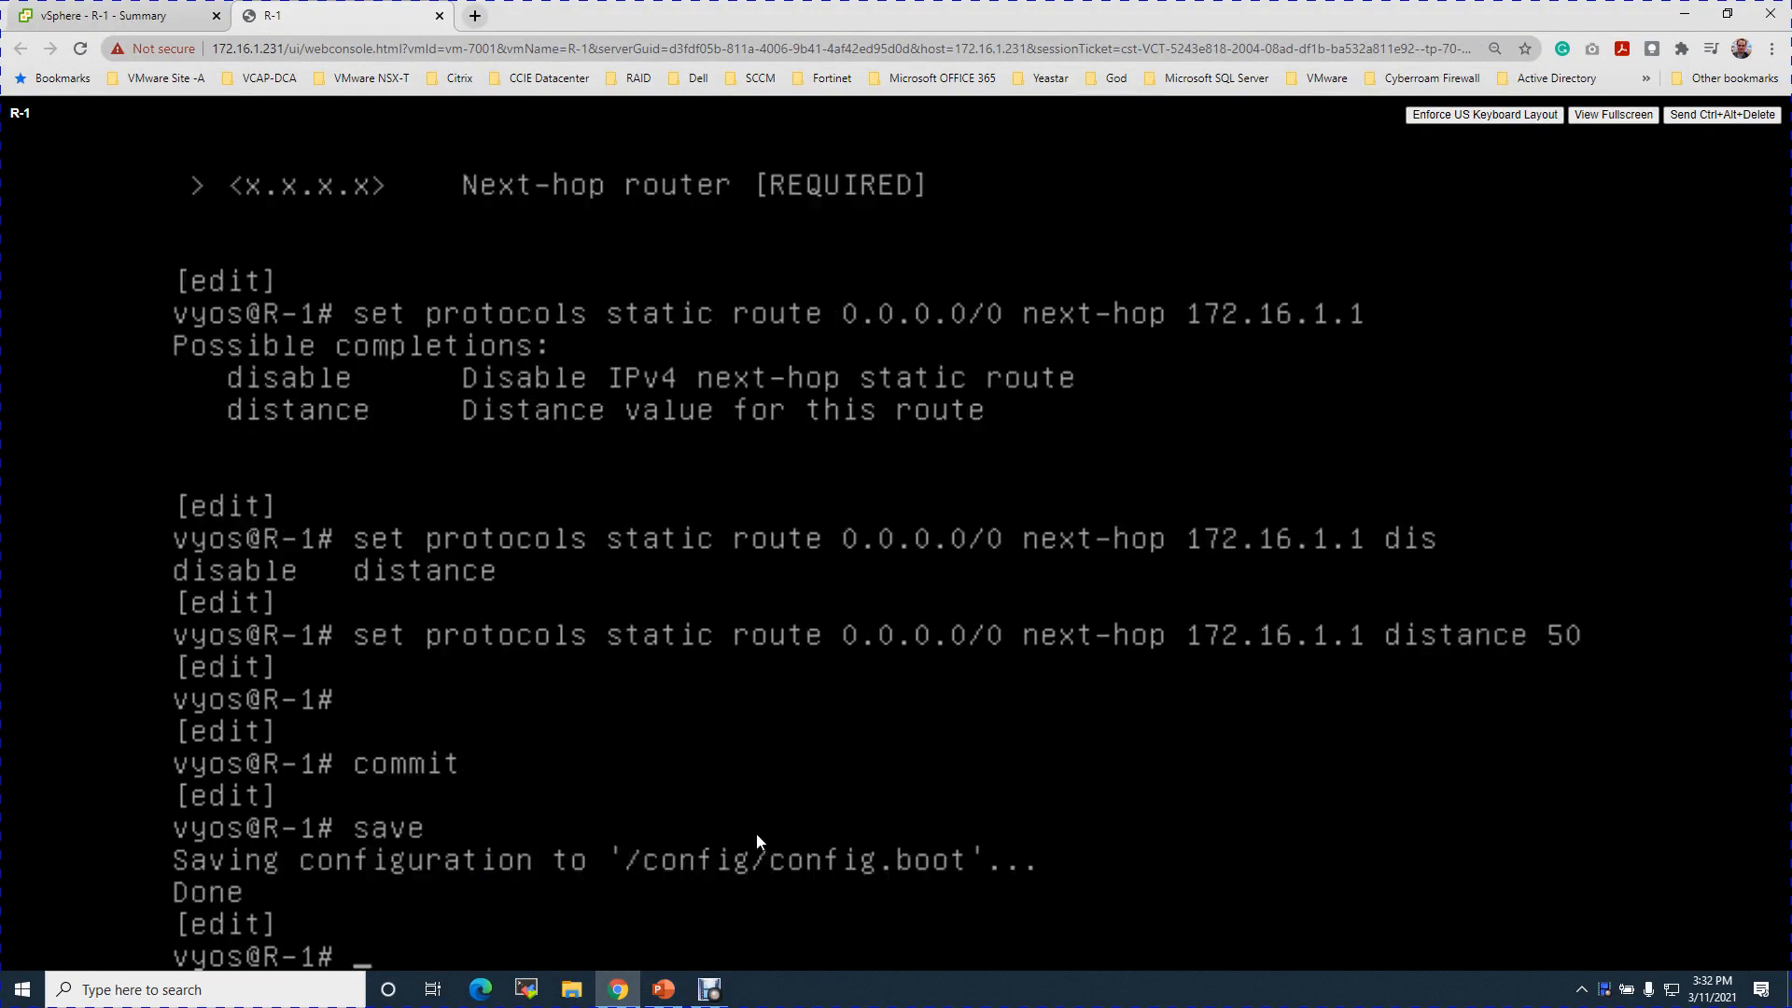
text(exit)
key(Return)
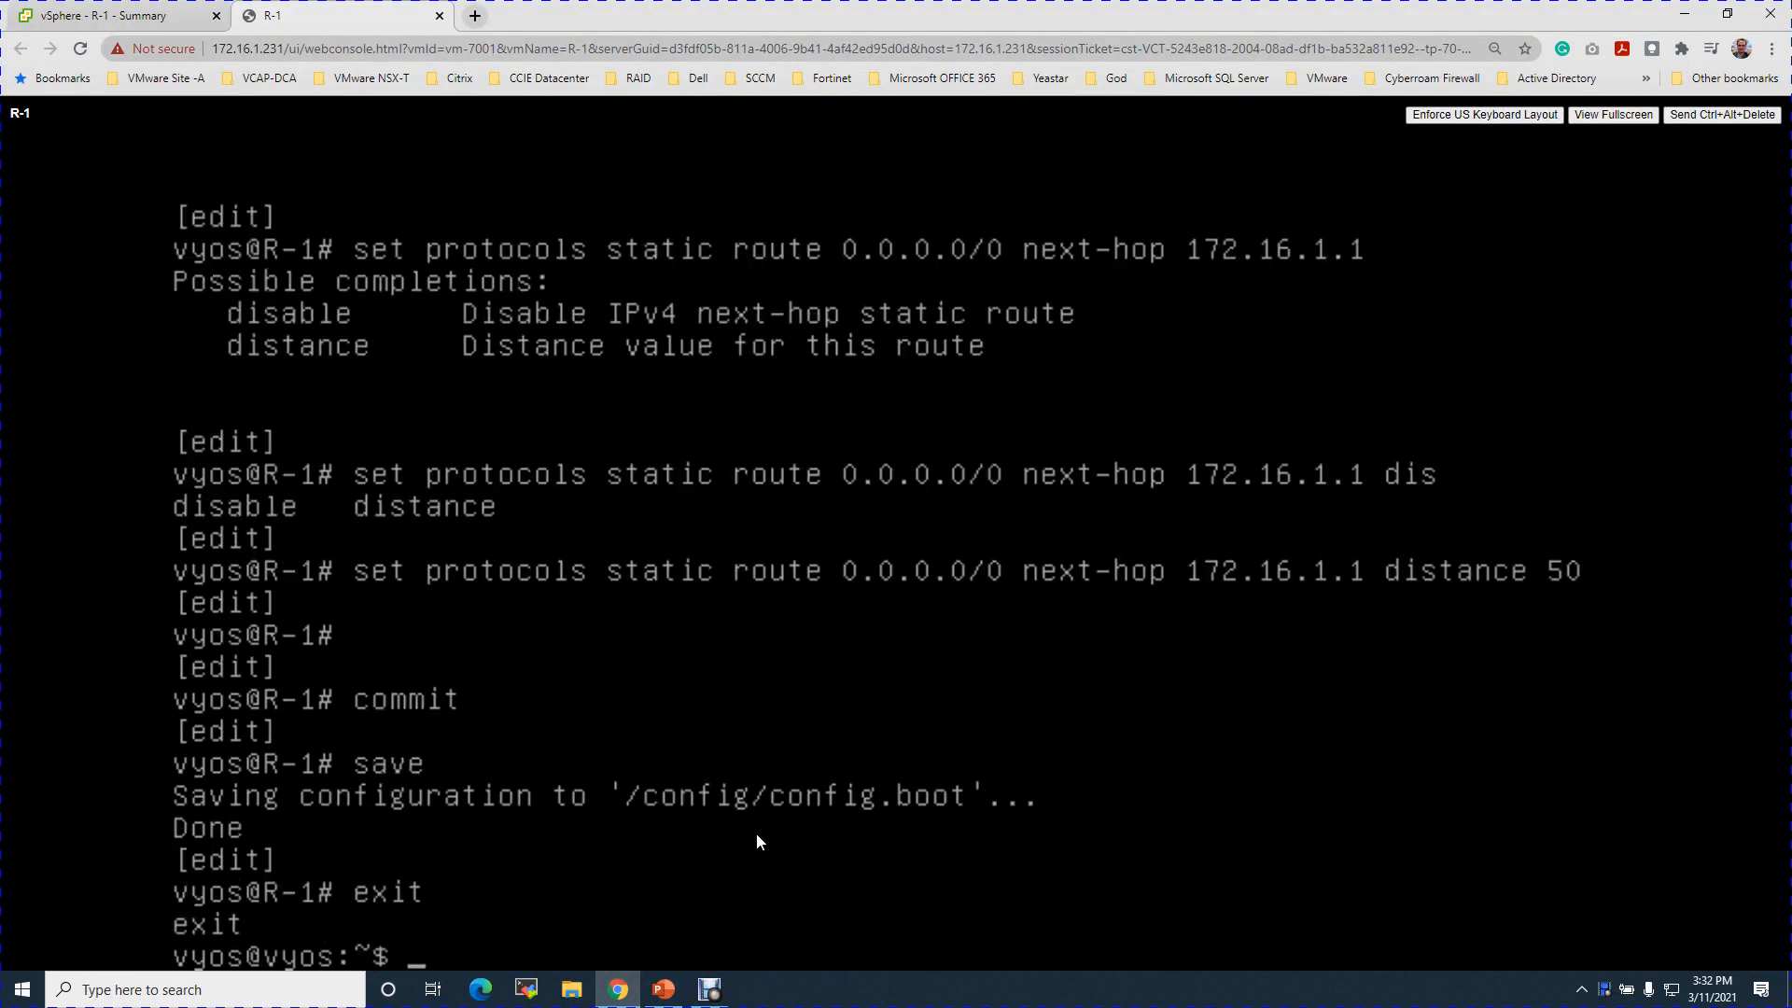
Display R-1's routing table with show ip route to check the static default route.
key(Return)
key(Return)
key(Return)
key(Return)
key(Return)
text(s)
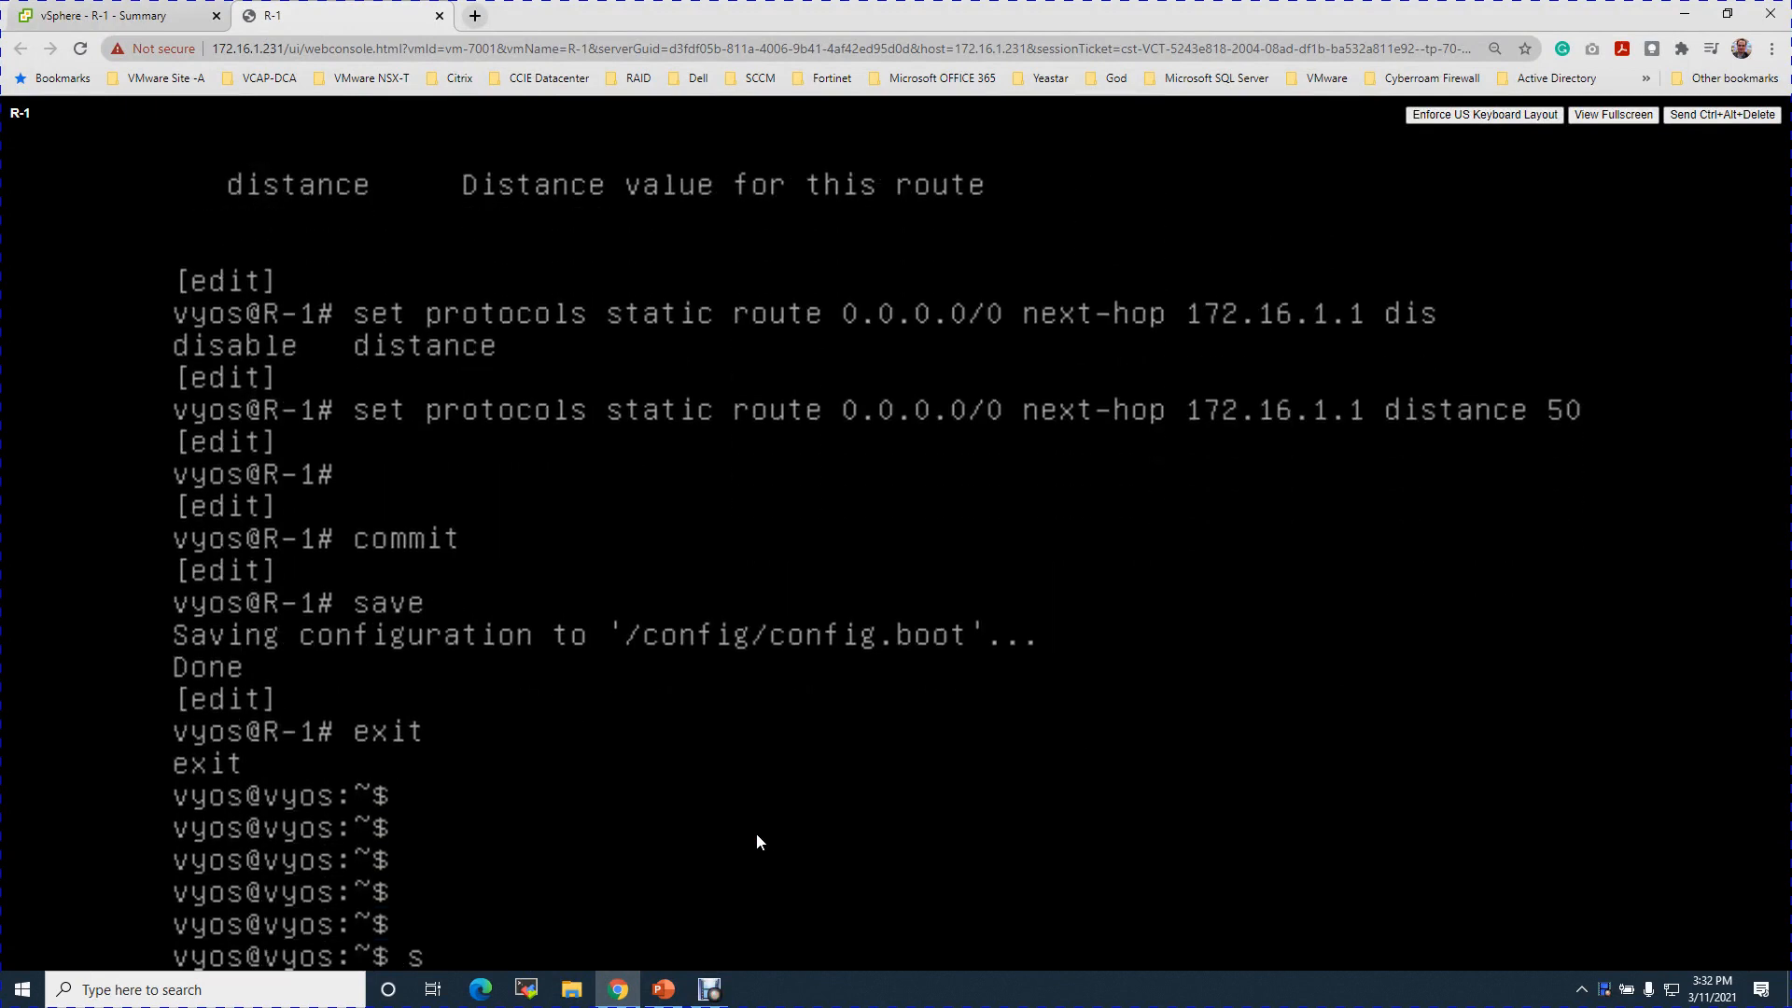
text(how route-map)
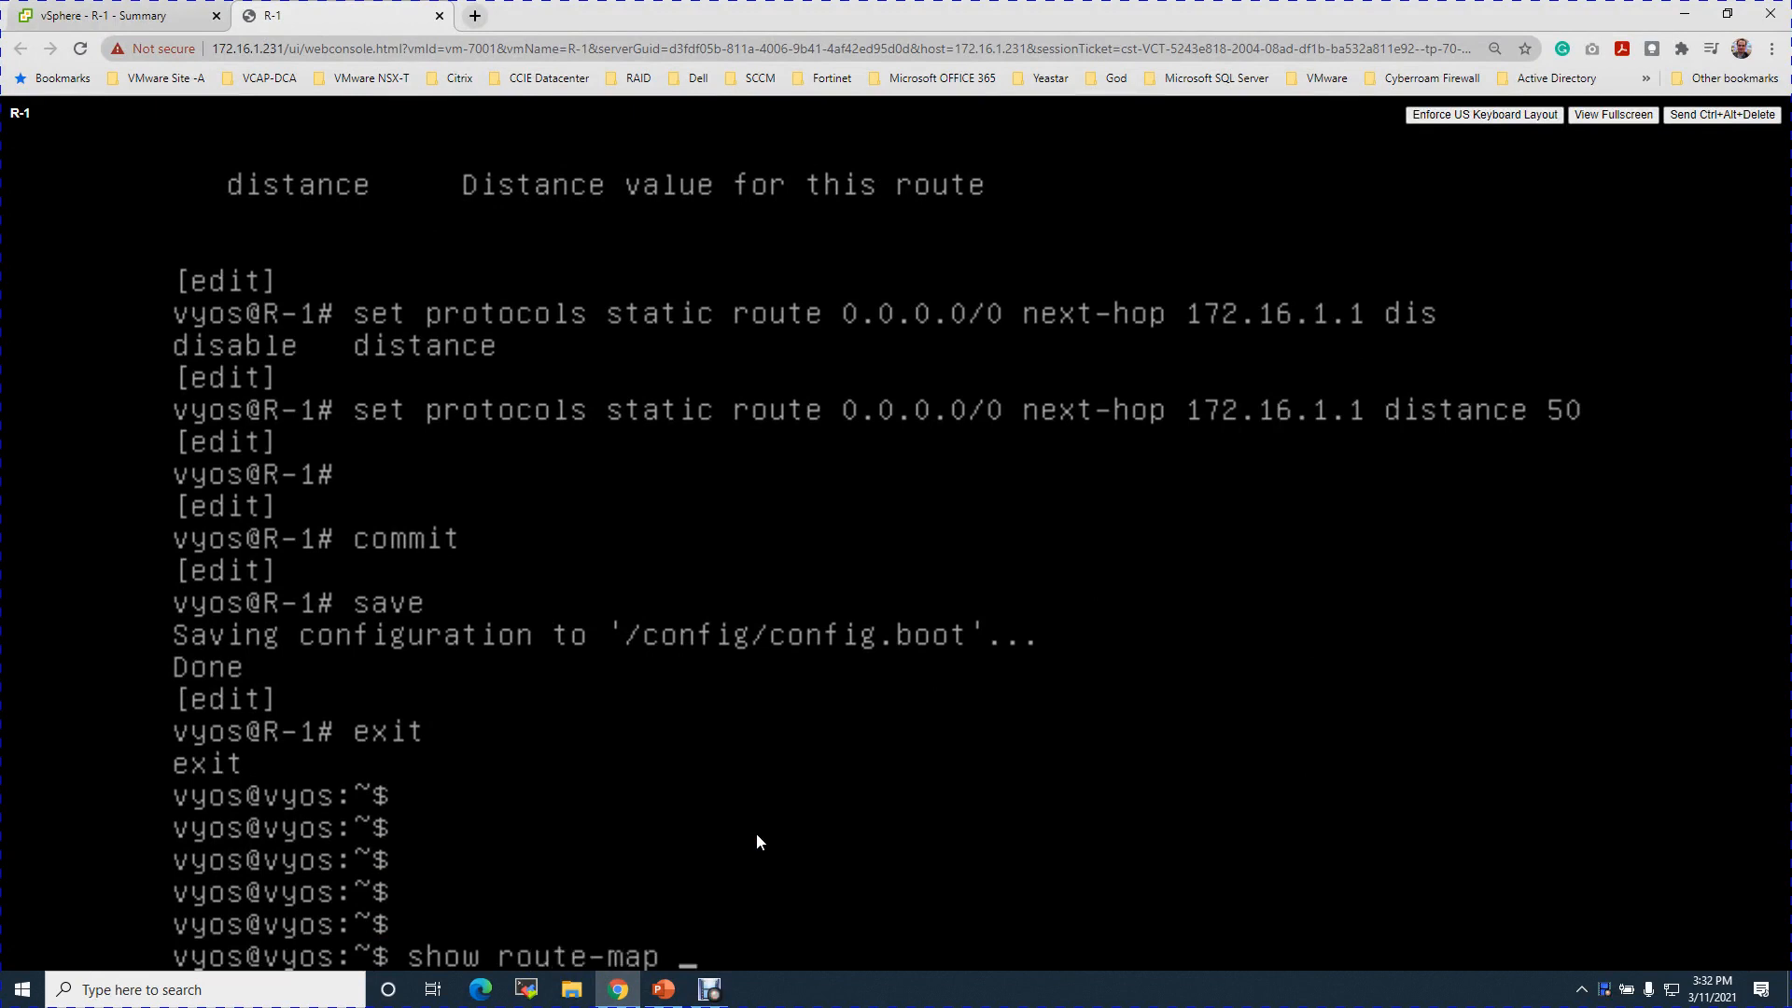
key(BackSpace)
key(BackSpace)
key(BackSpace)
key(BackSpace)
key(BackSpace)
key(BackSpace)
key(BackSpace)
key(BackSpace)
key(BackSpace)
text(ip route)
key(Return)
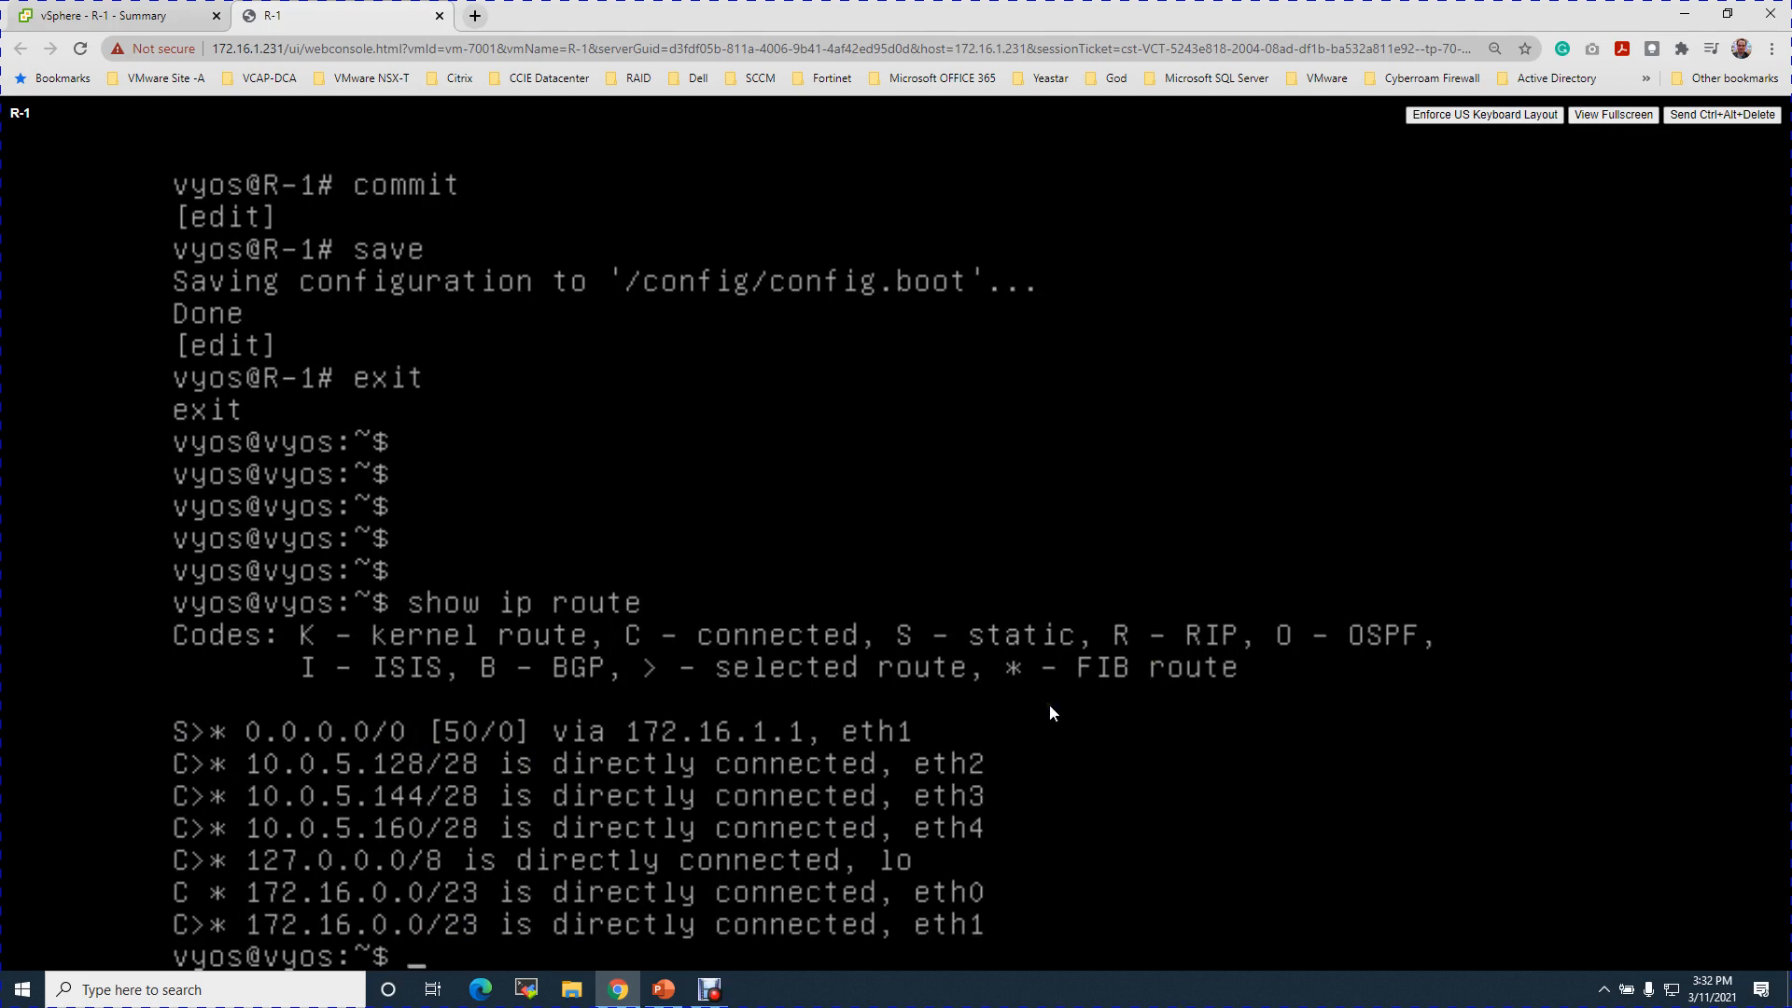
key(Return)
key(Return)
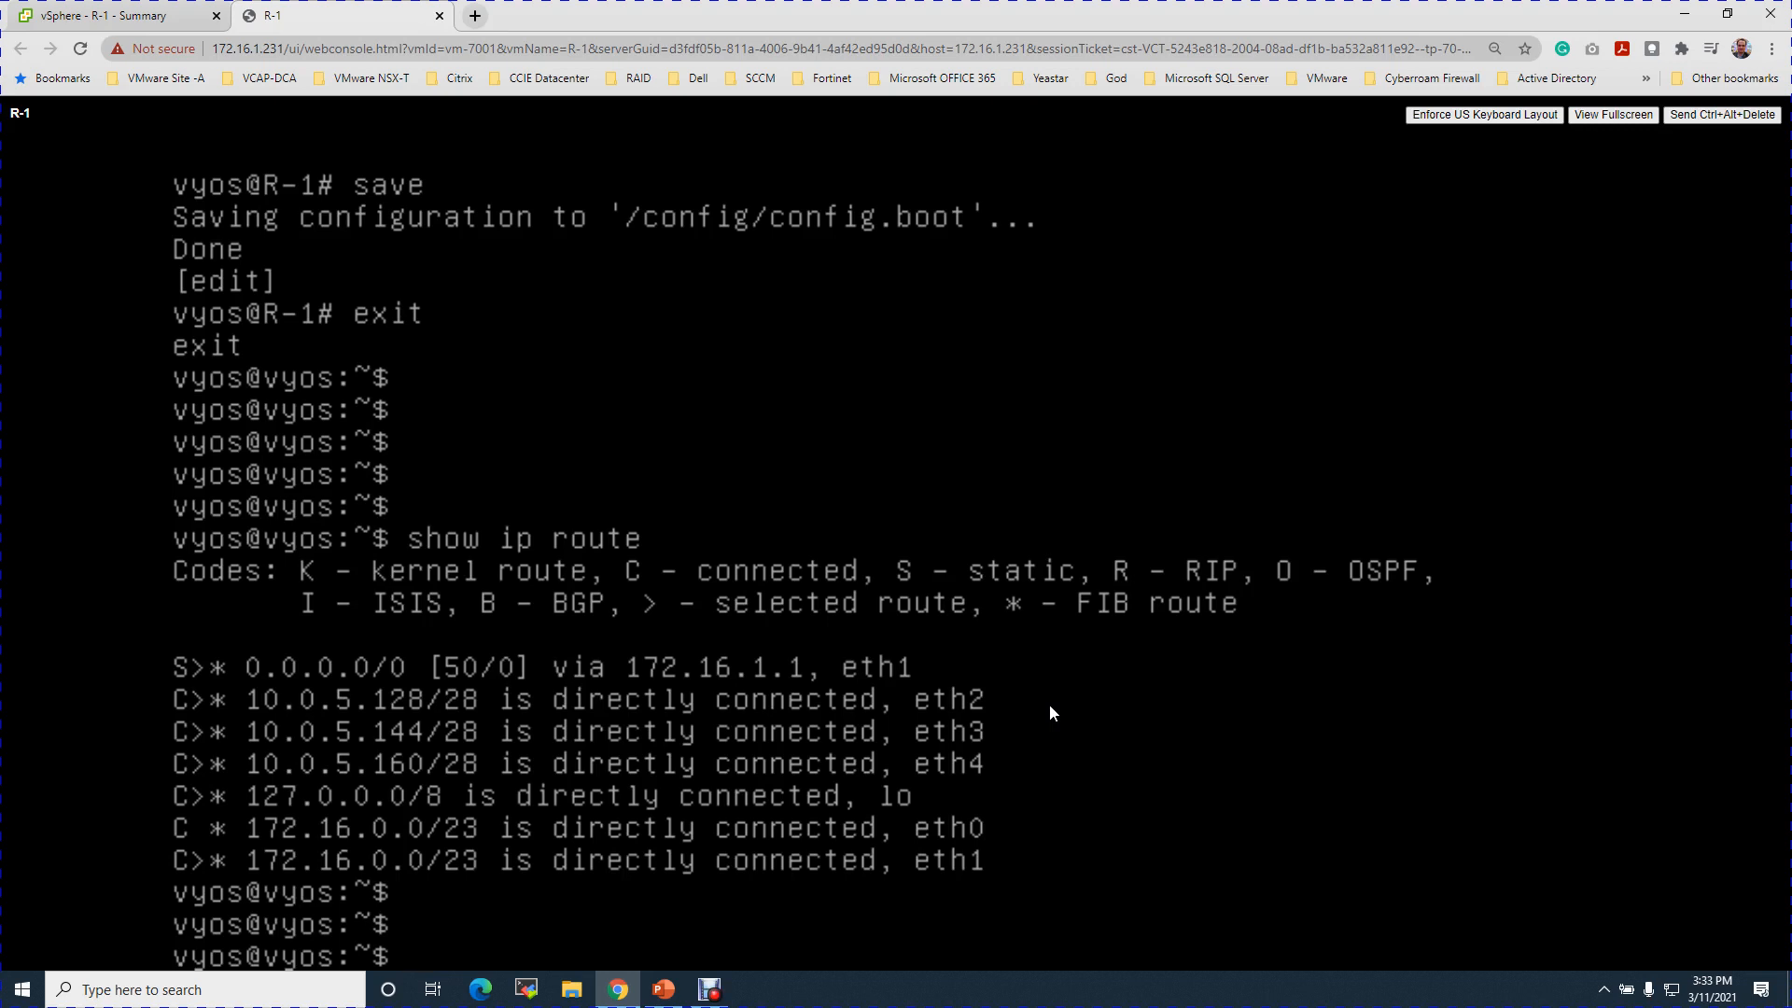
Enter configuration mode on R-1 with the configure command.
text(confiug)
text(re)
key(BackSpace)
key(BackSpace)
key(BackSpace)
key(BackSpace)
text(gure)
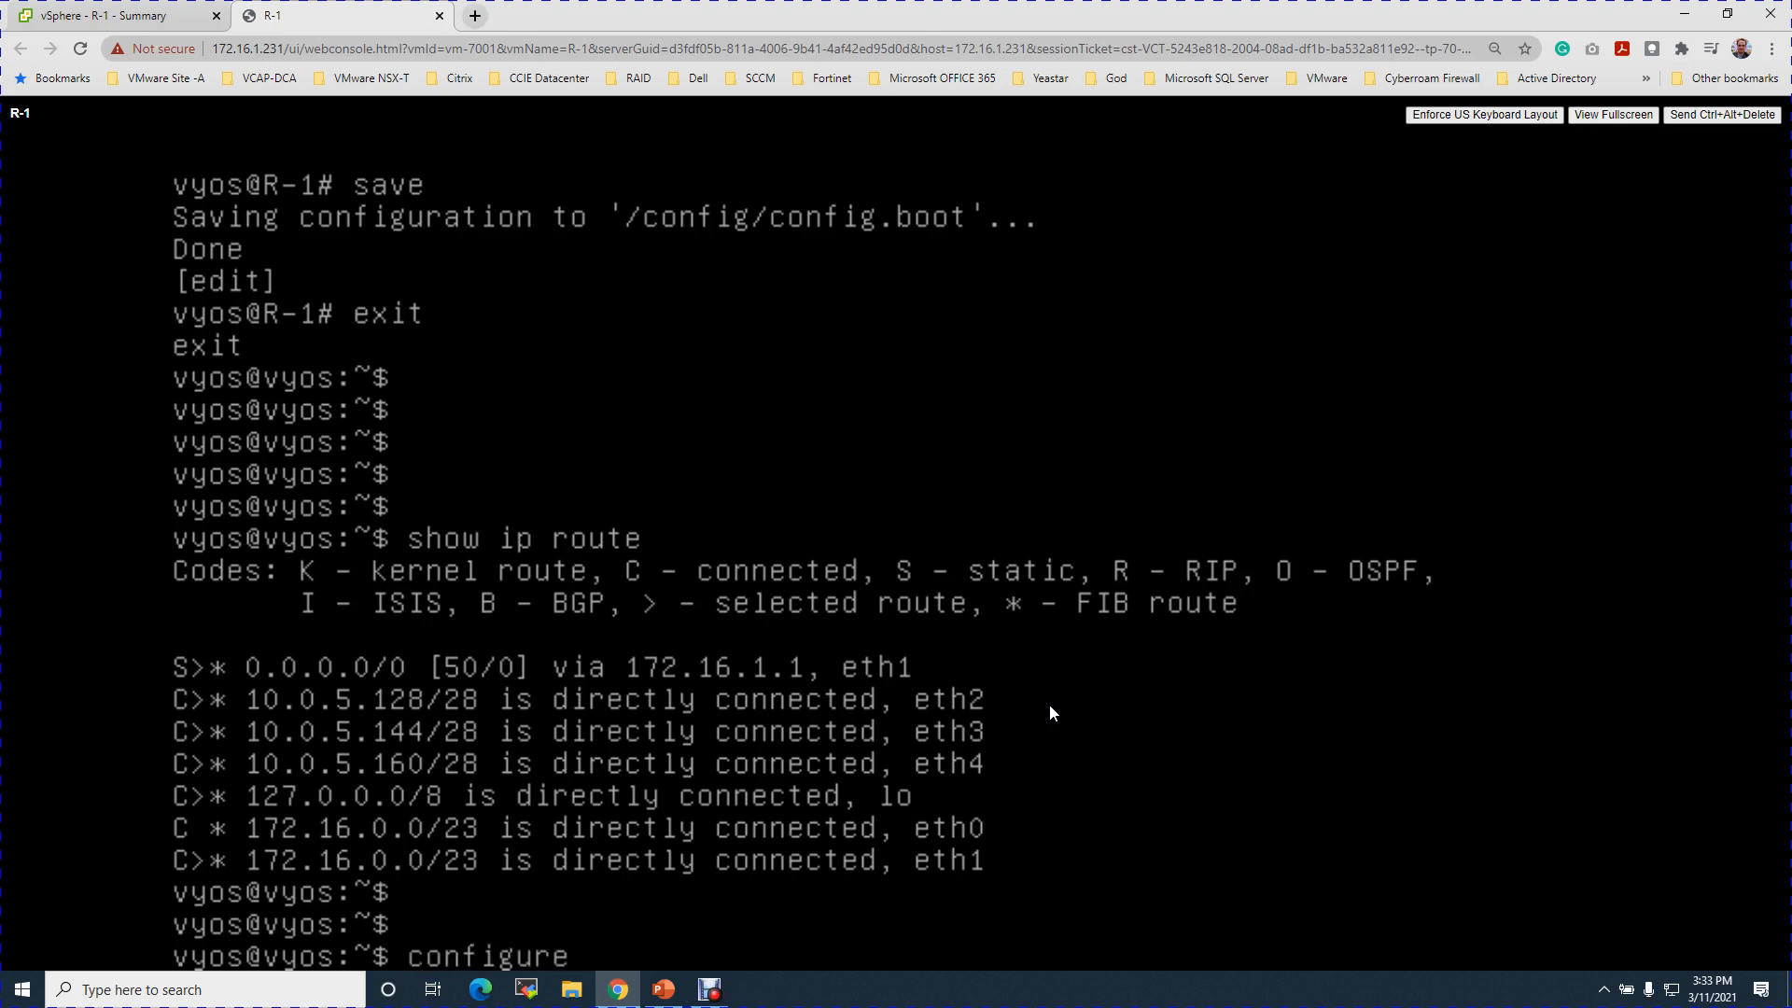
key(Return)
Set the source address of NAT source rule 20 to 10.0.5.128/28, checking the subnet in the PowerPoint lab design.
text(set nat source rule)
key(Tab)
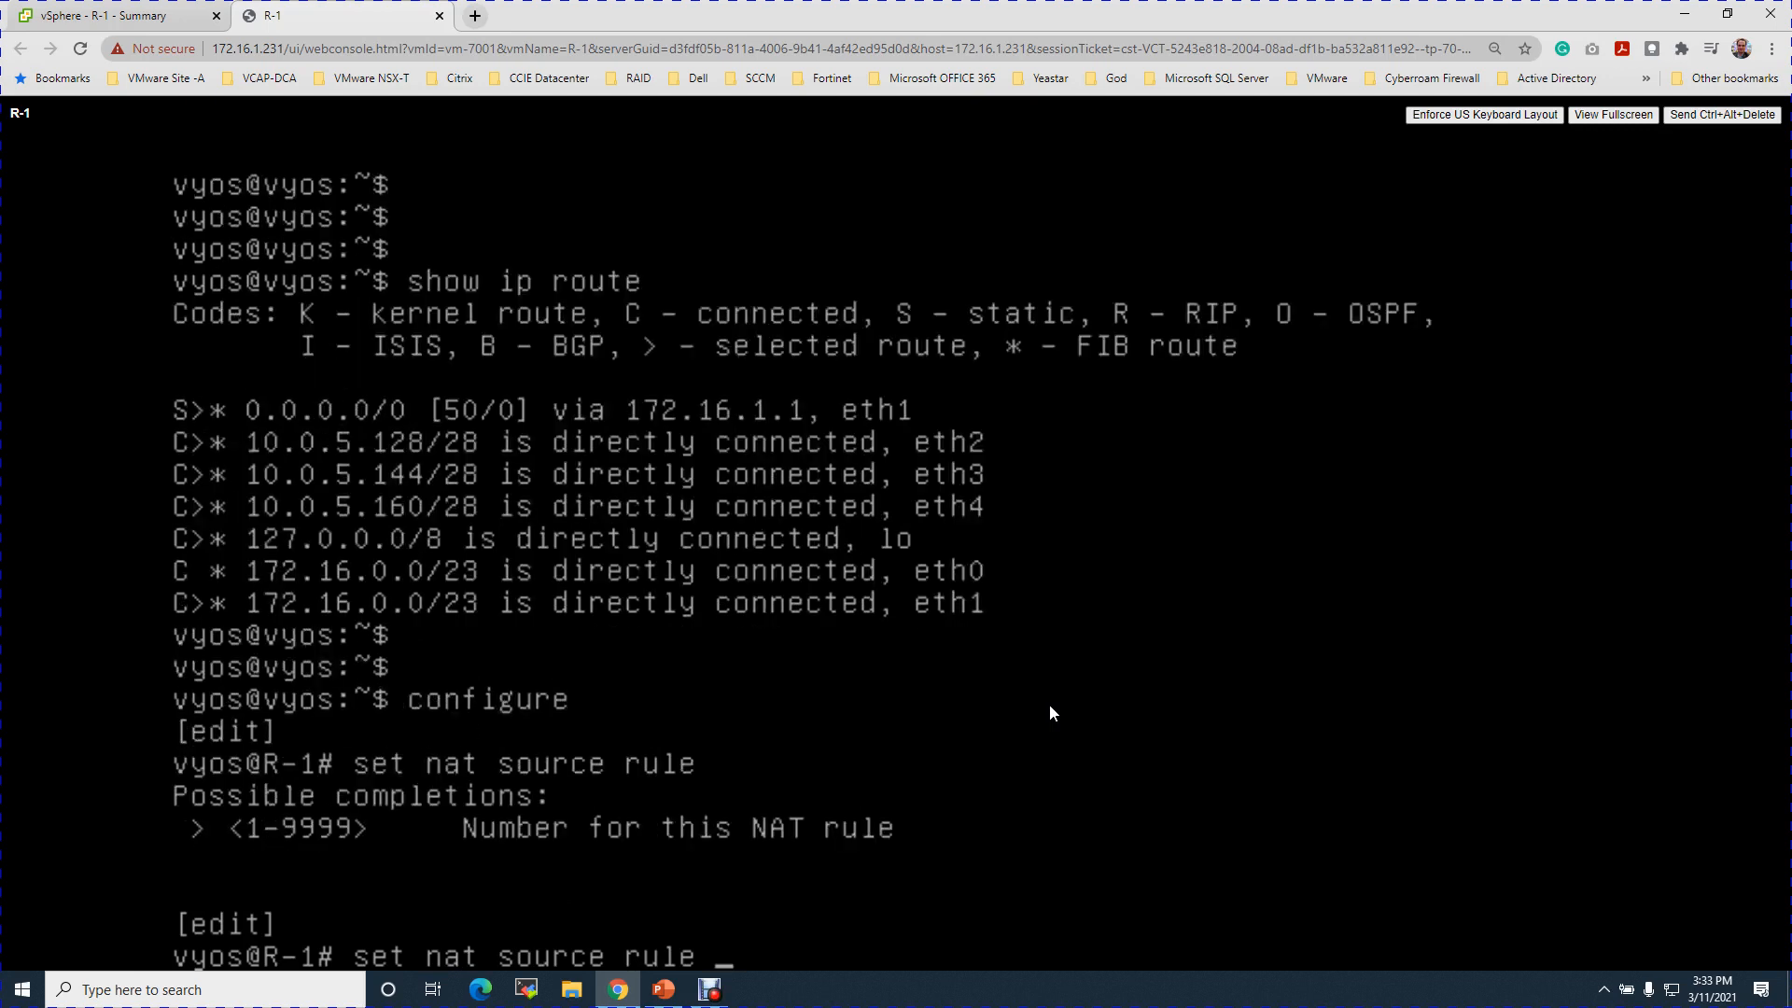
text(20 source address)
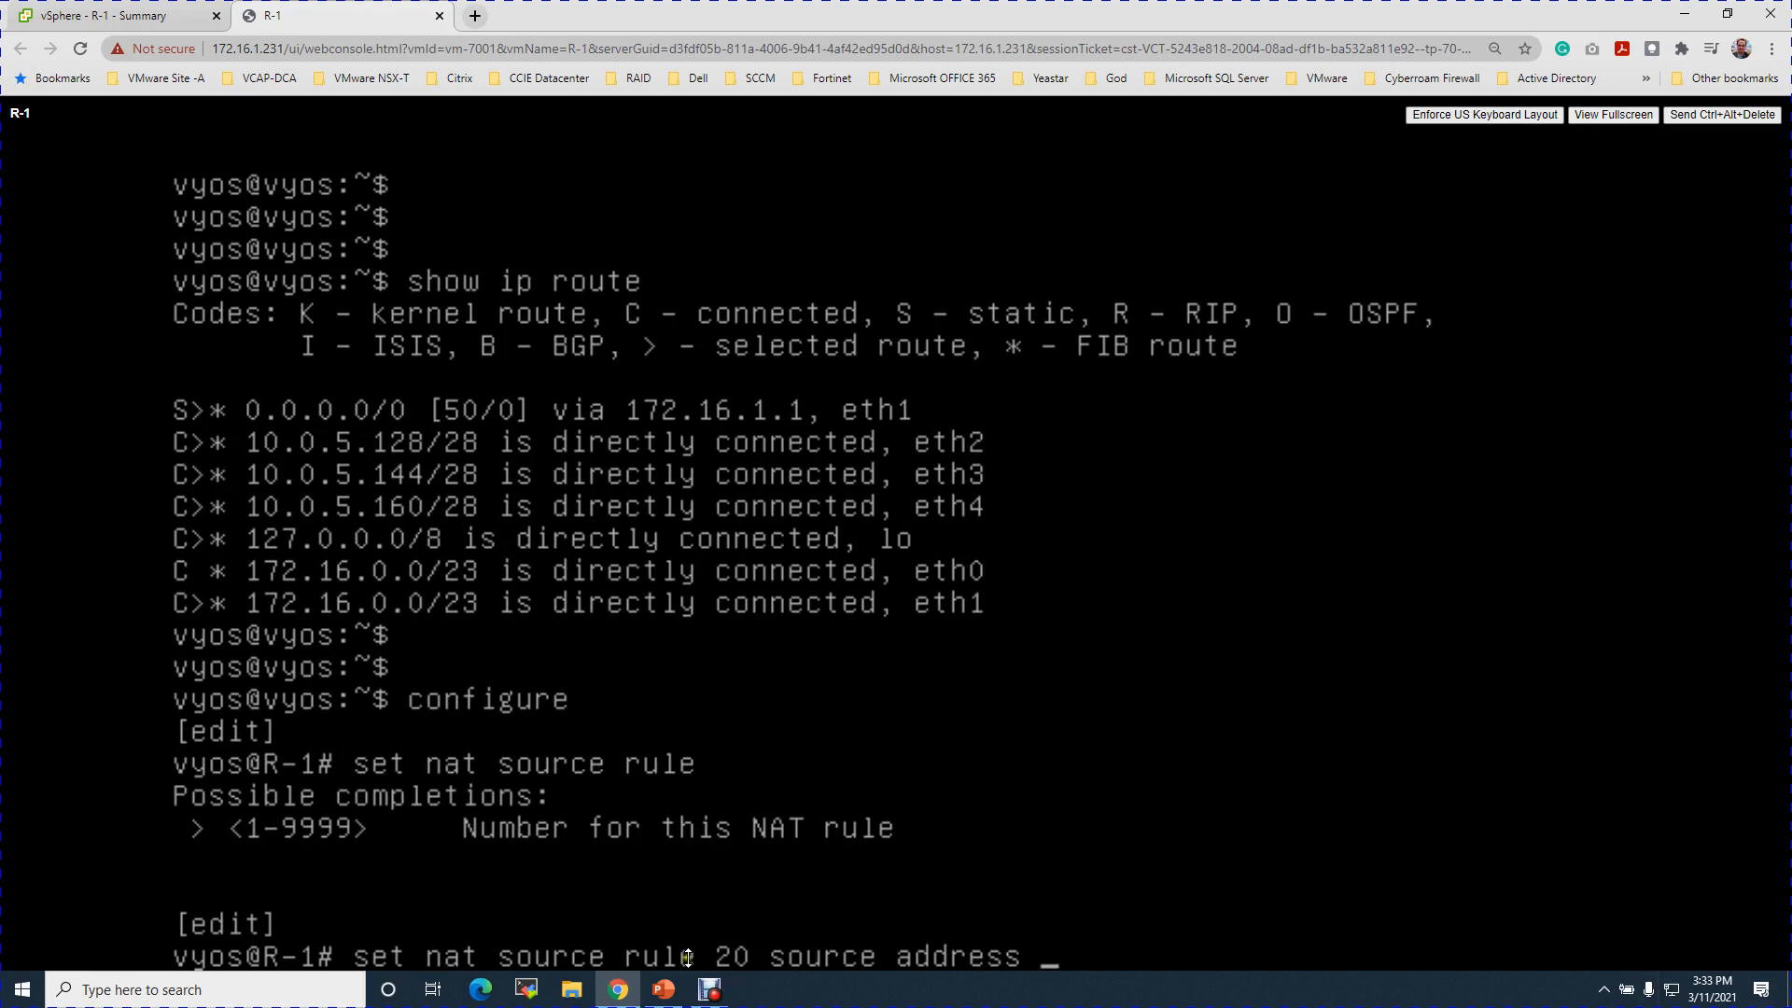
click(662, 989)
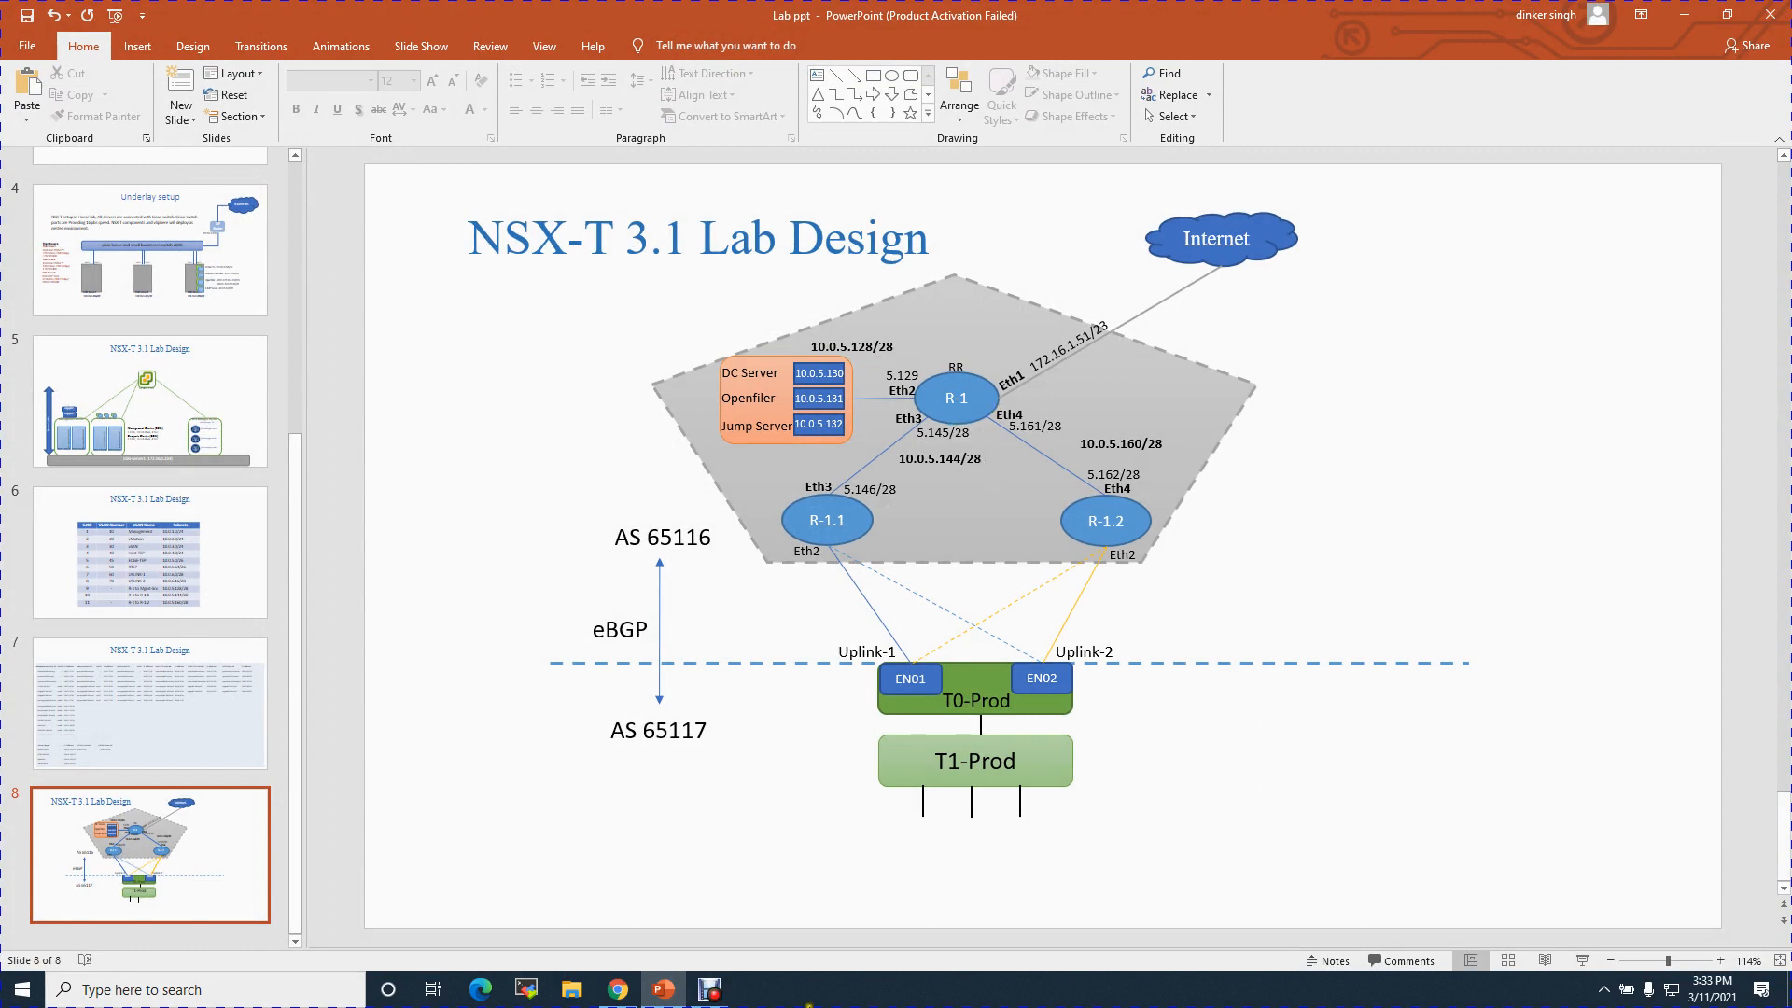
click(618, 989)
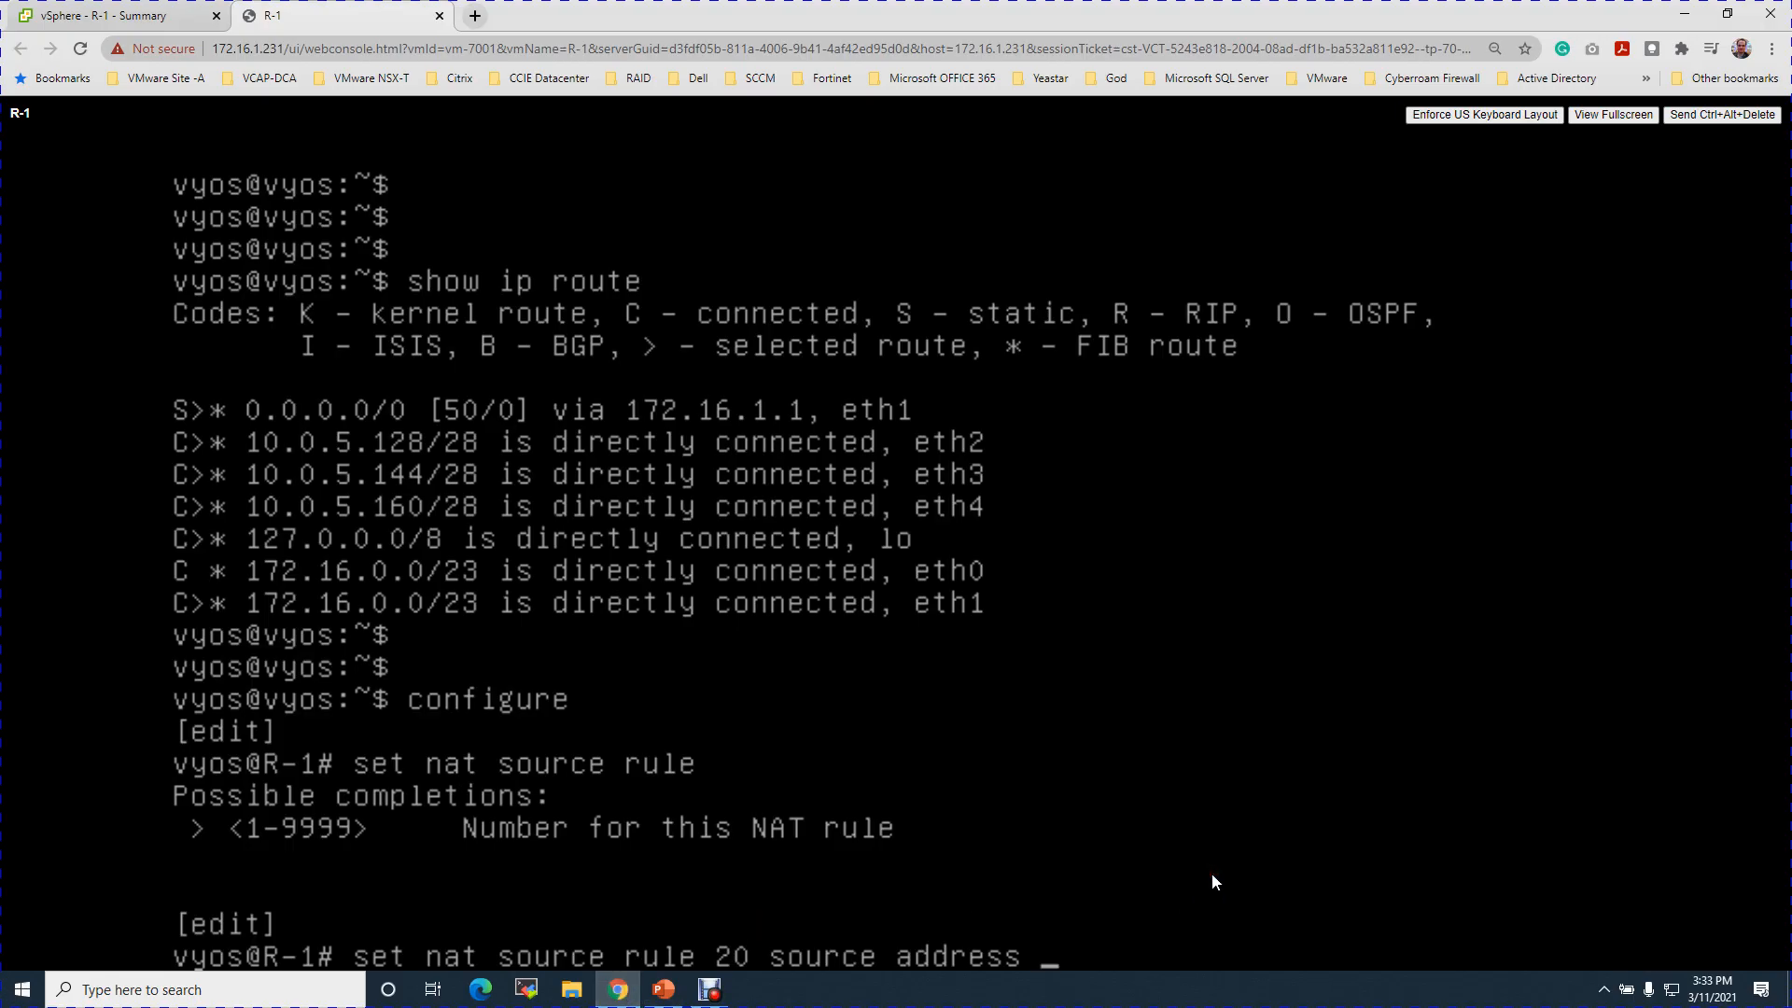
text(10.0.5.128/28)
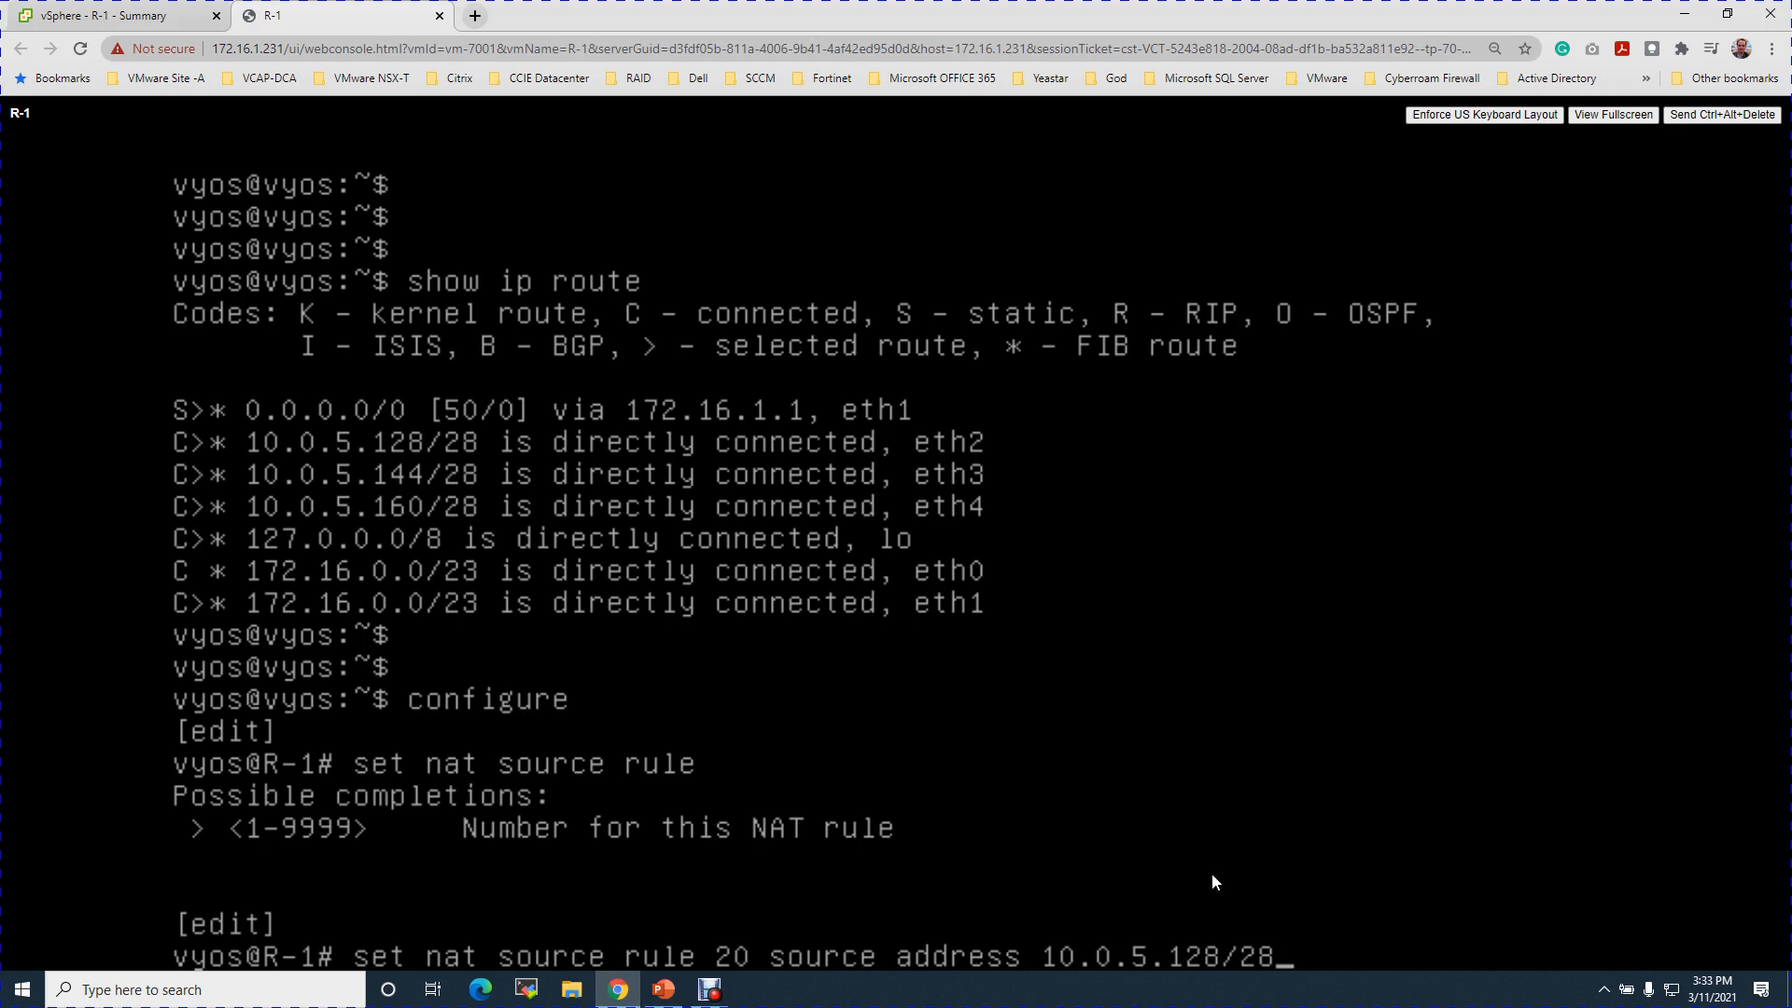
key(Return)
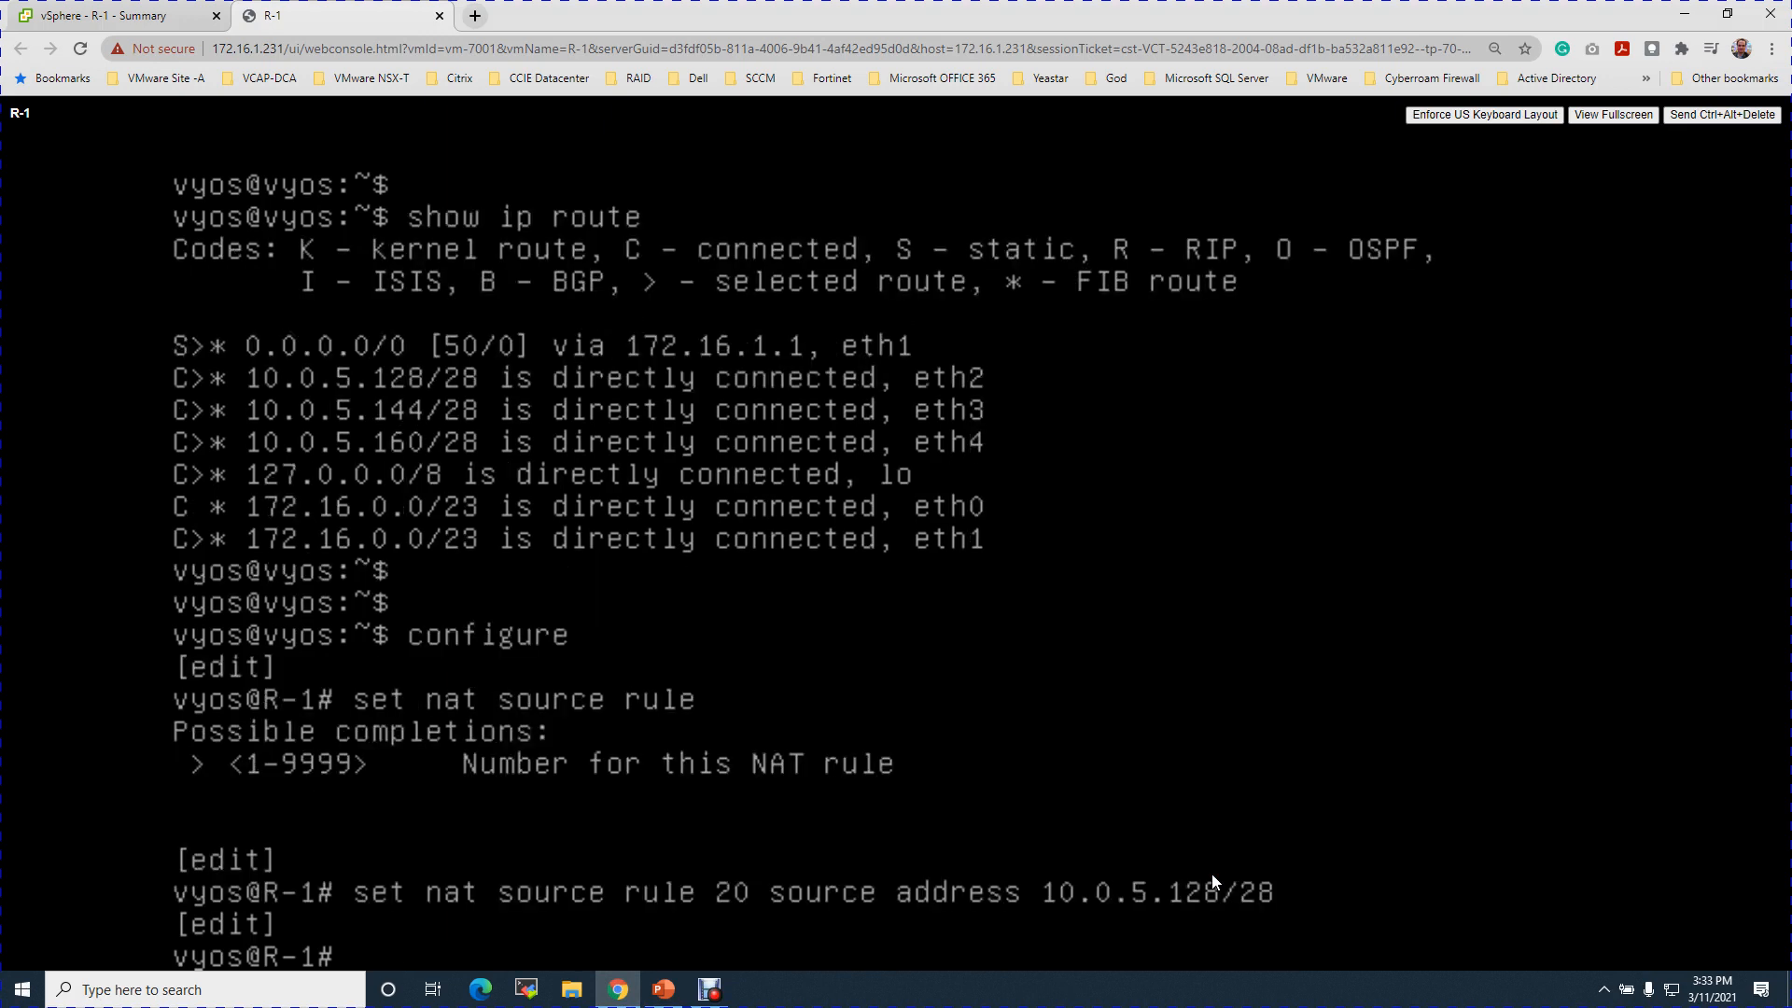
Set source address 10.0.1.0/24 for NAT source rule 20, checking the IP address table in the PowerPoint lab design.
text(set nat source )
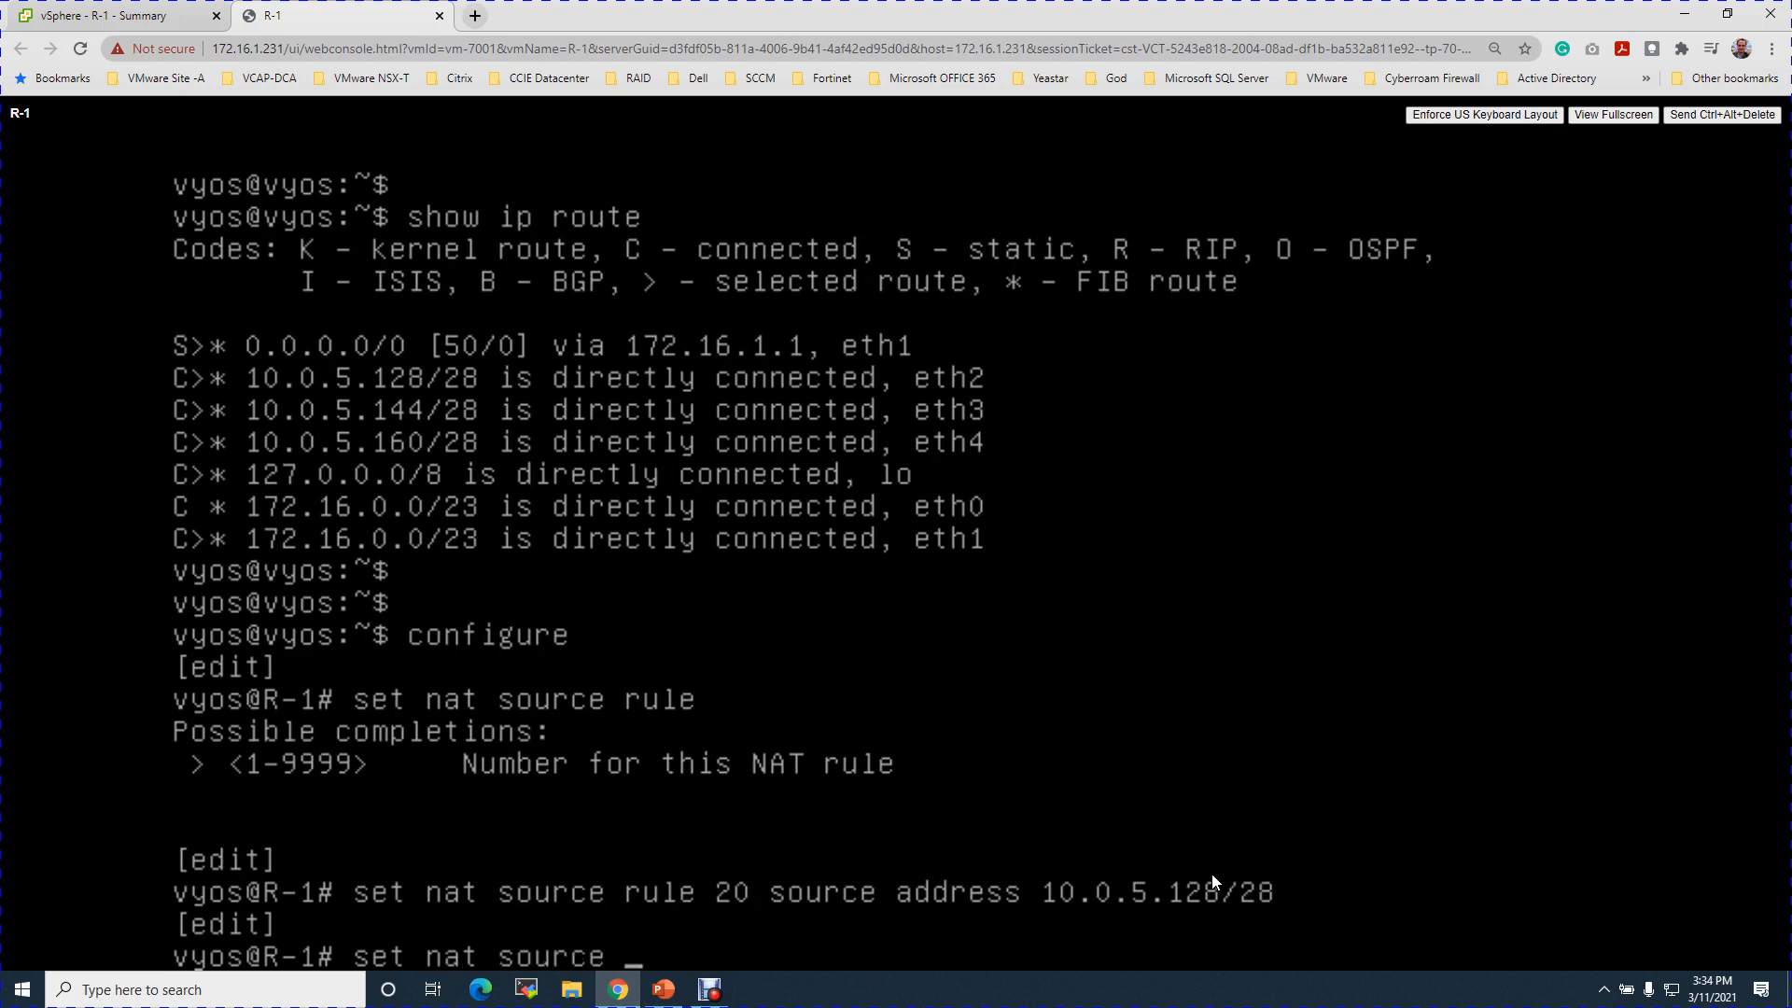
text(rule 20 source address)
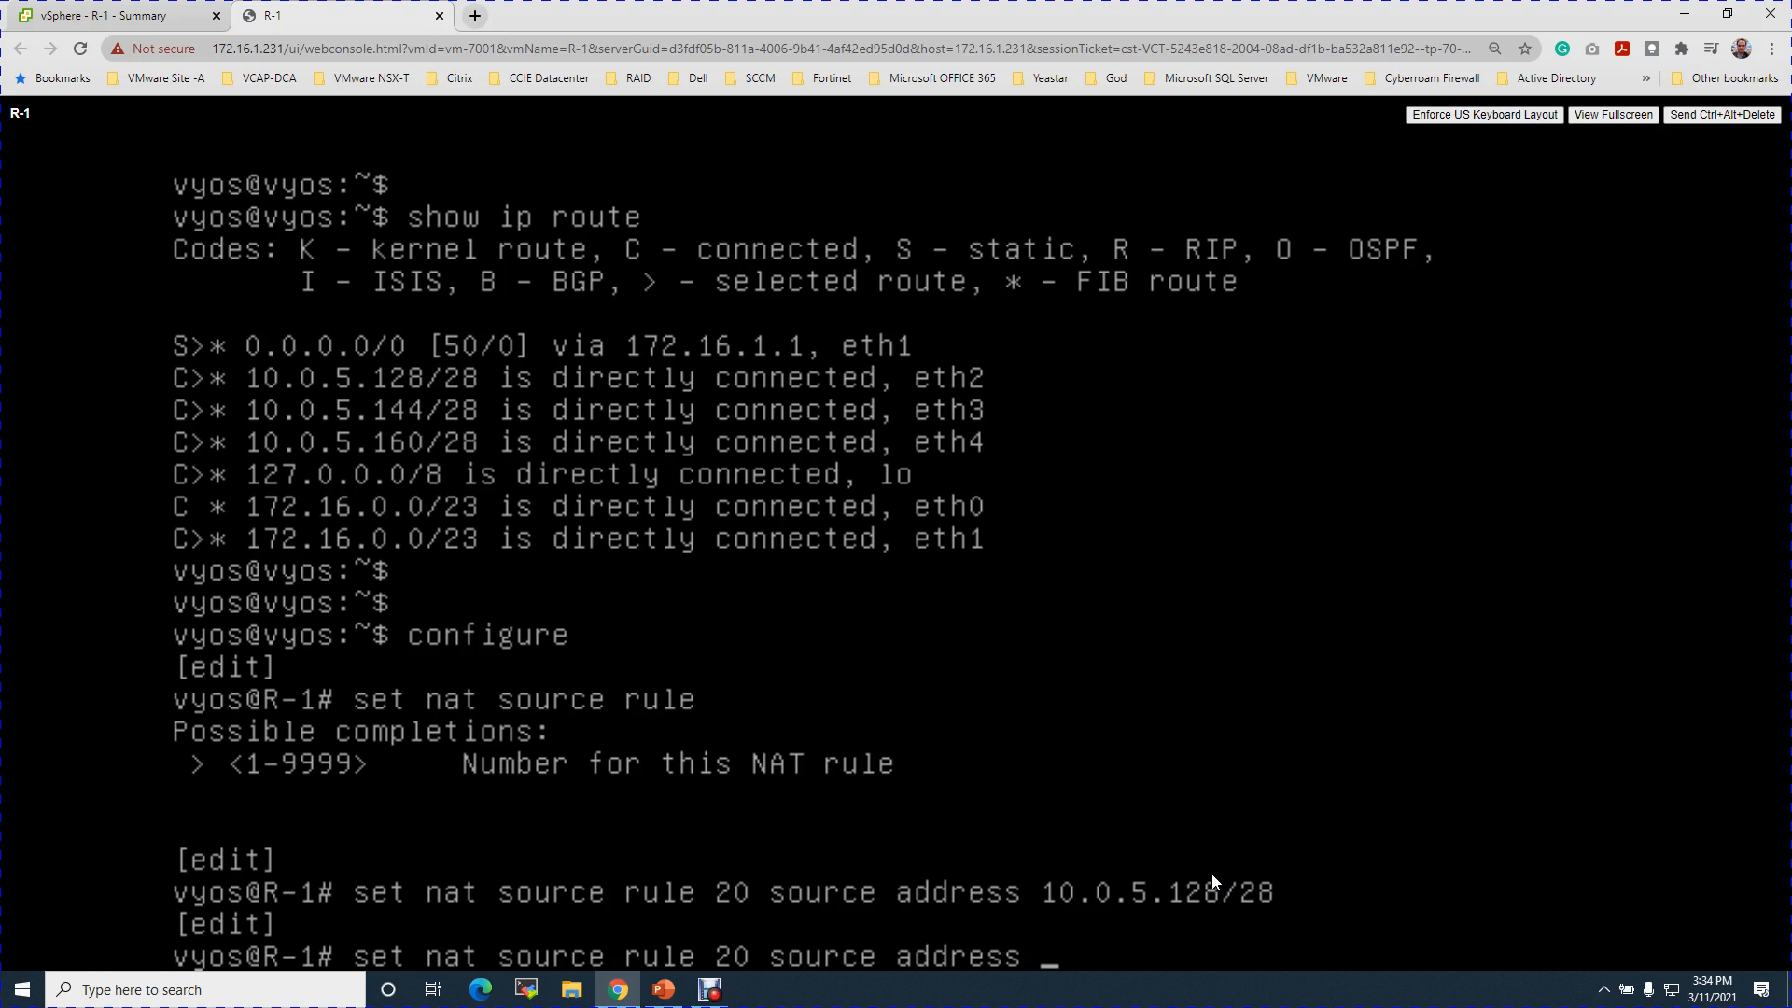
click(664, 990)
click(176, 722)
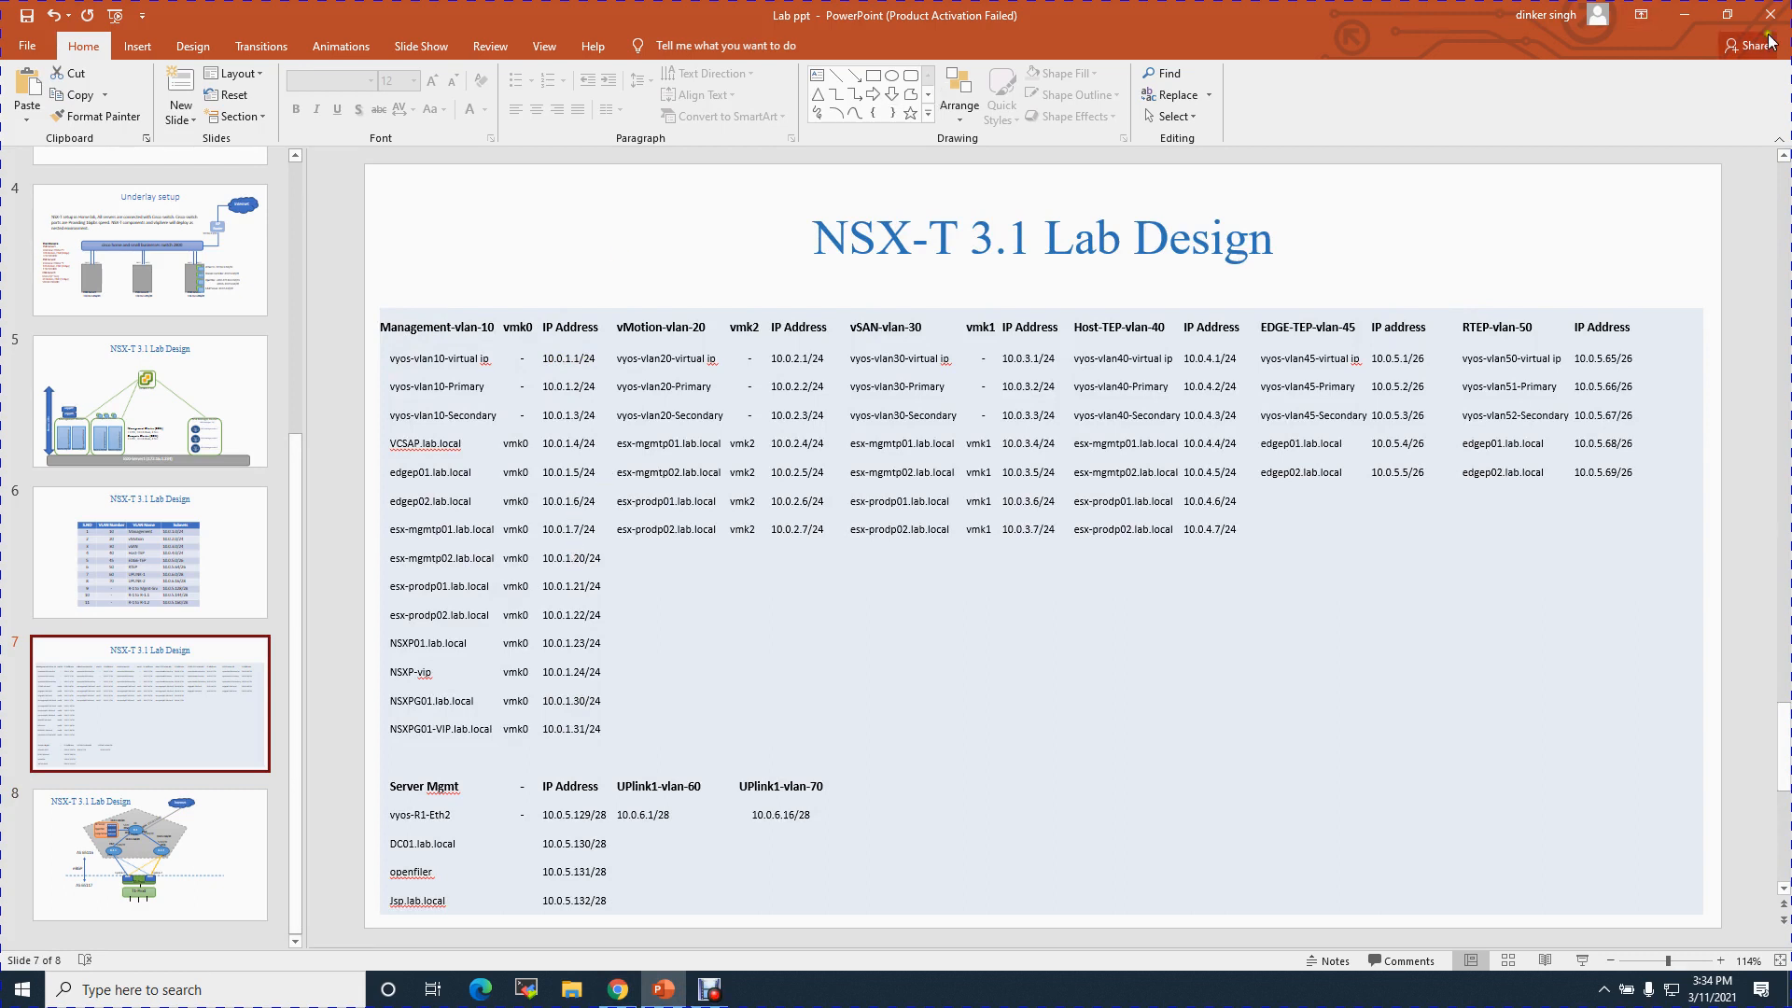
click(1684, 14)
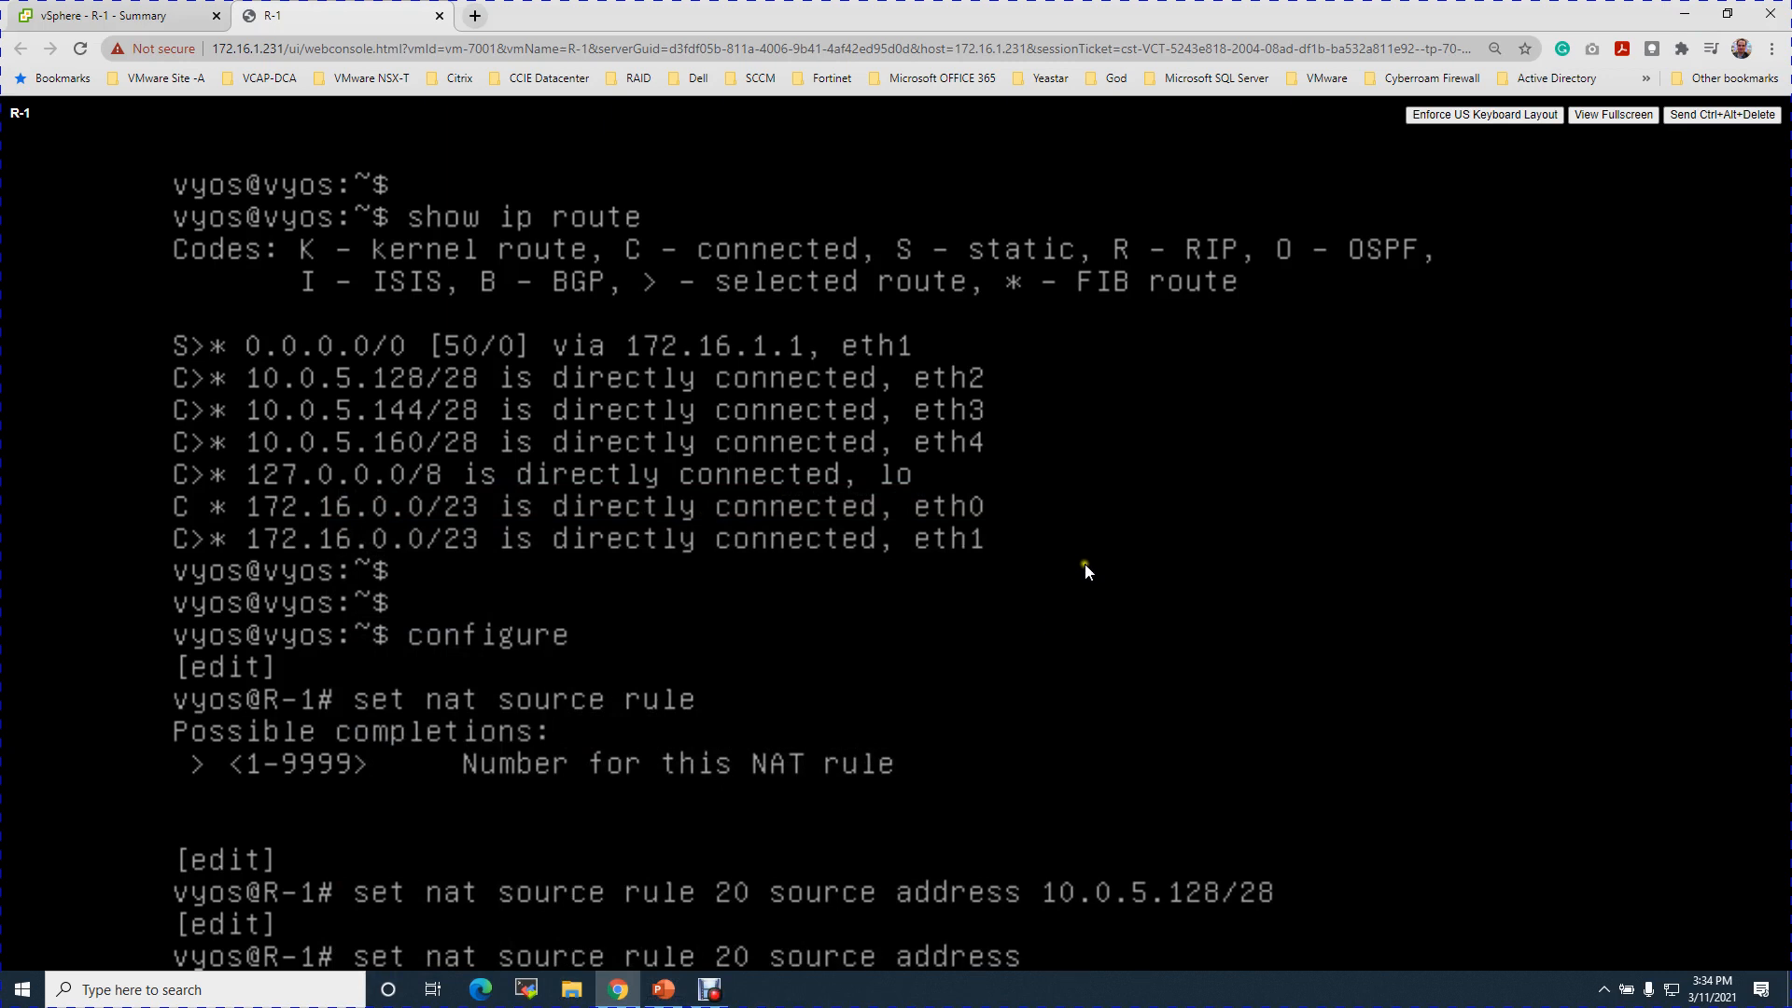
text(10.0.1.0/24)
key(Return)
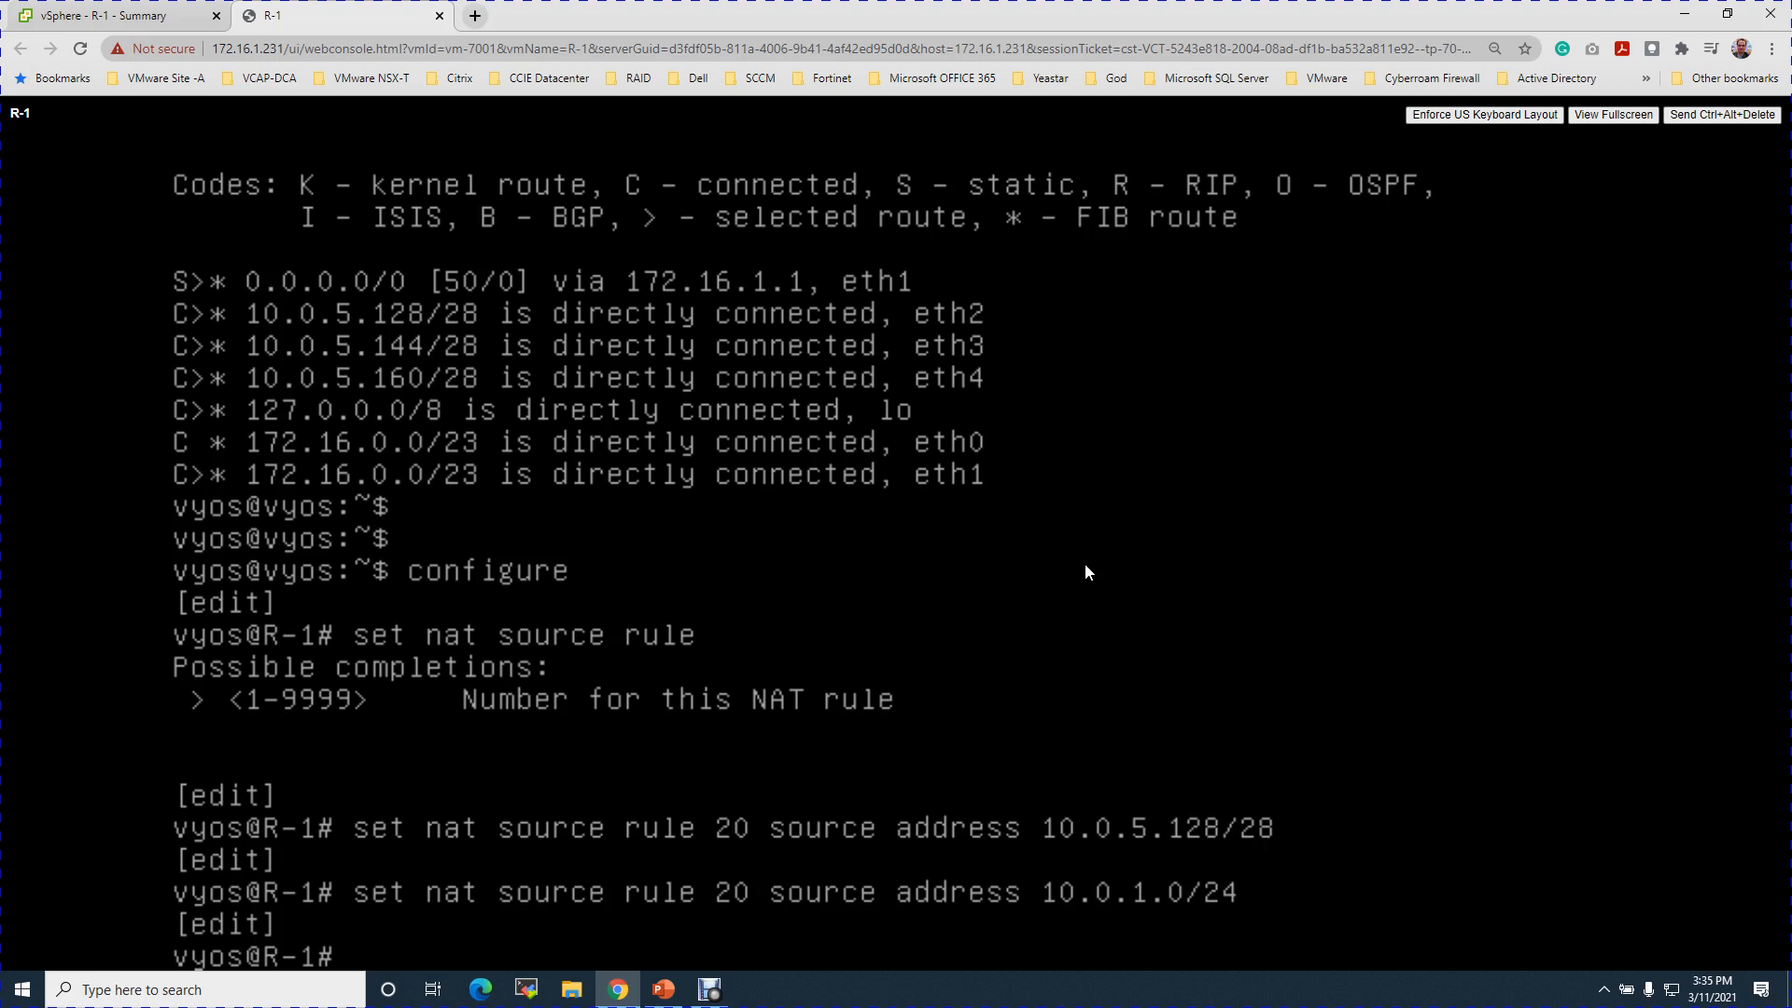
Set the outbound interface of NAT source rule 20 to eth1.
text(et nat source rule)
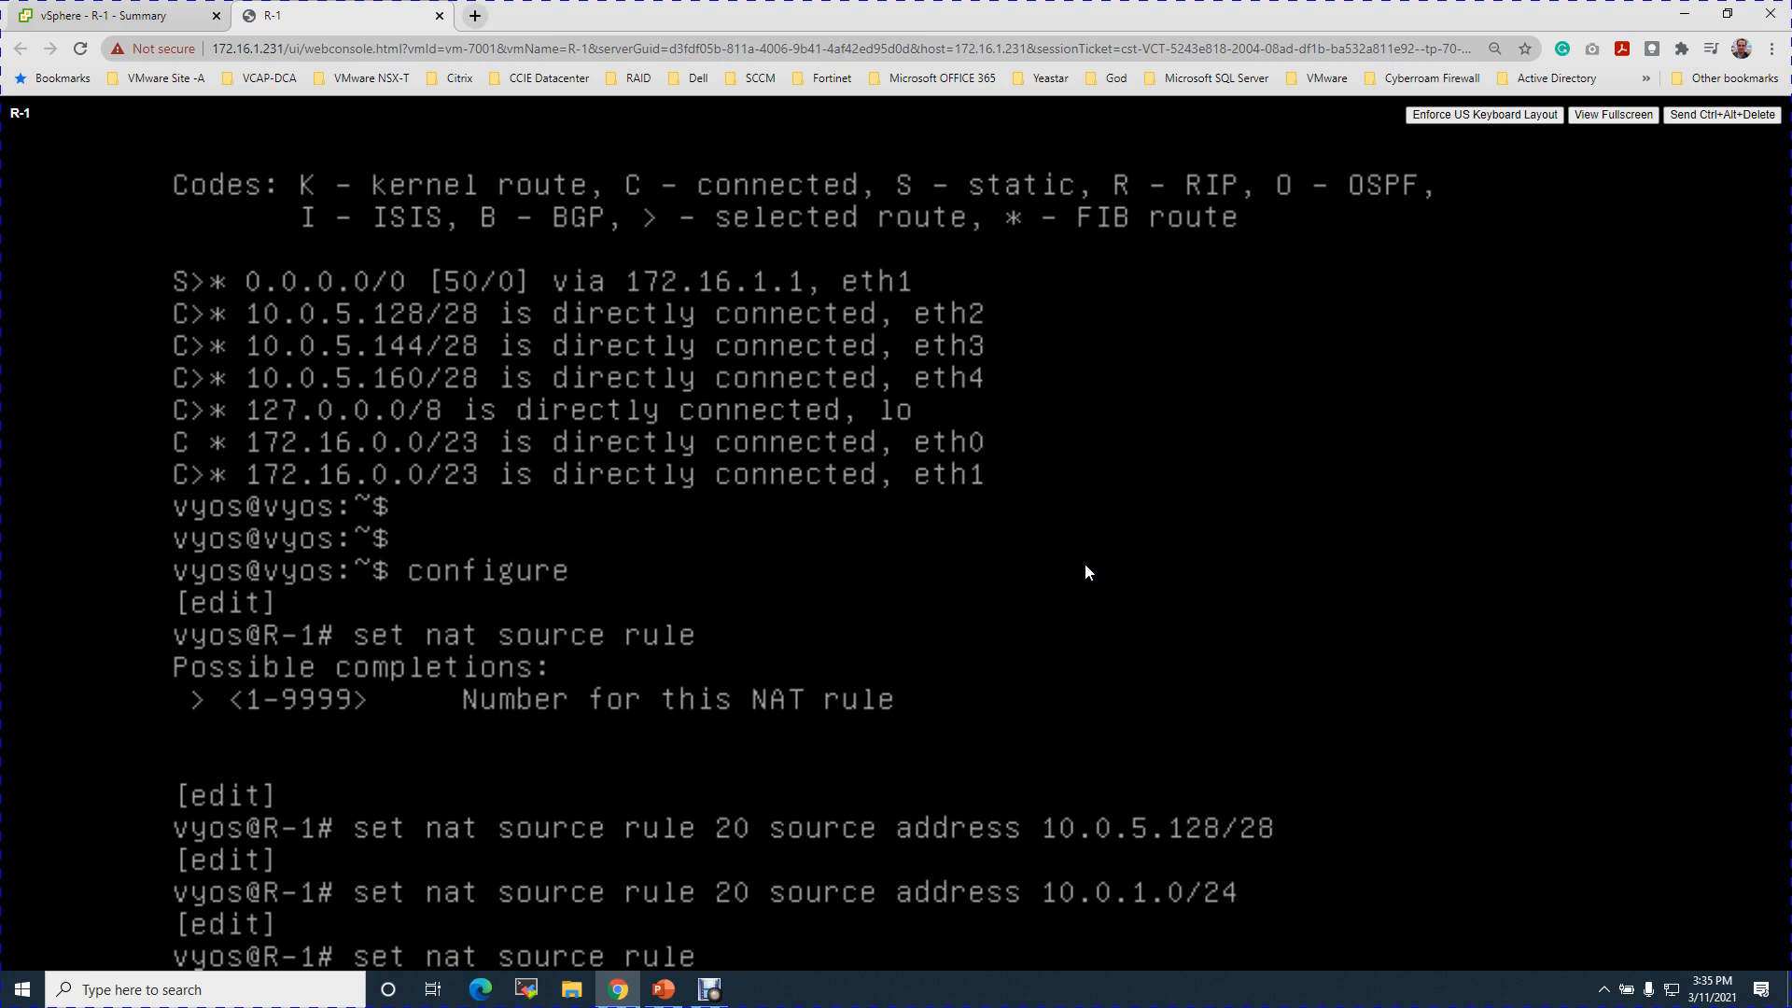
text(20 ou)
key(Tab)
text(eh)
key(BackSpace)
text(th1)
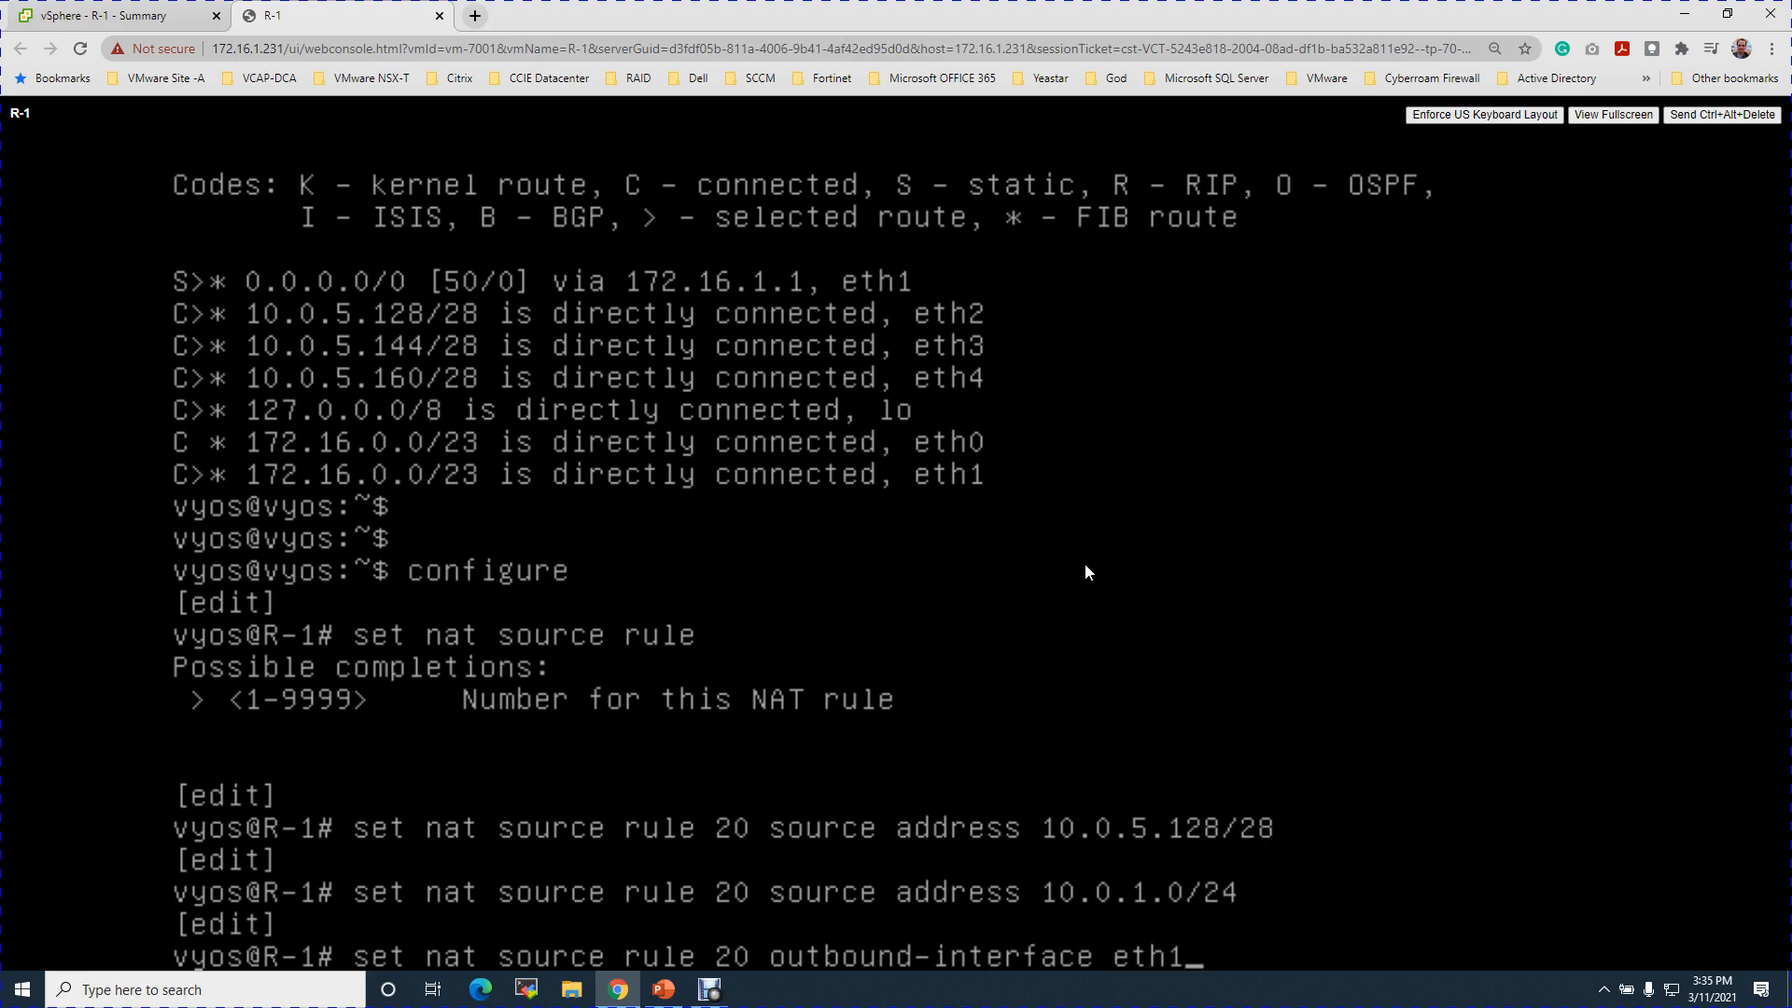
key(Return)
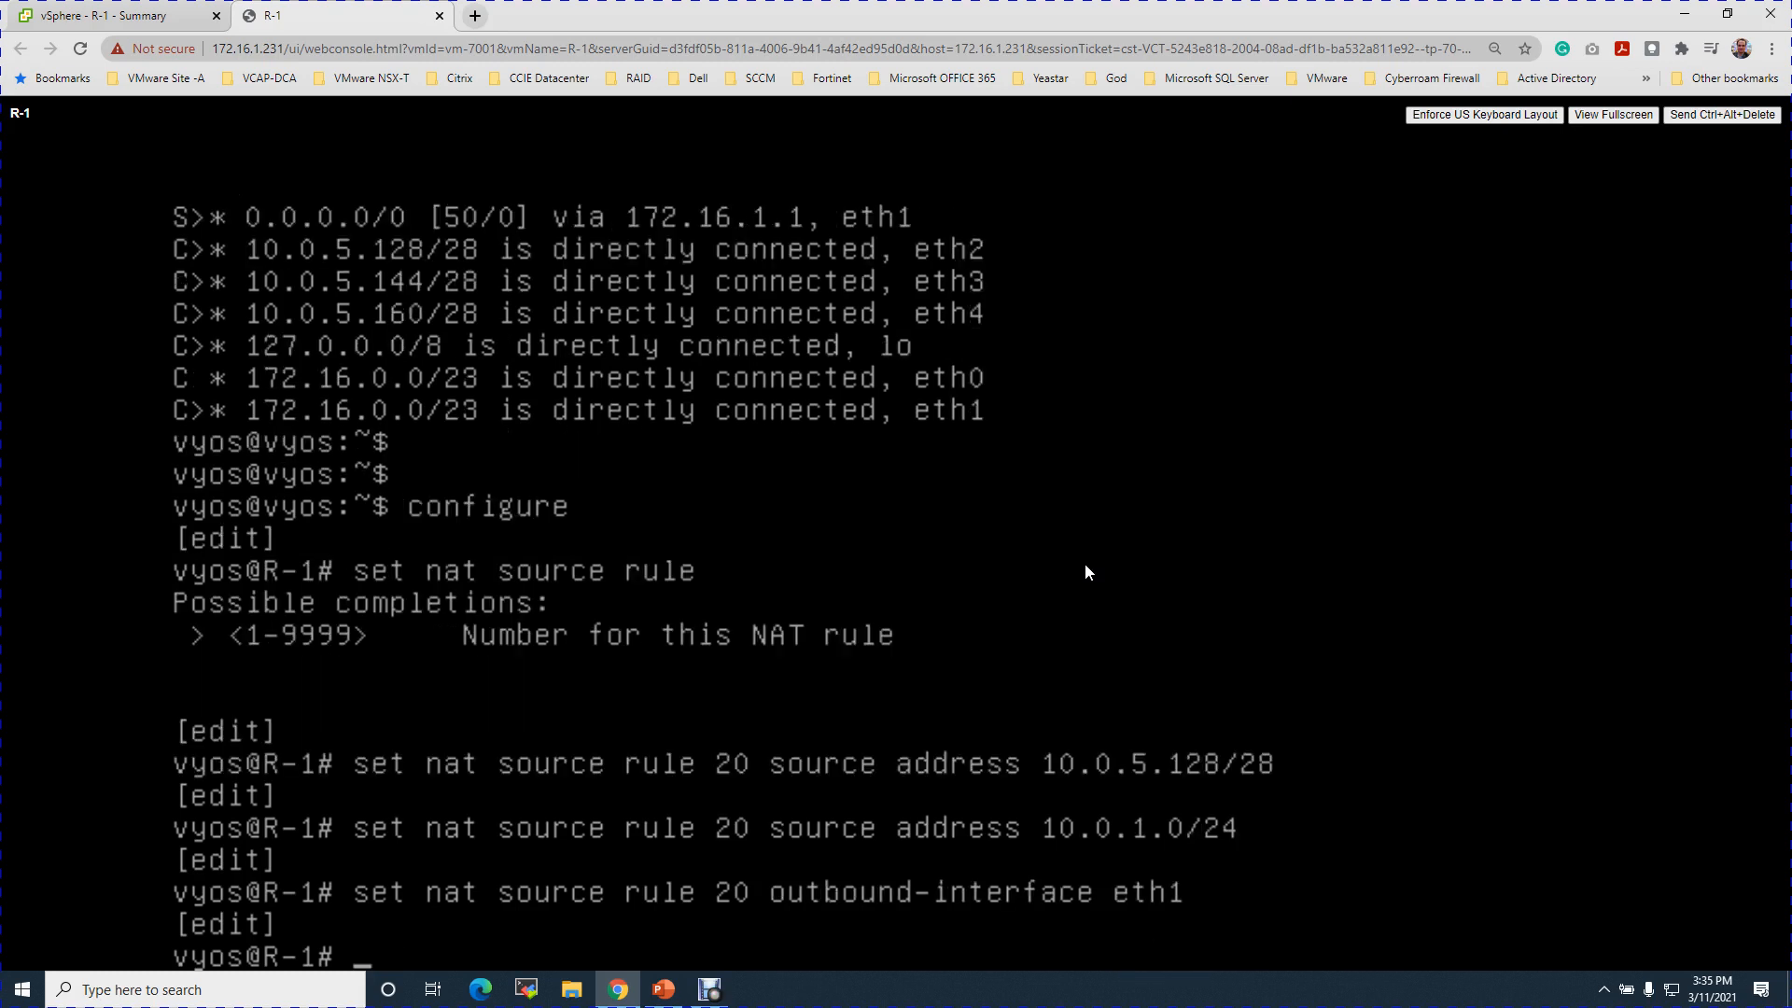
Set the translation address of NAT source rule 20 to 172.16.1.51.
text(set)
text( nat)
text( tra)
key(BackSpace)
key(BackSpace)
key(BackSpace)
text(source rule )
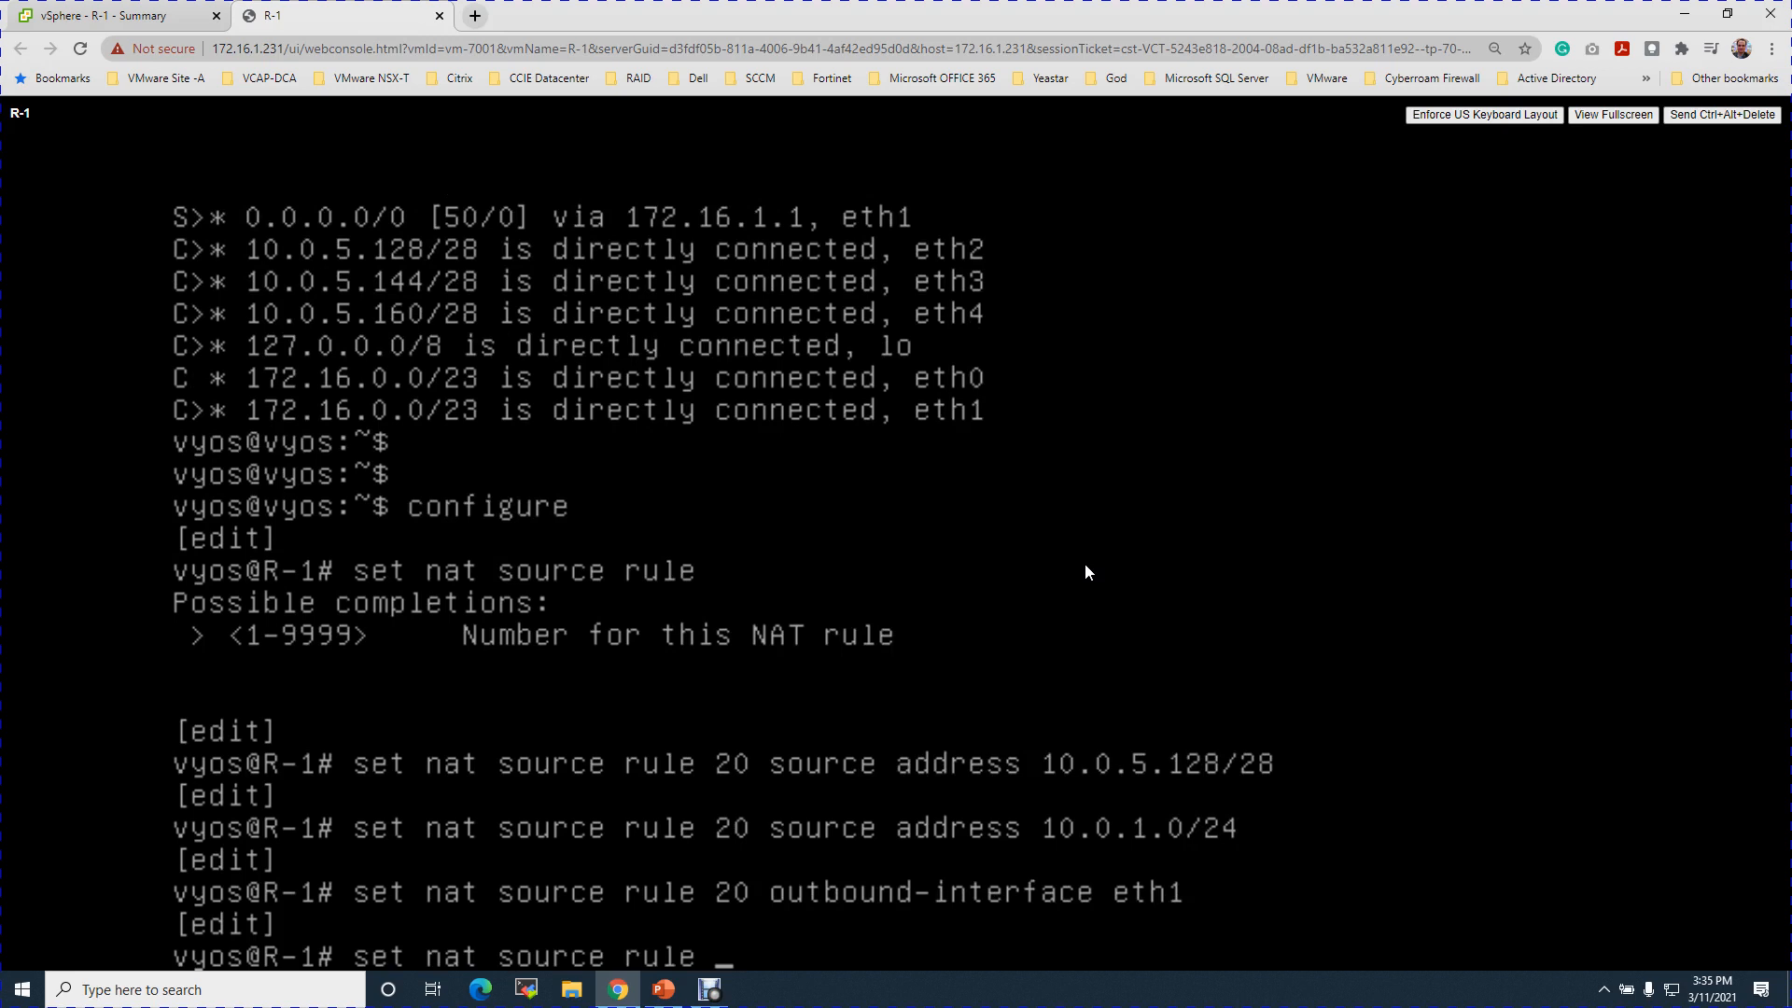
text(20 tr)
key(Tab)
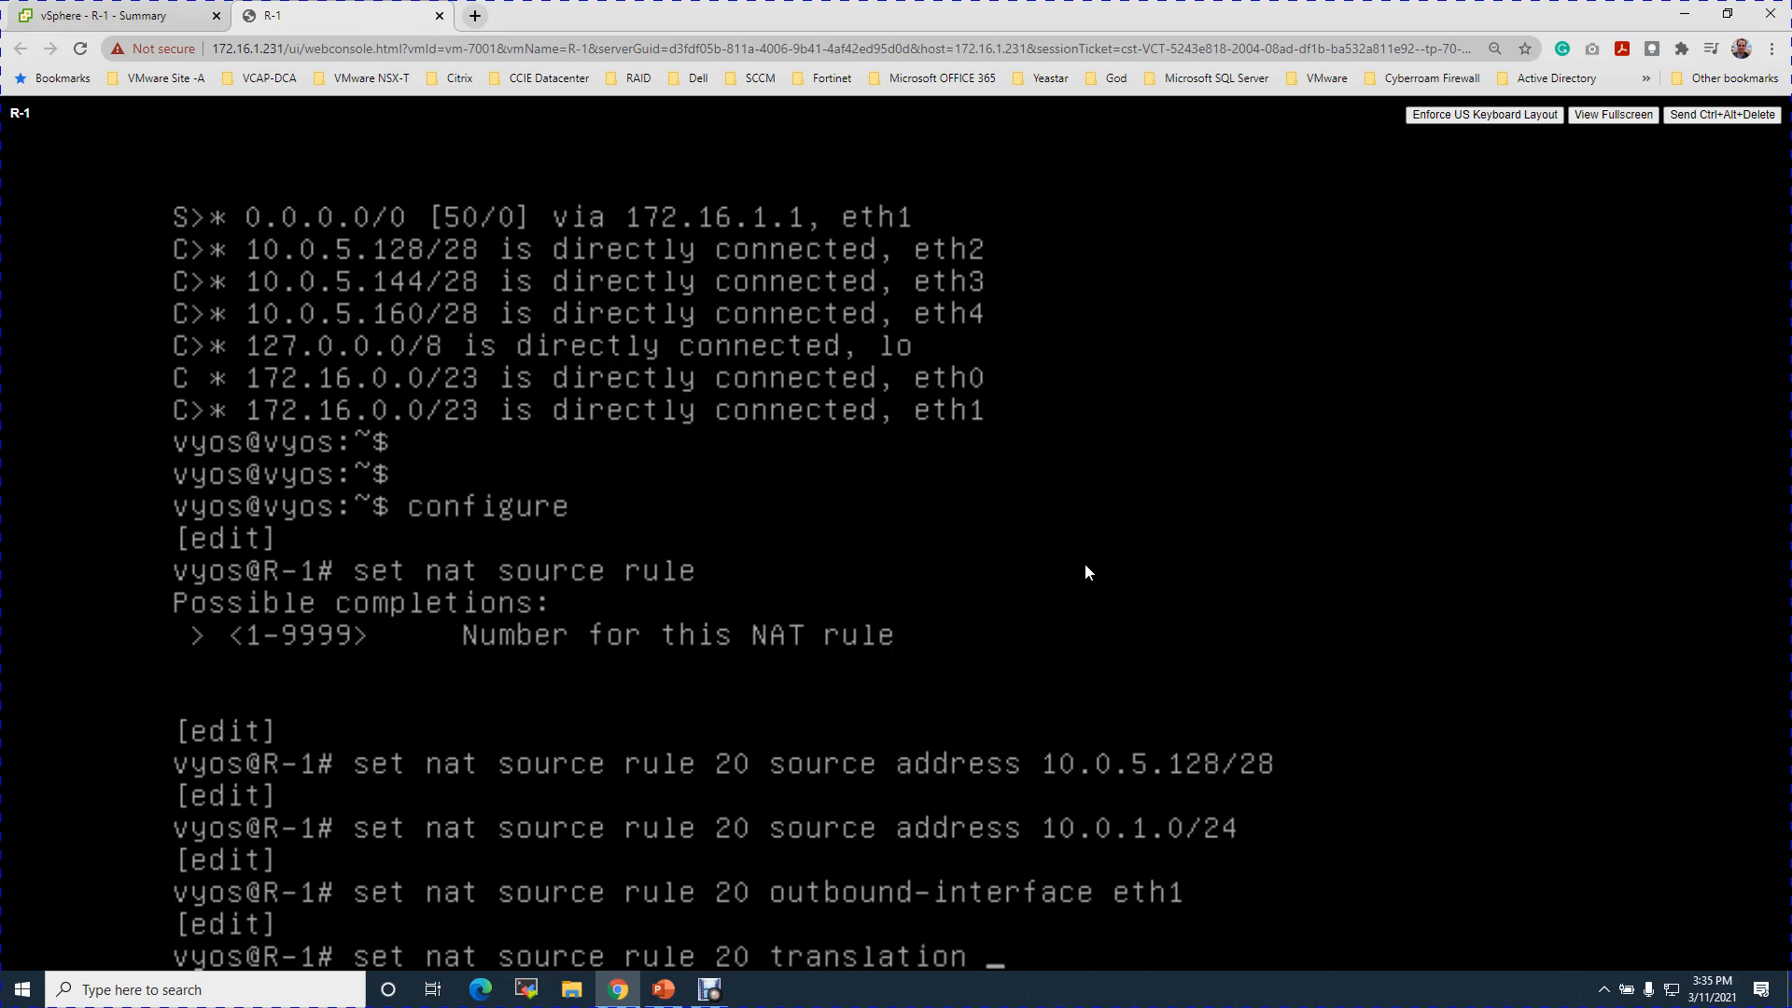
text(add)
key(Tab)
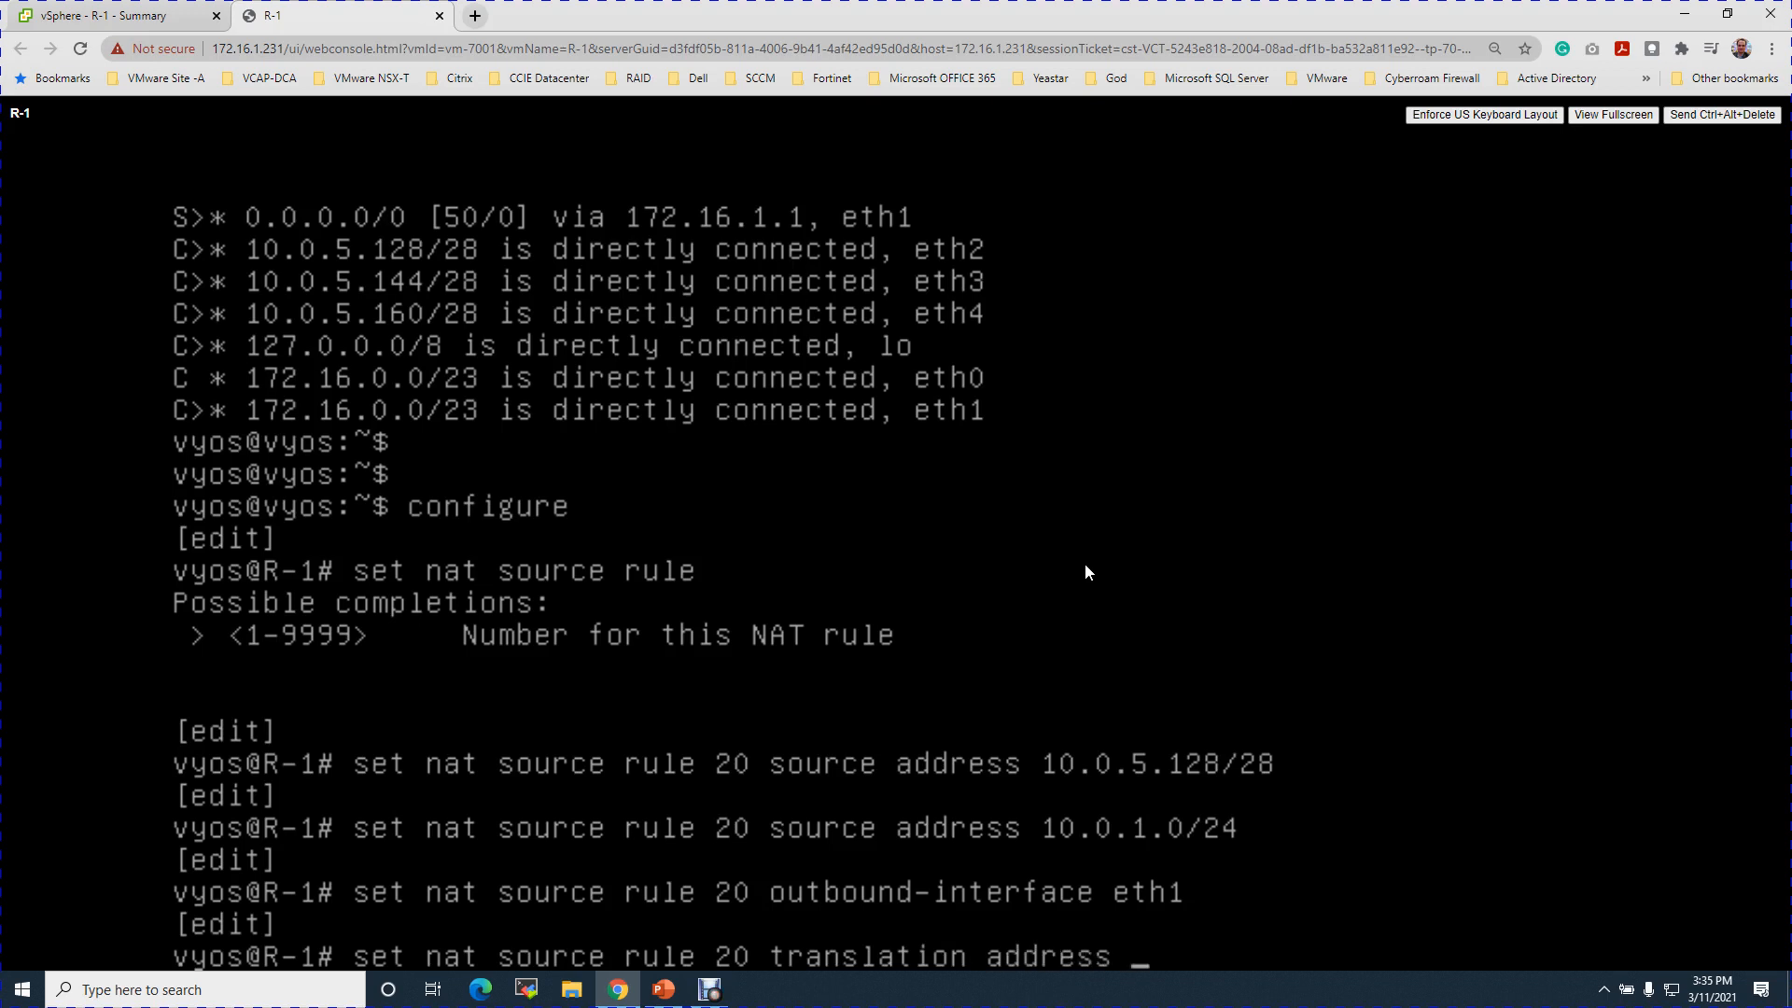
text(172.16.1.51)
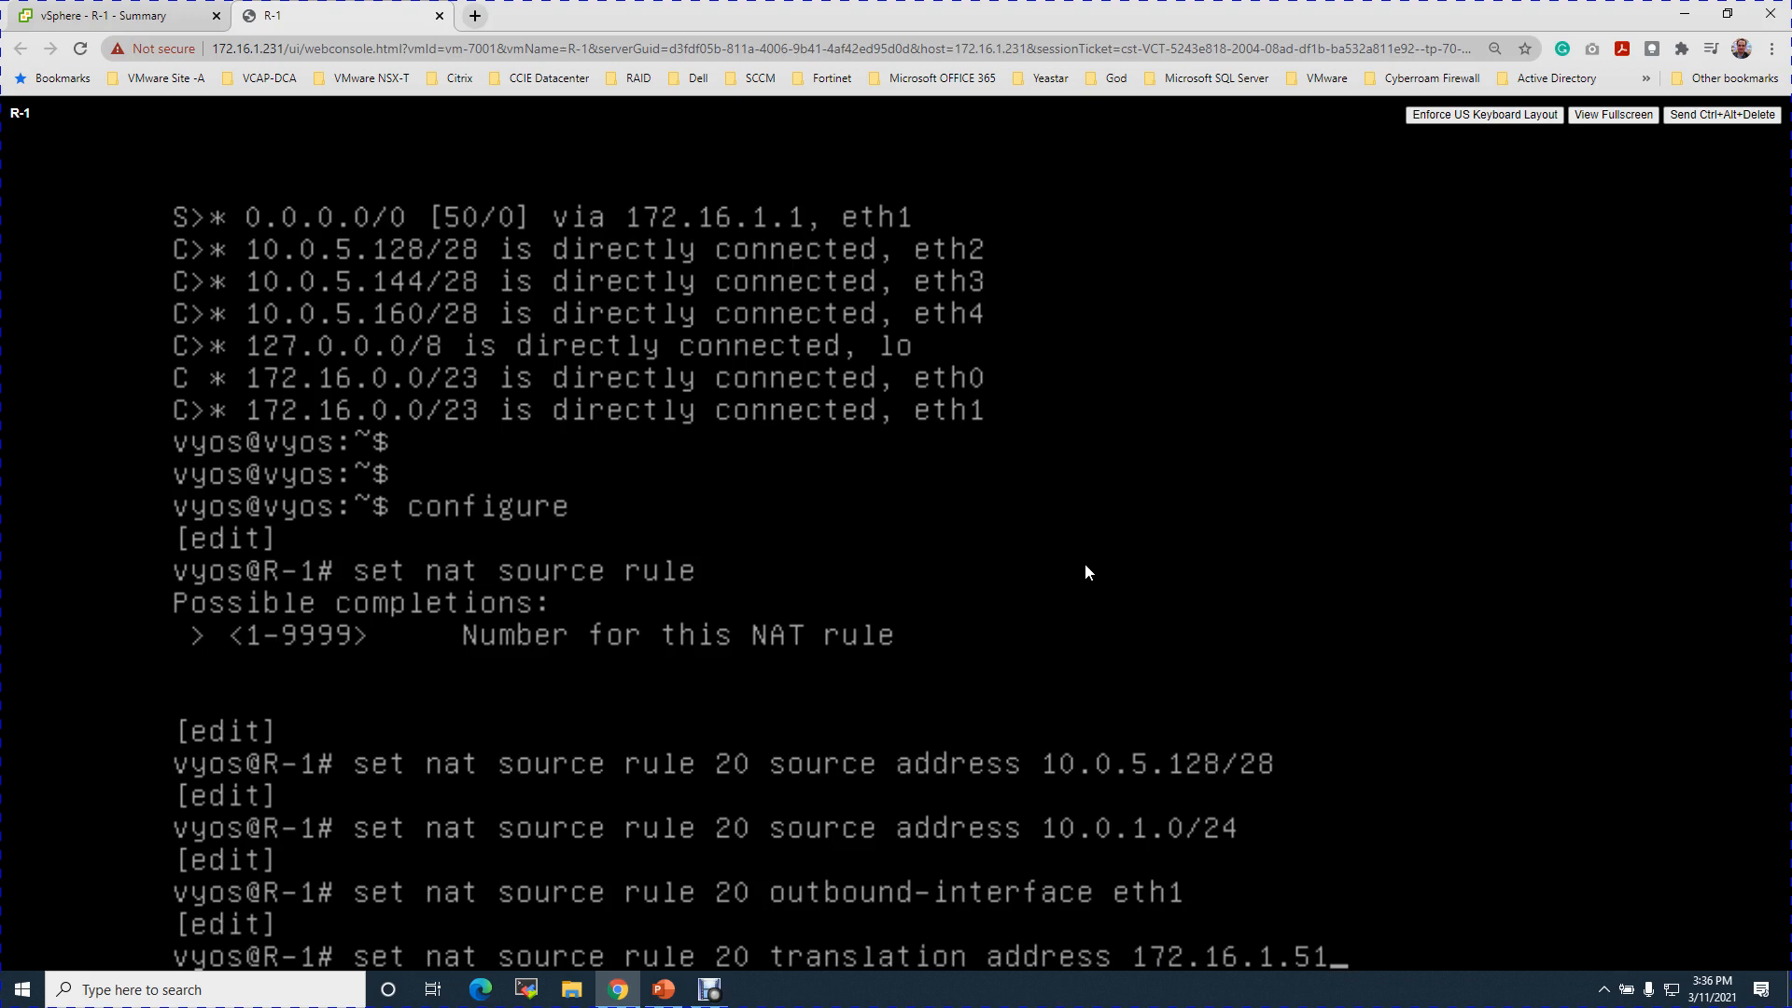
key(Return)
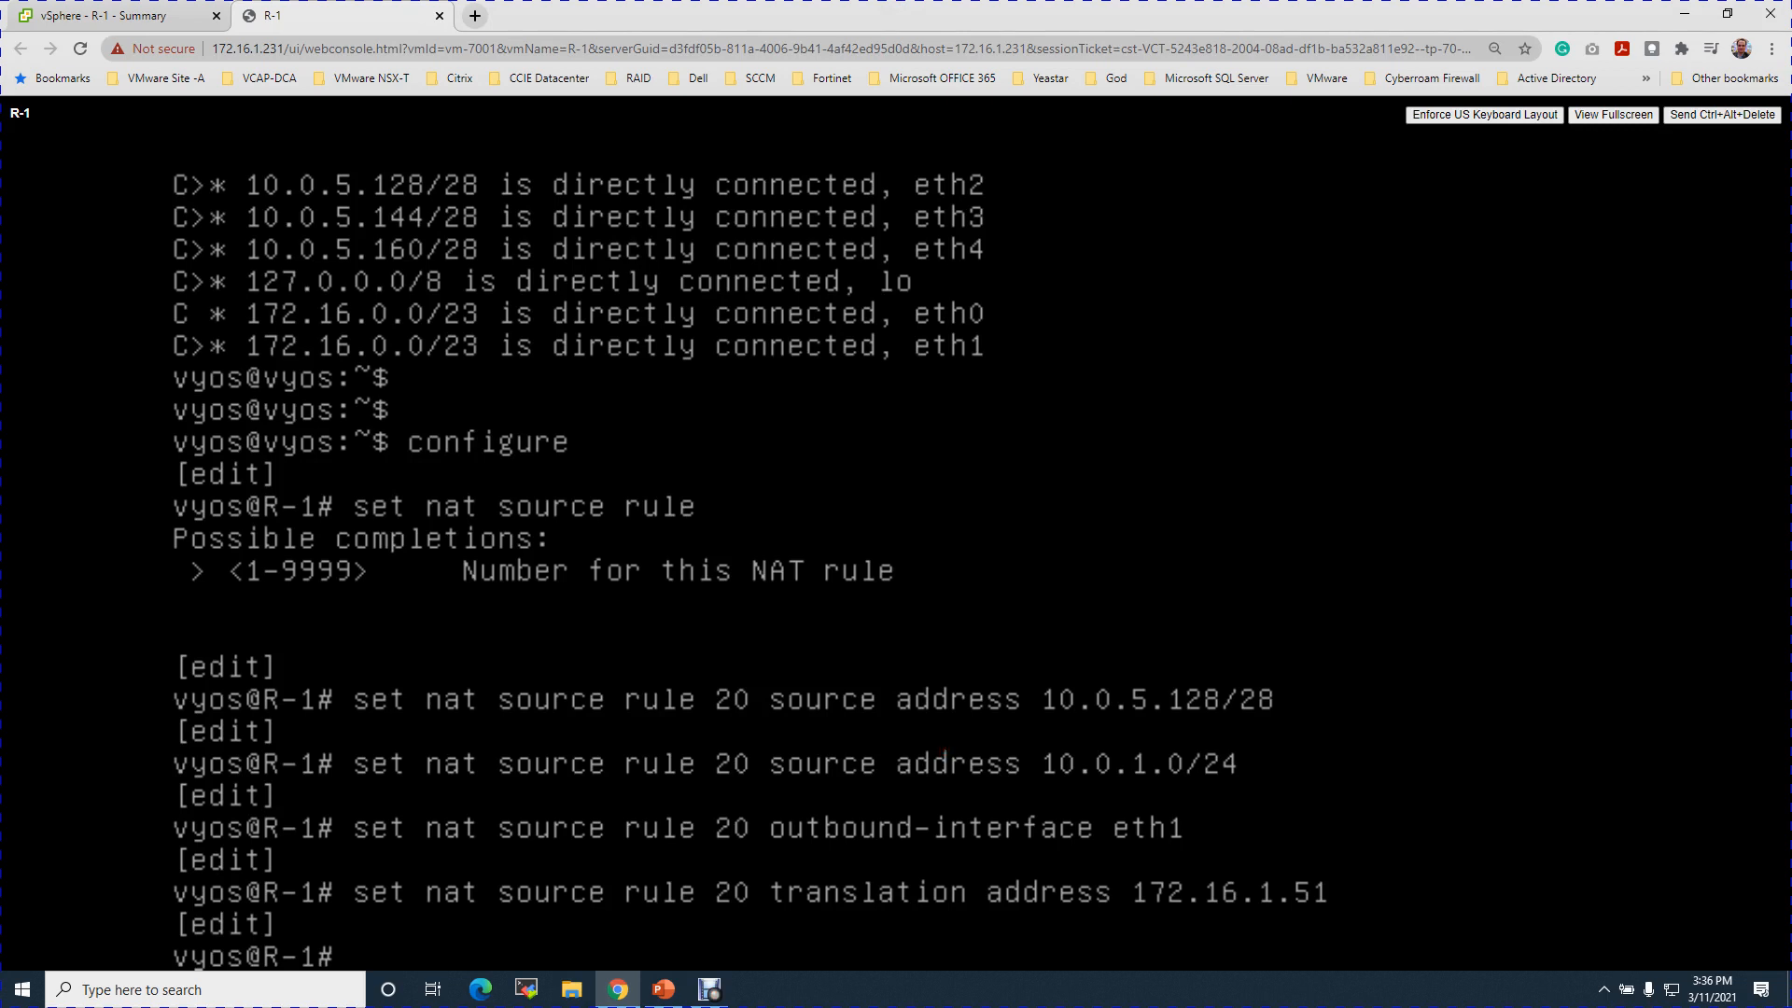
Set the firewall state-policy action for established connections to accept.
text(set fir)
key(Tab)
text(ste)
key(Tab)
key(BackSpace)
text(a)
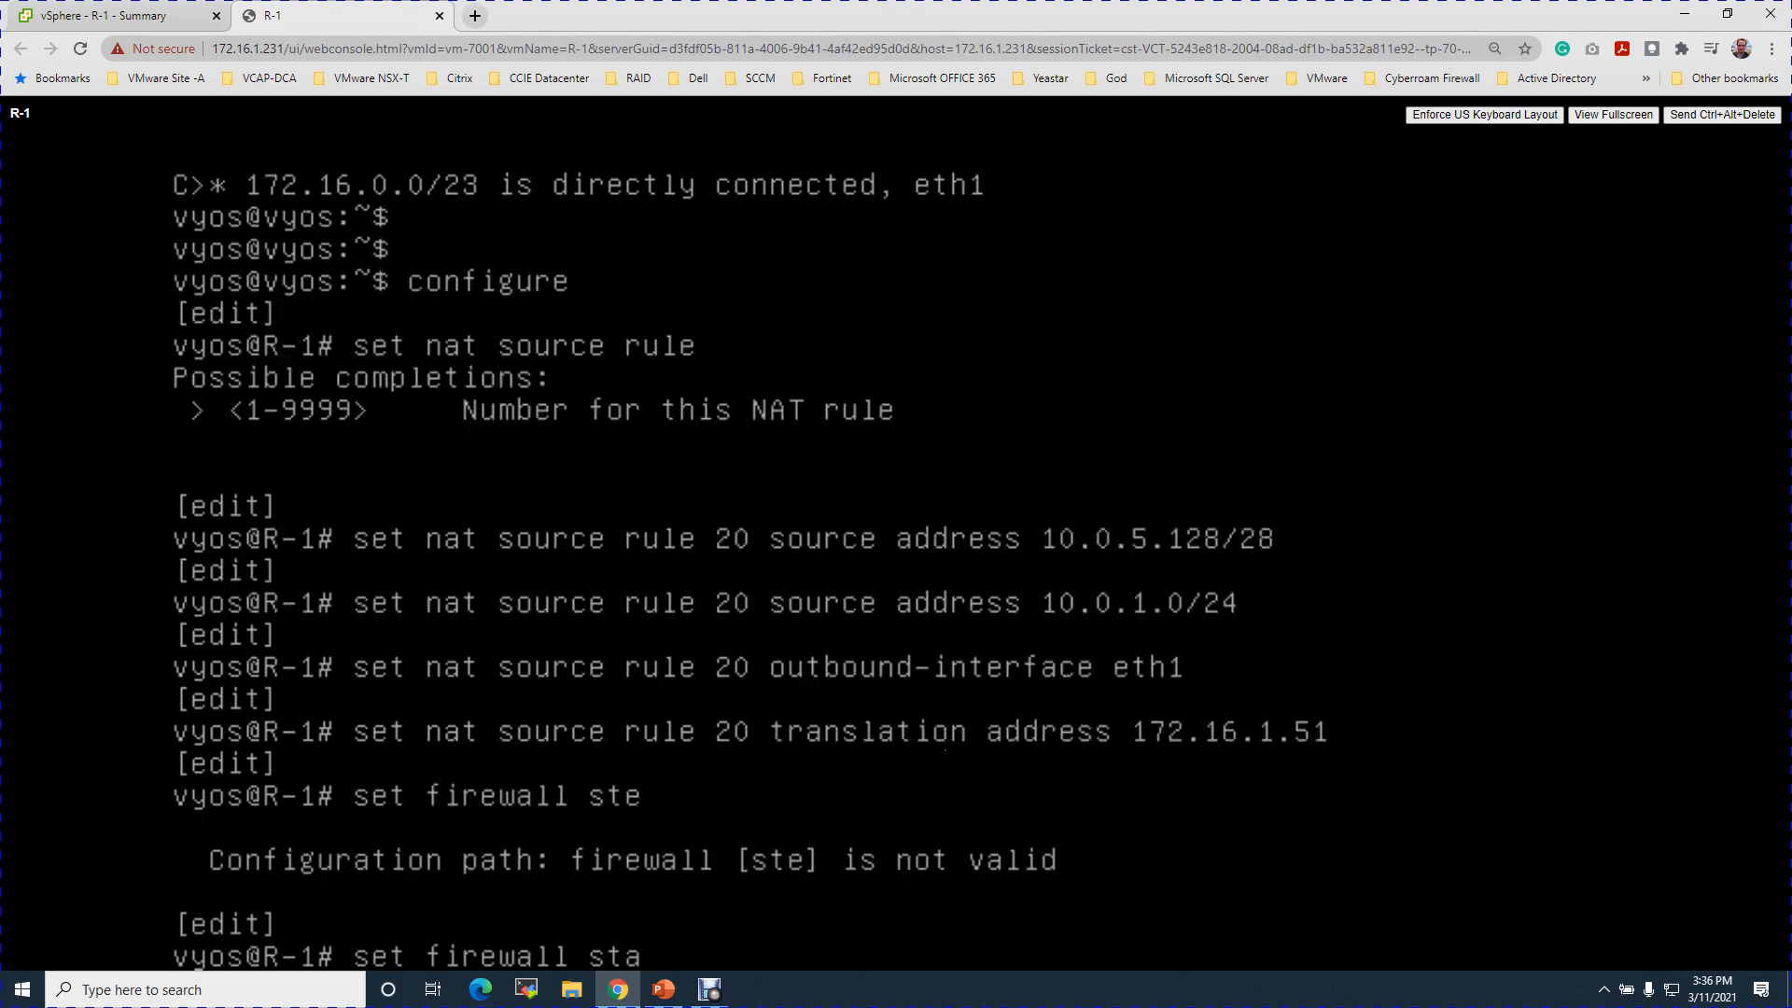
text(t)
key(Tab)
text(es)
key(Tab)
text(ac)
key(Tab)
text(ac)
key(Tab)
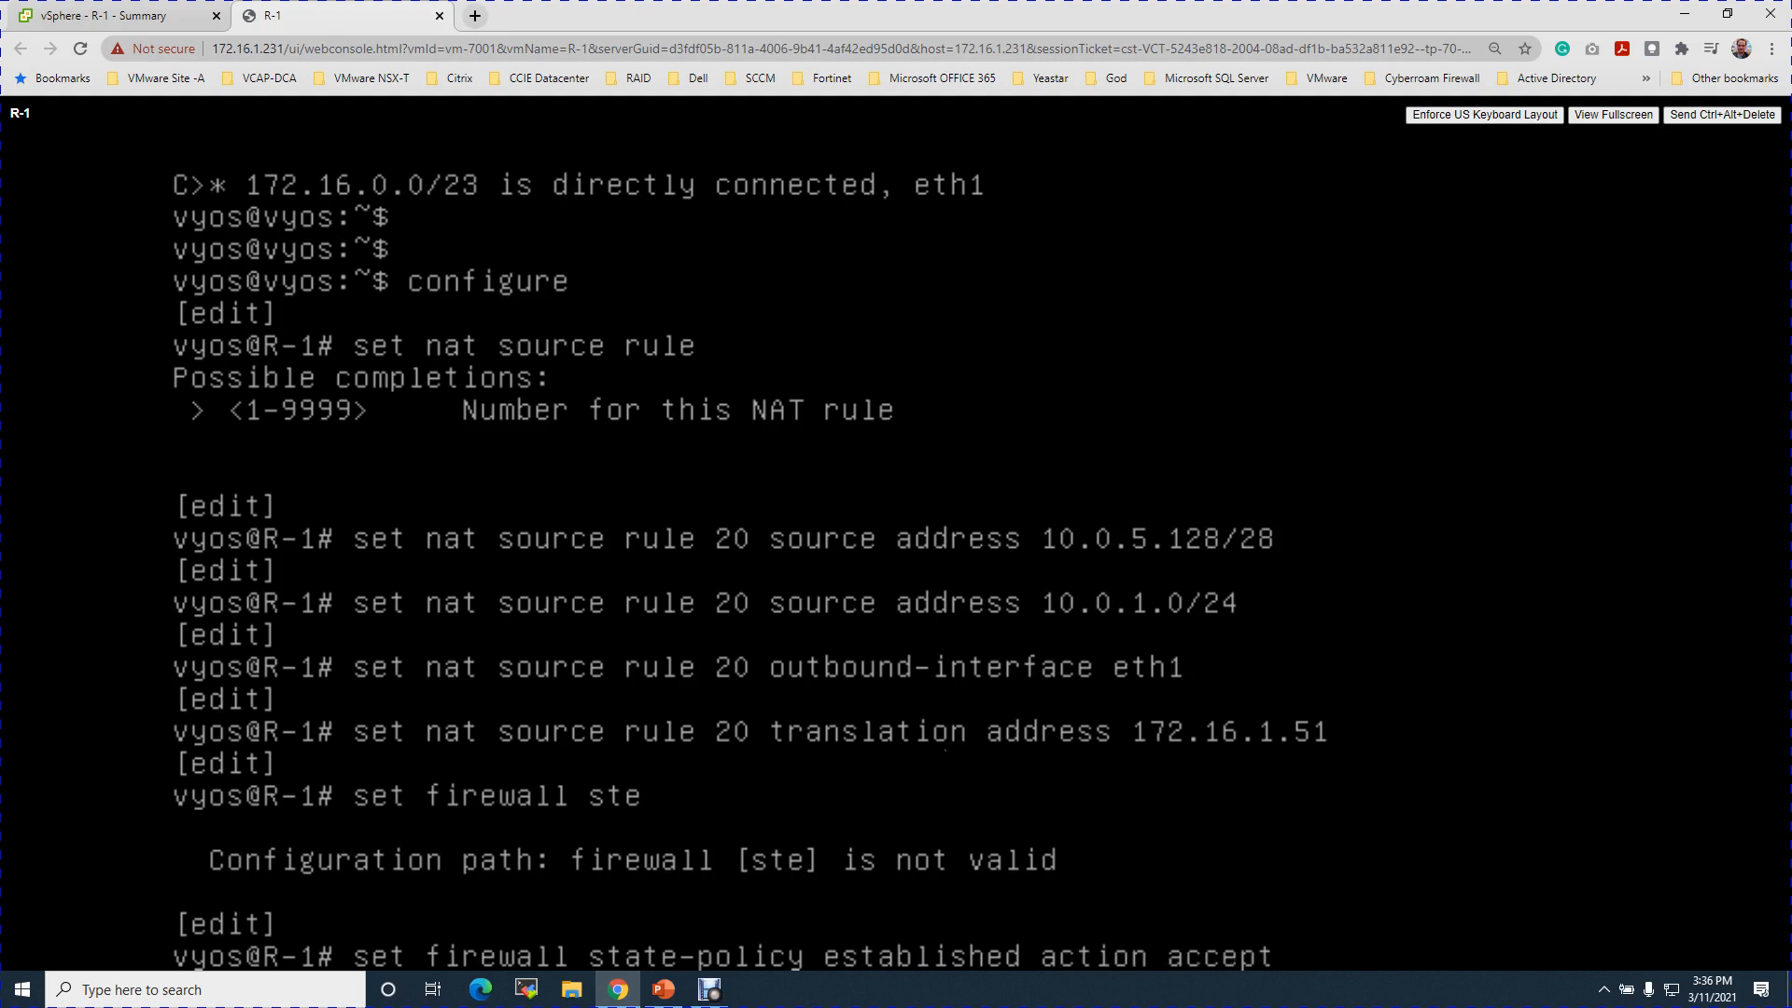
key(Return)
Set the firewall state-policy action for related connections to accept.
text(set fir)
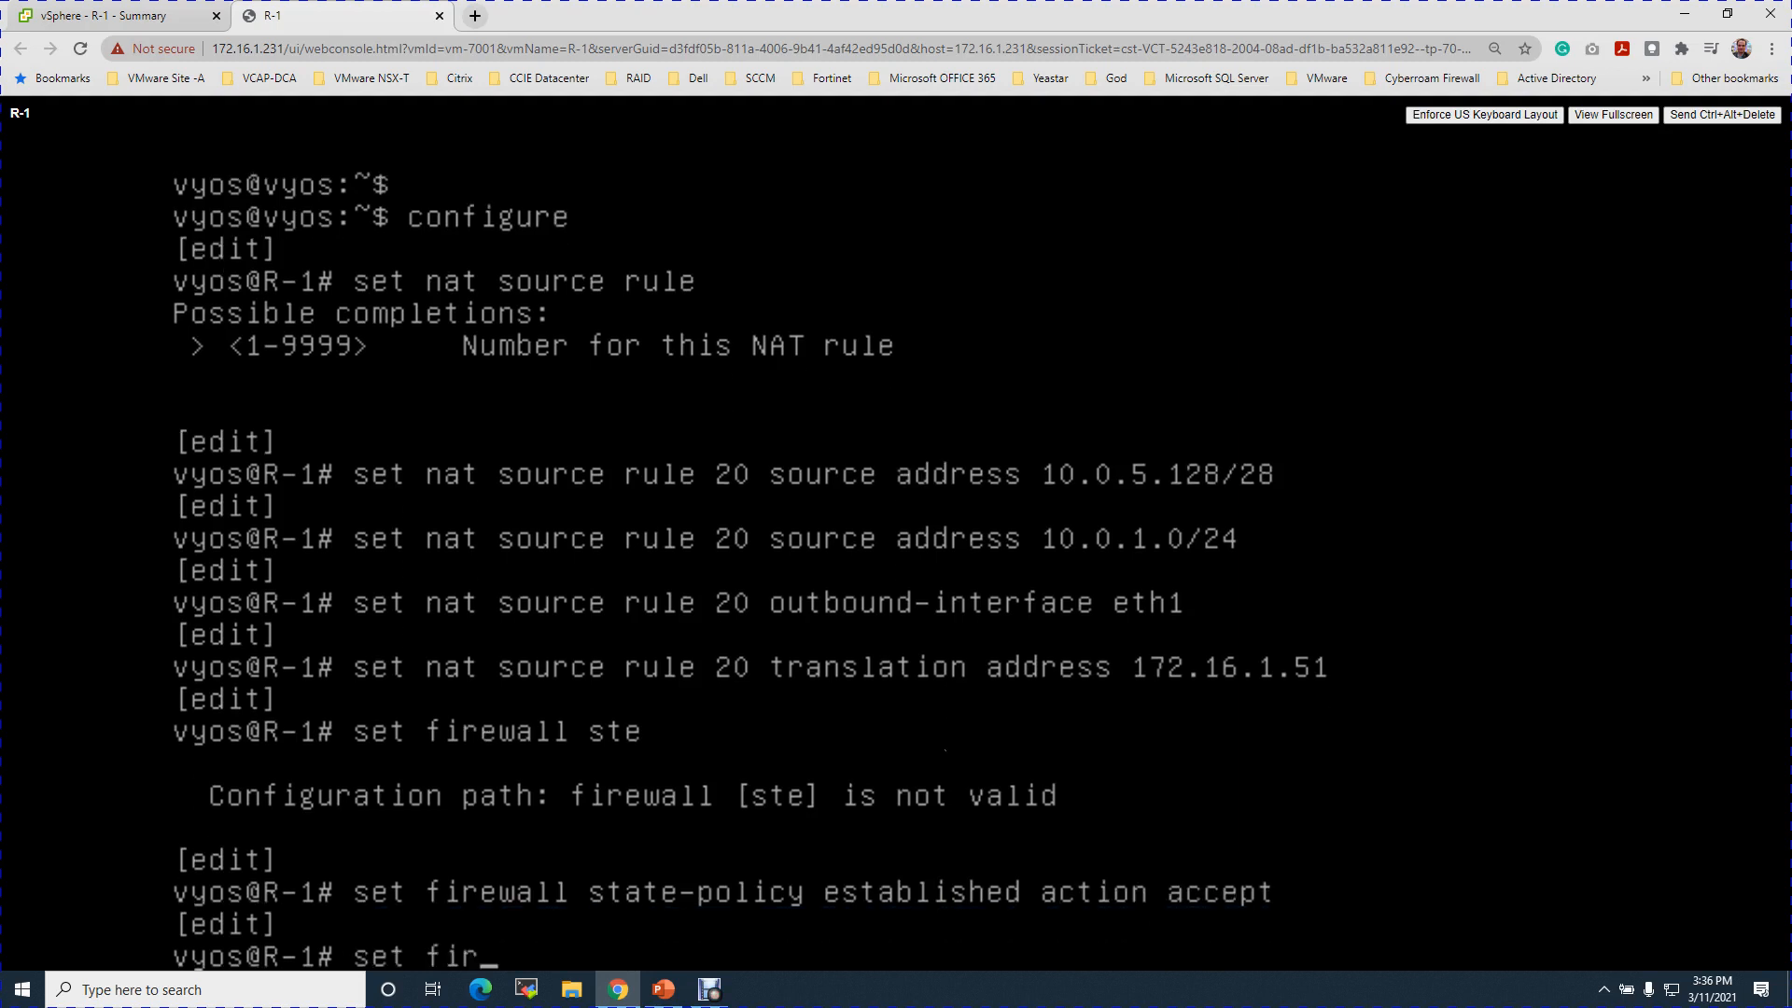
text(ewall st)
key(Tab)
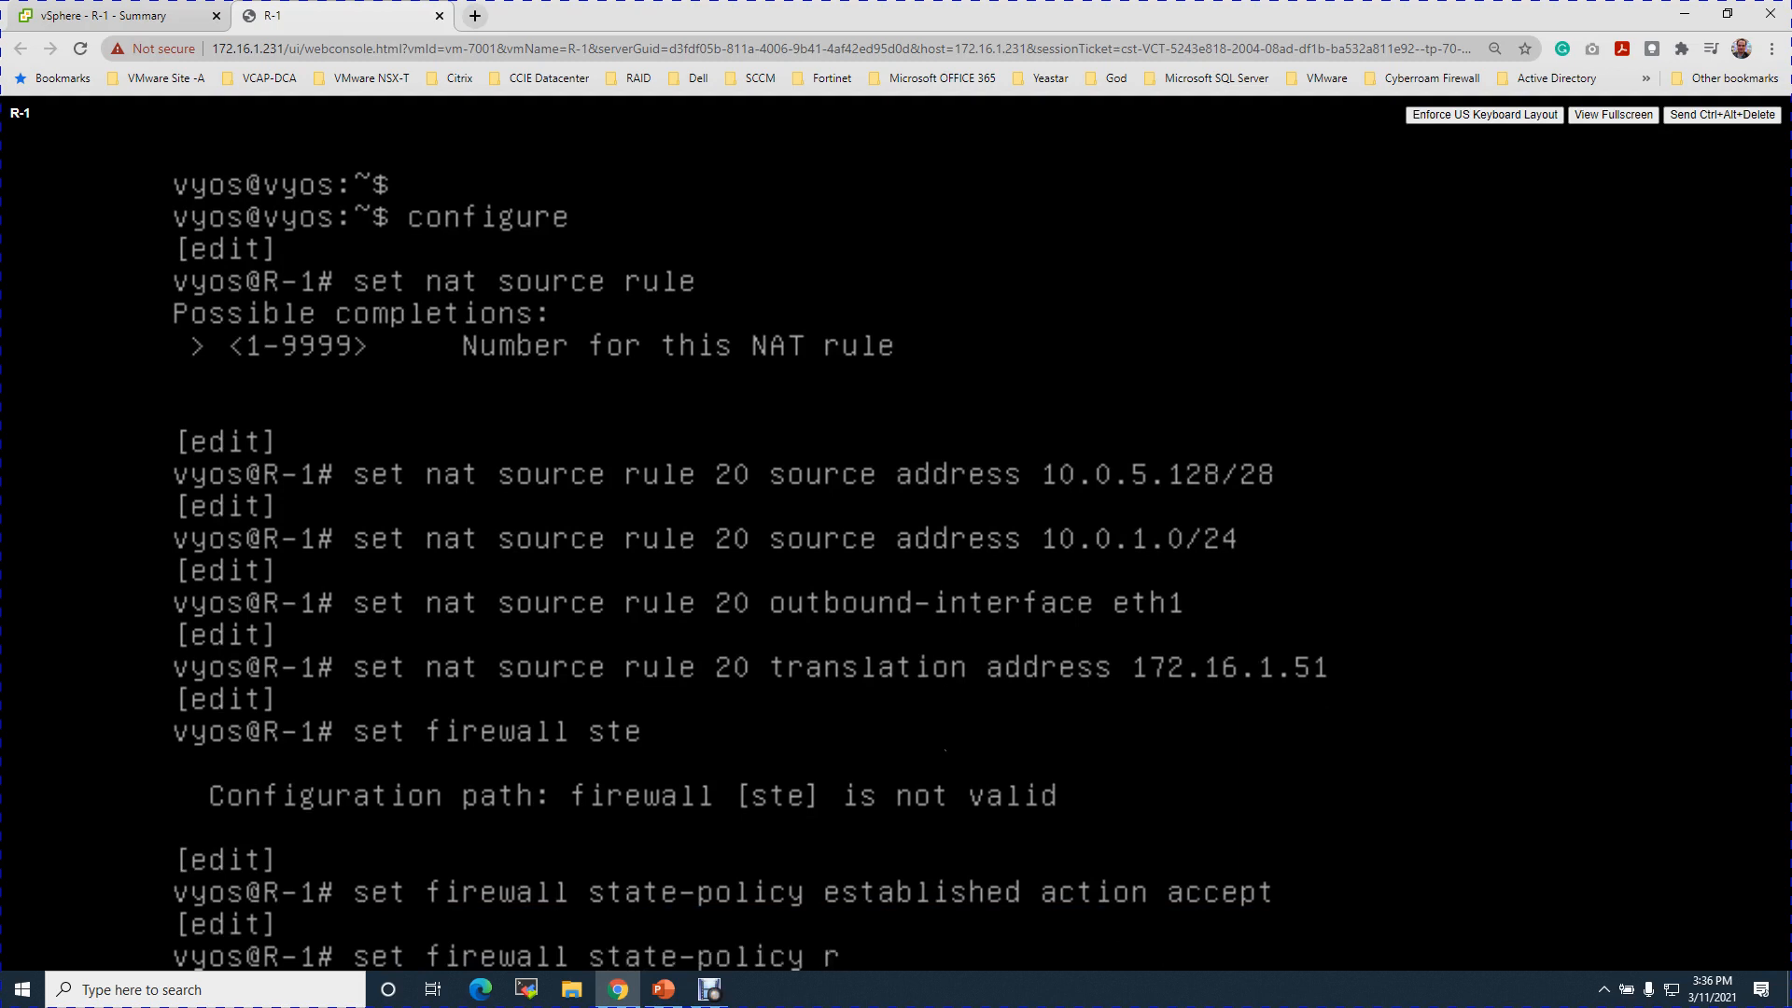
text(related ac)
key(Tab)
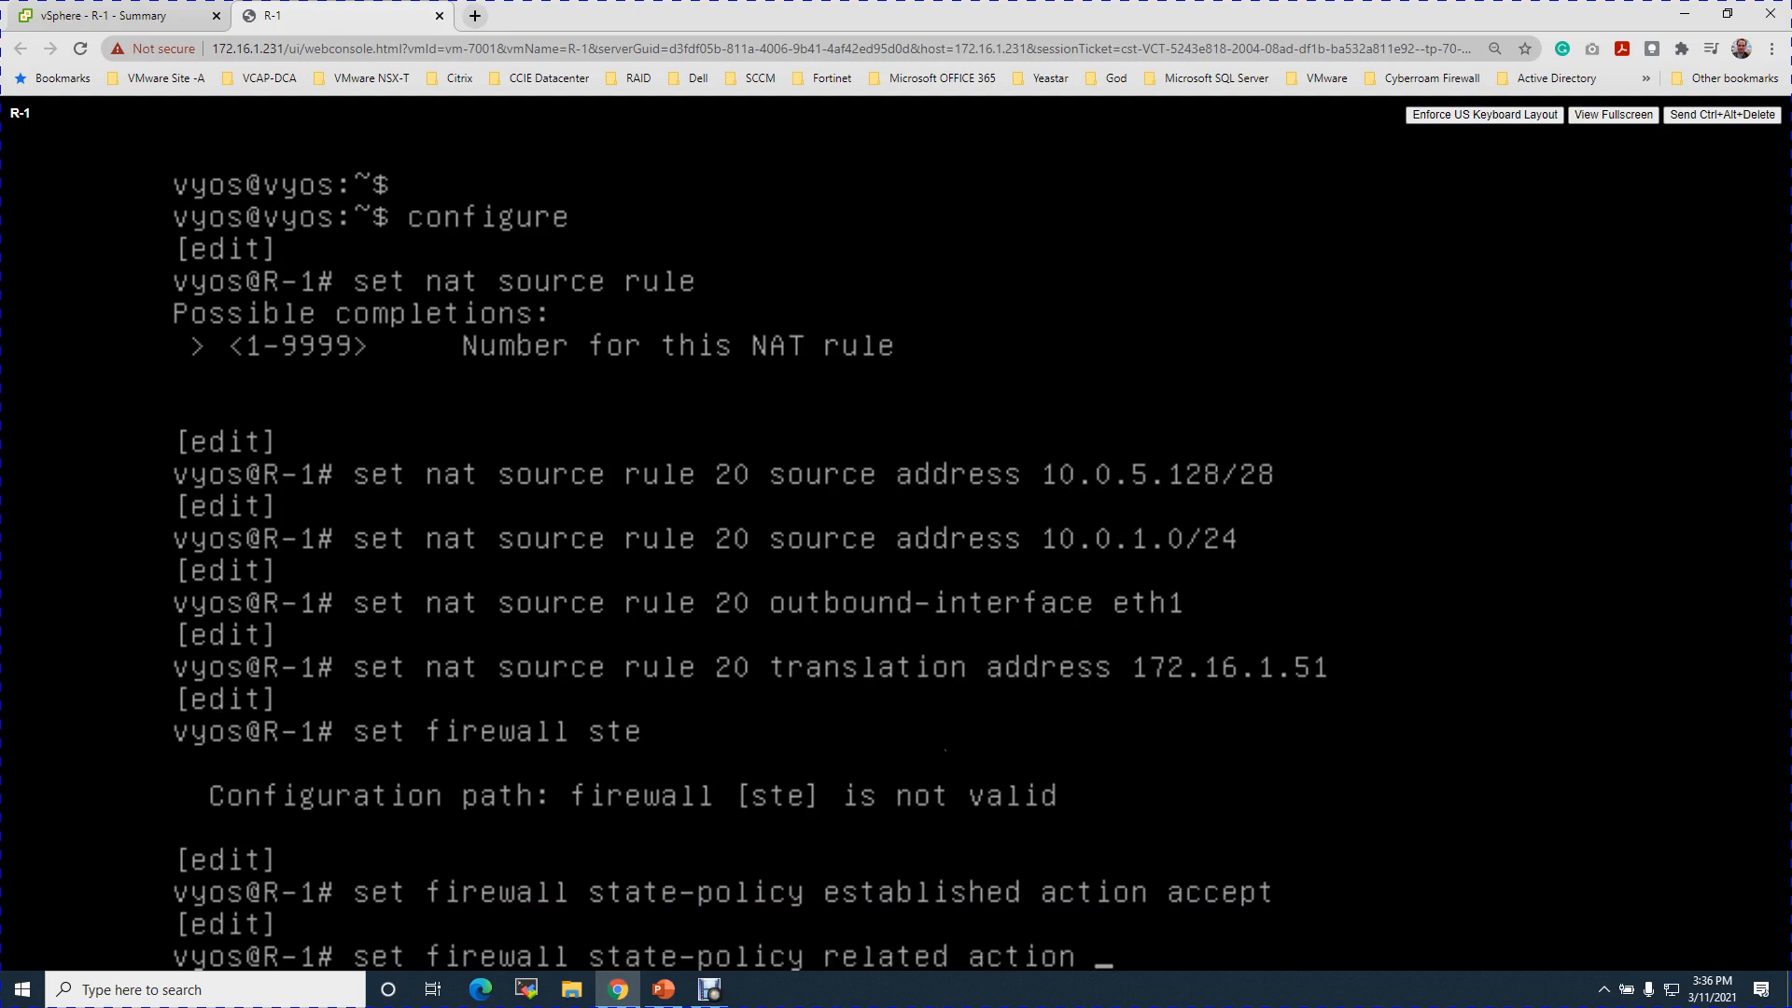
text(ac)
key(Tab)
key(Return)
Set the firewall state-policy action for invalid connections to drop.
text(set fir)
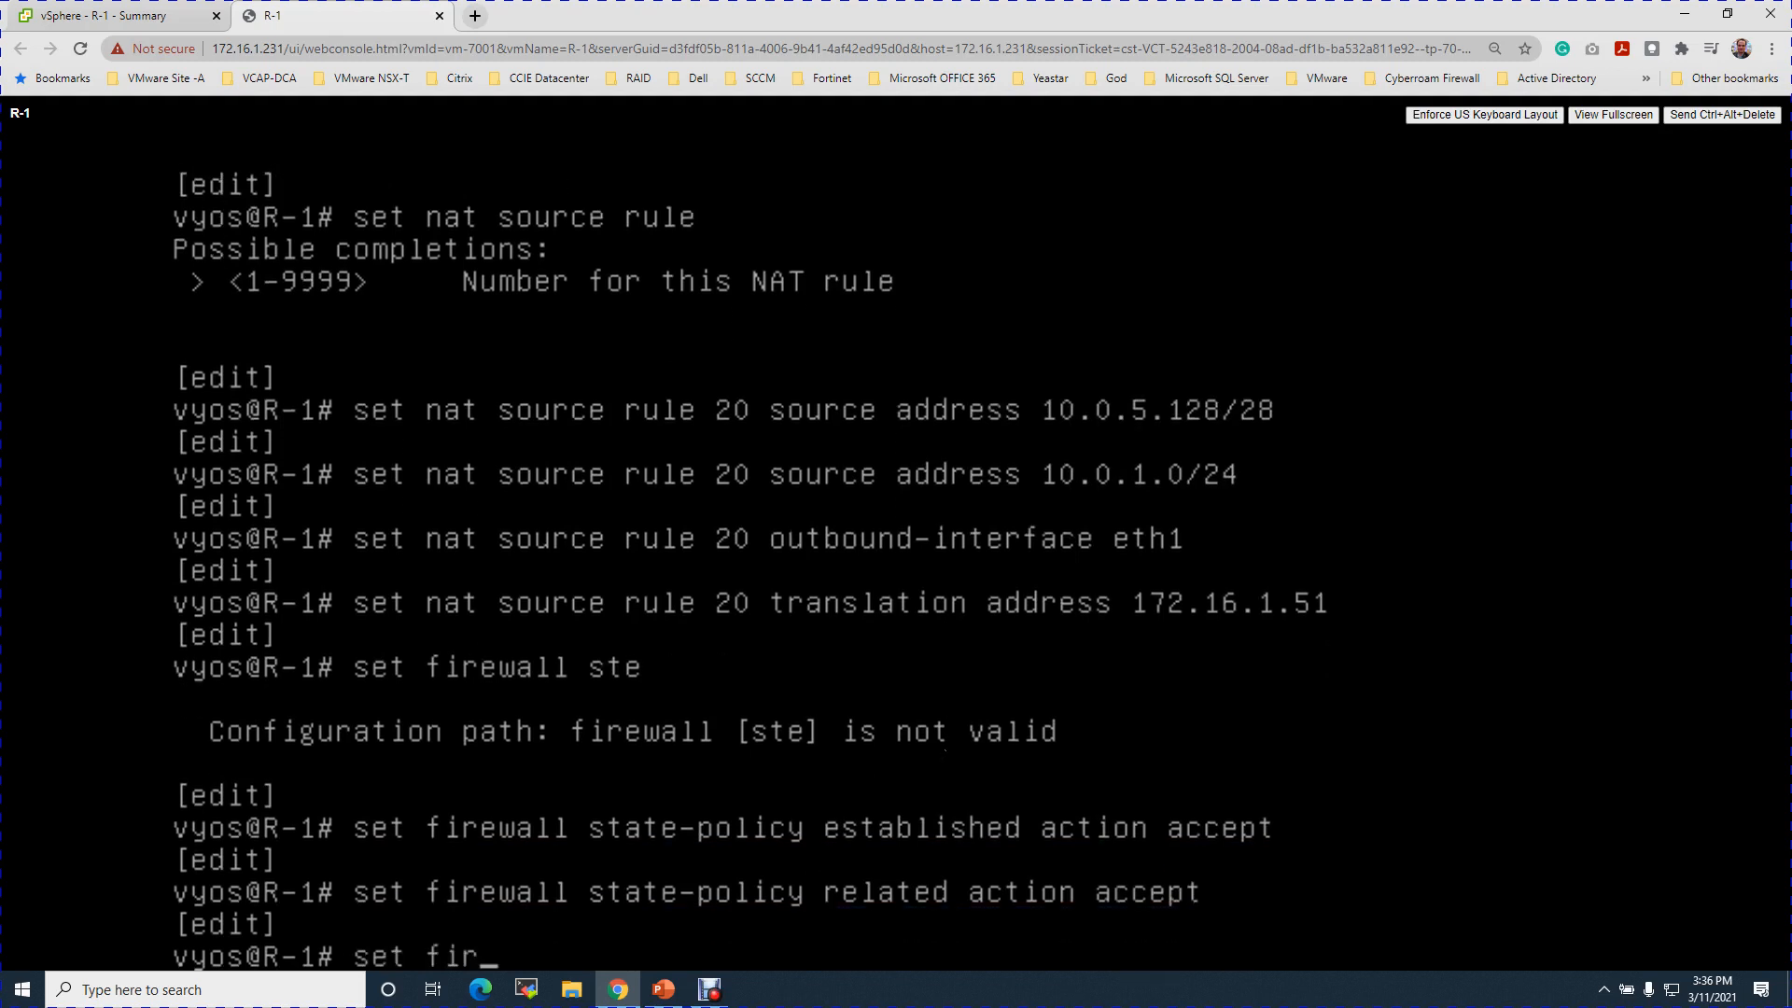
key(Tab)
text(st)
key(Tab)
text(in)
key(Tab)
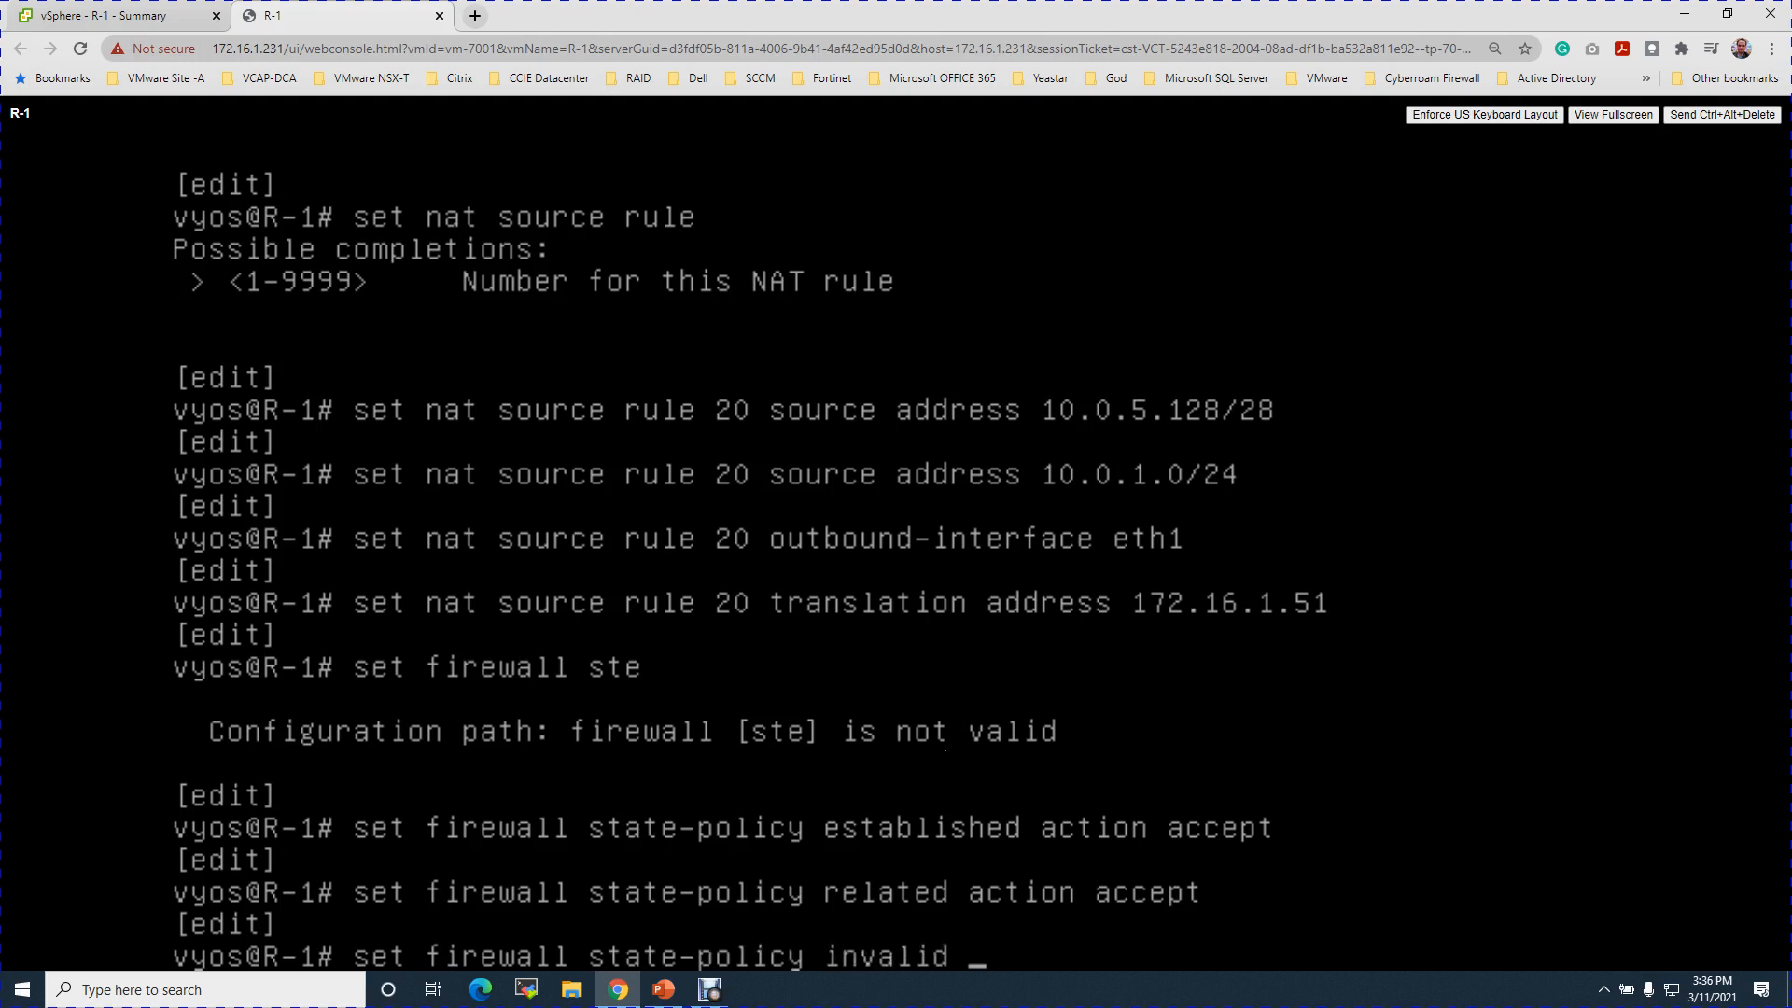
text(ac)
key(Tab)
text(drop)
key(Return)
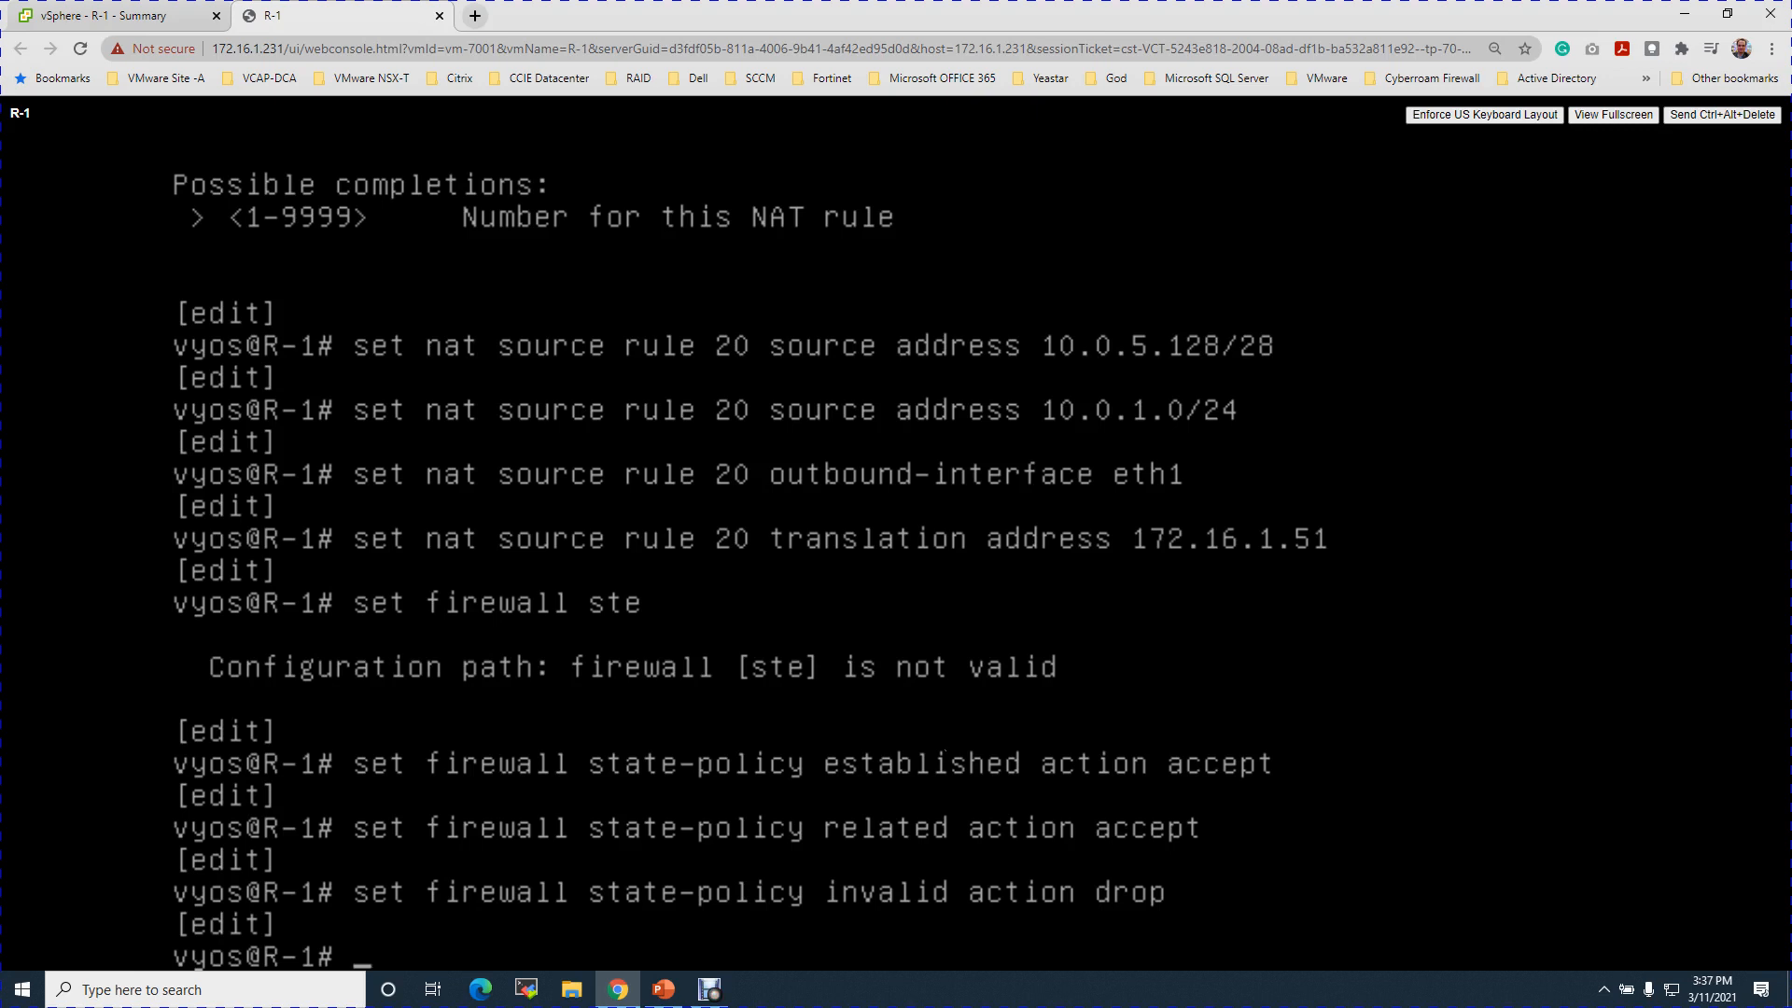
Commit the NAT and firewall changes and save the configuration.
text(mit)
key(Return)
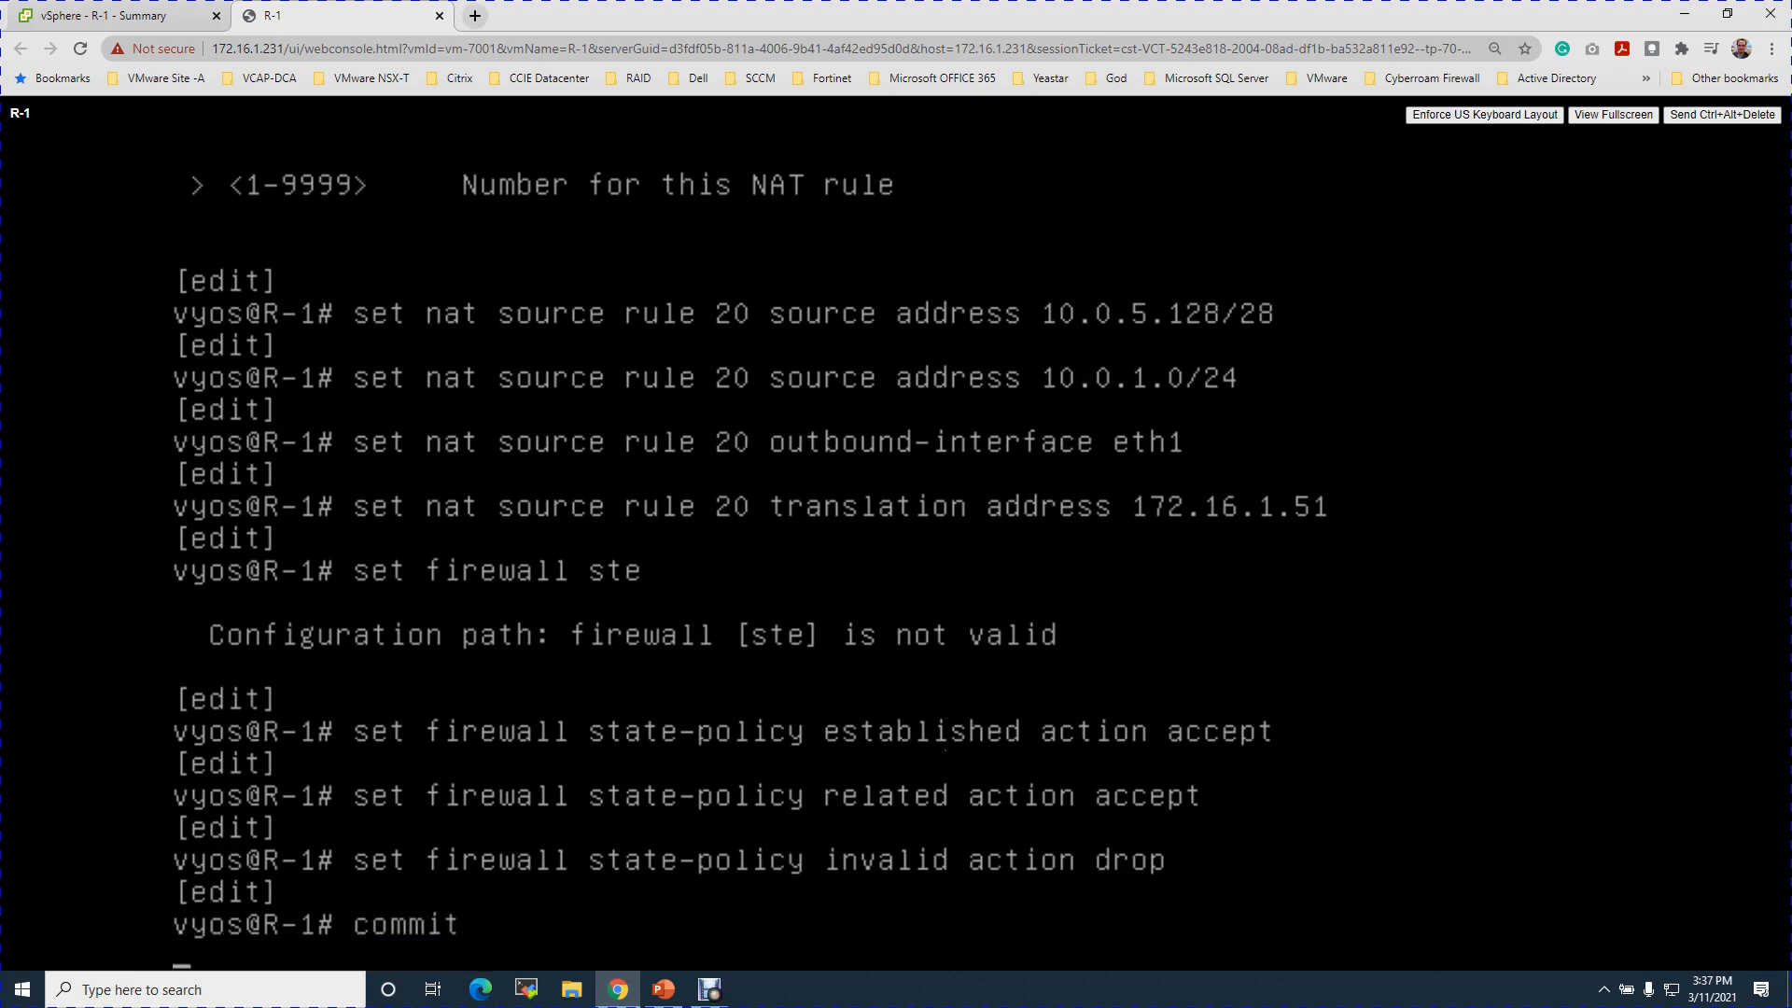
text(save)
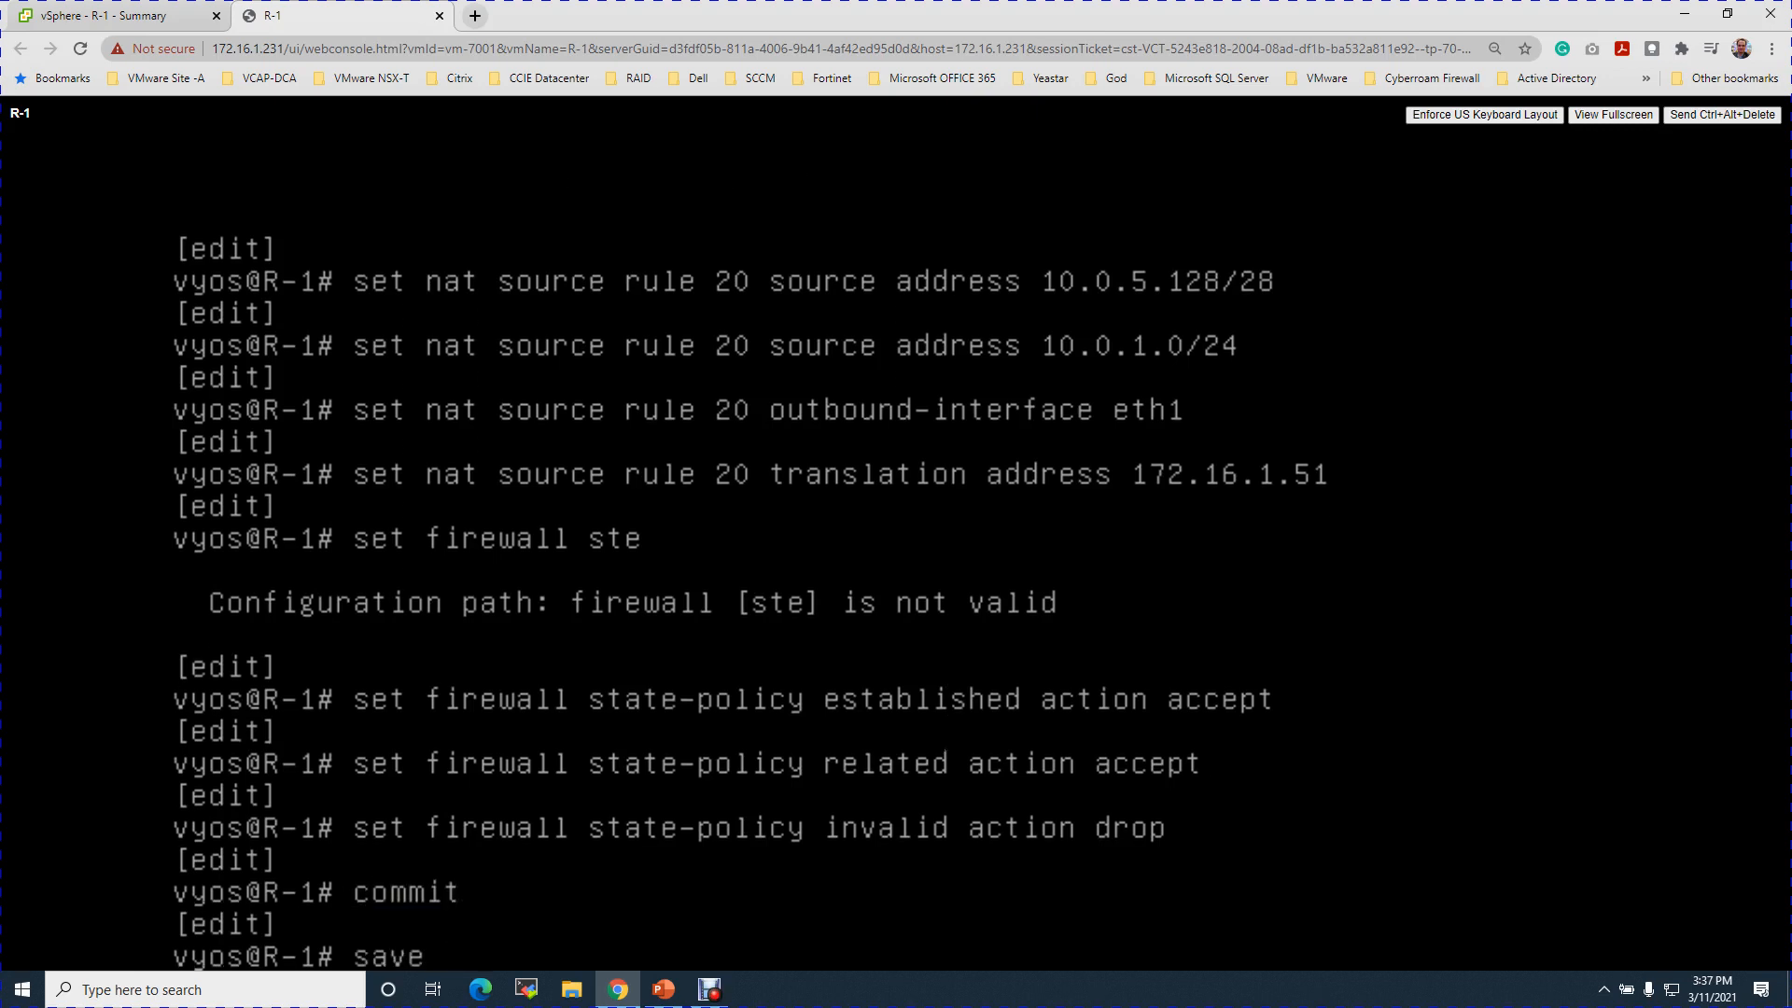
key(Return)
Try to display the configuration from within configuration mode.
text(show)
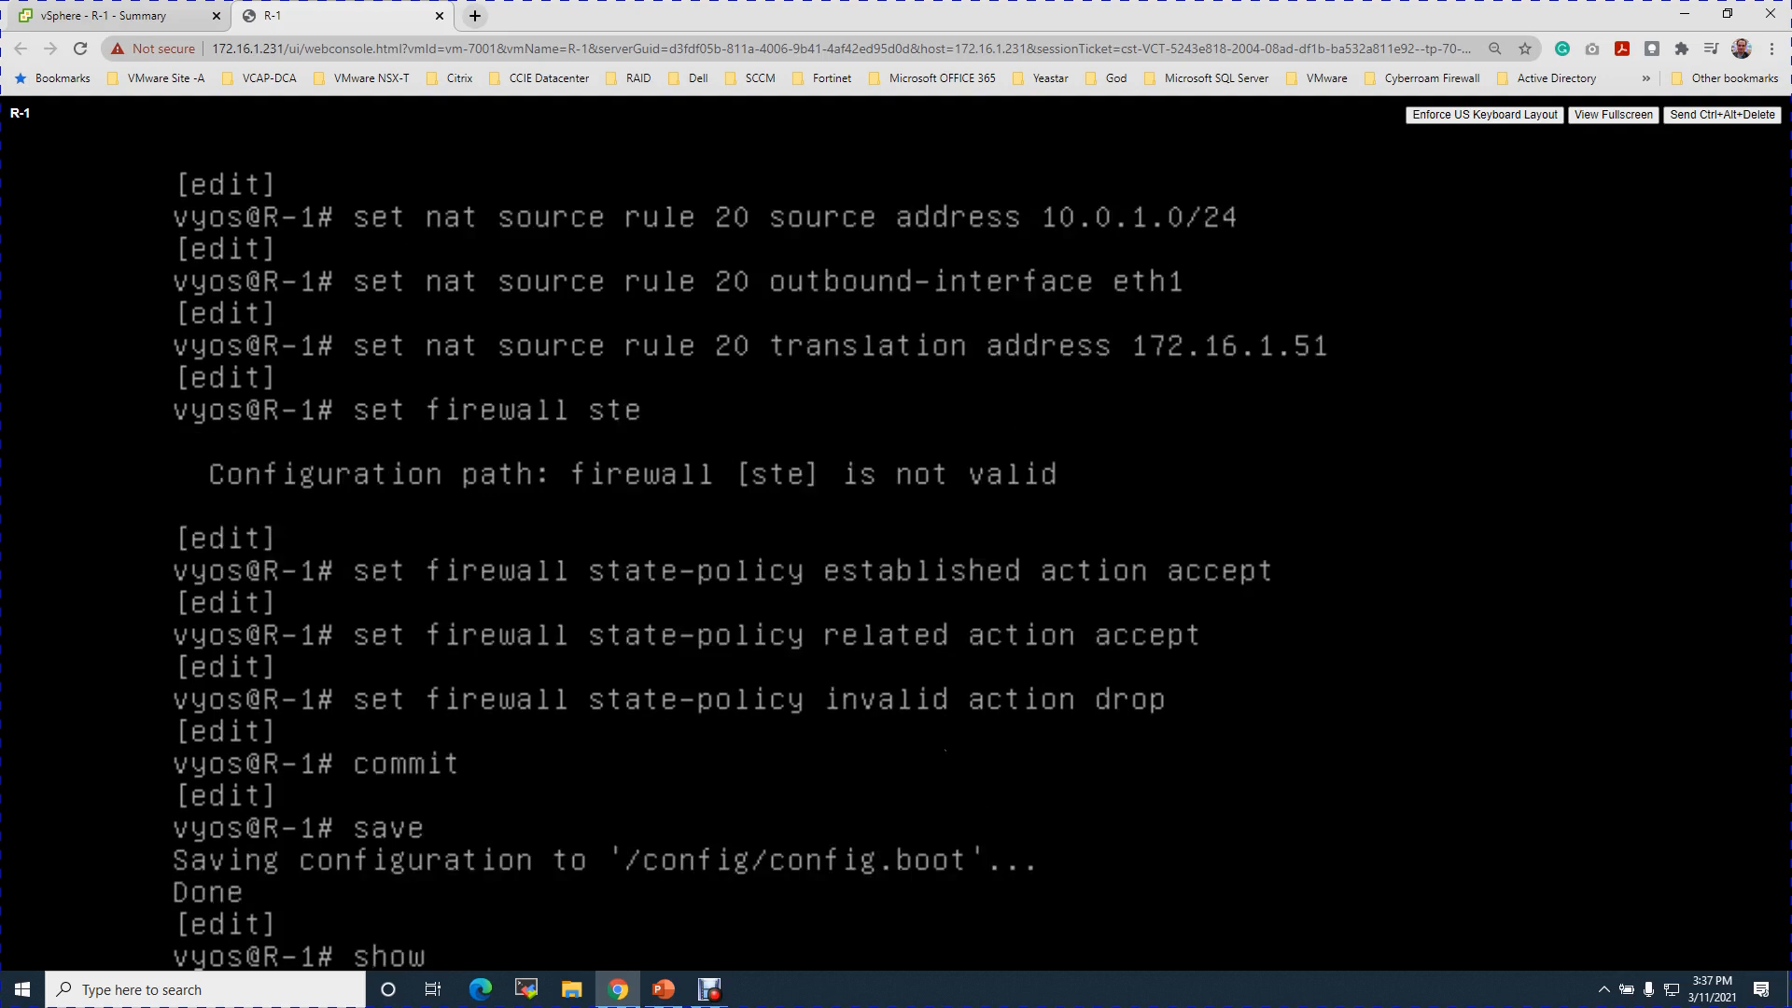
text( confg)
key(Return)
key(Up)
key(BackSpace)
text(i)
key(Return)
key(Up)
text(g)
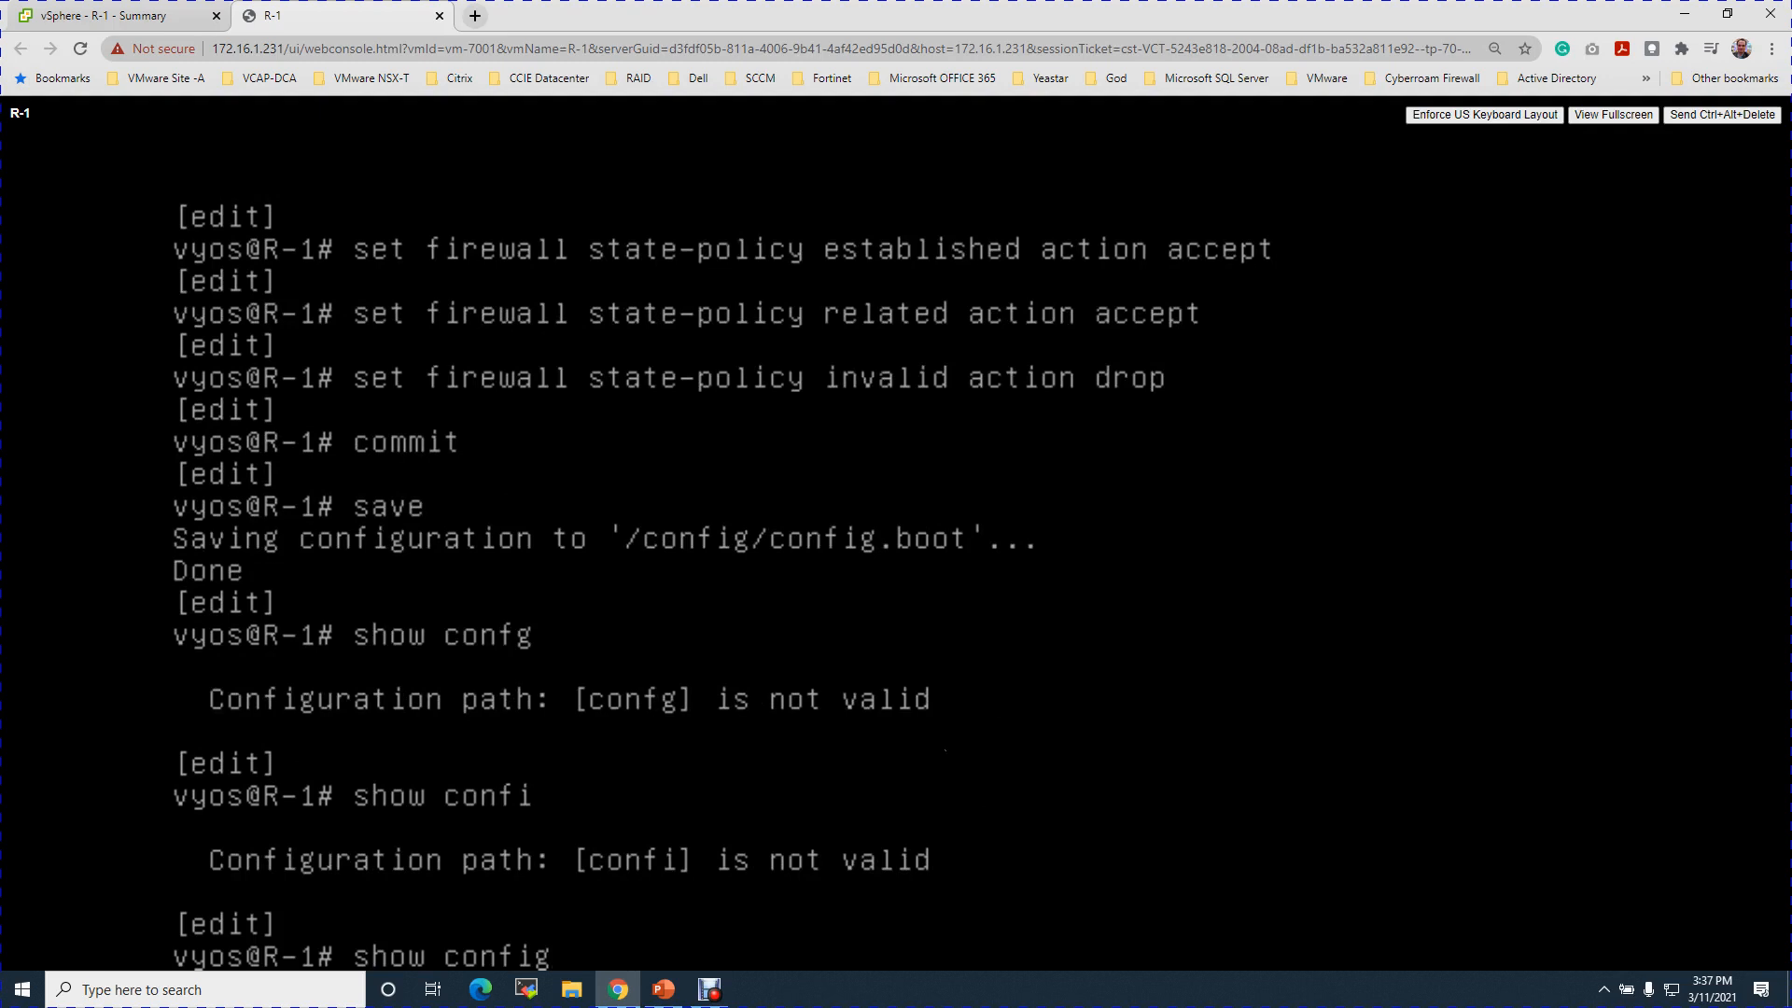
text(u)
key(Return)
key(Up)
key(BackSpace)
key(BackSpace)
key(BackSpace)
key(BackSpace)
key(BackSpace)
key(BackSpace)
key(BackSpace)
key(BackSpace)
key(BackSpace)
key(BackSpace)
key(BackSpace)
key(BackSpace)
Leave configuration mode and page through the router's full configuration with show configuration.
text(ei)
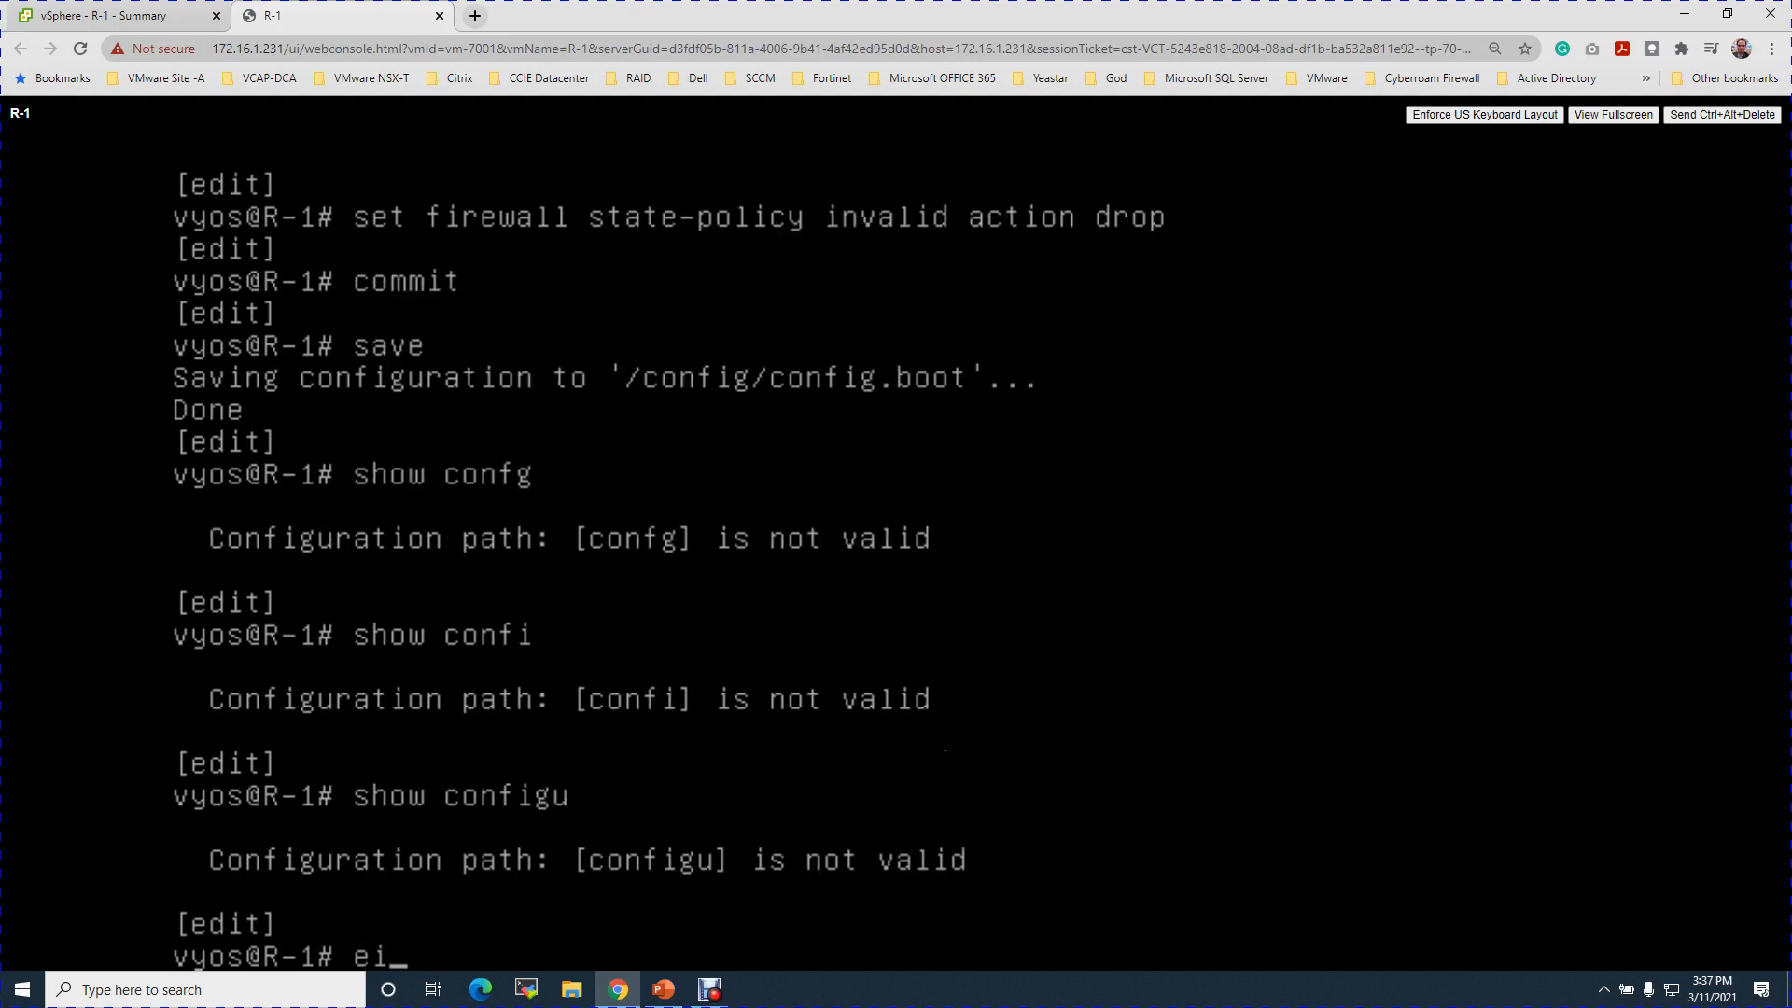
key(BackSpace)
text(xit)
key(Return)
text(show configuration)
key(Return)
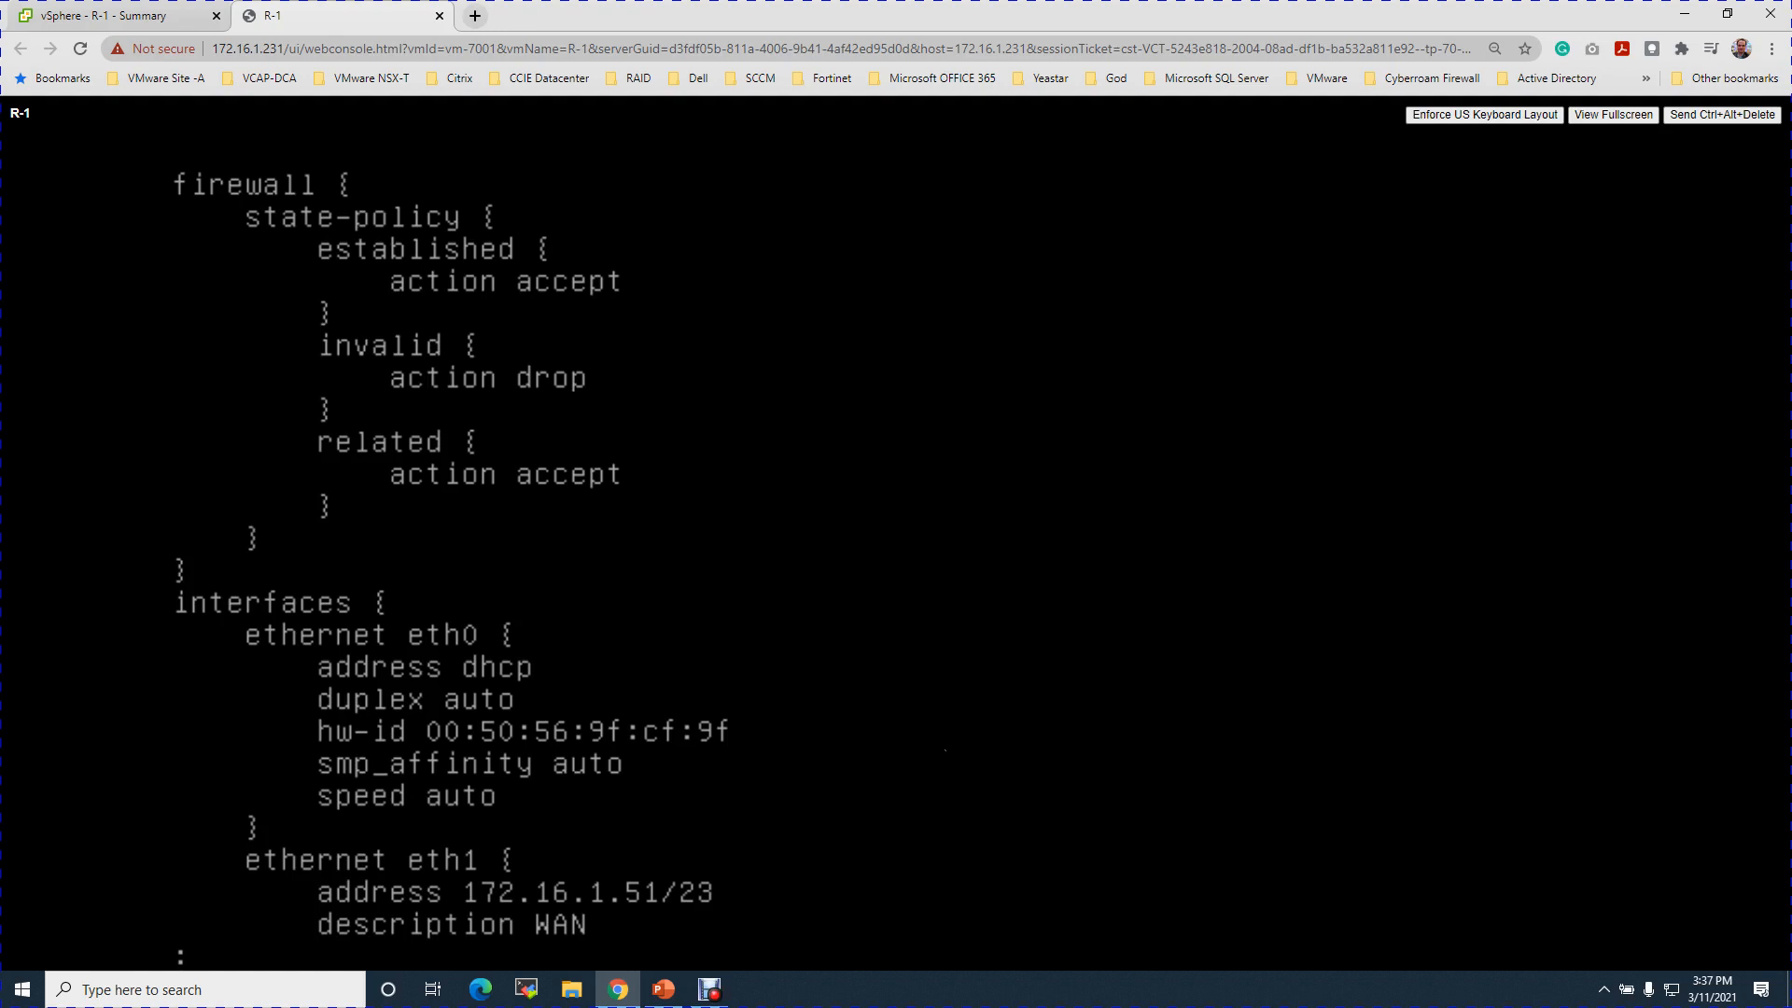
key(space)
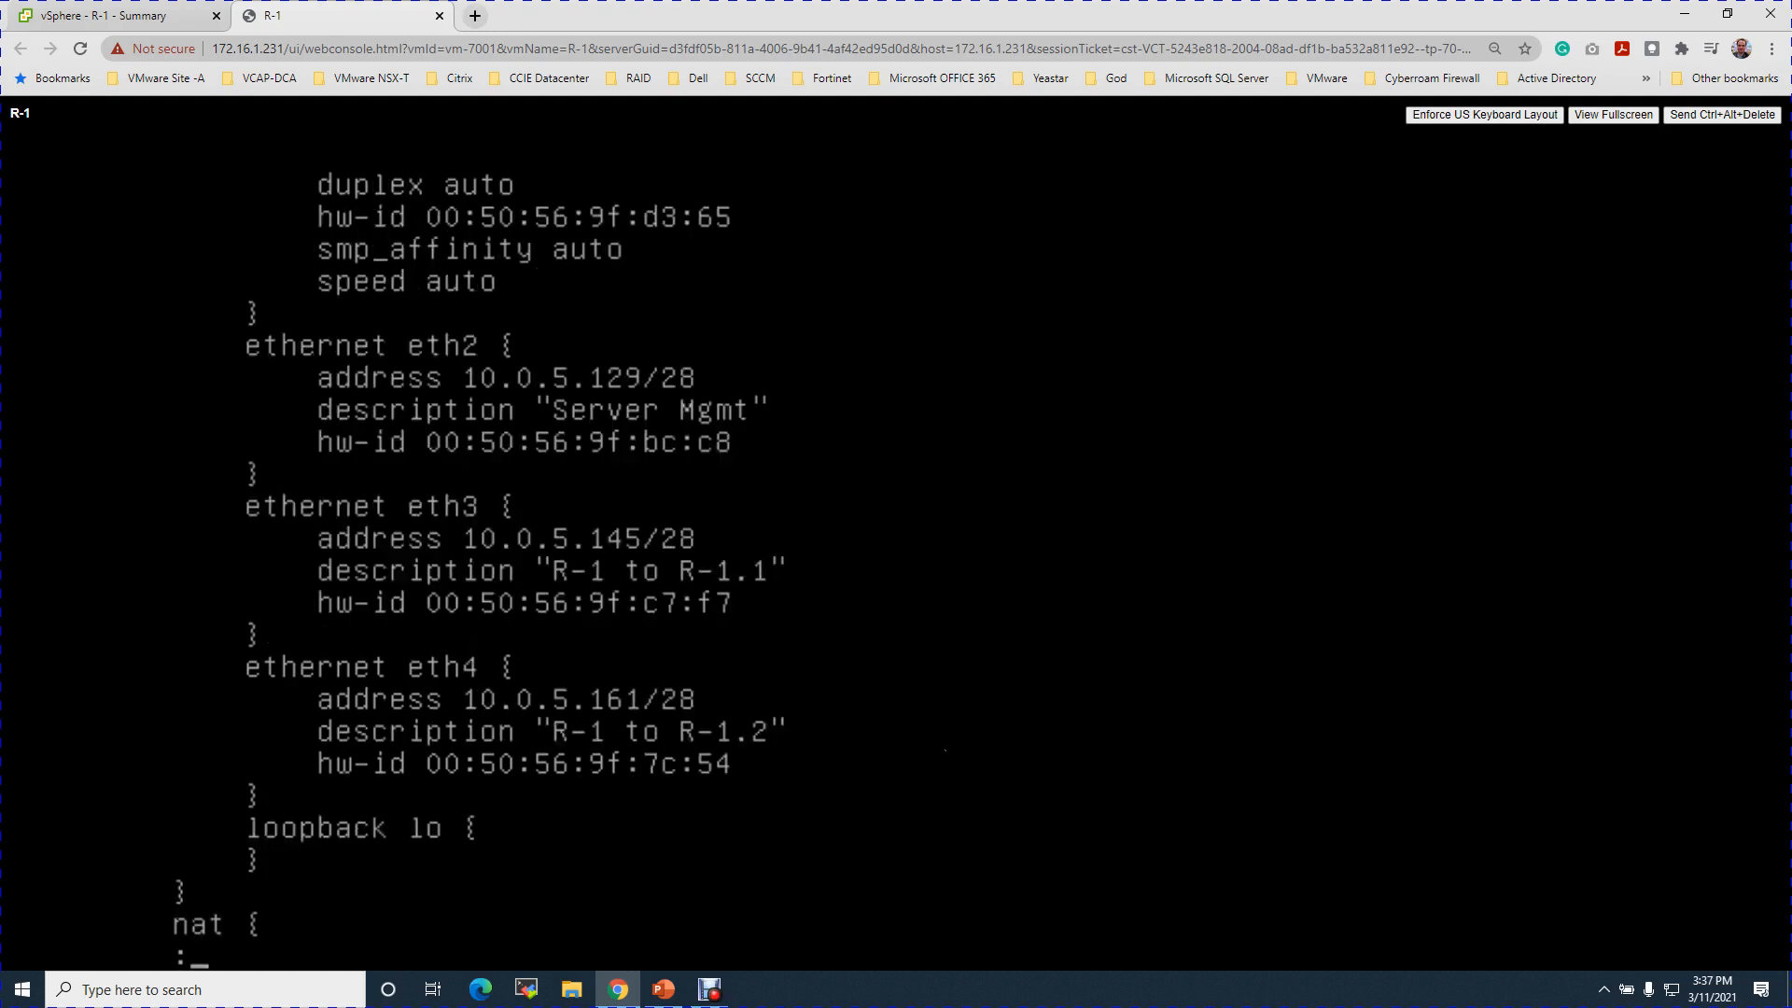
key(space)
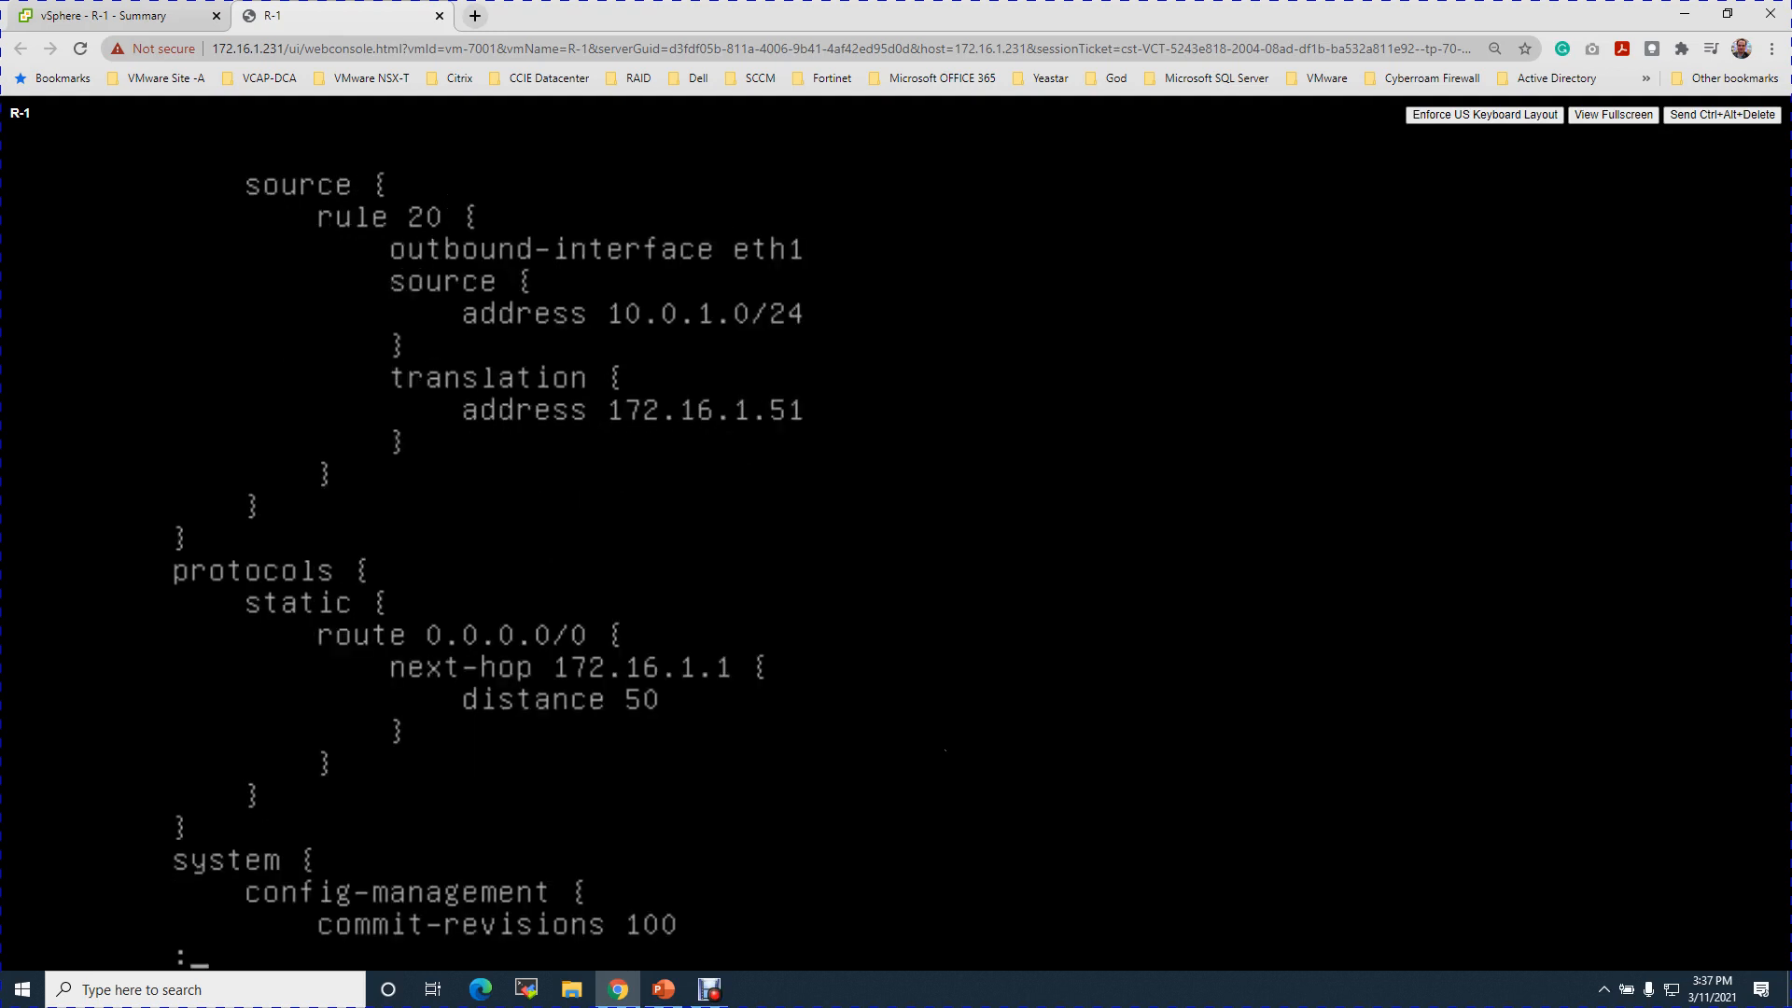
key(space)
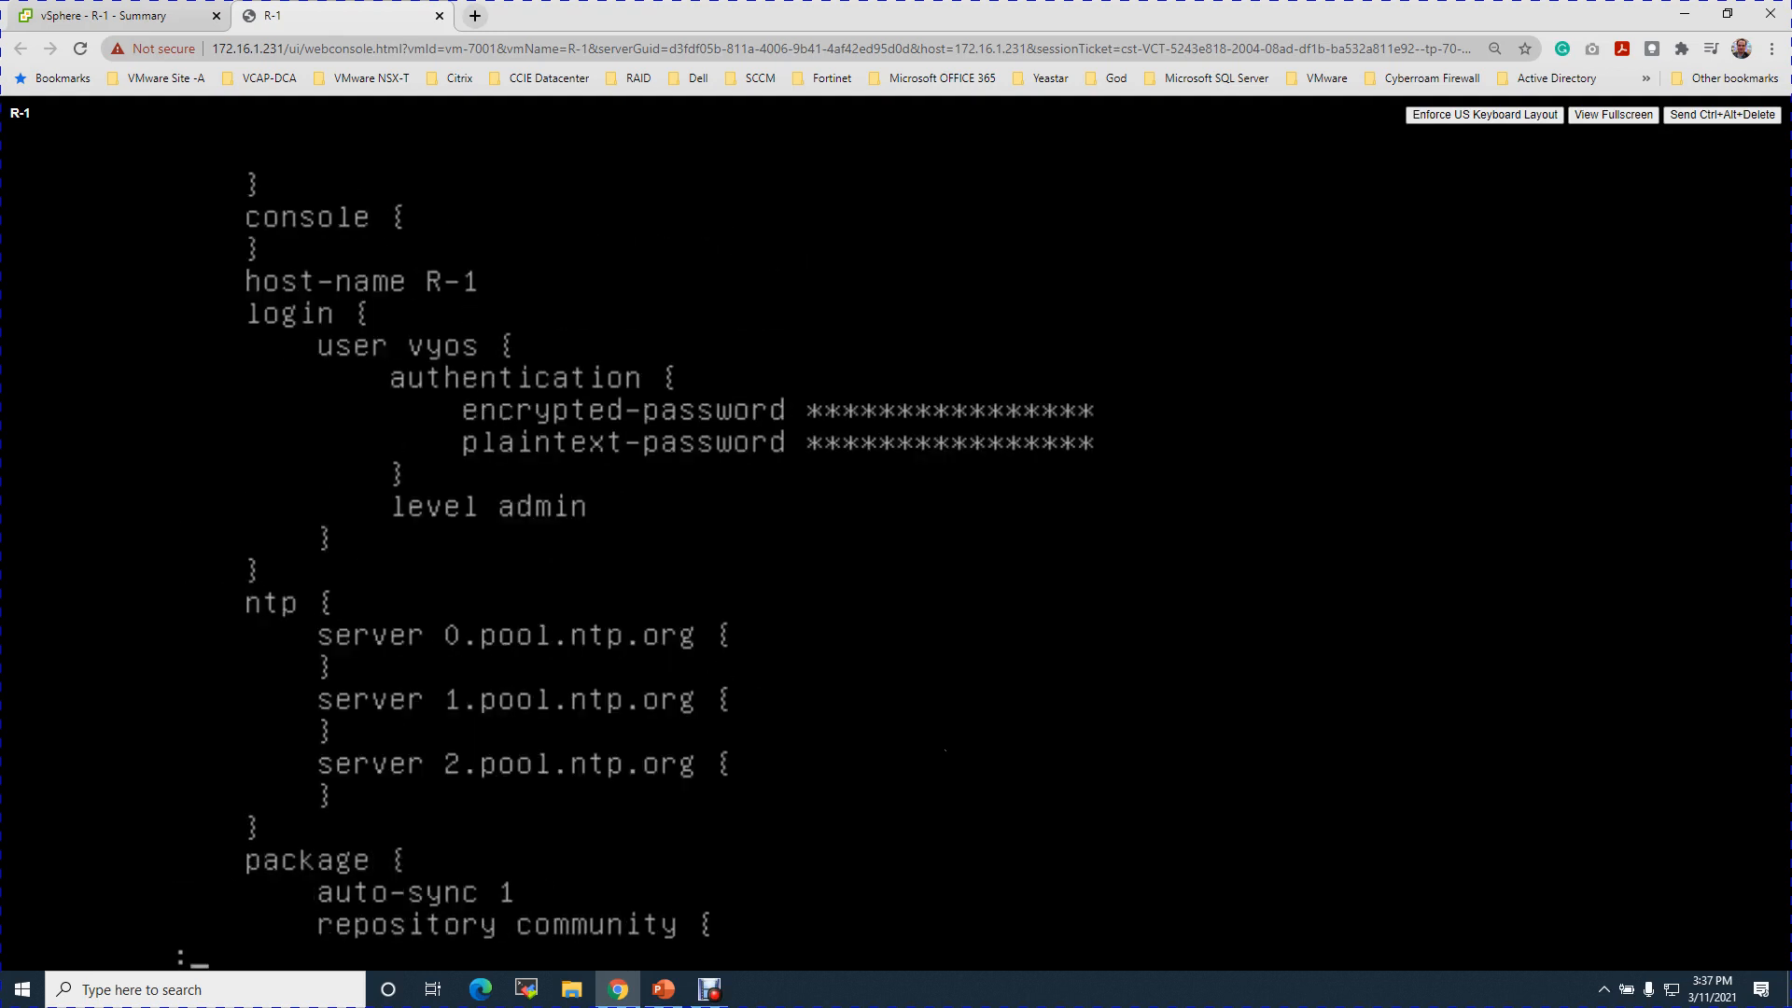
key(space)
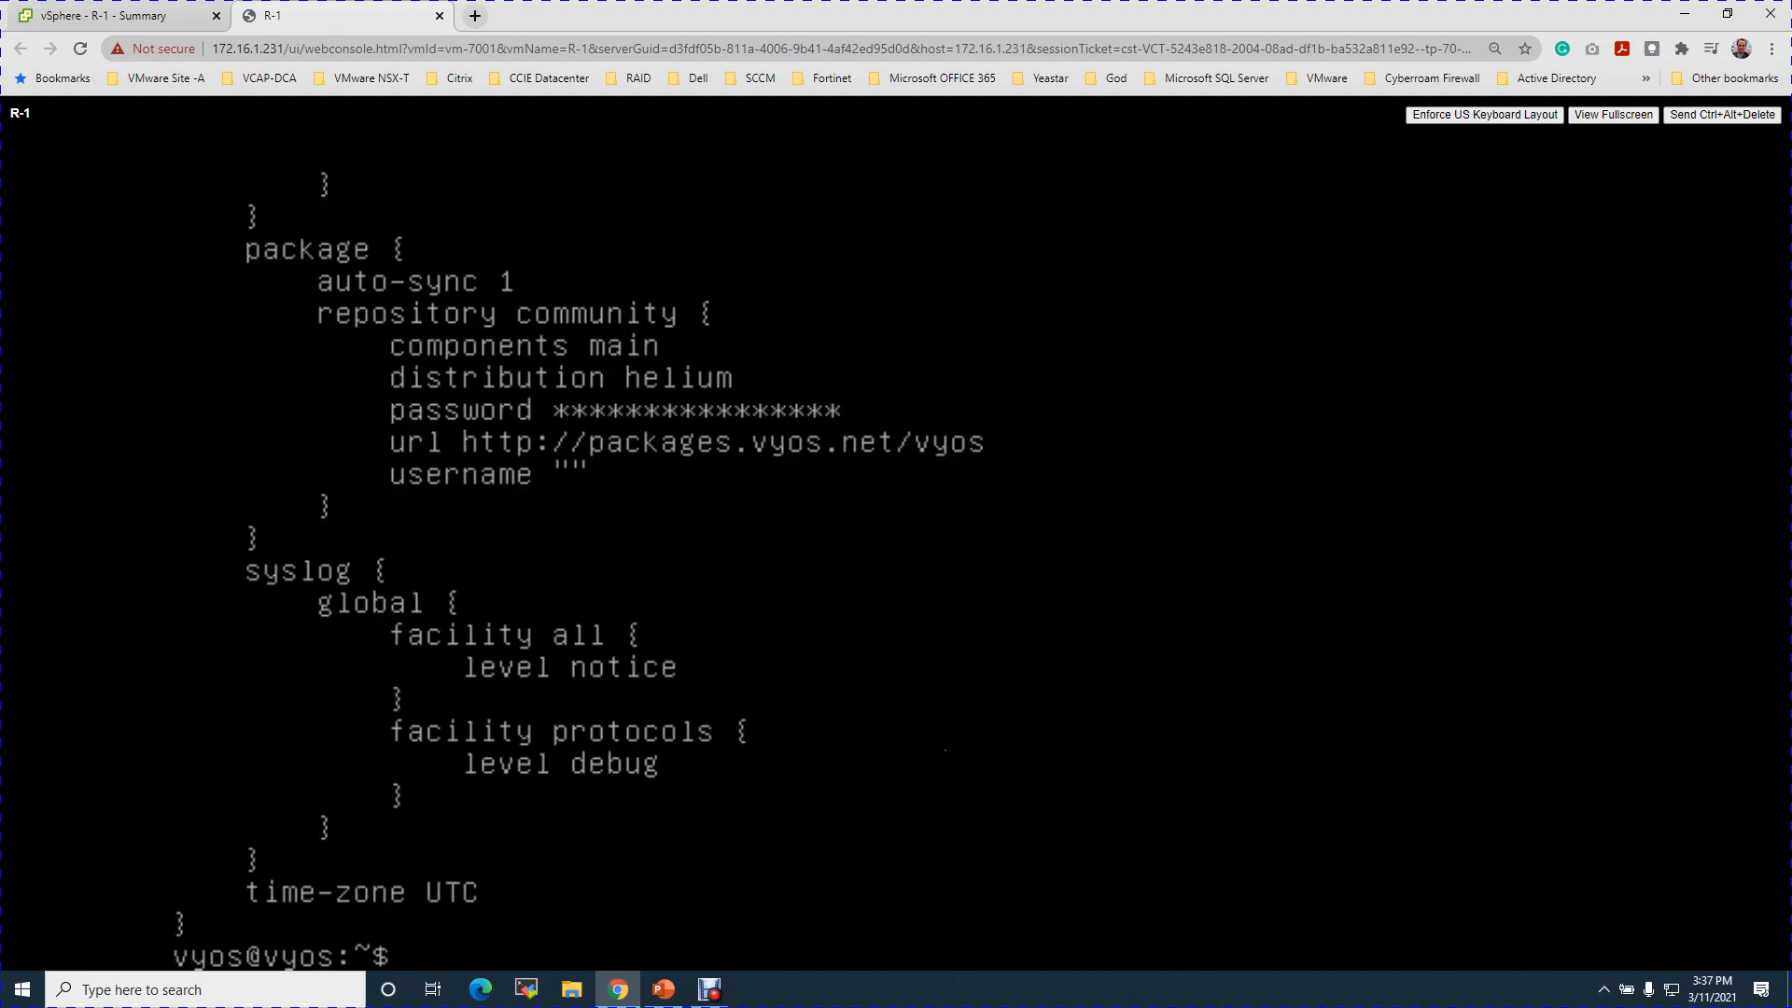
key(Return)
key(Return)
key(Return)
key(Return)
key(Return)
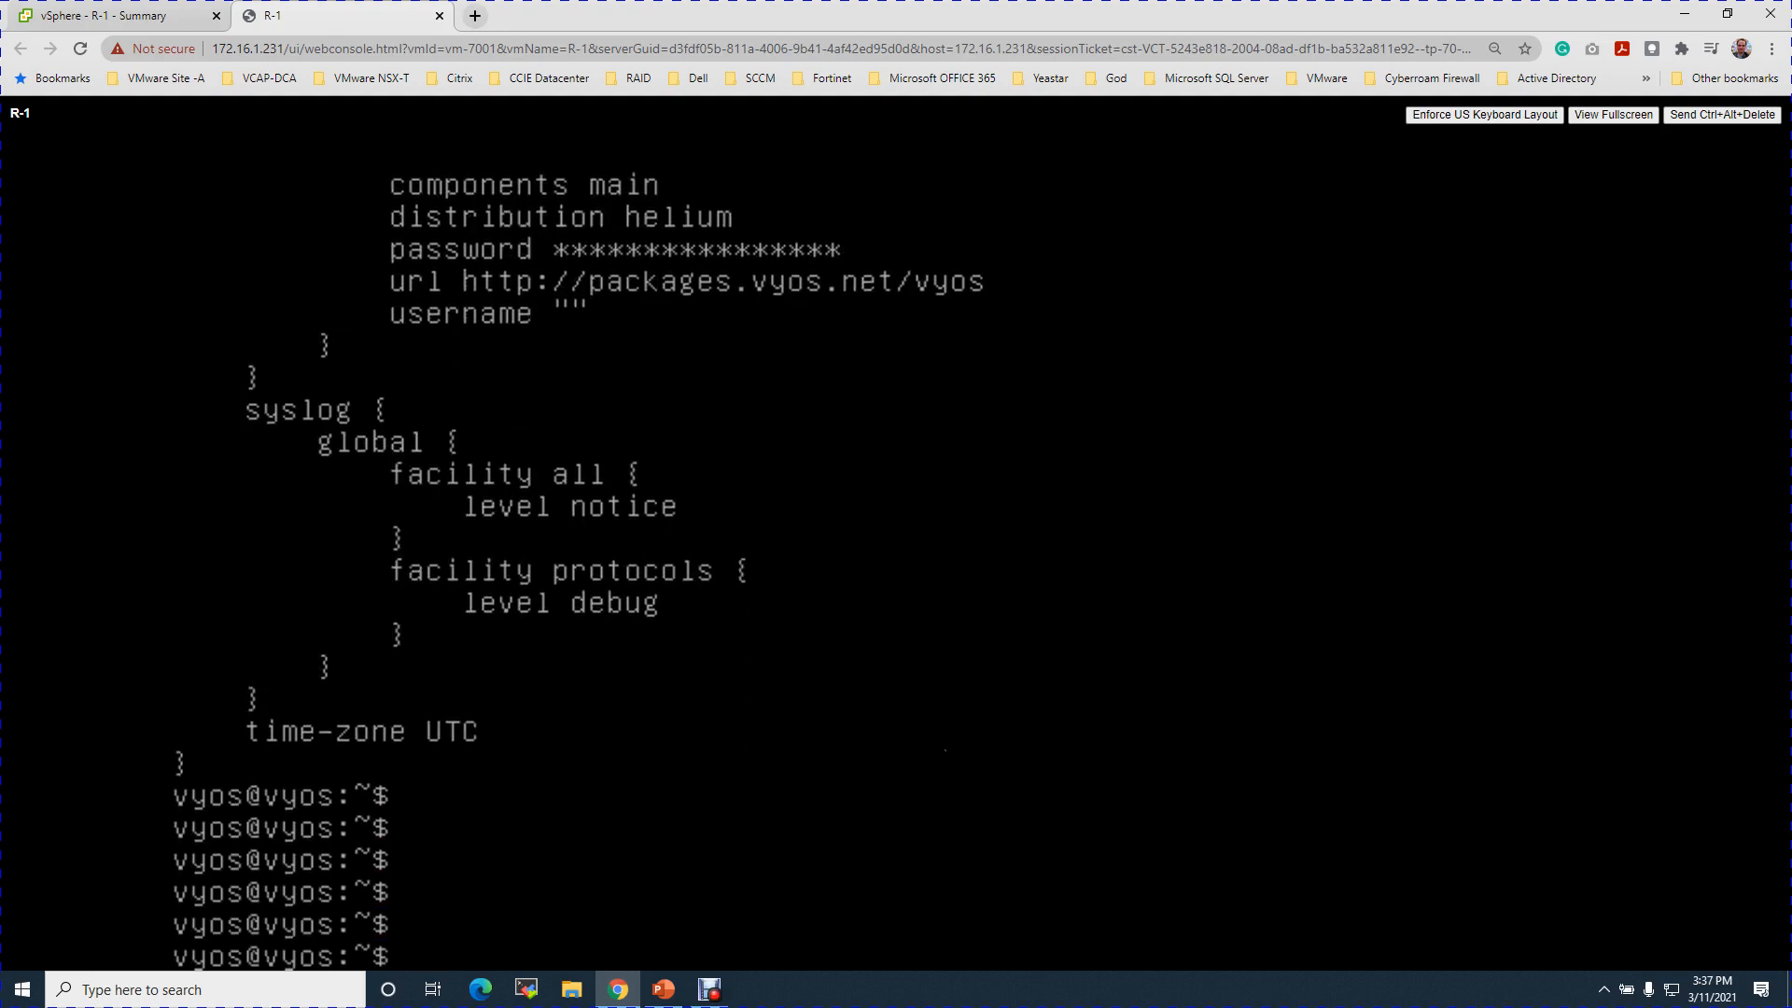
key(Return)
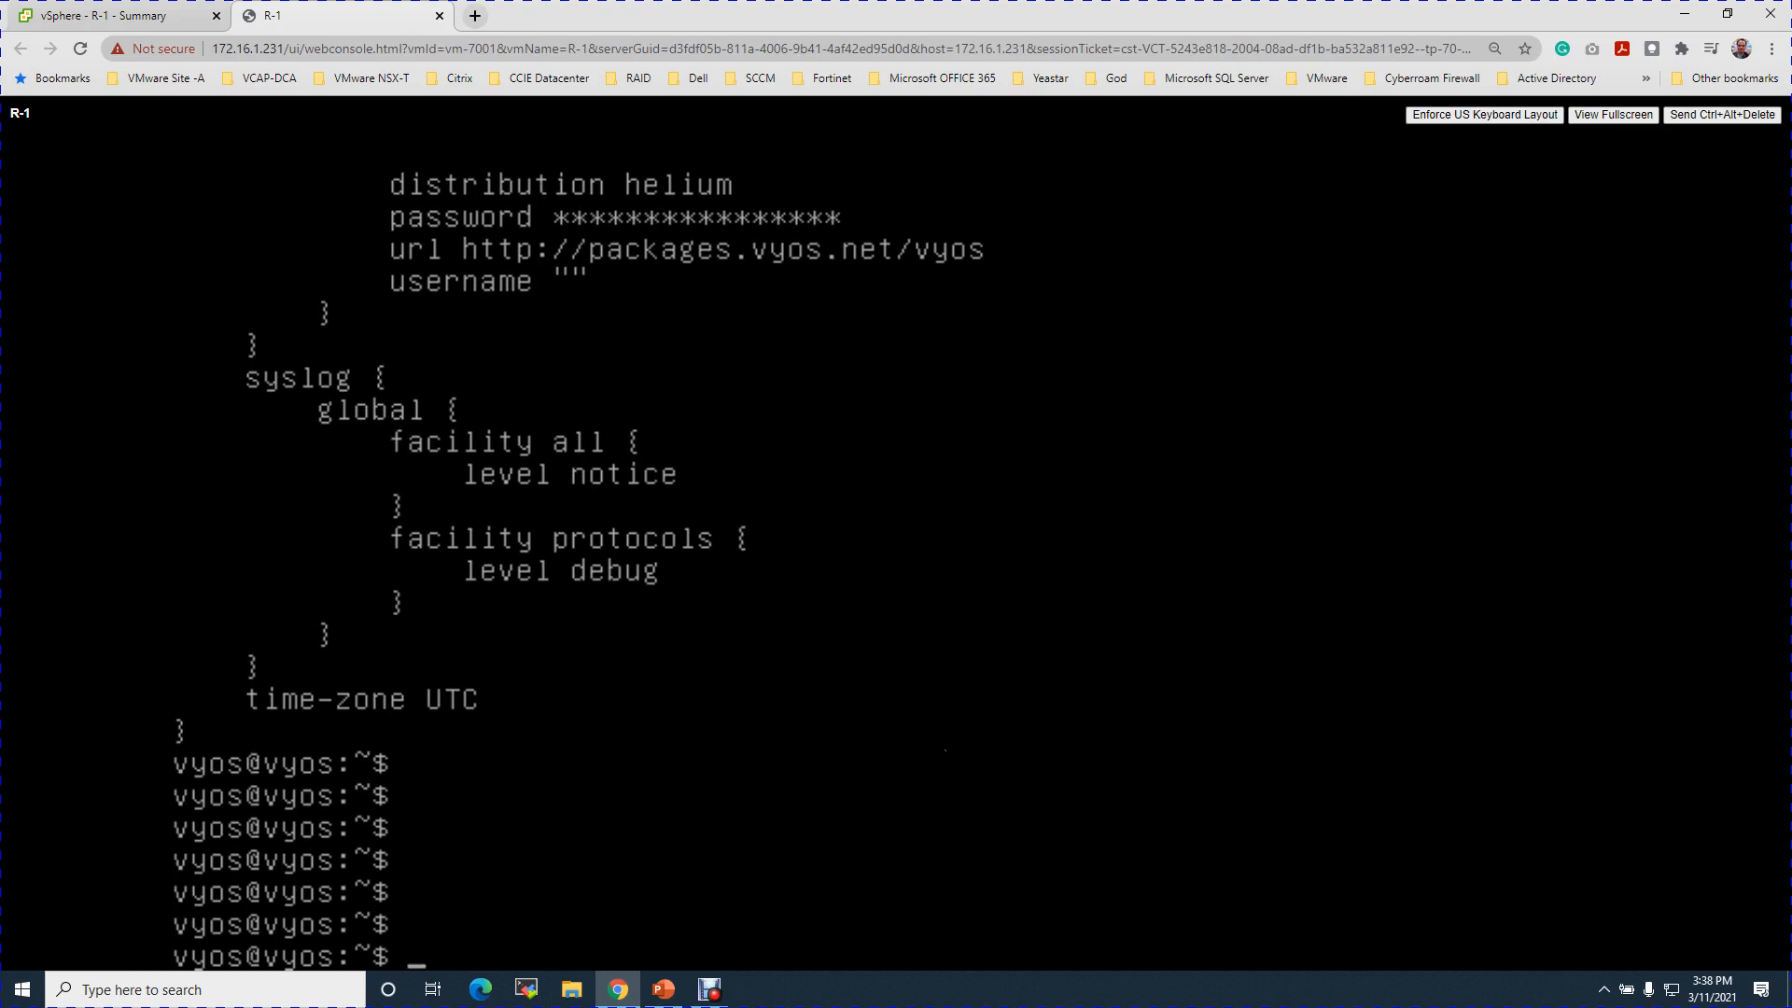
Enter configuration mode and enable the SSH service on the router.
text(nfigure)
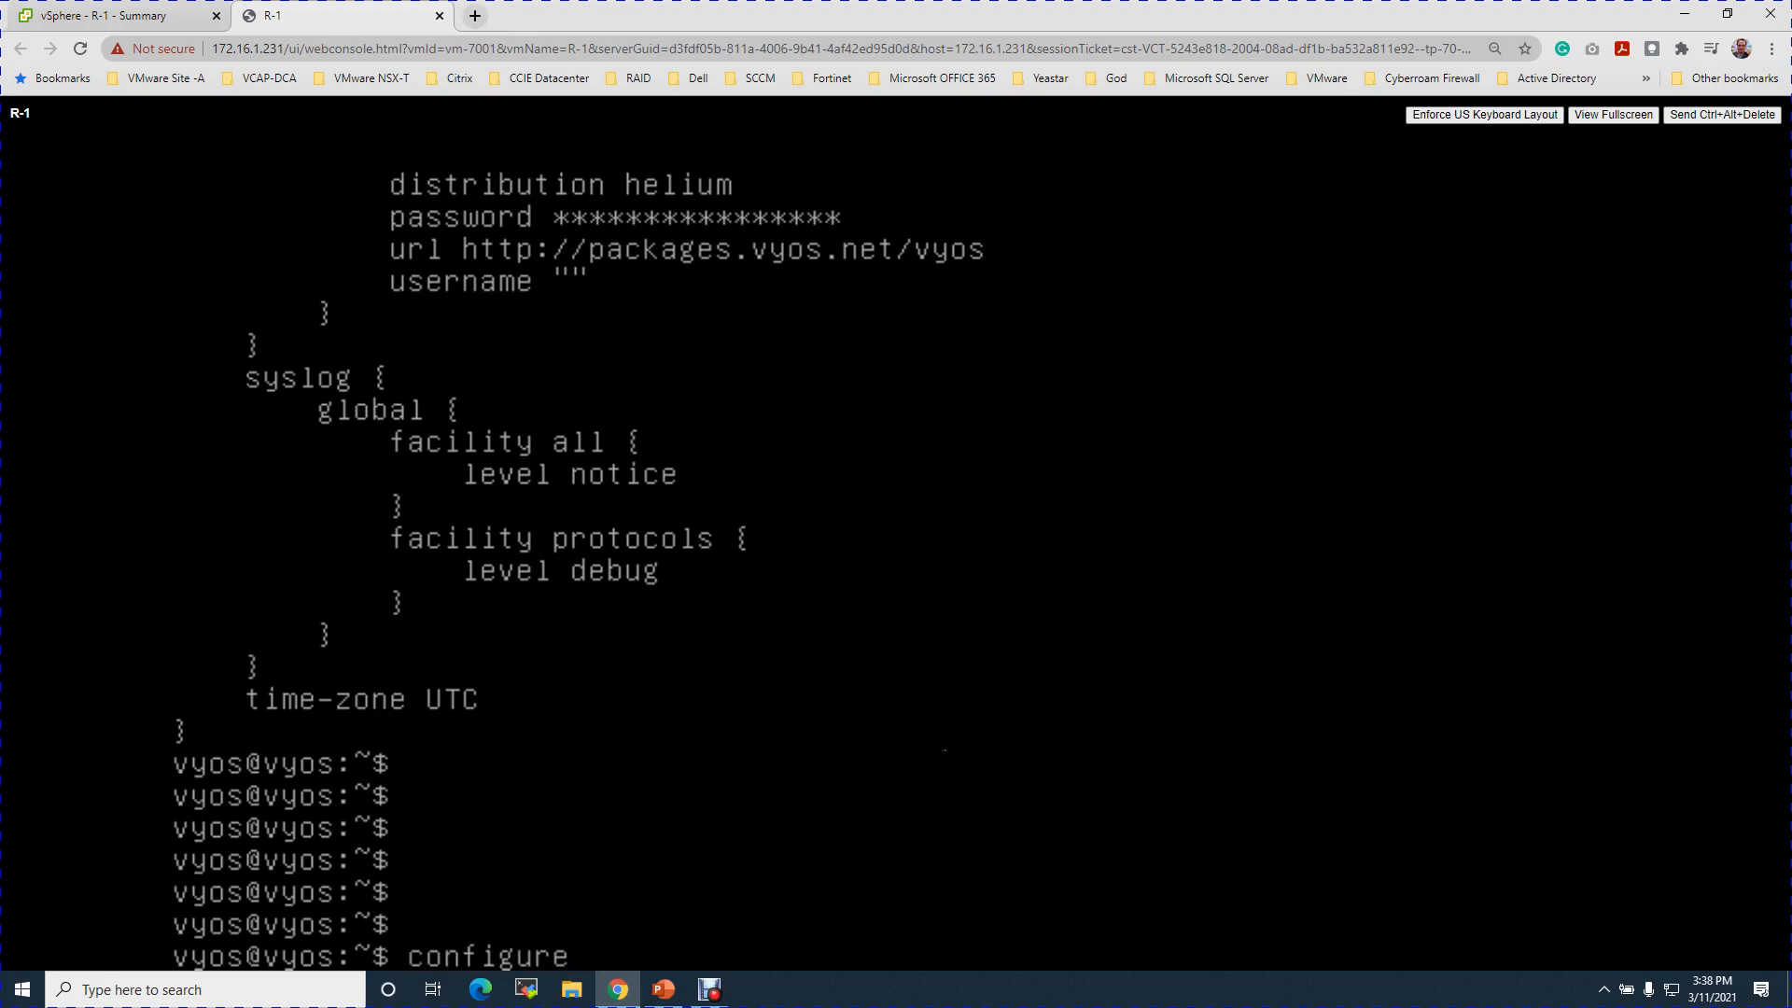
key(Return)
text(set)
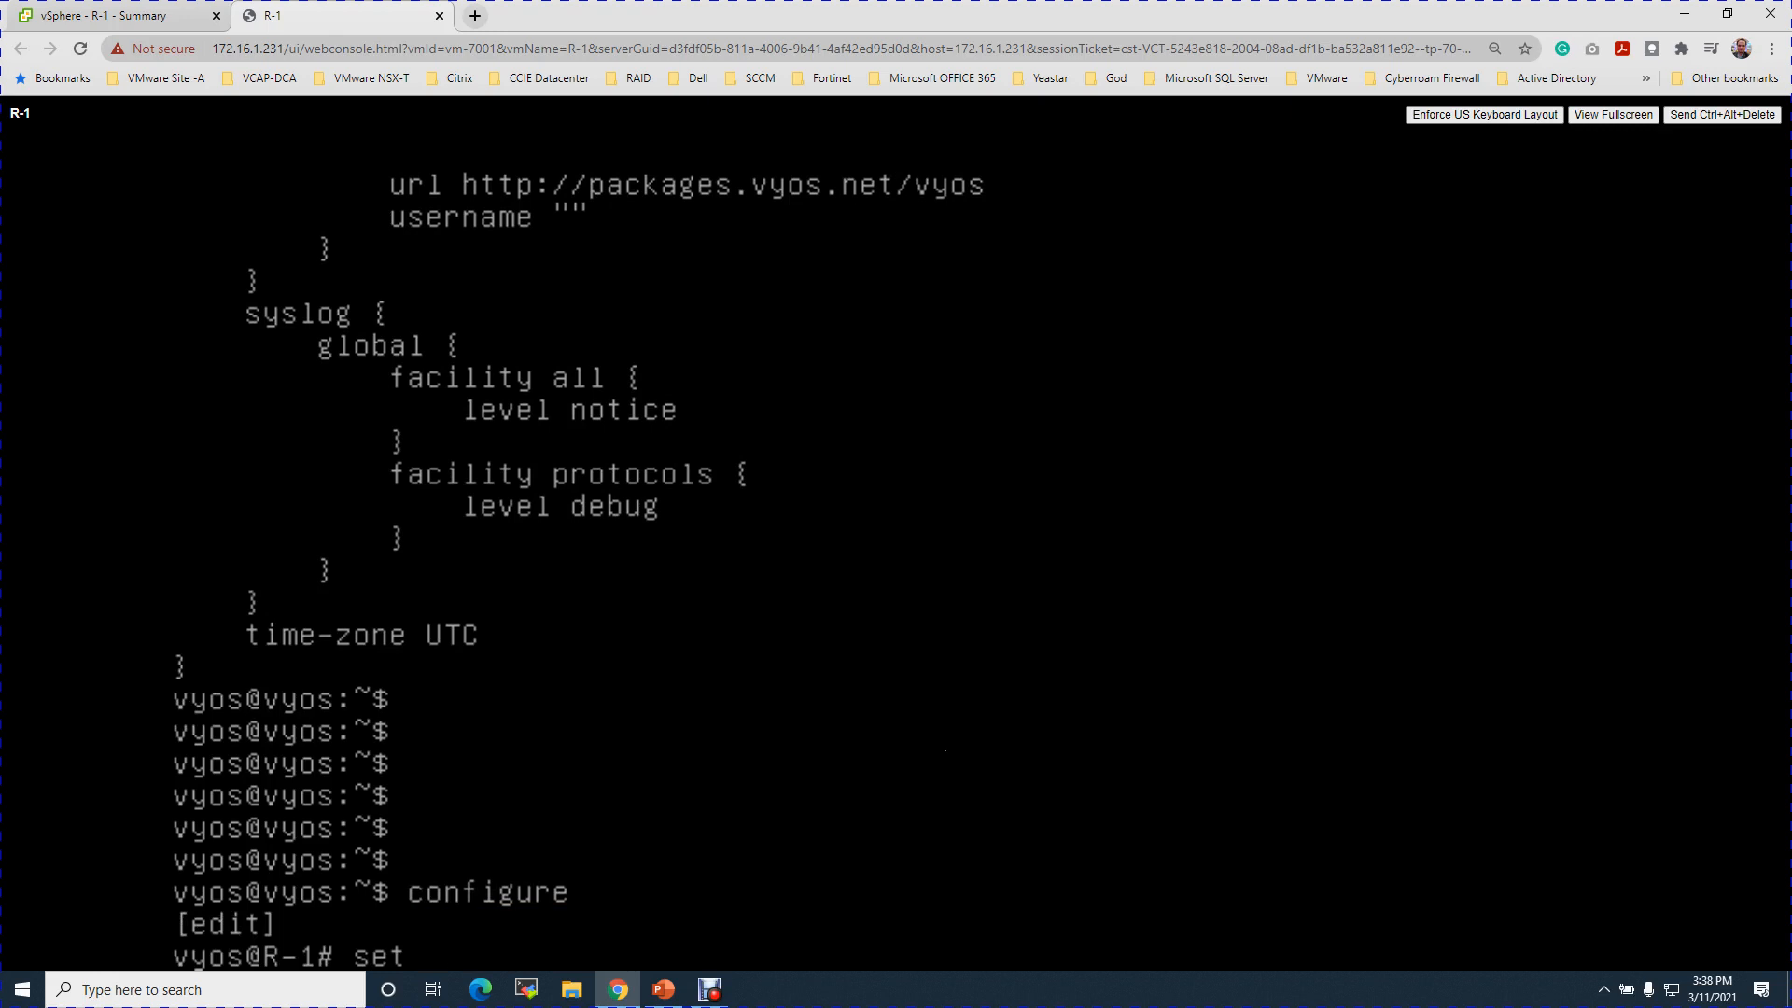
text( service ssh)
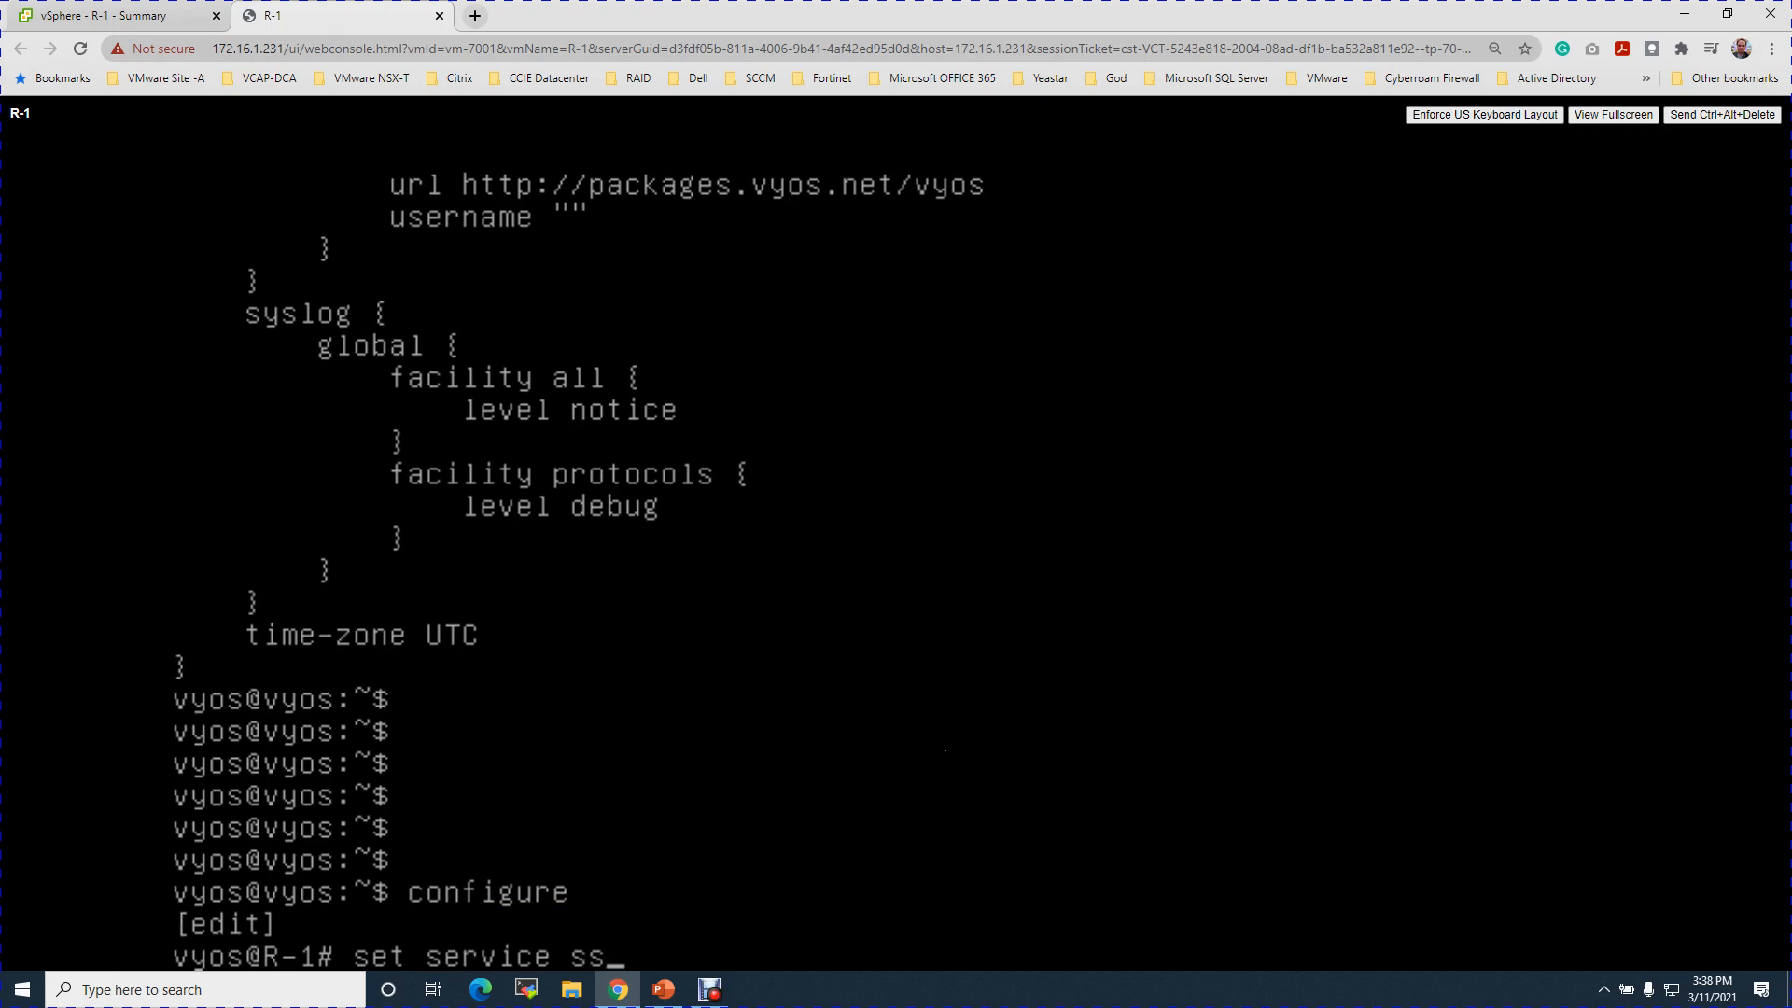
key(Return)
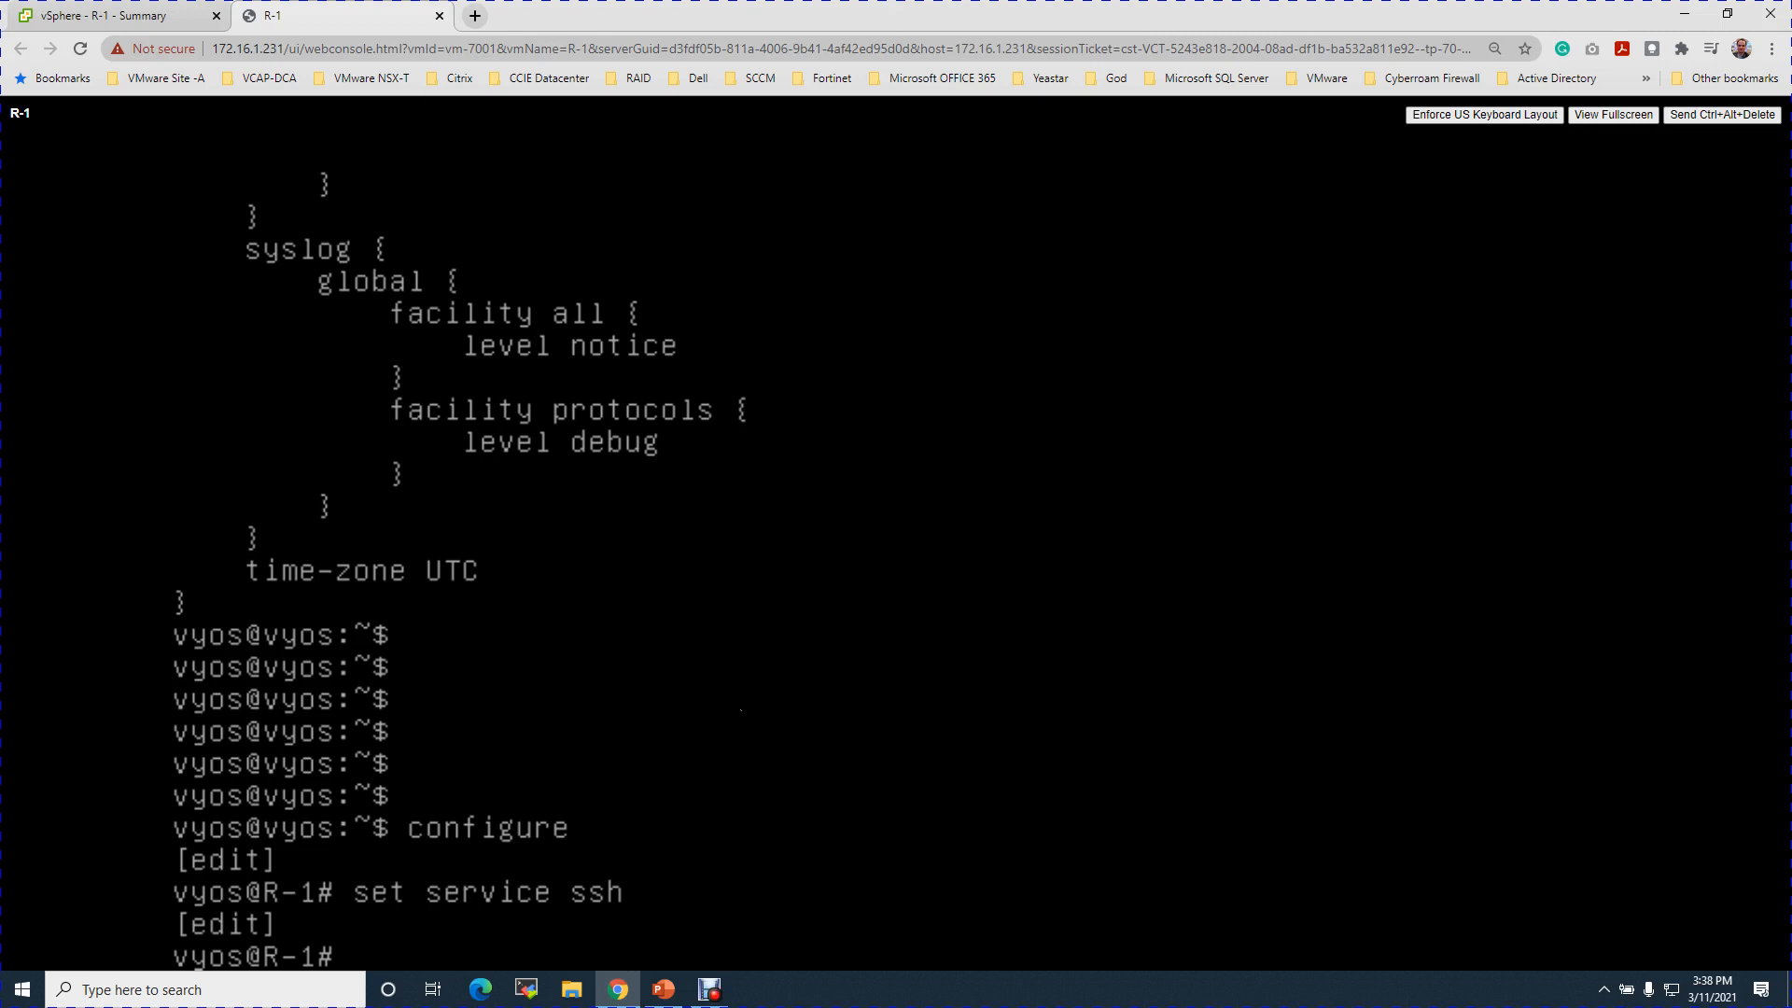
Commit the SSH service change and save the configuration.
text(mmit)
key(Return)
text(save)
key(Return)
Exit configuration mode, log out of the router and close its web console.
text(exit)
key(Return)
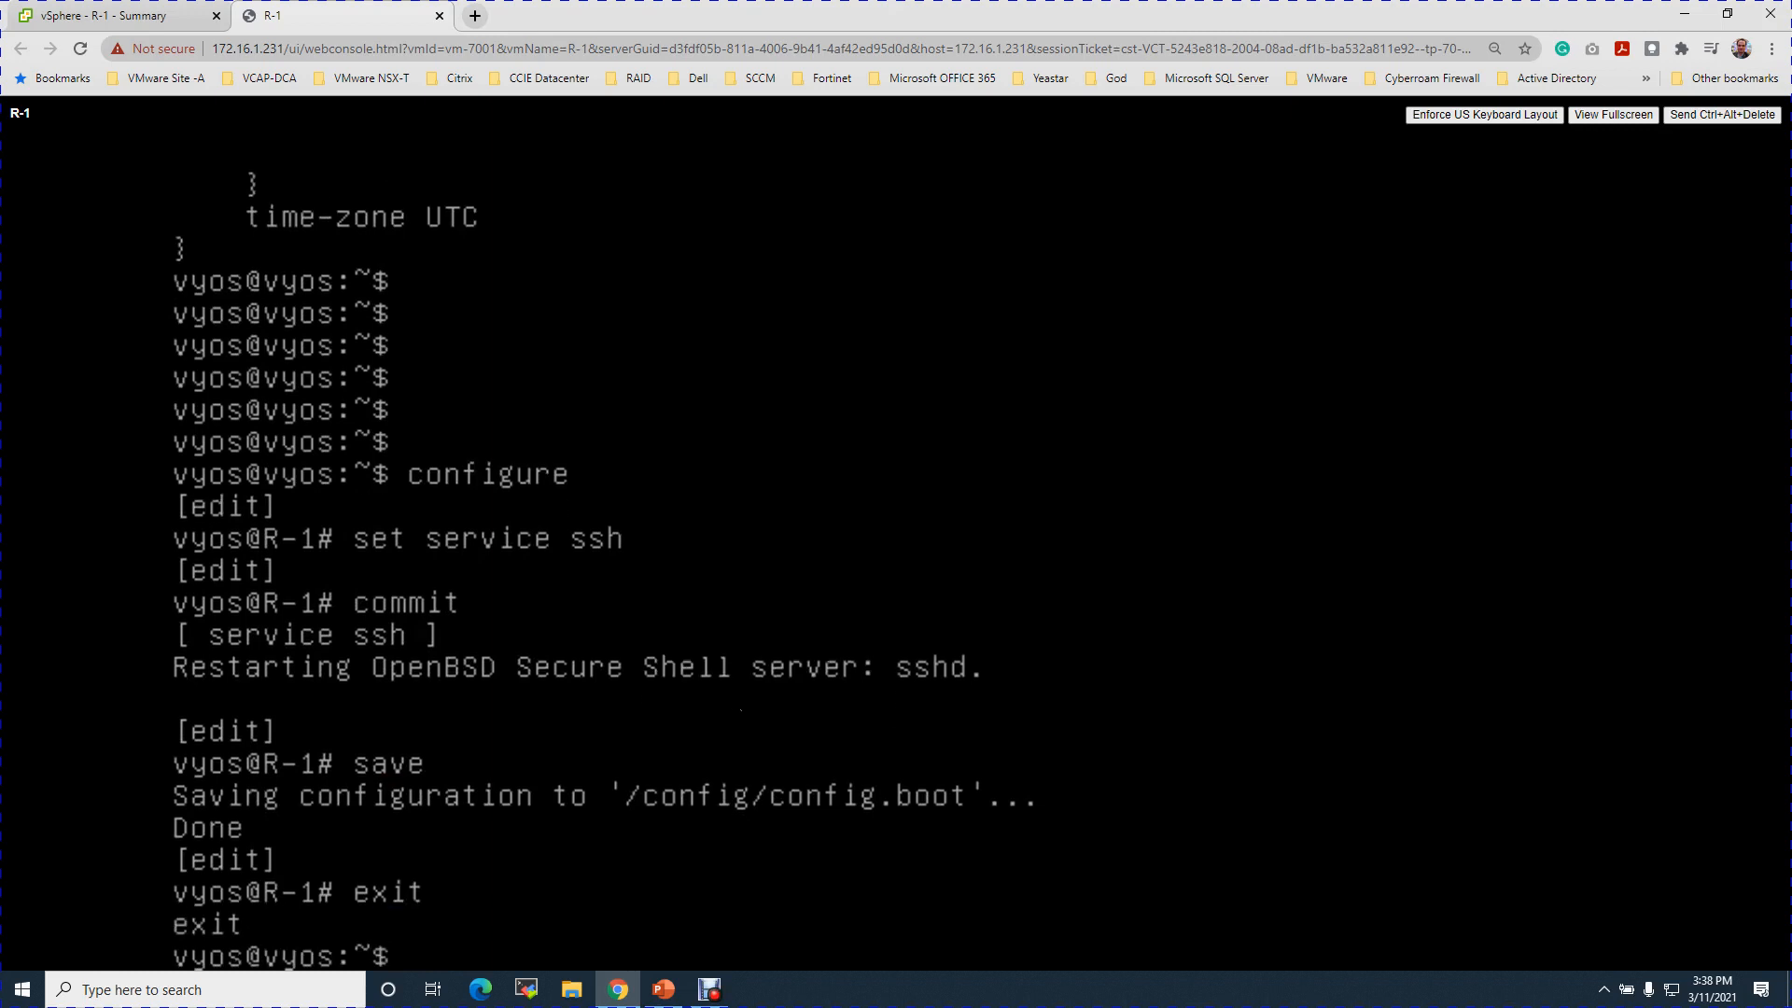
text(exit)
key(Return)
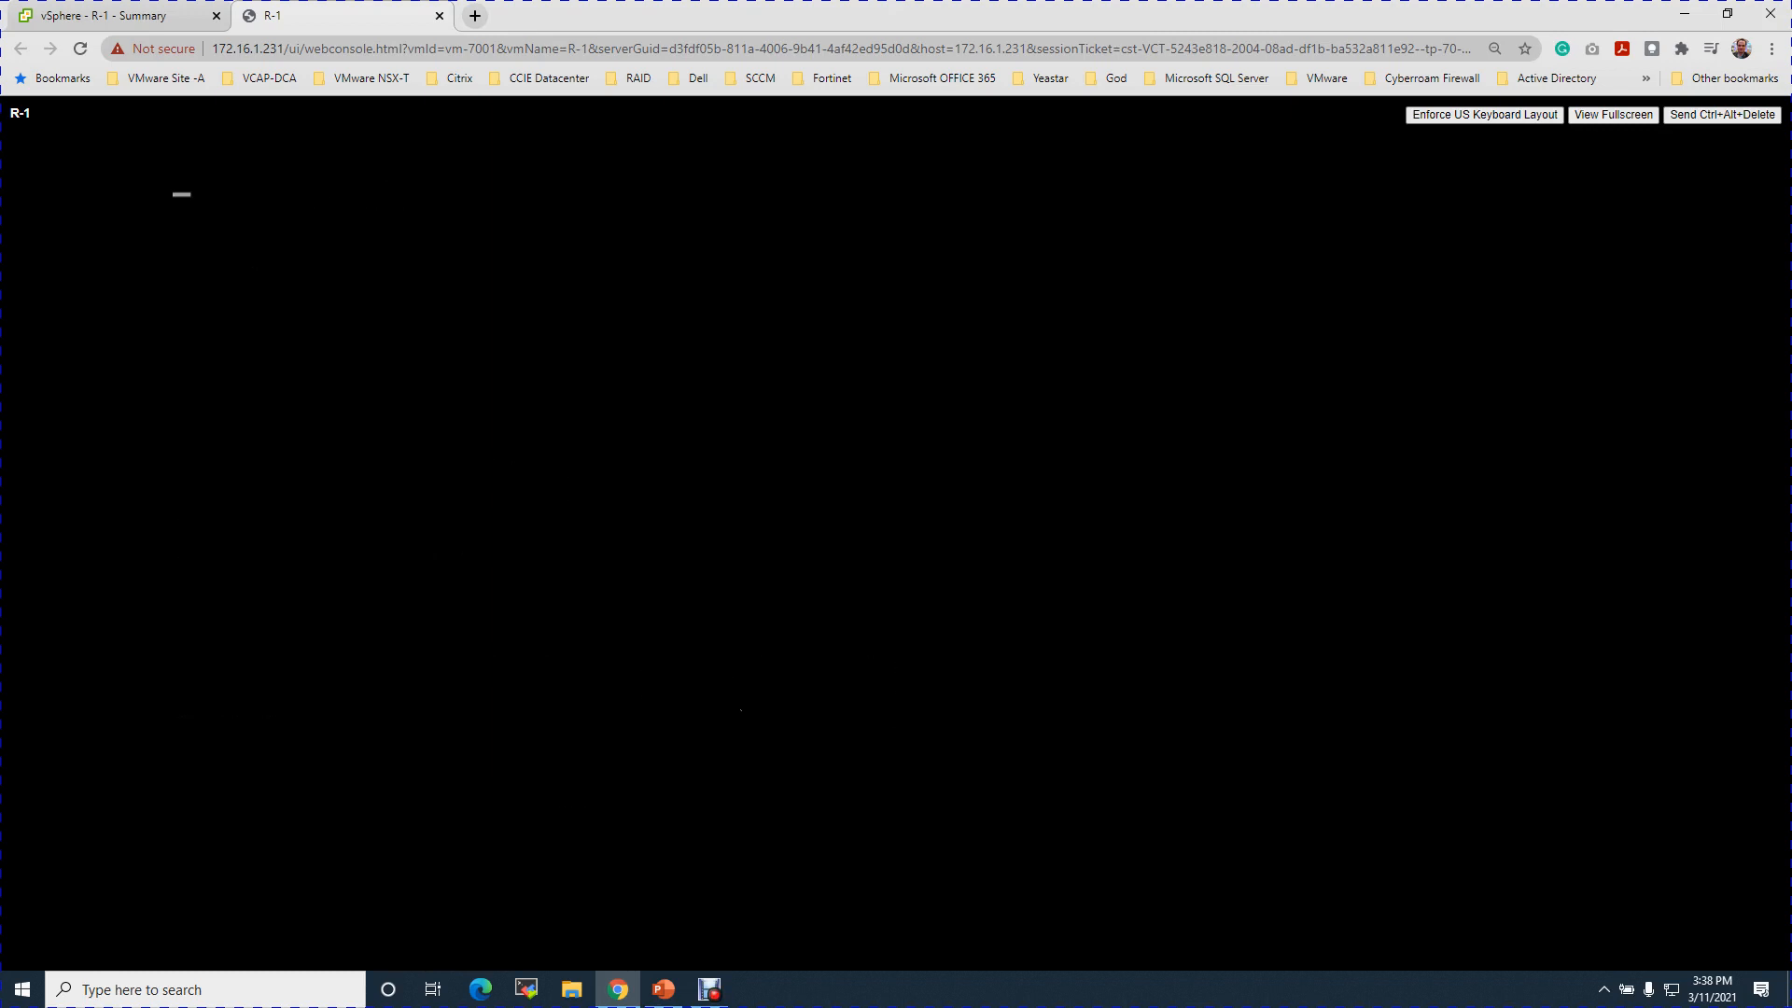
click(438, 16)
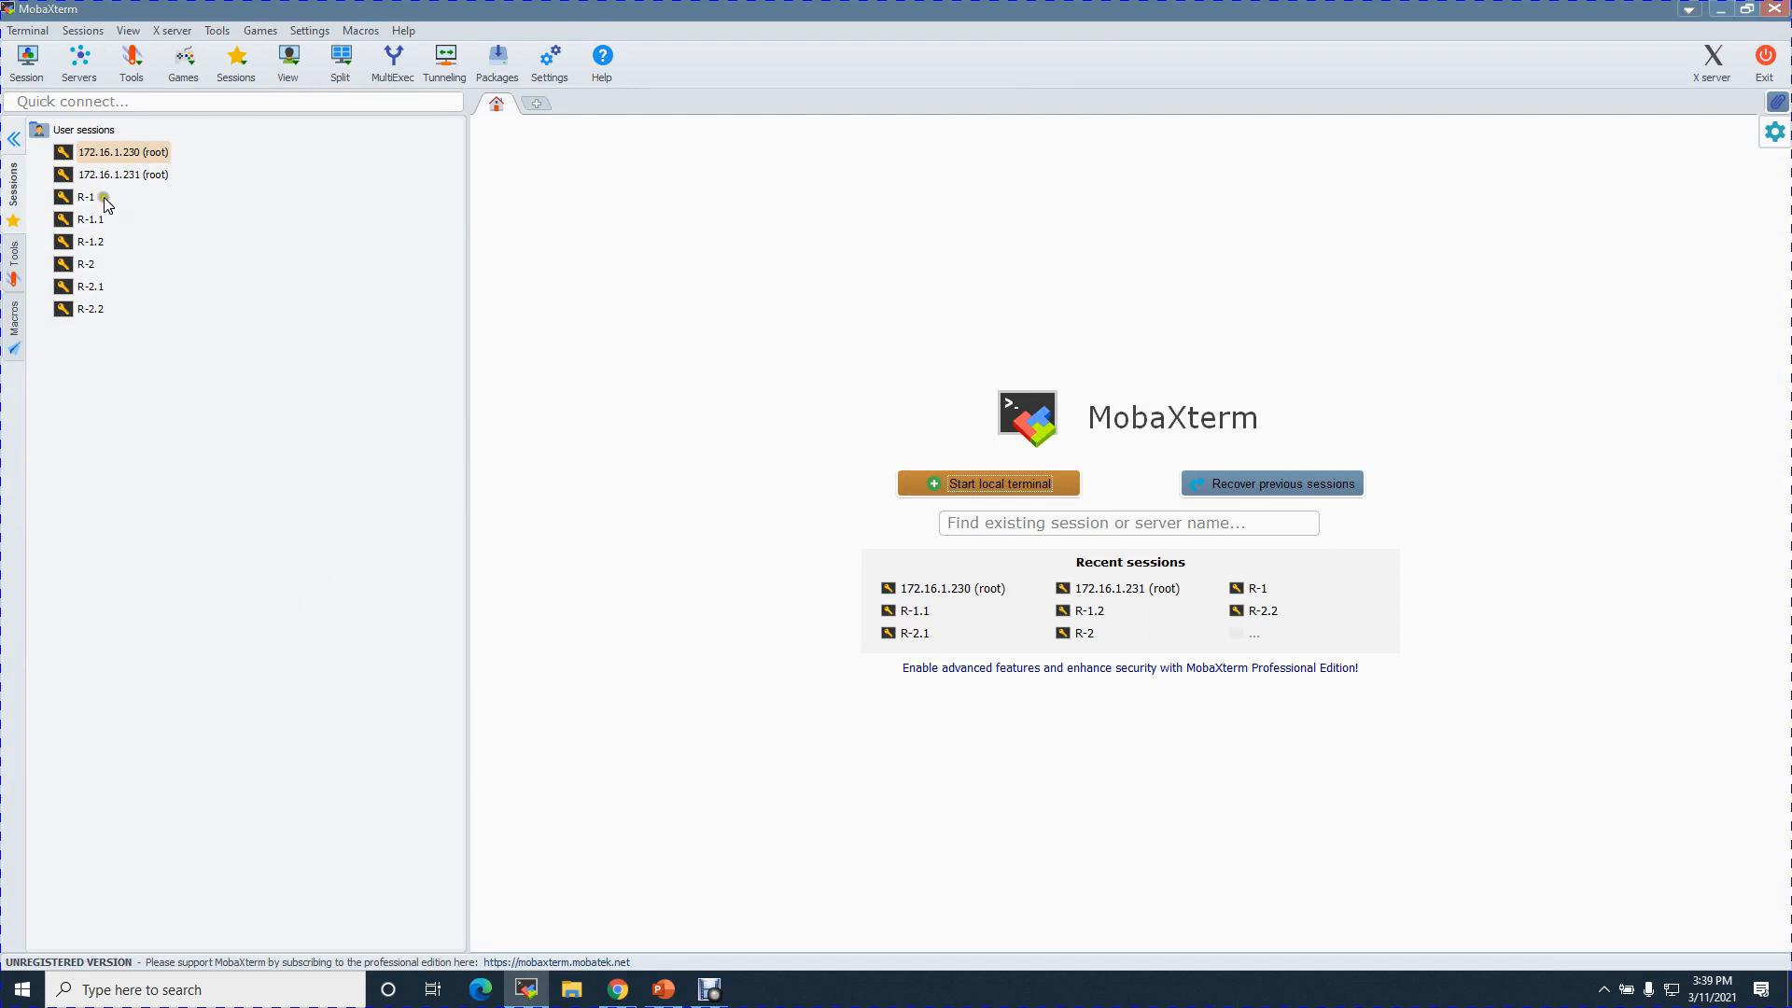
Switch to MobaXterm and delete the existing R-1 user session.
click(74, 200)
right_click(75, 199)
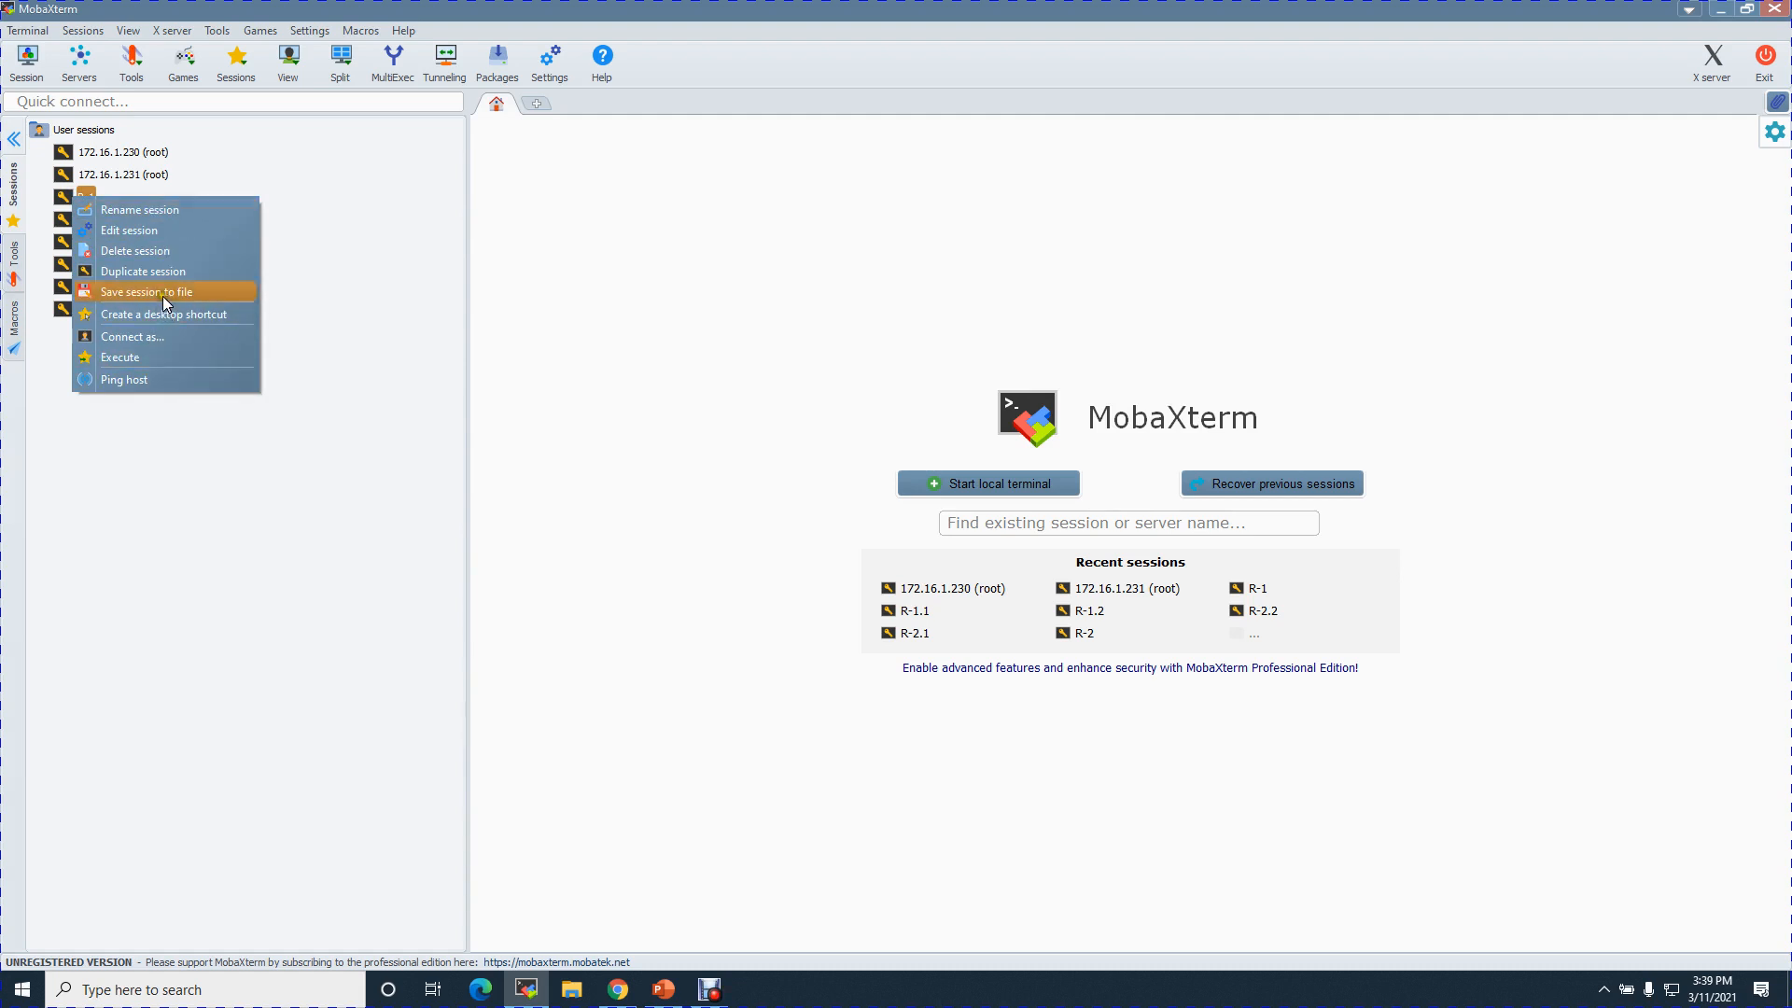
click(161, 250)
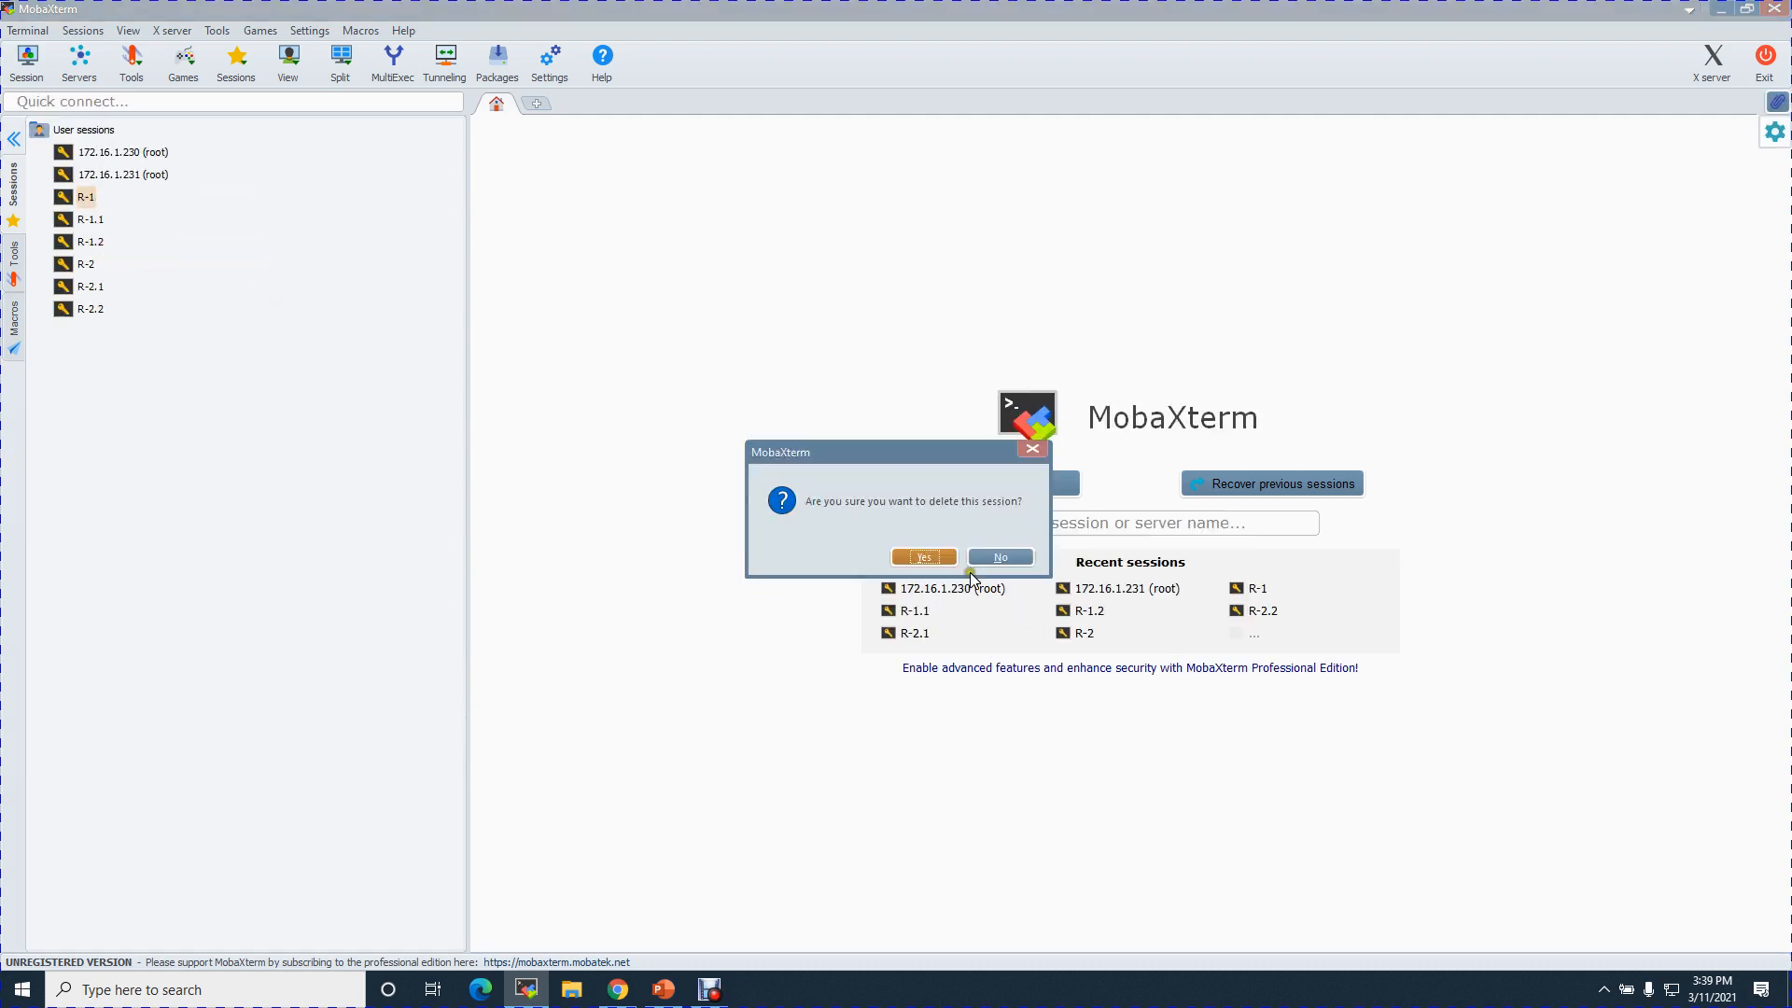
click(924, 557)
Create and open an SSH session to remote host 172.16.1.51 with the username vyos.
click(29, 66)
click(532, 294)
click(650, 401)
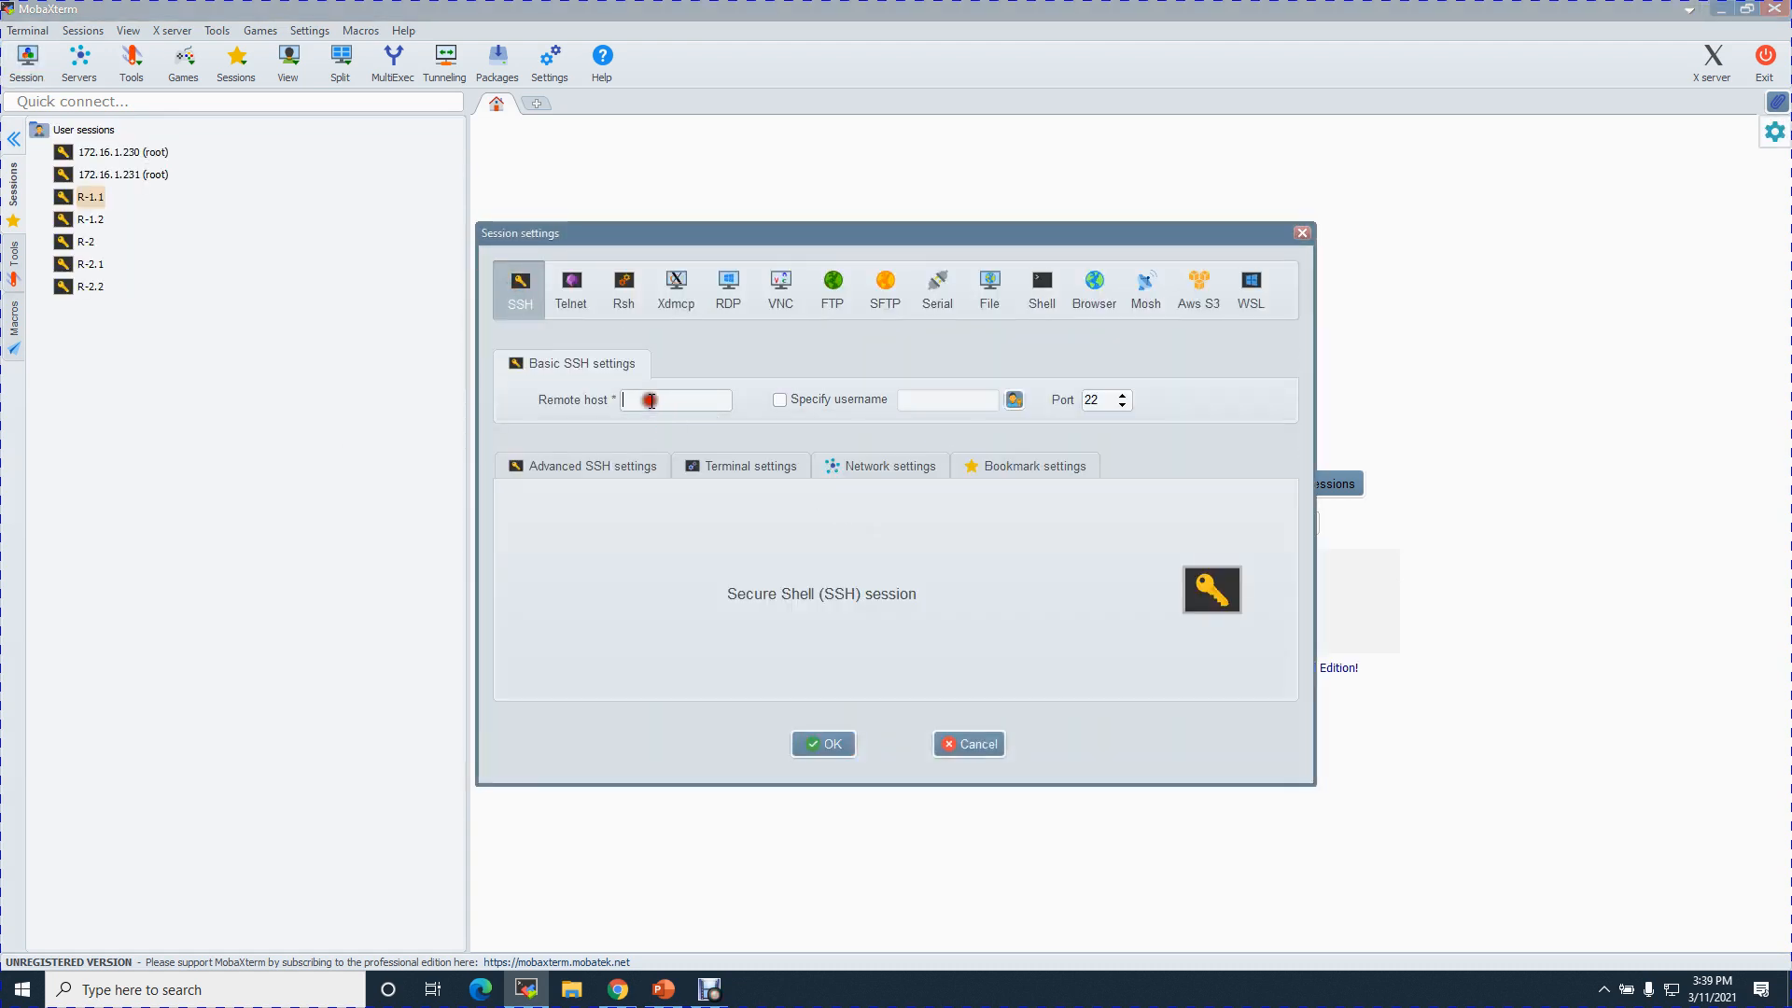
text(172.16.1.51)
click(780, 399)
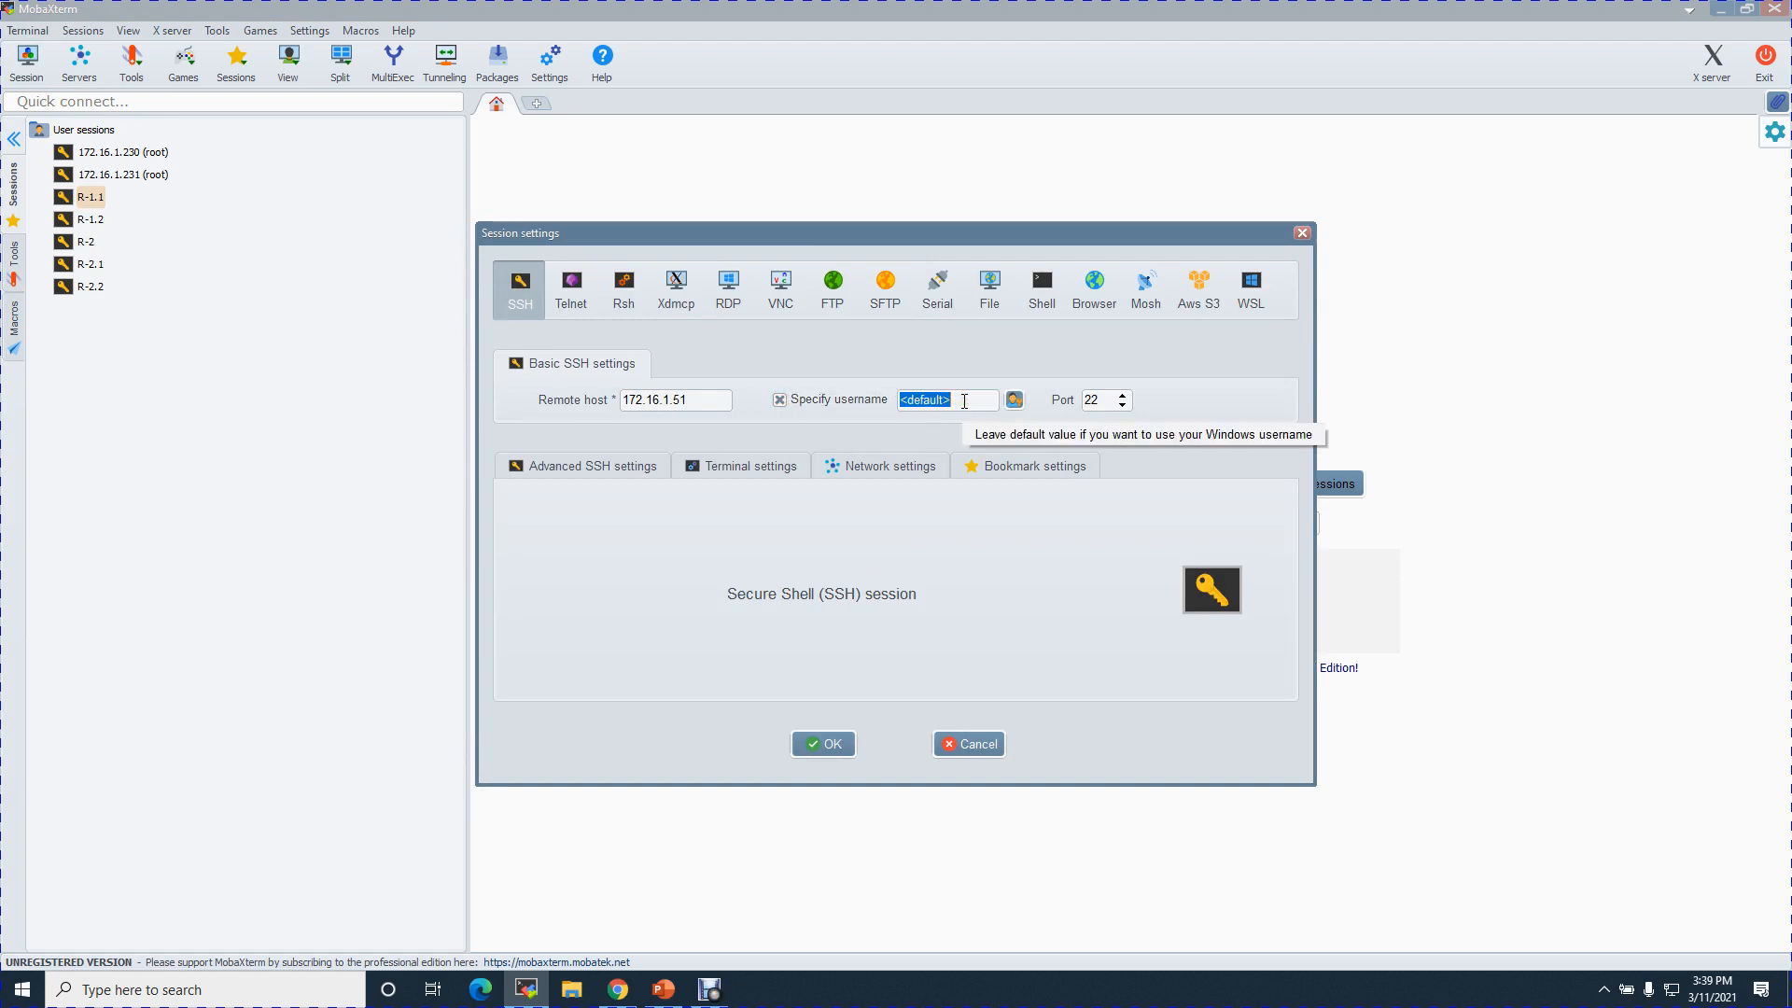
text(vyos)
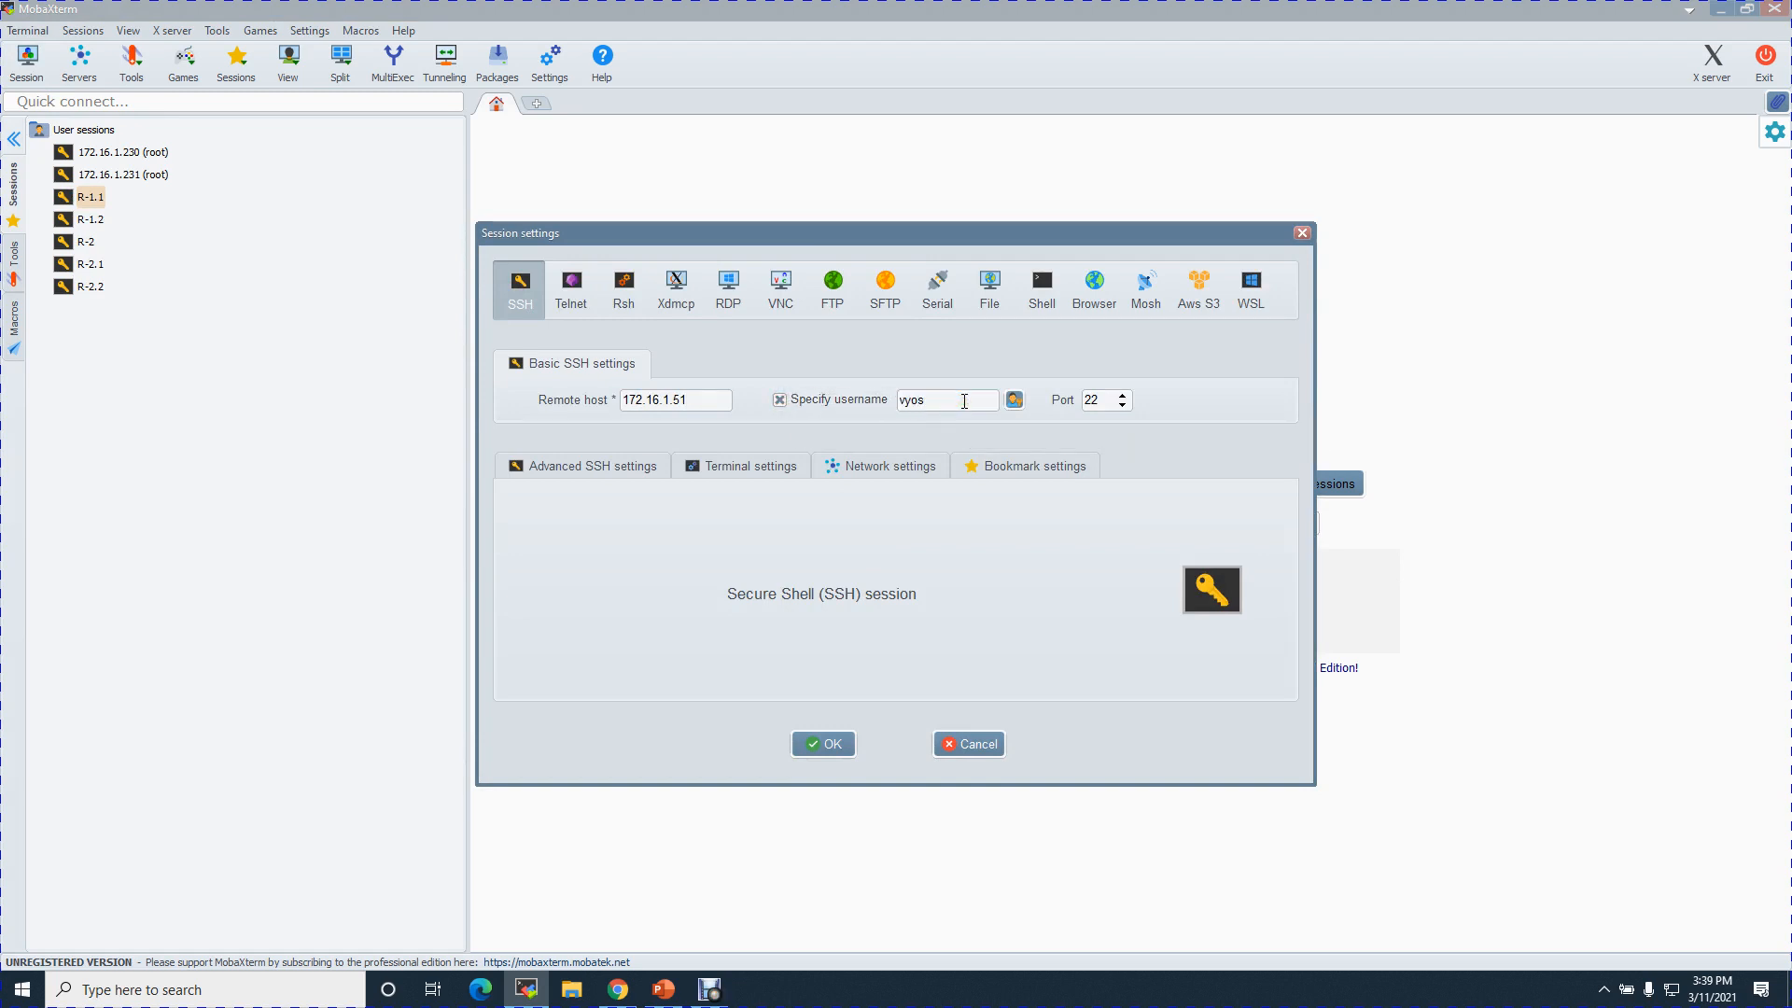
click(816, 748)
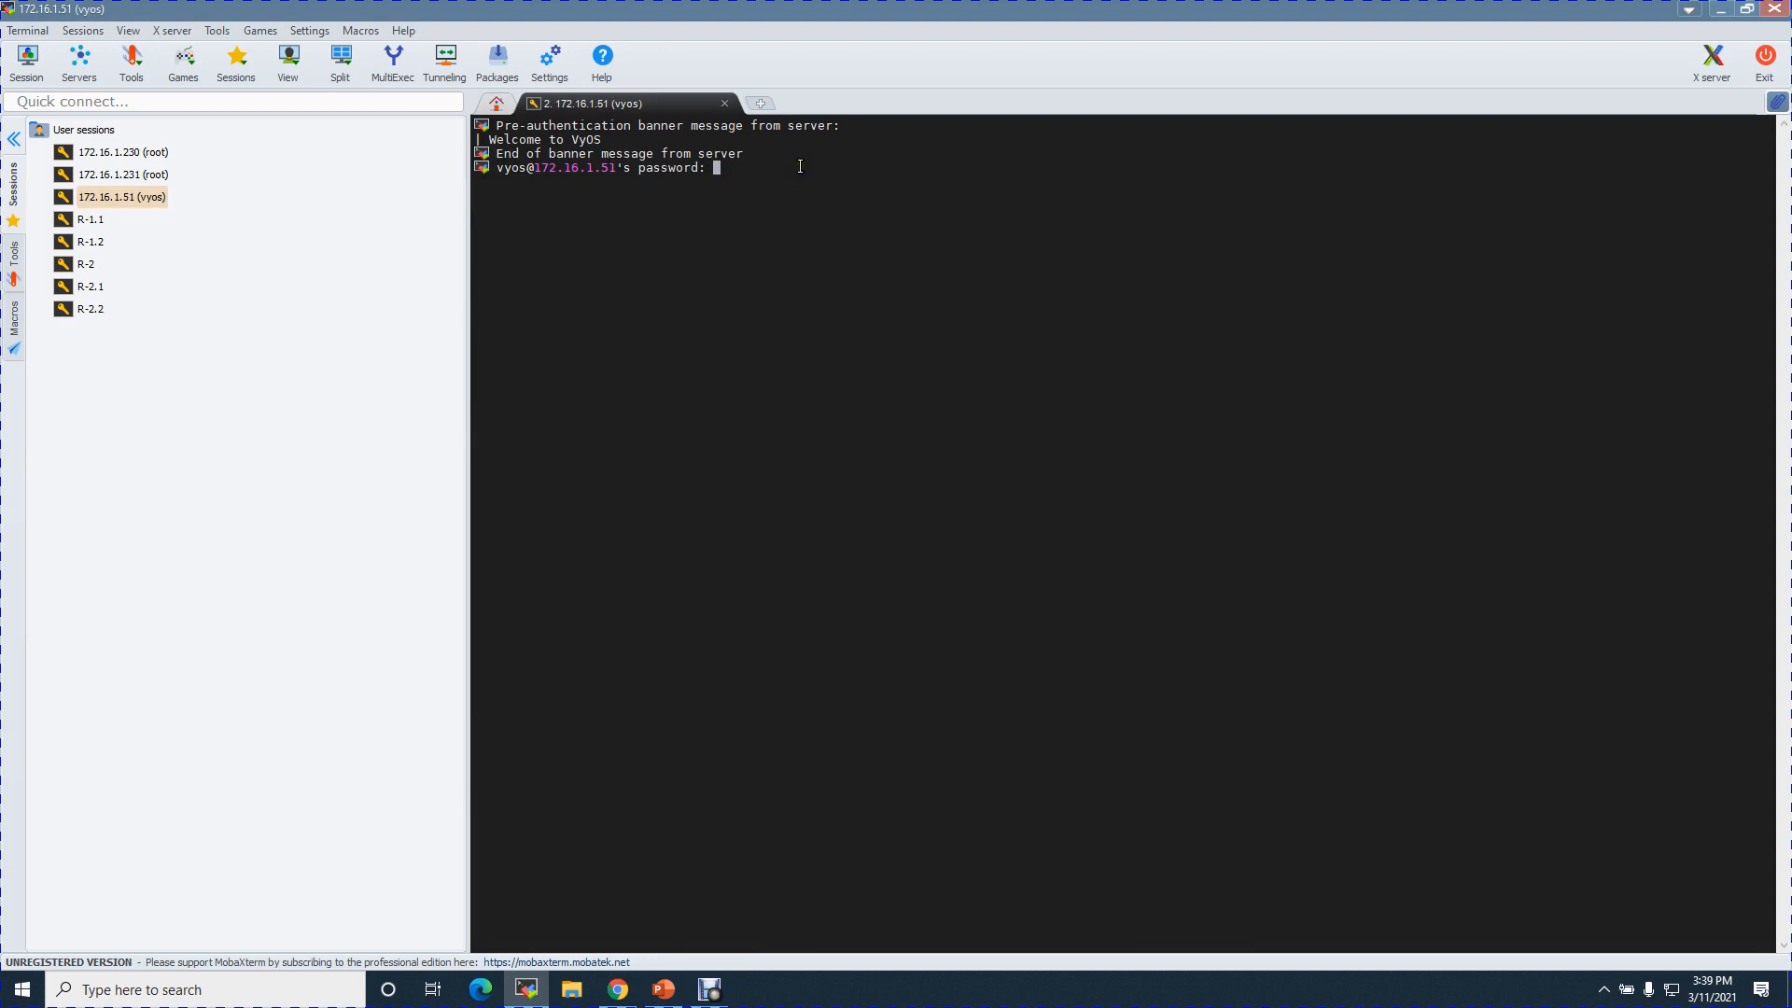
Log in to the SSH session with the account password and let MobaXterm save the password.
key(Return)
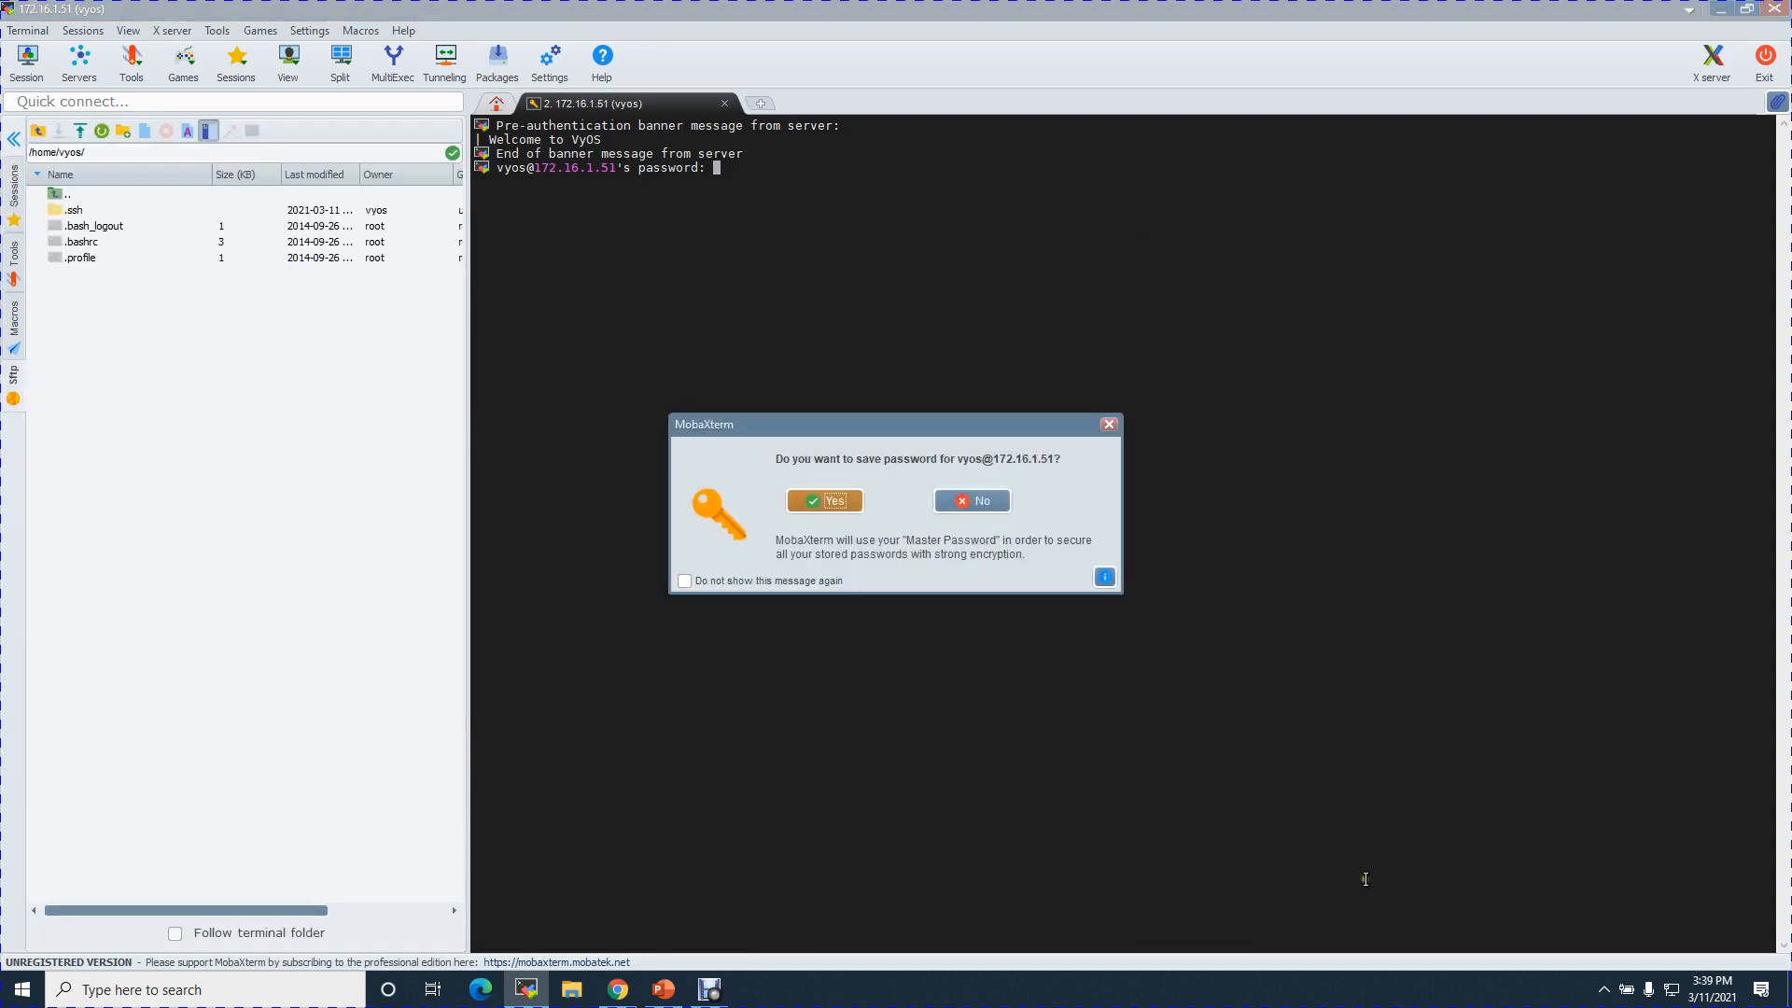
click(827, 500)
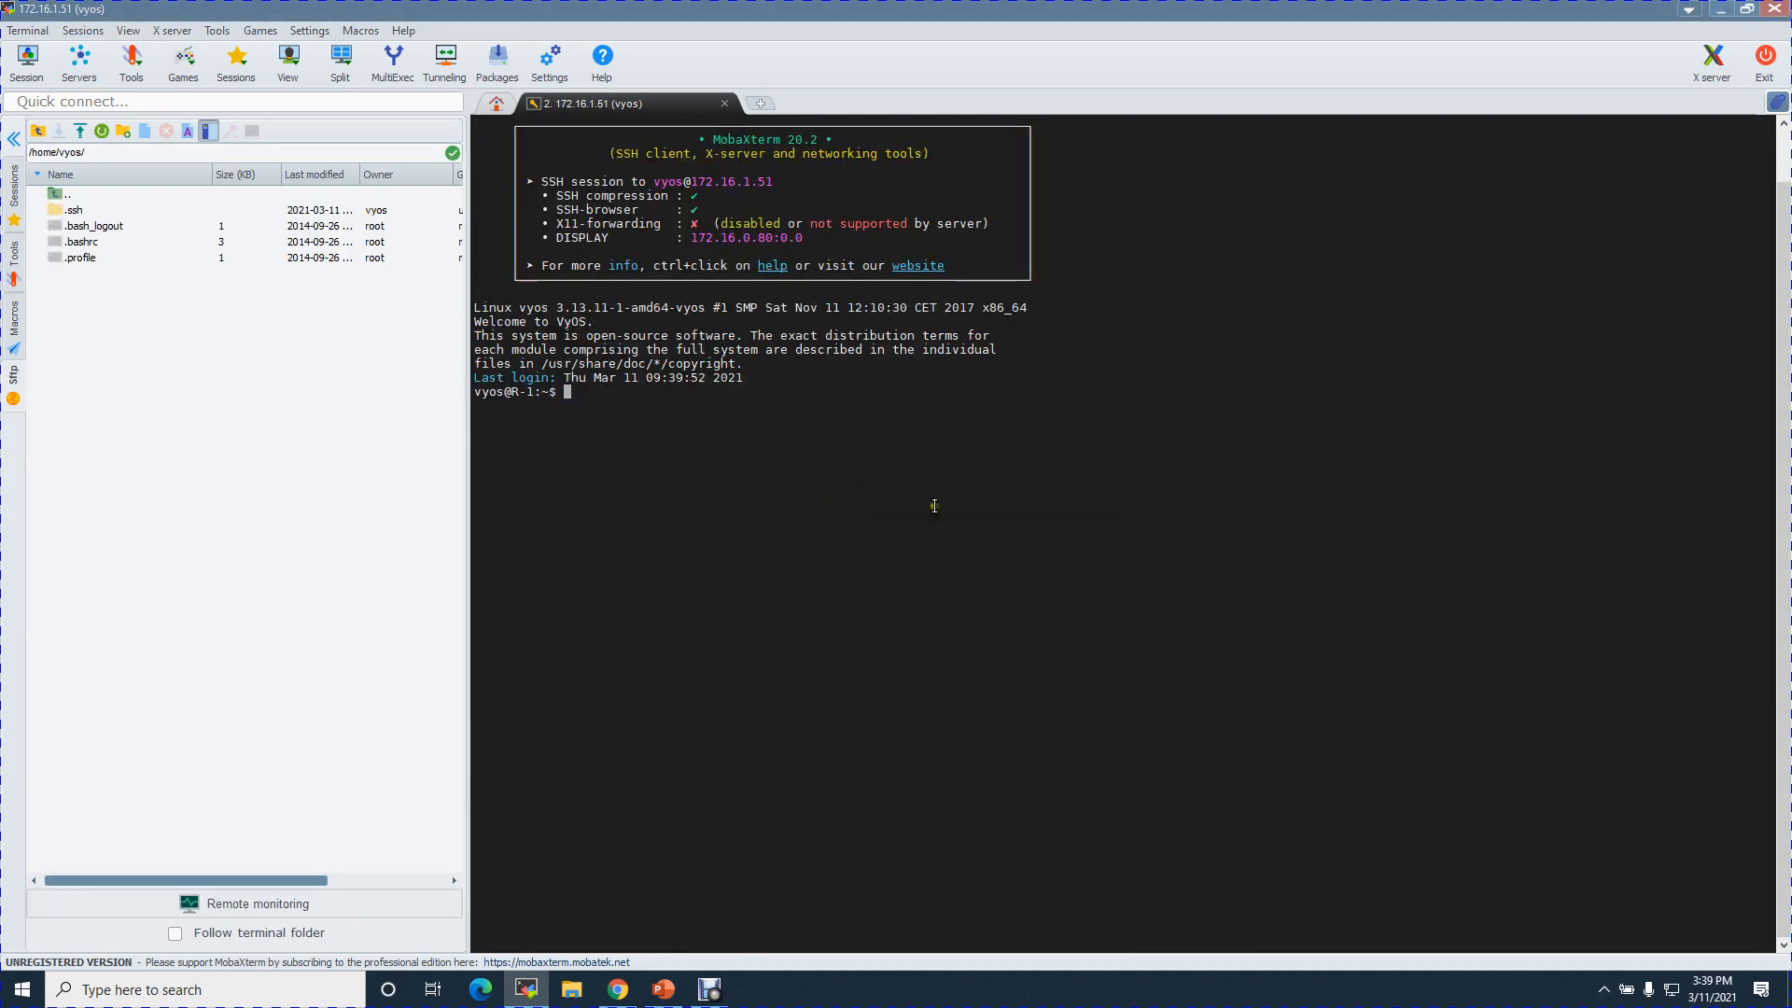
key(Return)
key(Return)
key(Return)
key(Return)
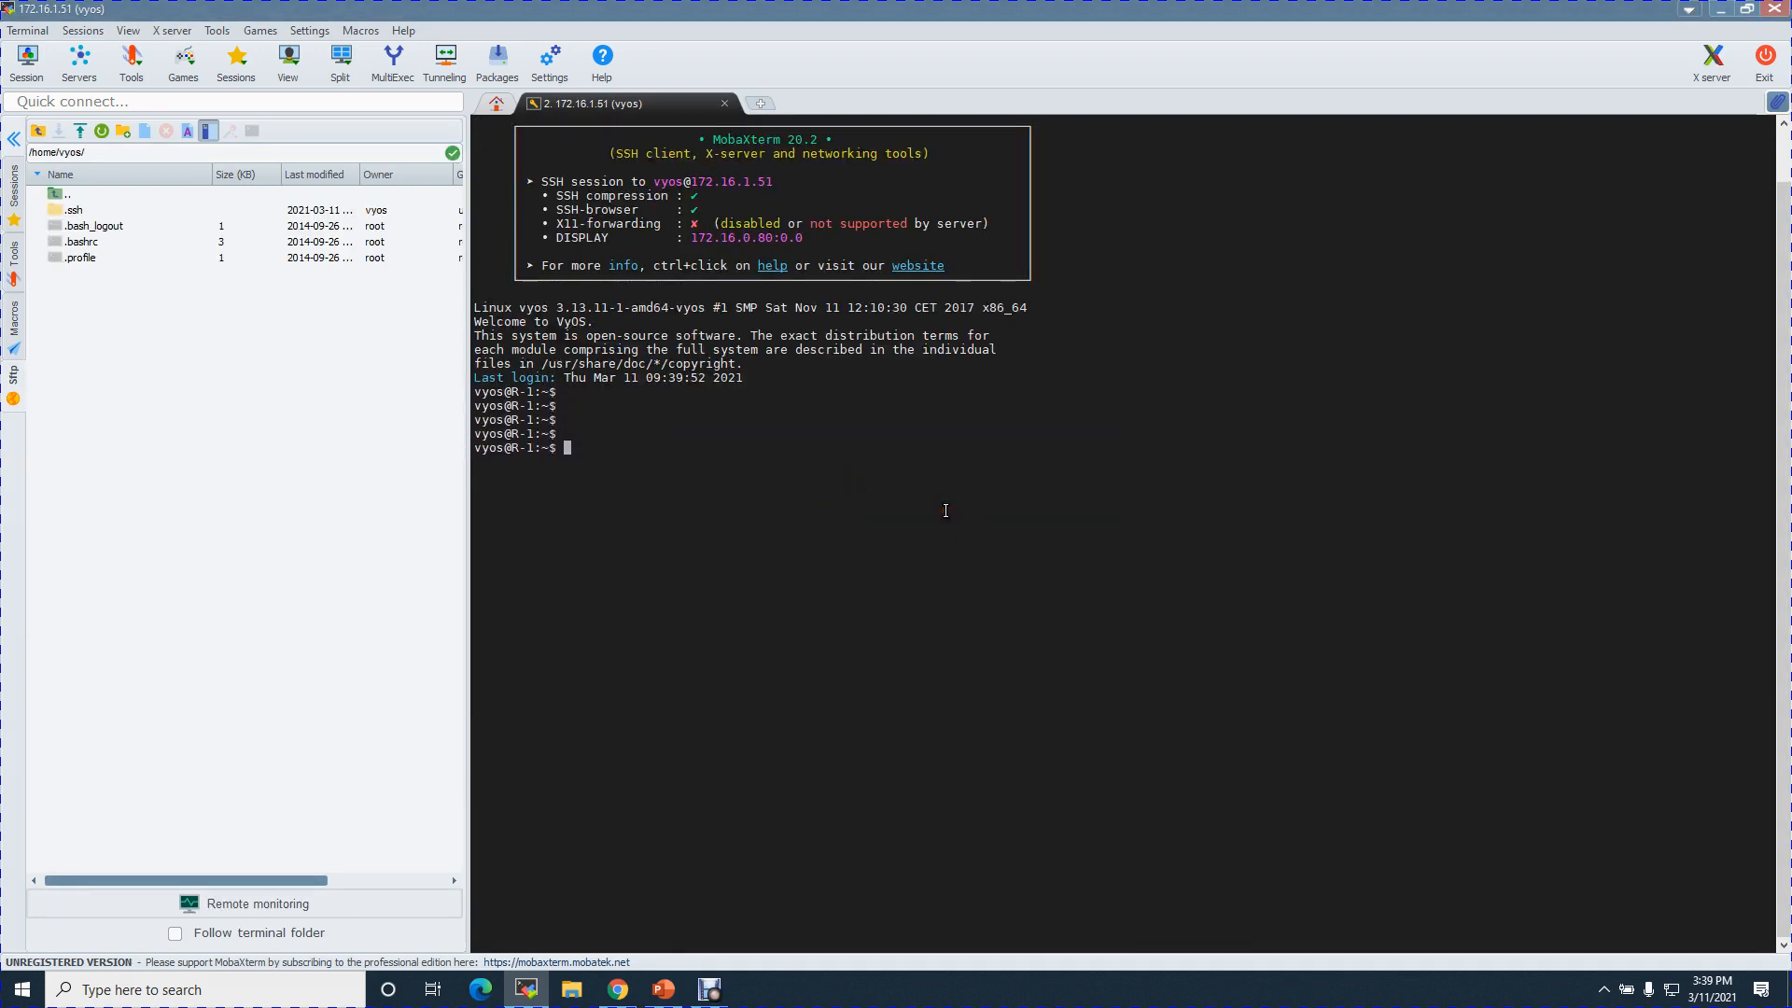
List the router's interfaces with show interfaces and review its full configuration with show configuration.
text(show interfaces)
key(Return)
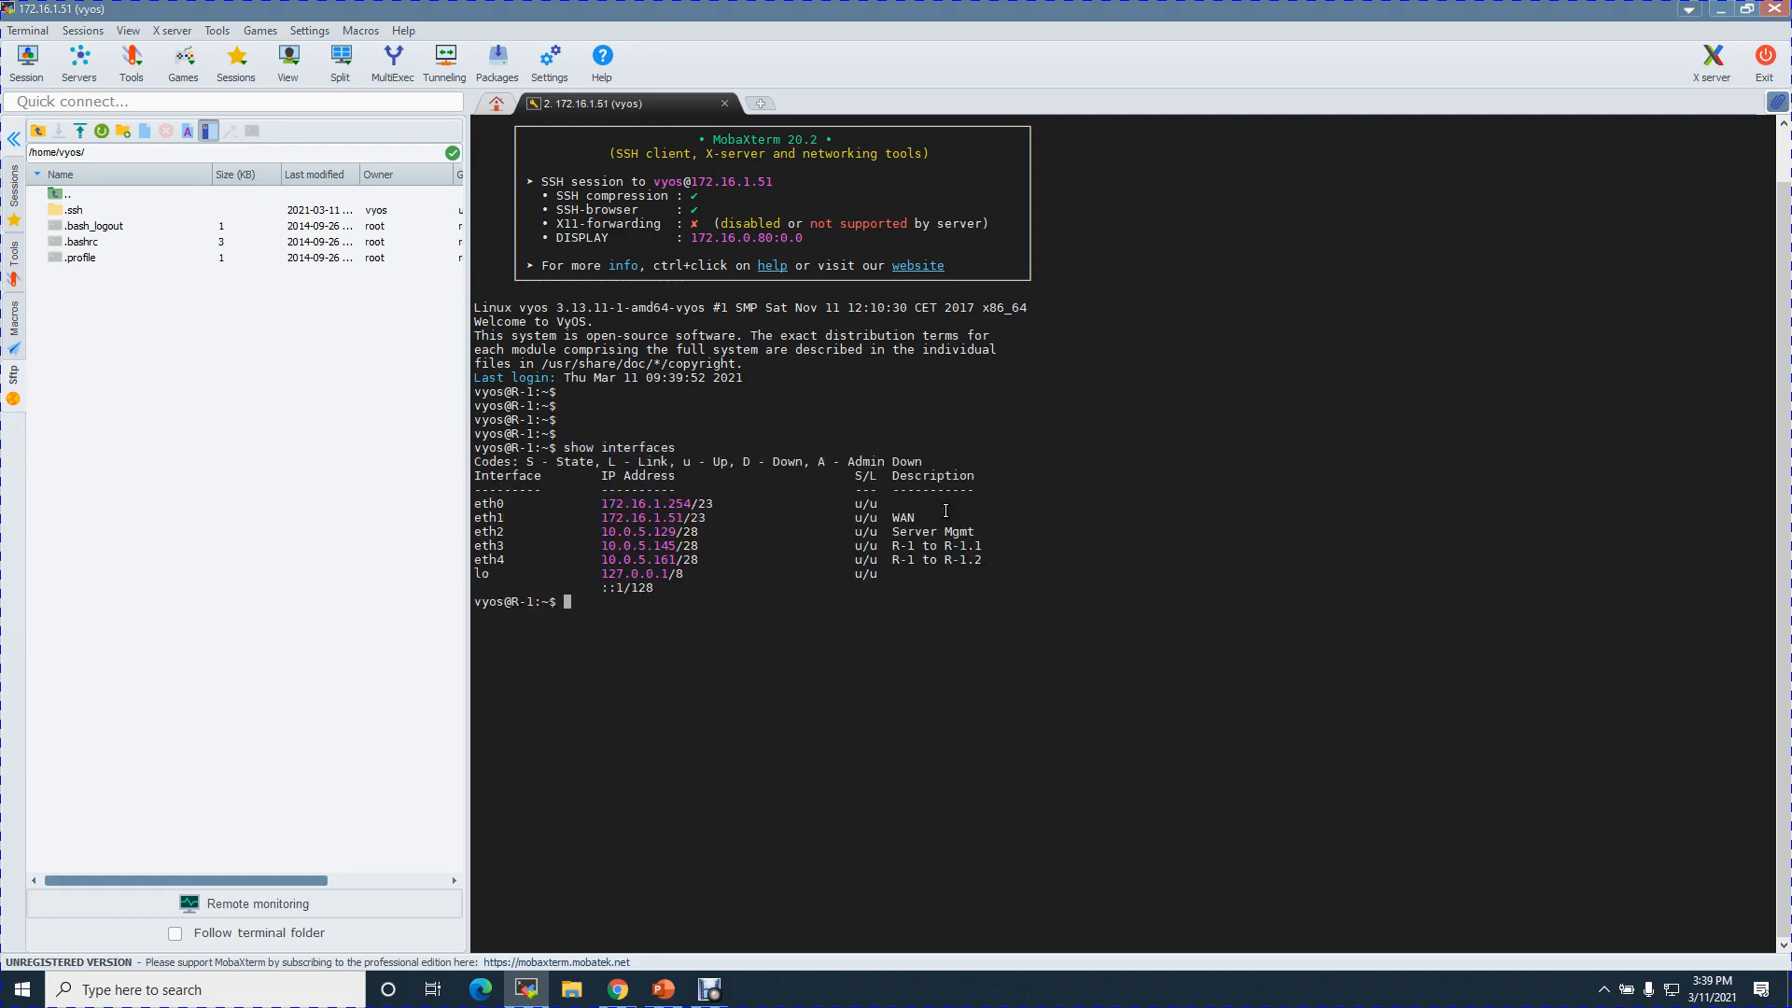
text(show configuration)
key(Return)
key(space)
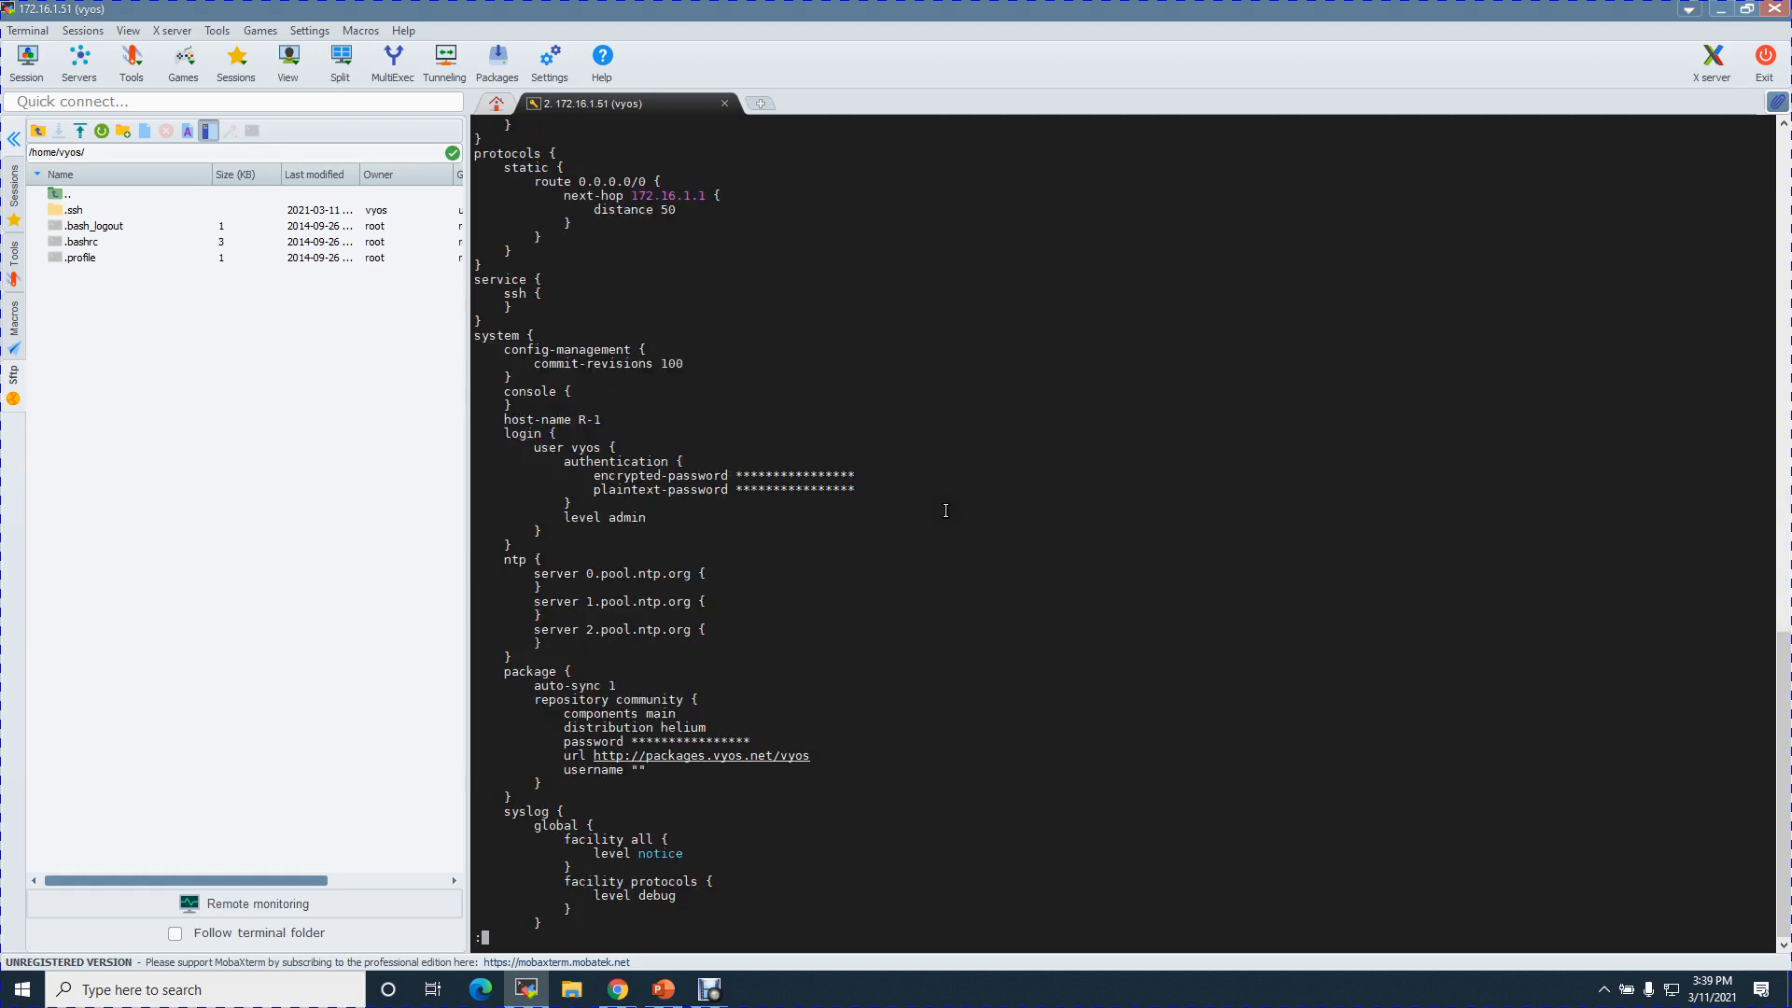
key(space)
List the router's configured source NAT rules with show nat source rules.
text(show nat)
key(Tab)
key(Tab)
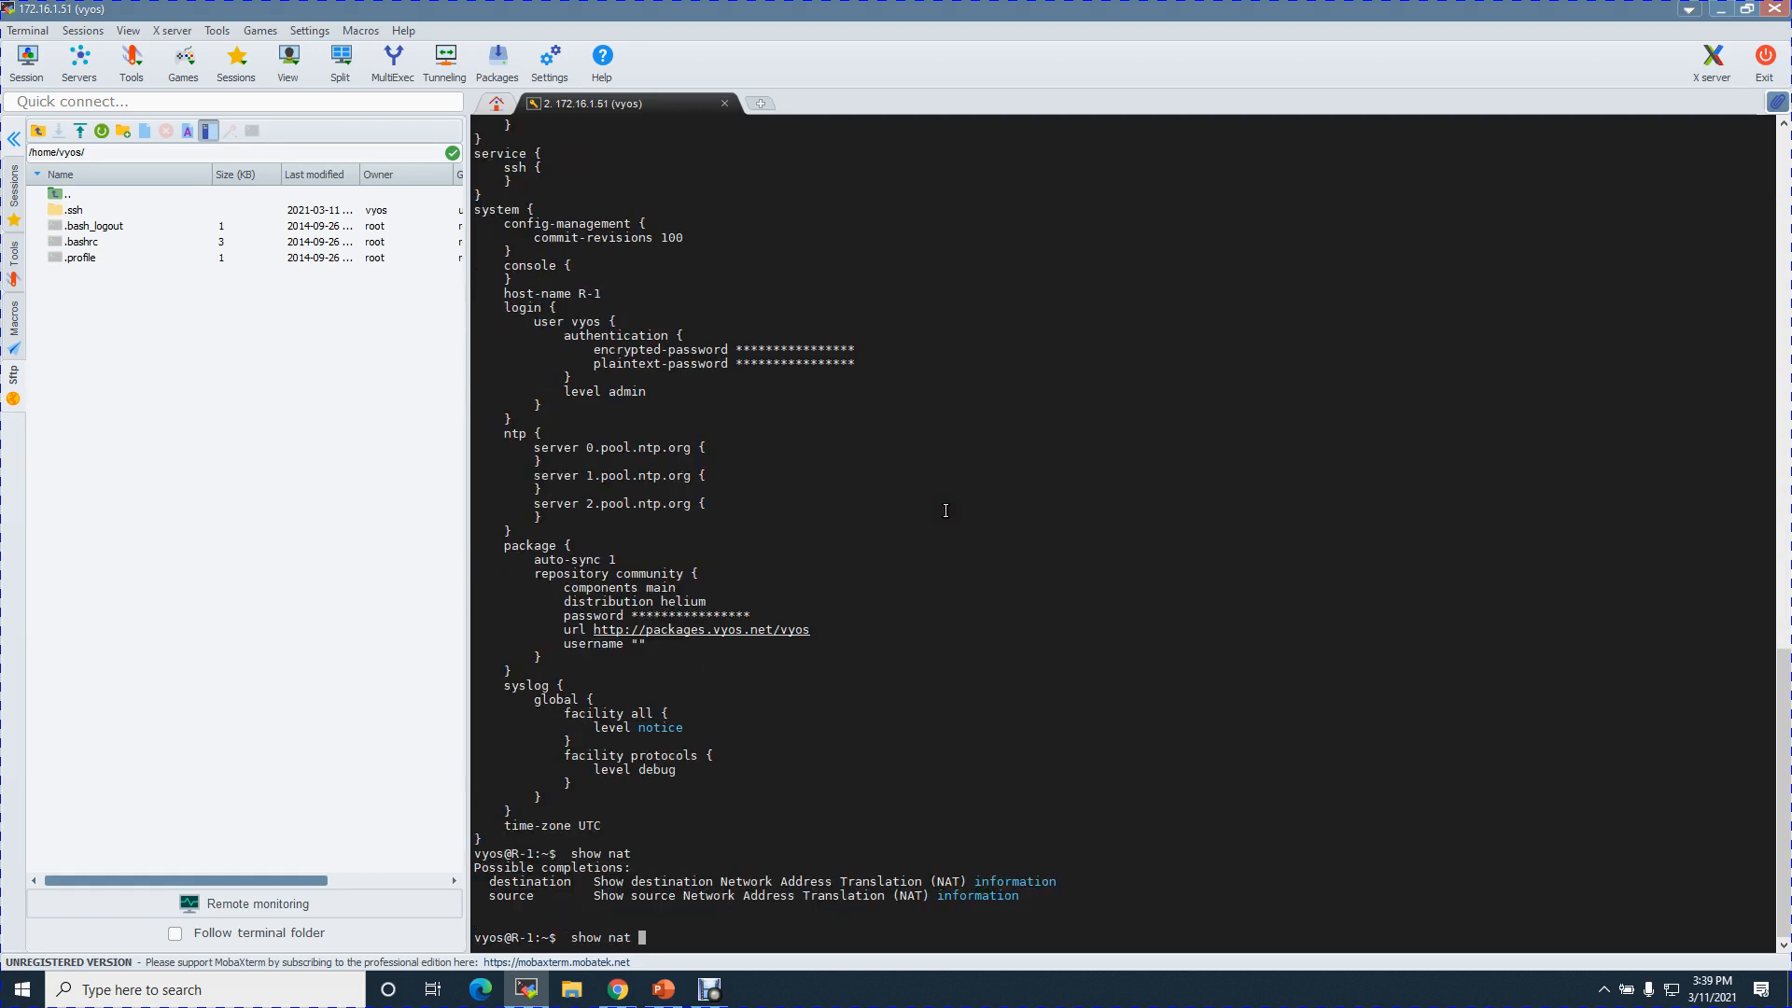
text(source)
key(Tab)
key(Tab)
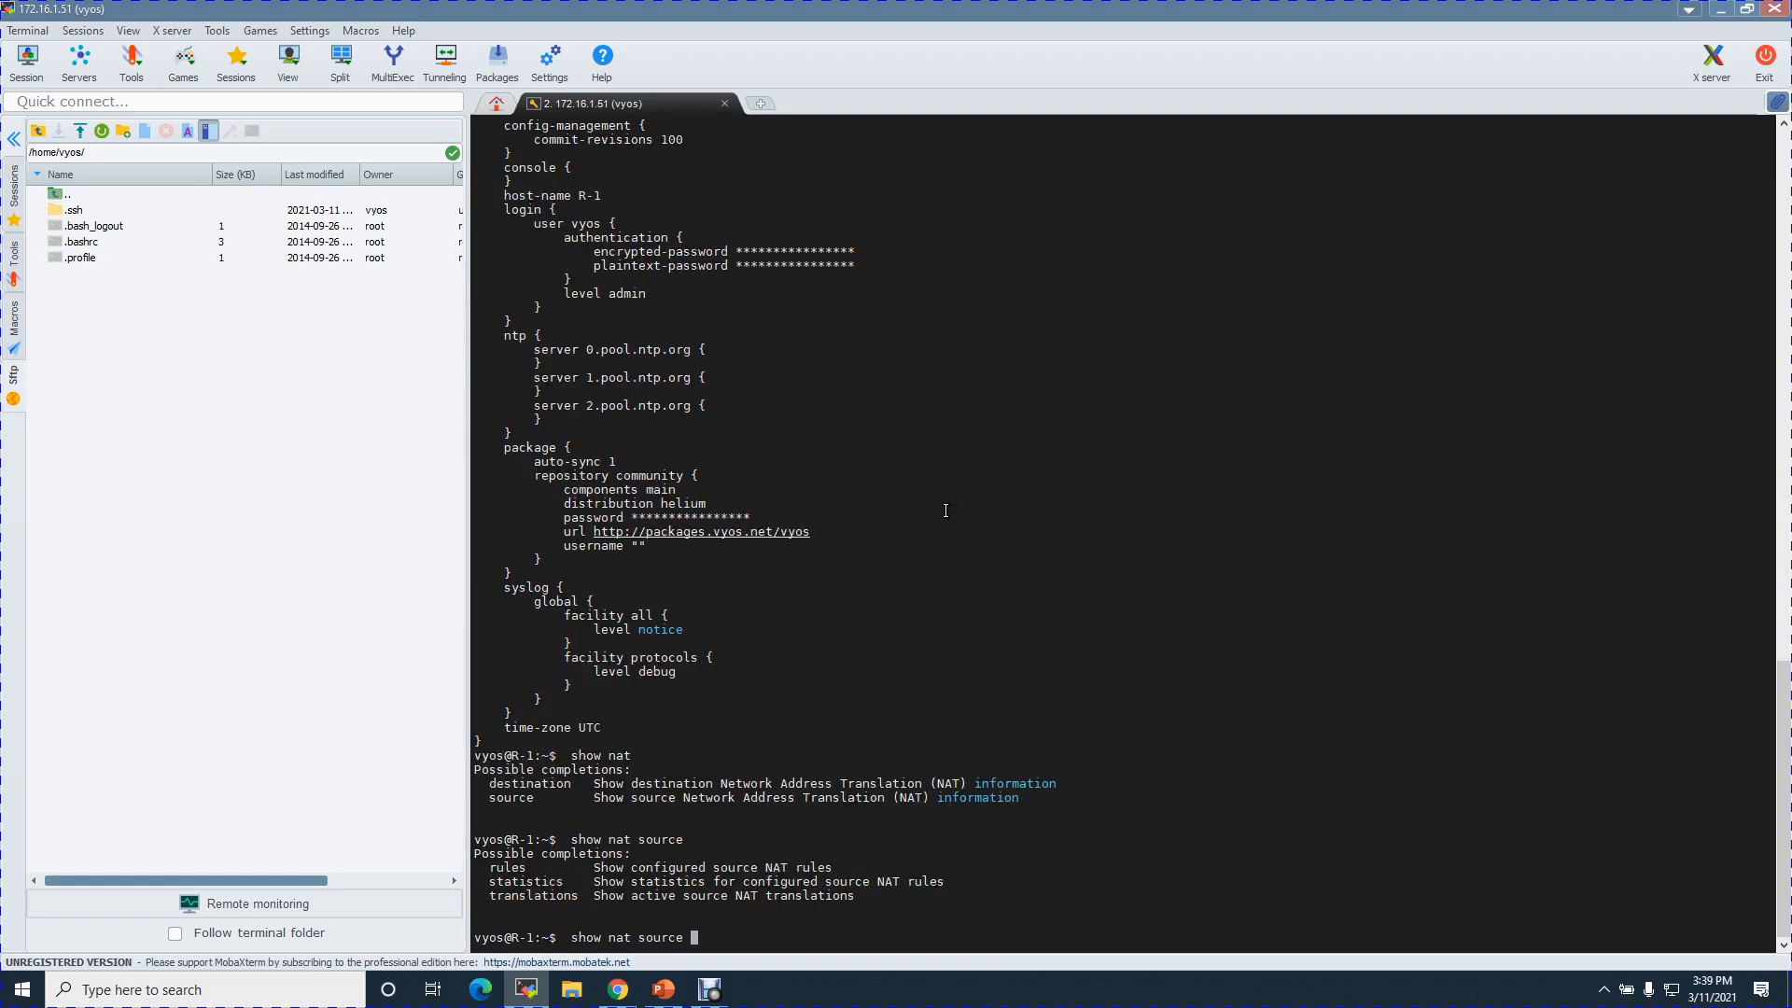
text(rules)
key(Return)
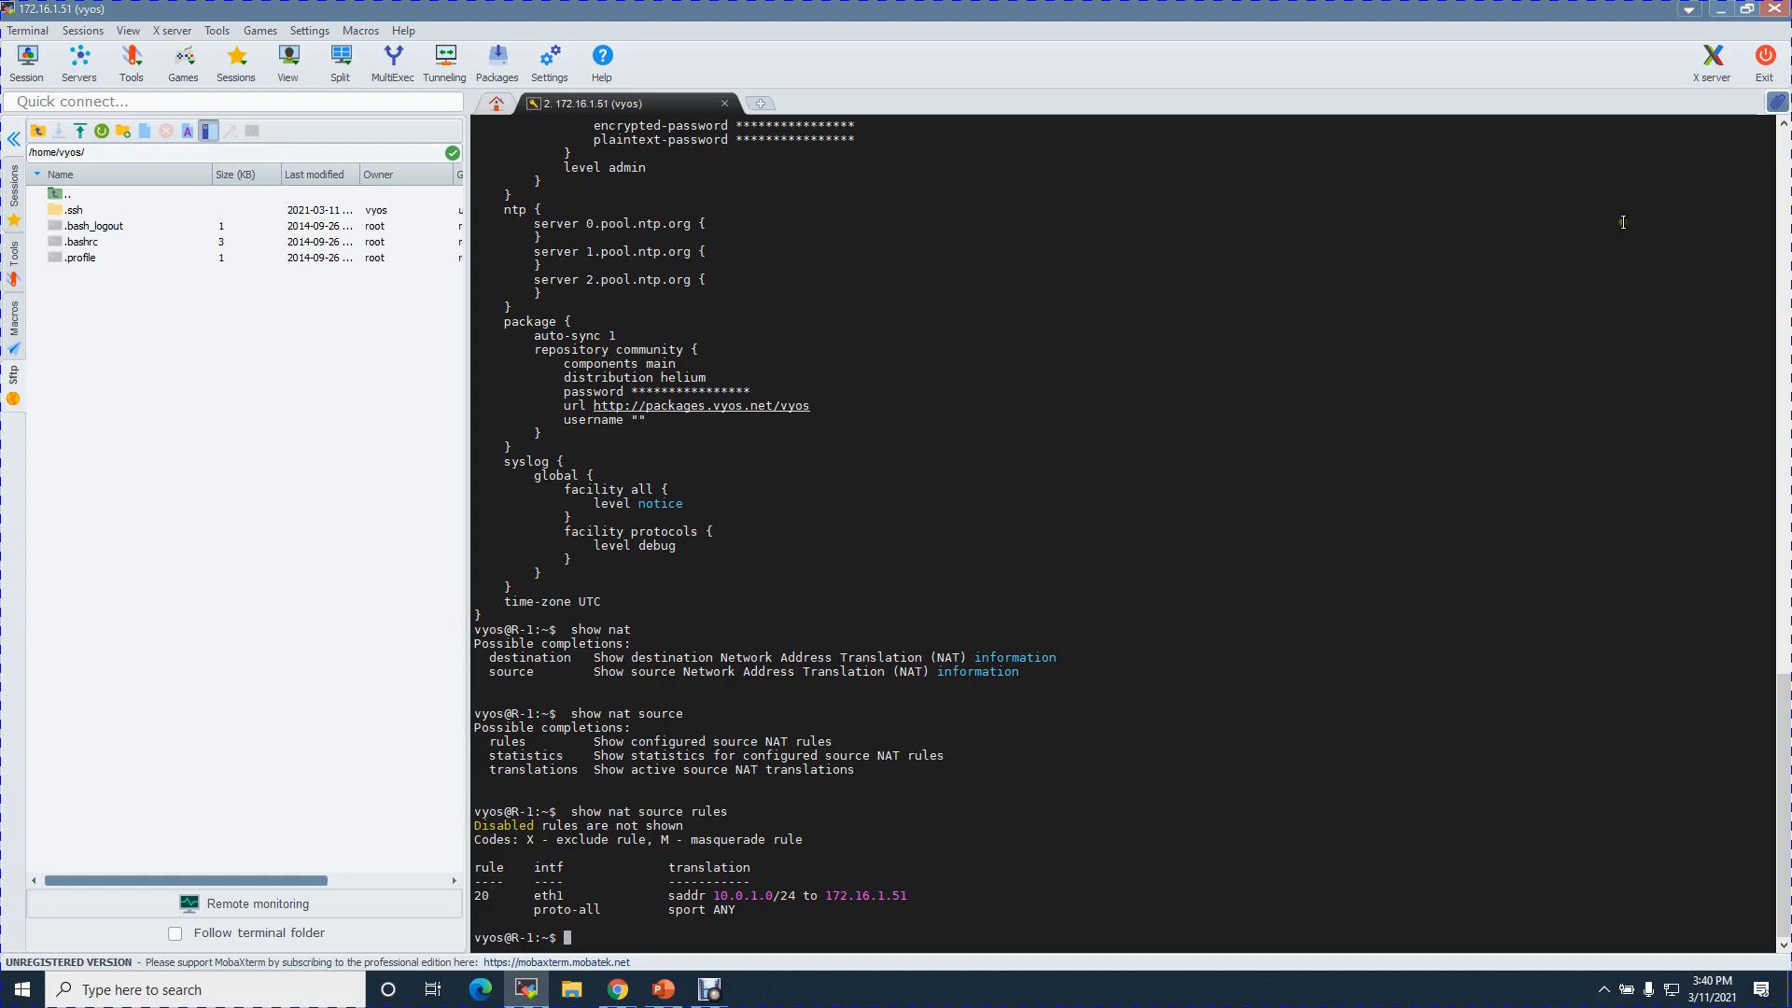
Leave the terminal and check the Server Mgmt addresses on the NSX-T 3.1 Lab Design slide in PowerPoint.
click(1721, 10)
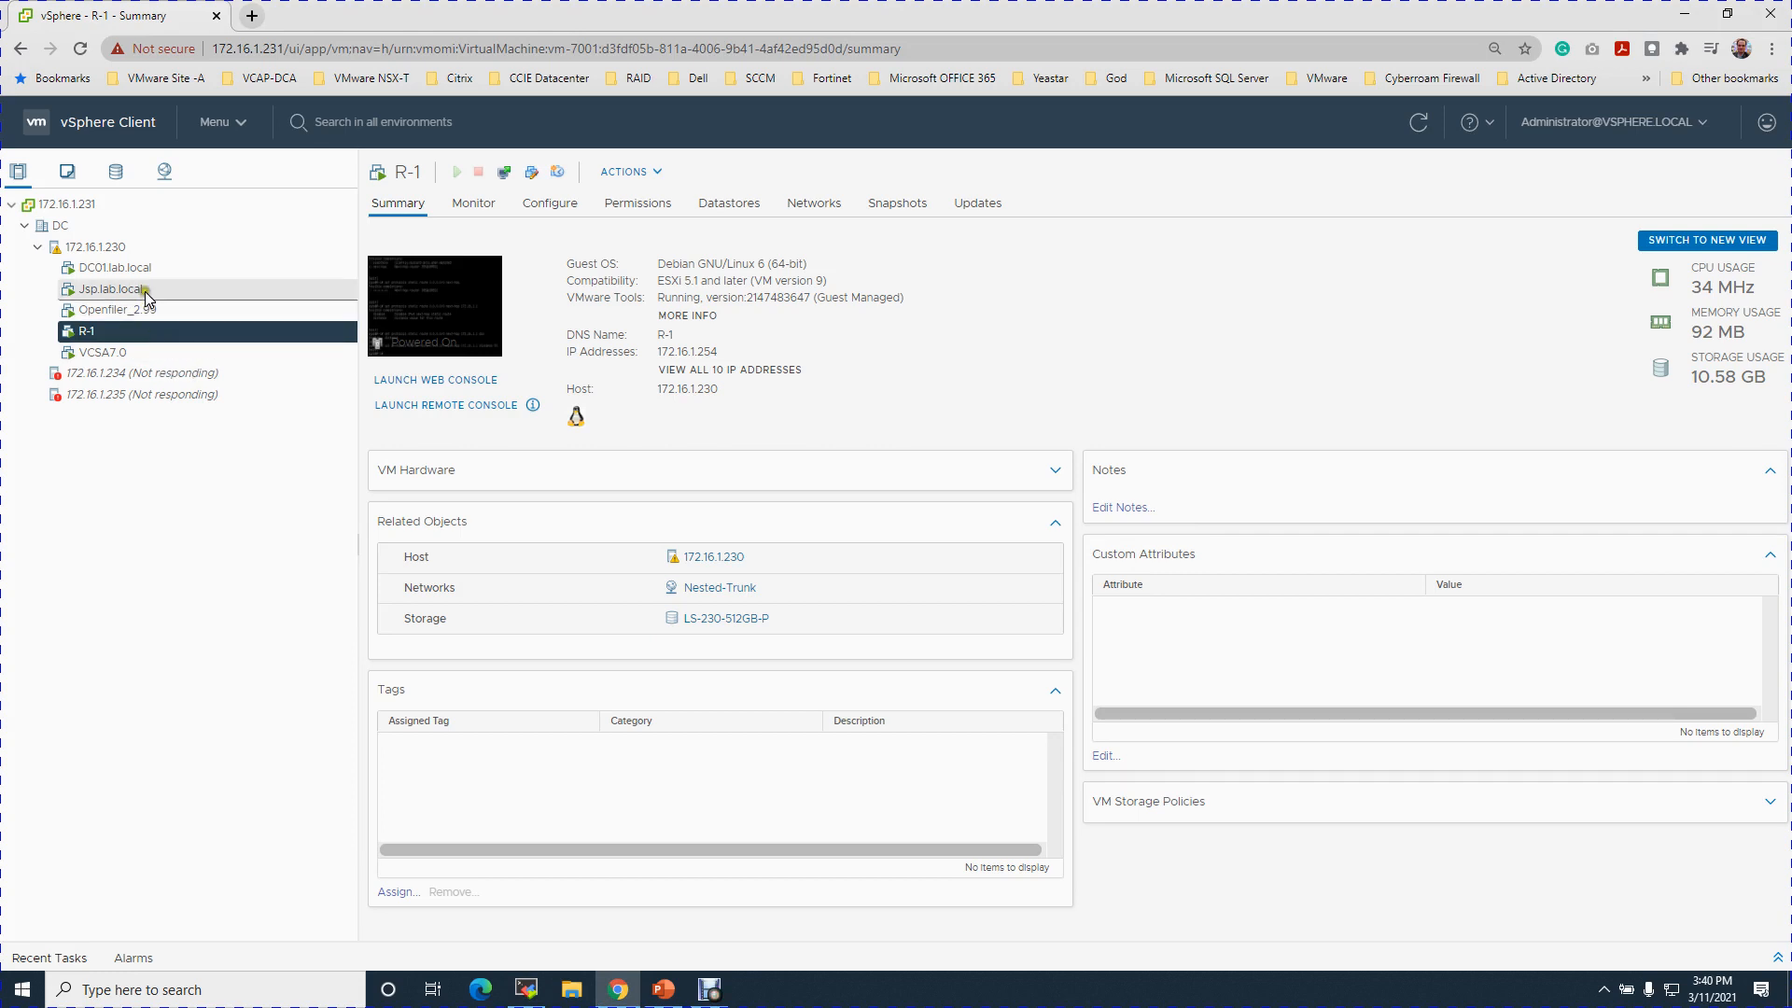
click(195, 334)
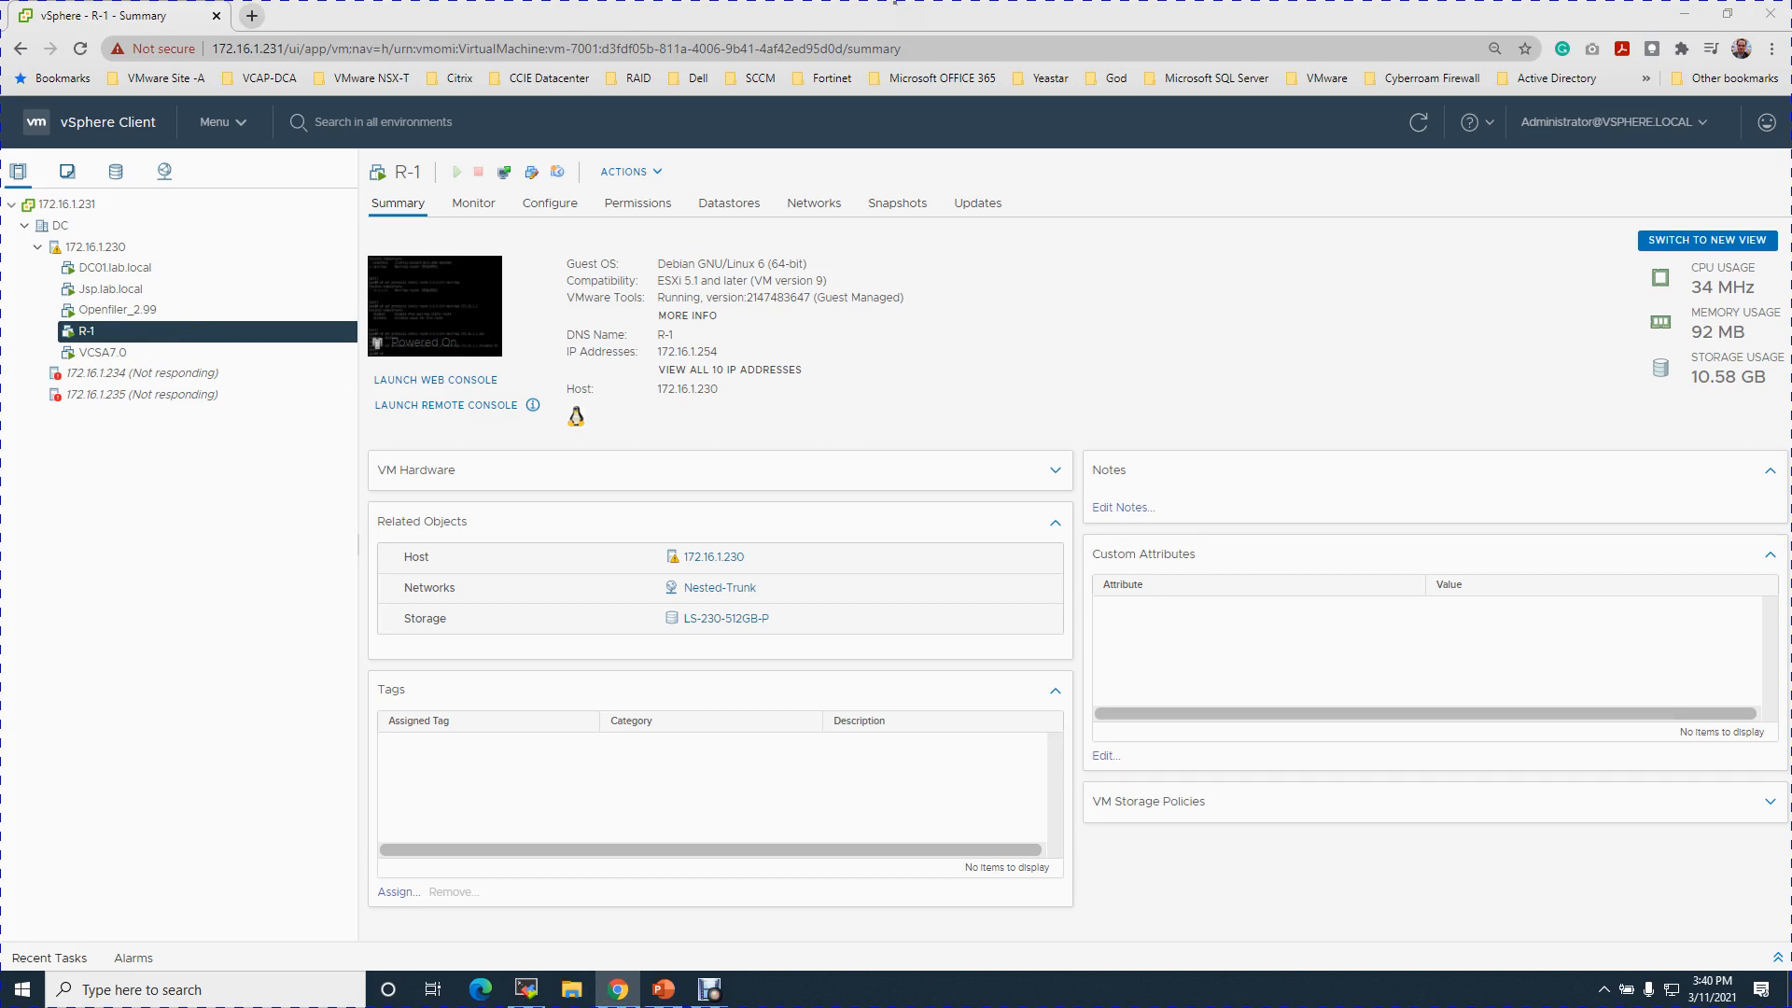
click(670, 723)
click(663, 989)
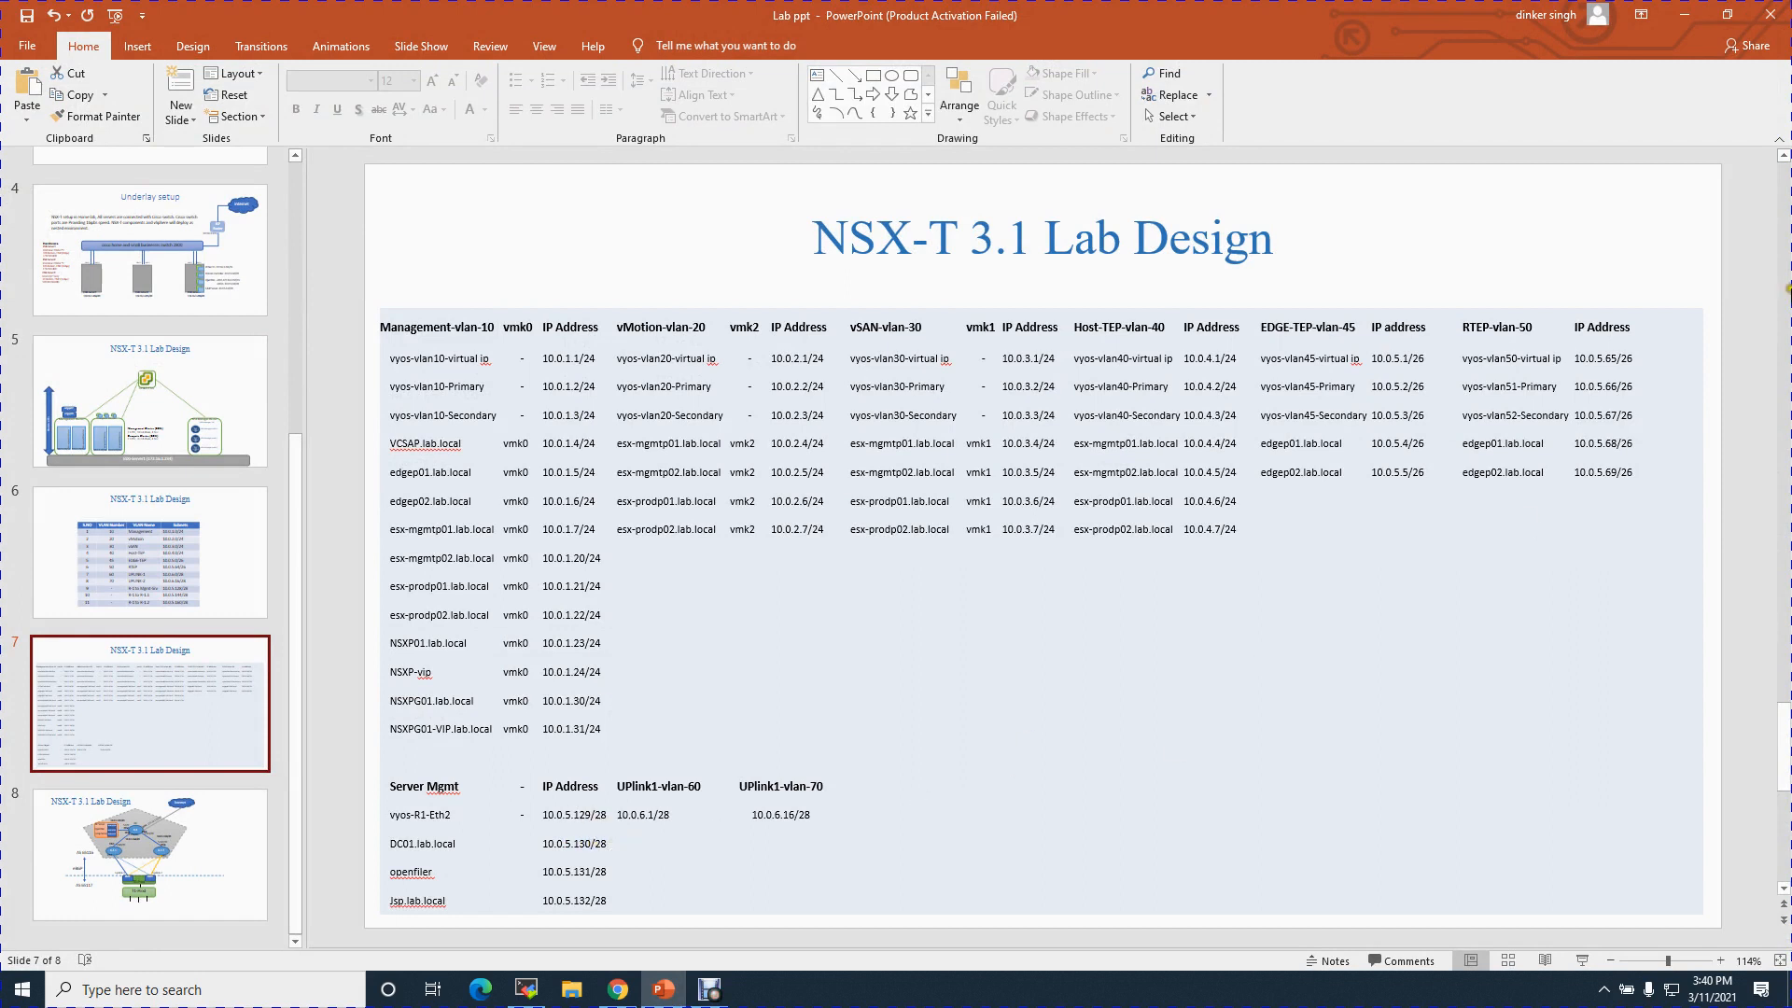
click(1684, 15)
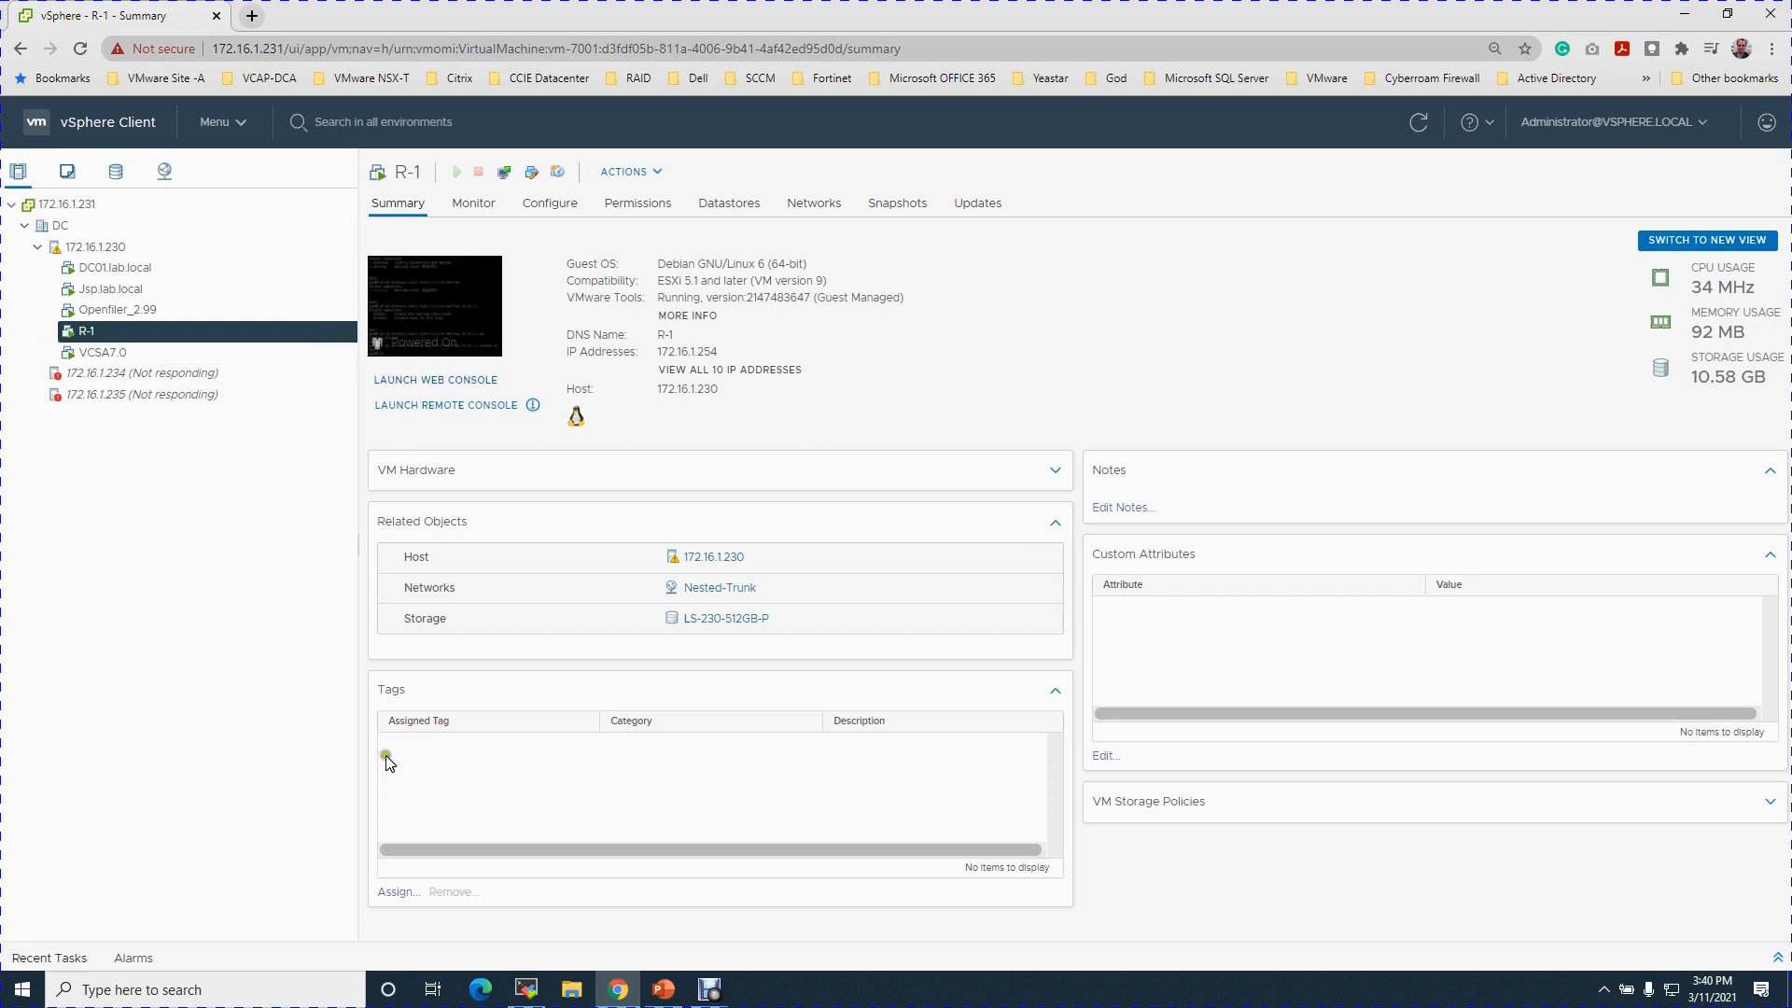
Launch the web console of DC01.lab.local from vSphere Client and sign in as Administrator with the account password.
click(117, 268)
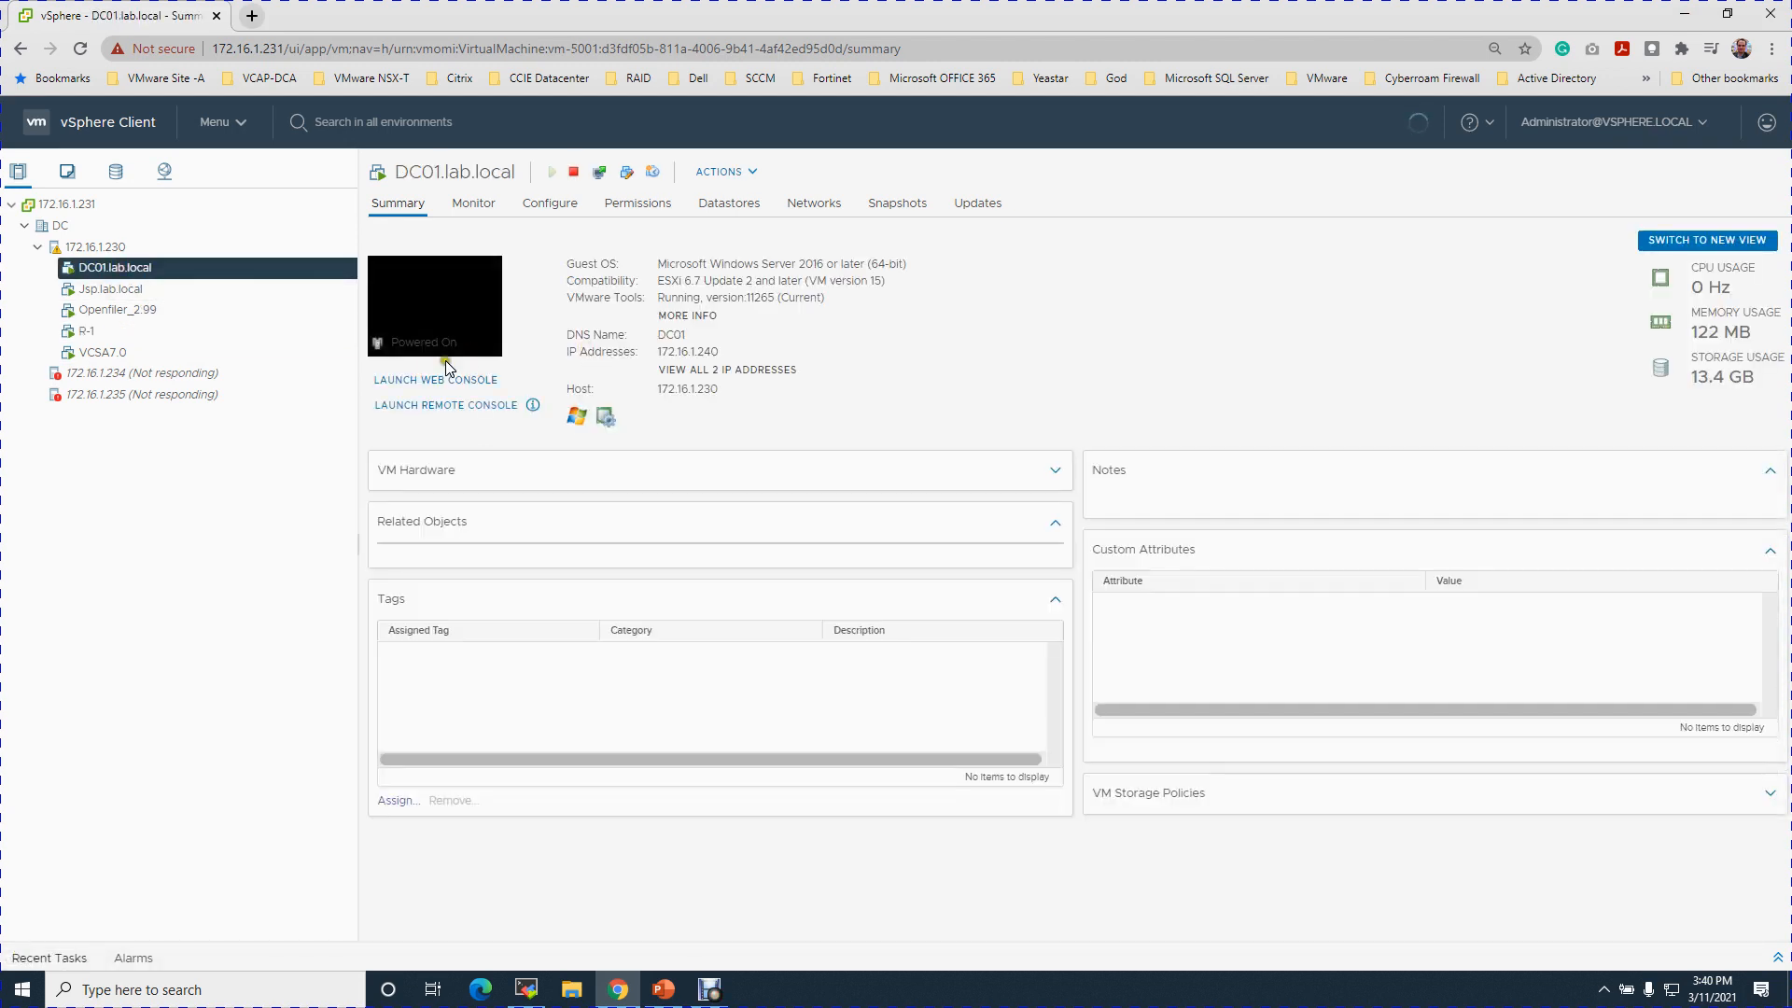
click(429, 383)
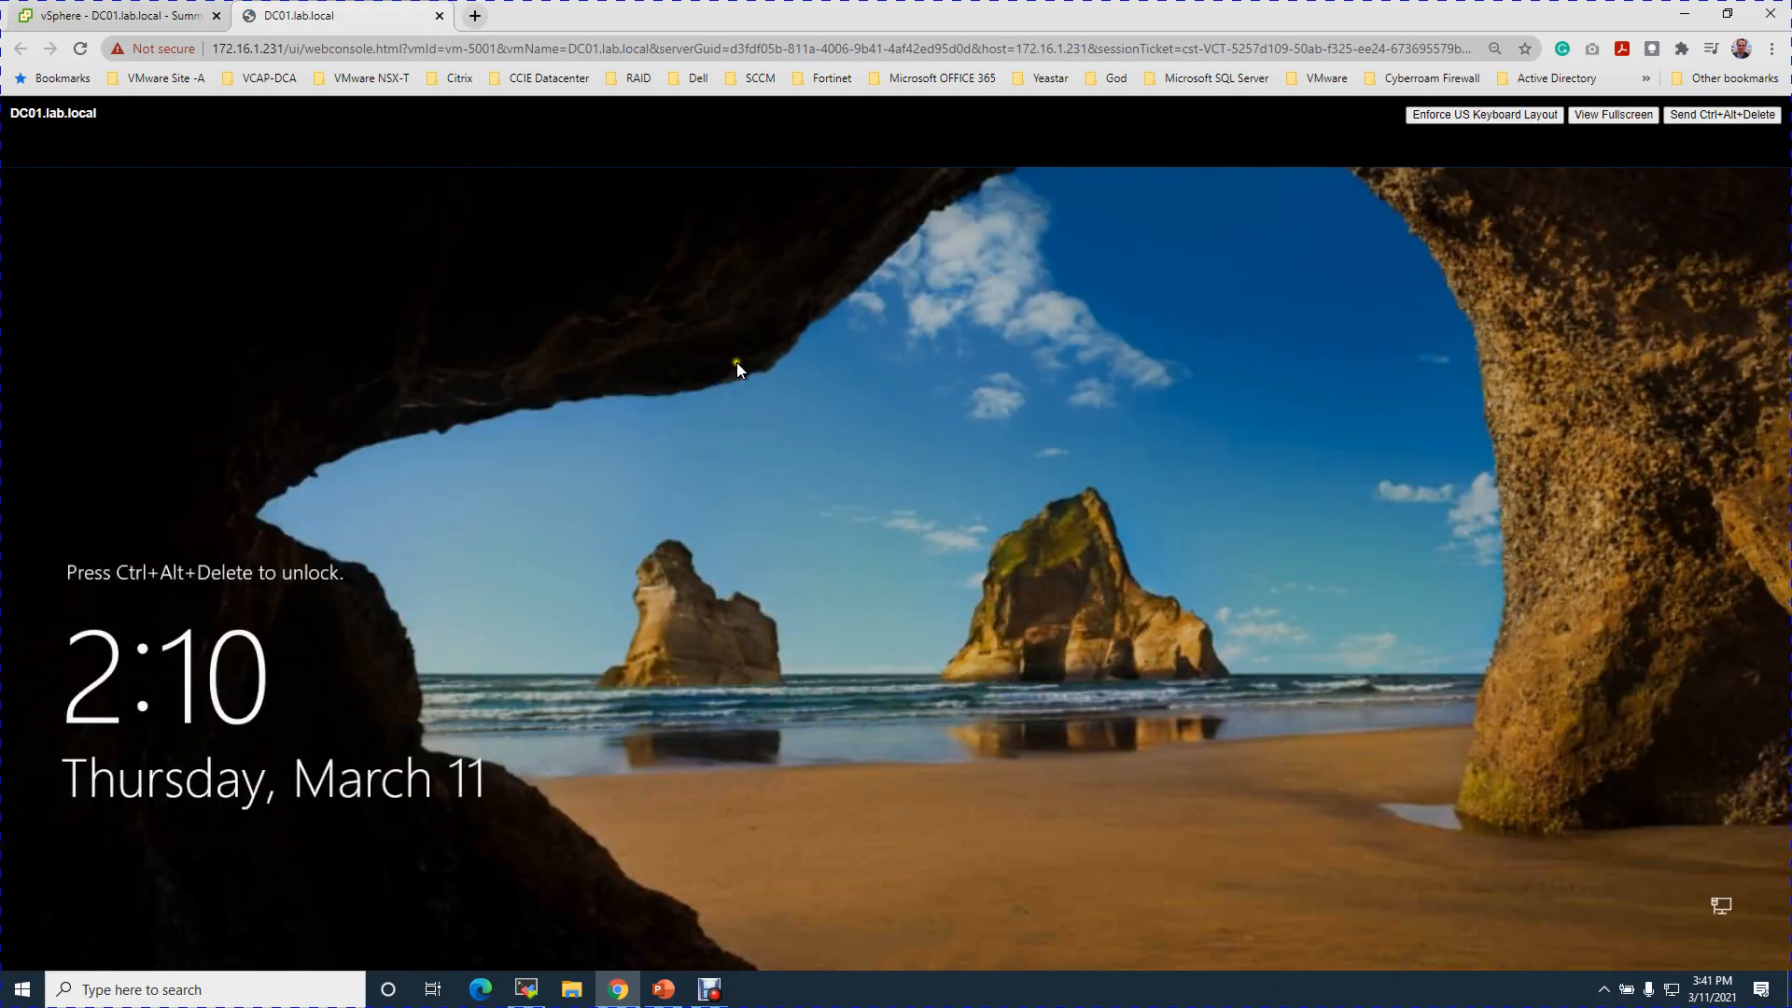
click(1715, 115)
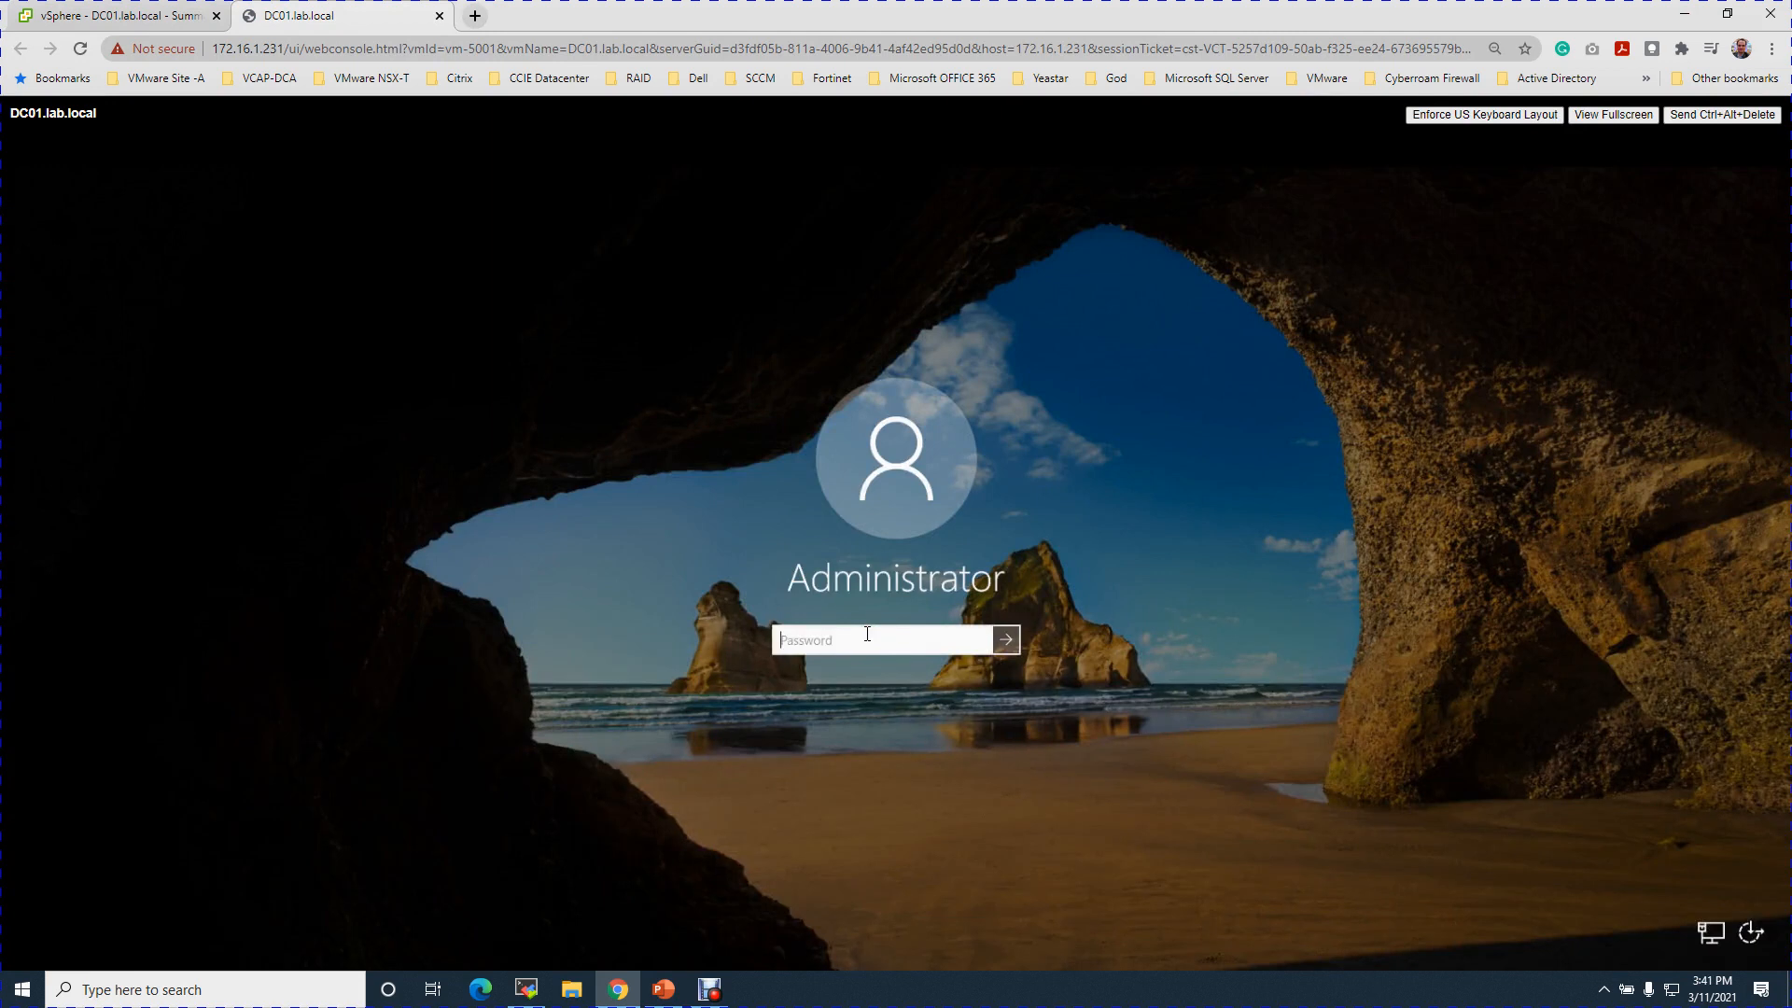
text(•••••••)
click(979, 640)
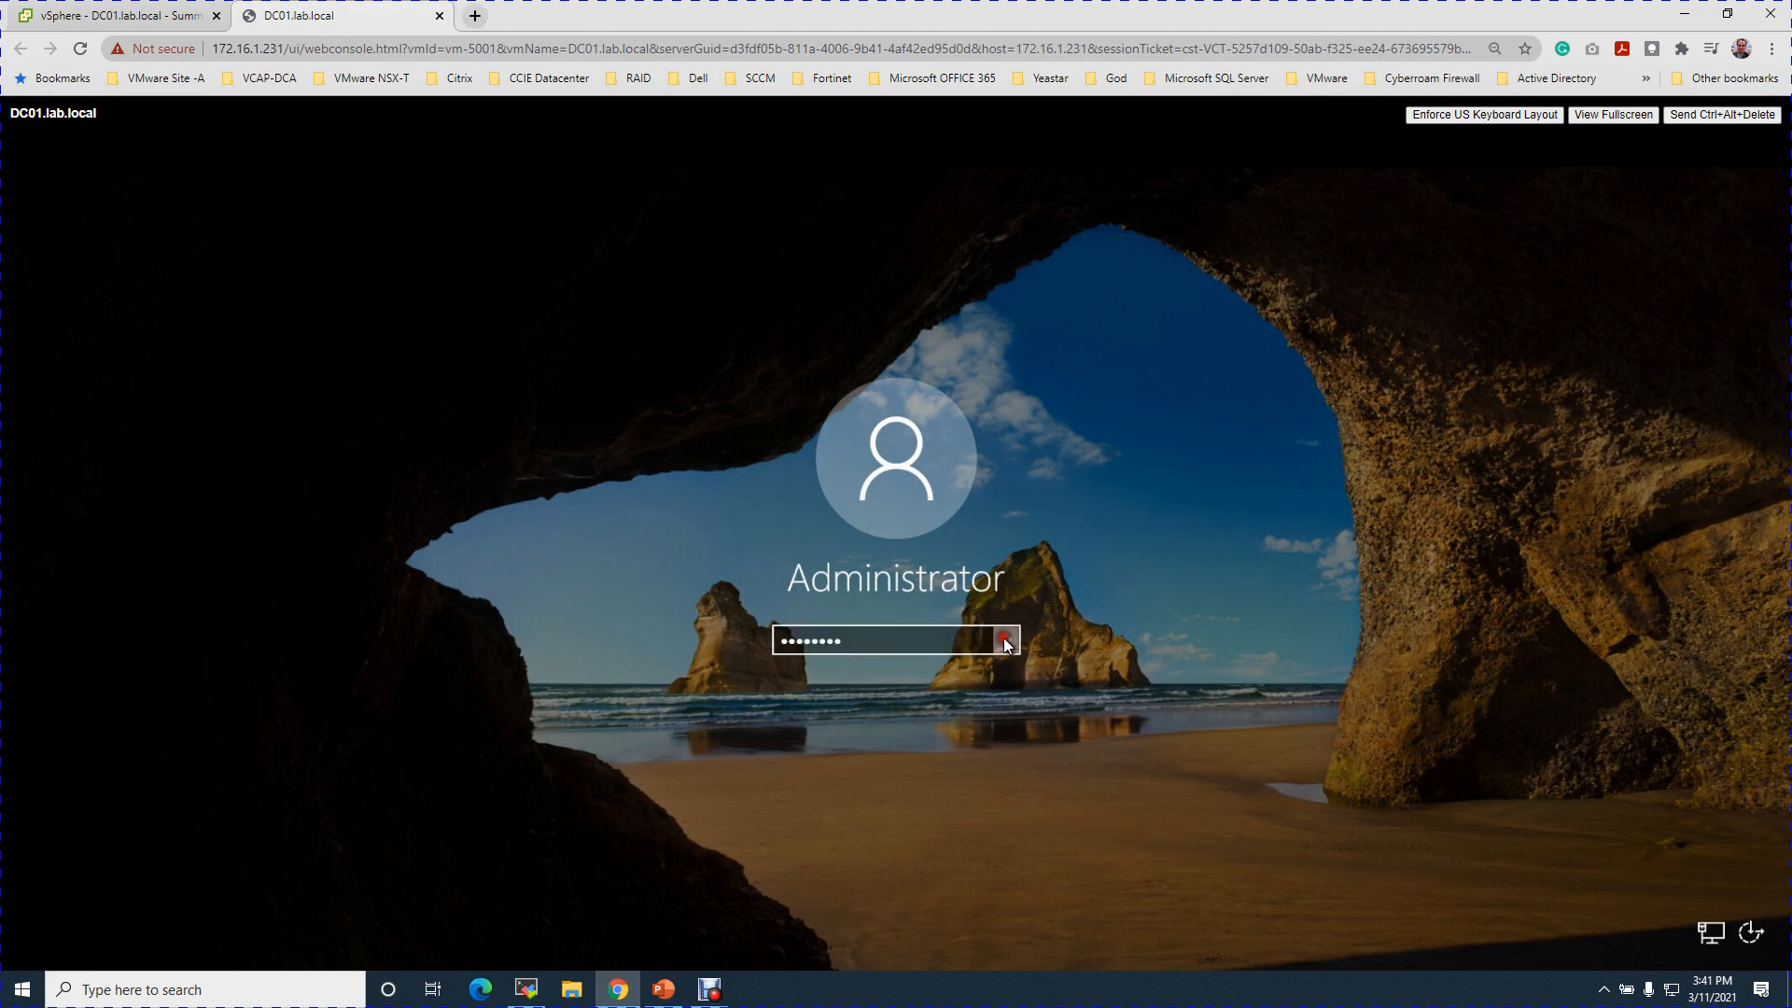
click(1005, 639)
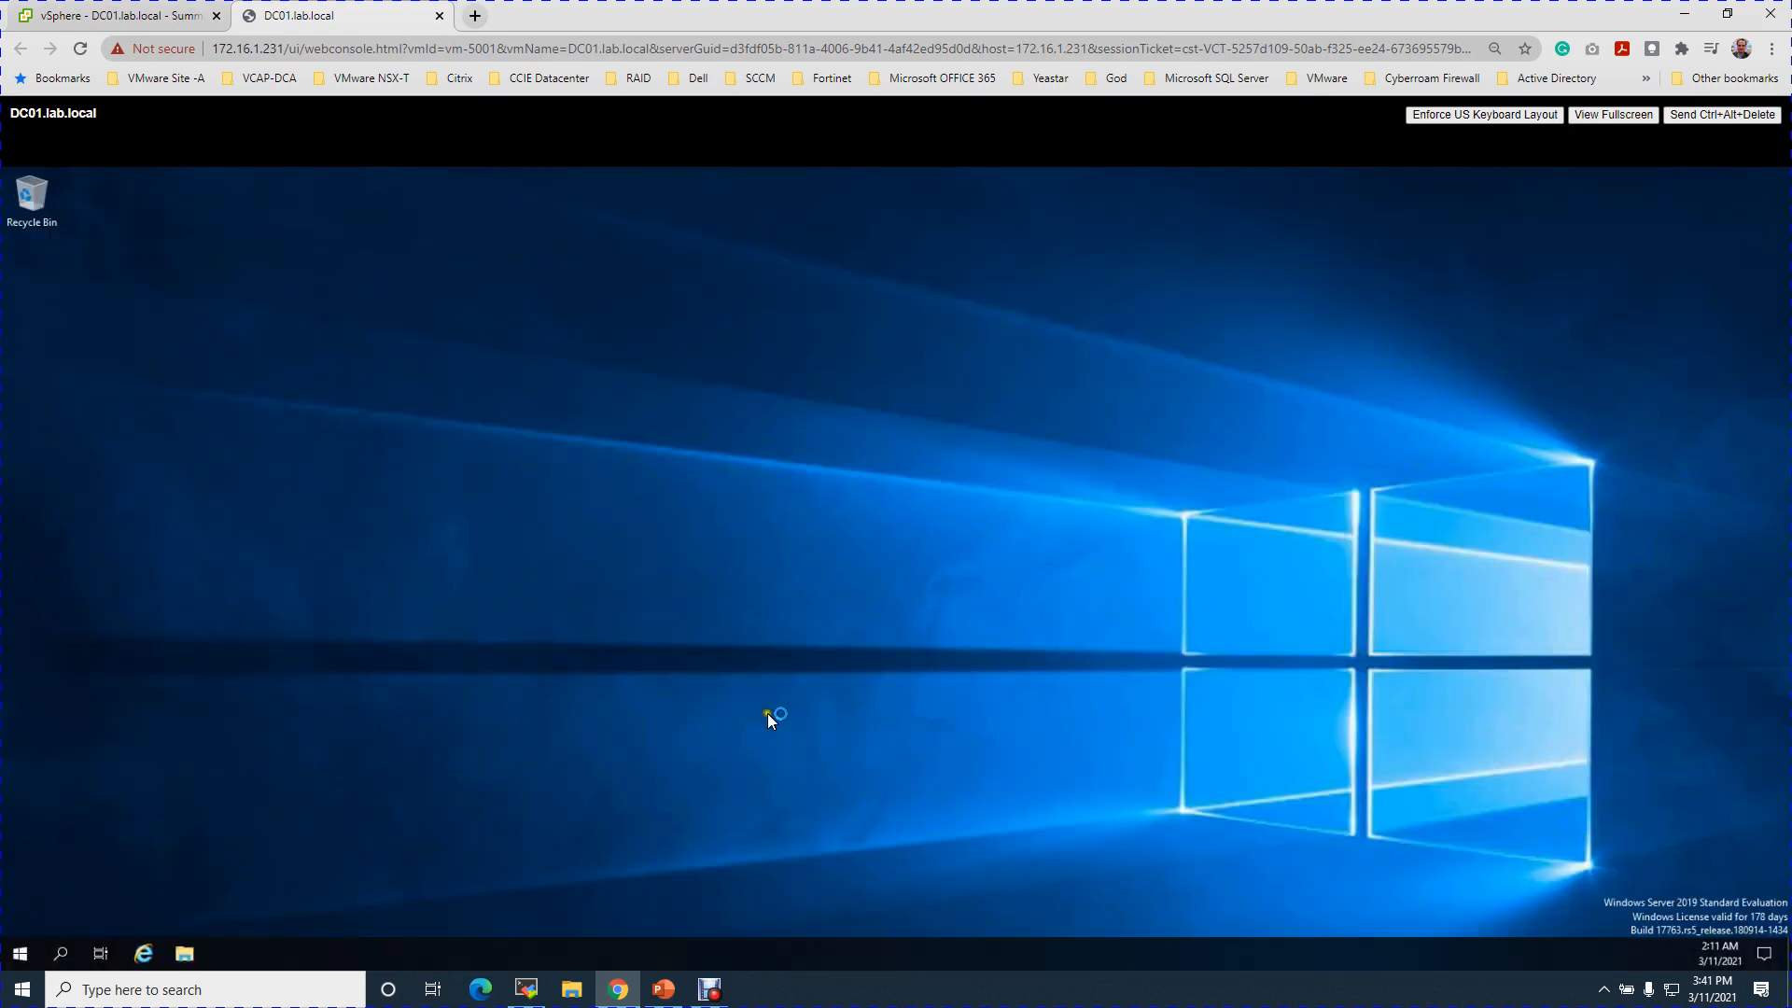
Minimize Server Manager on DC01 and refresh the desktop.
right_click(776, 550)
click(826, 599)
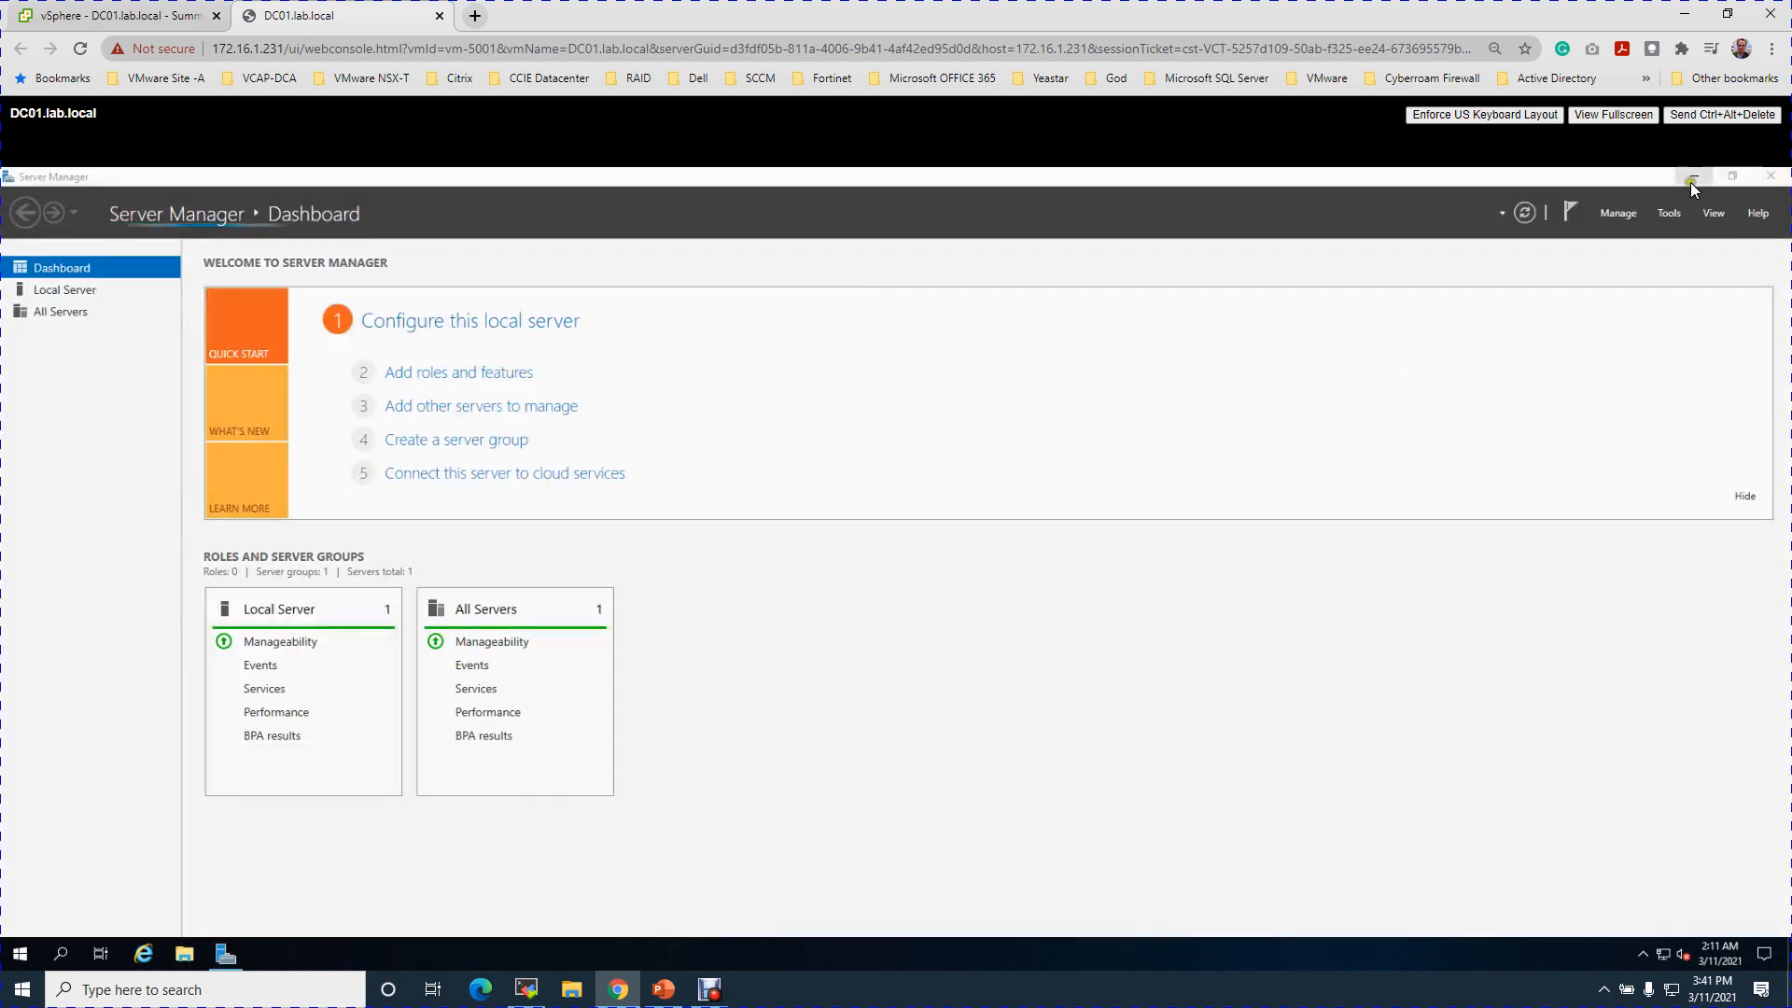
click(1689, 182)
right_click(684, 494)
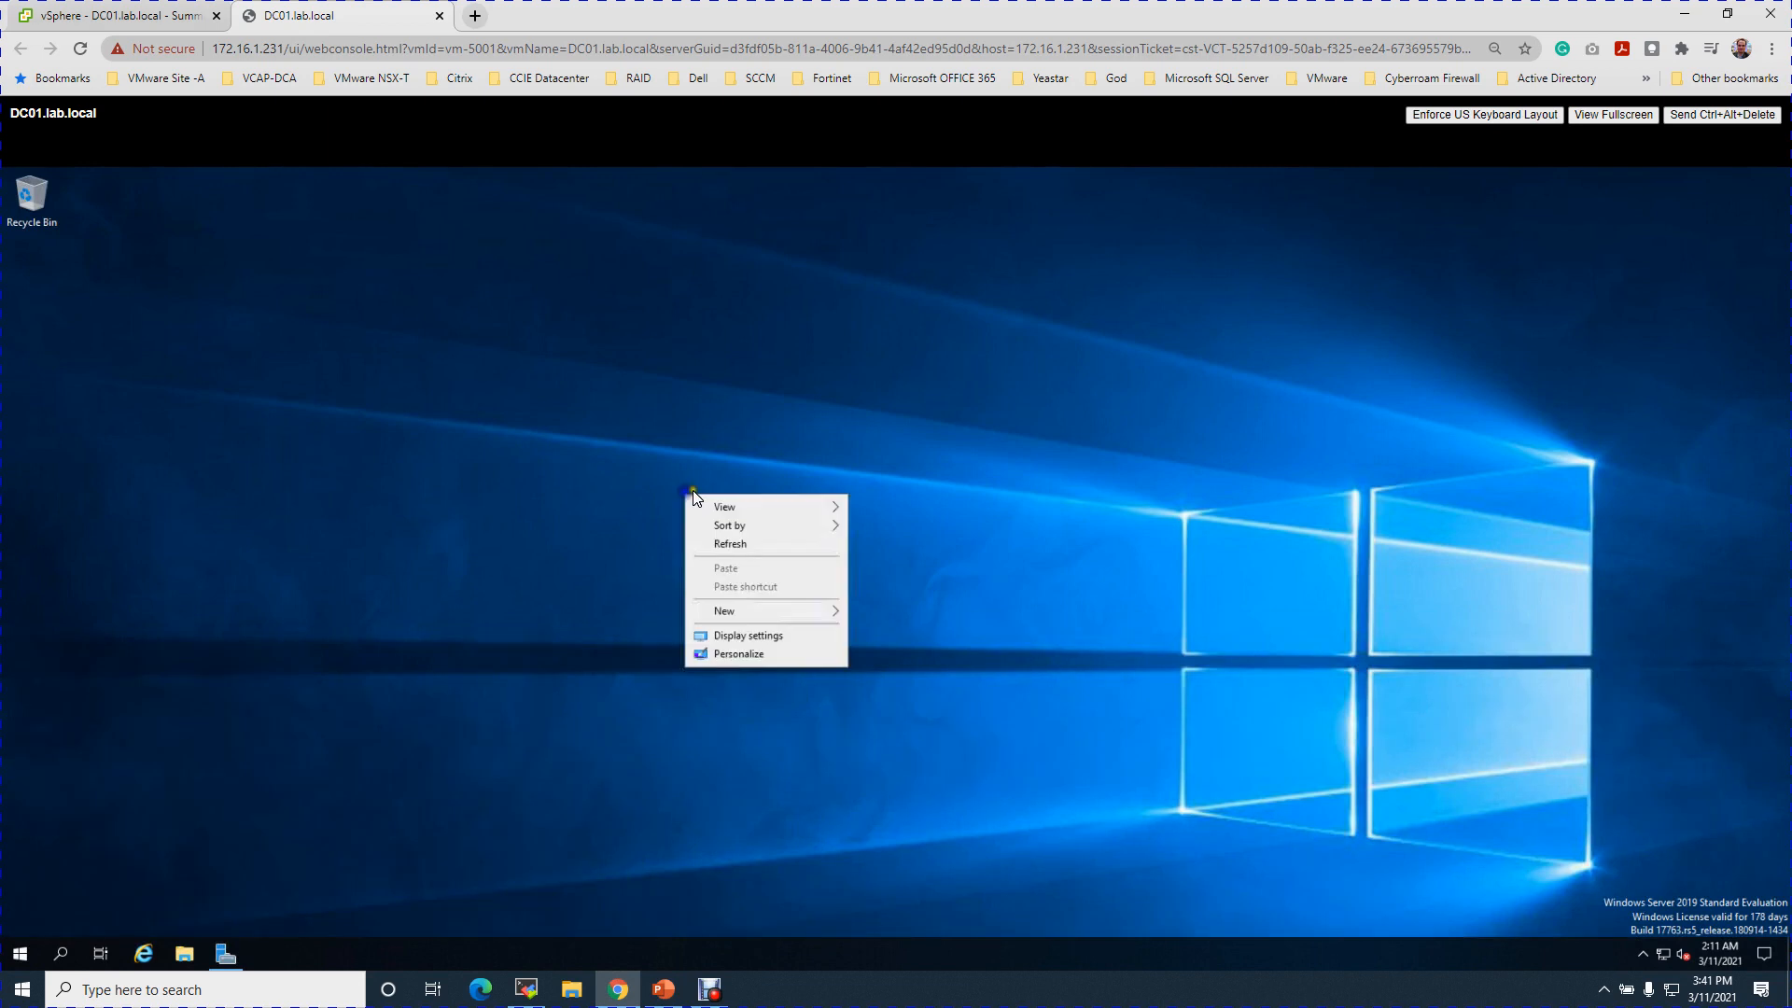
click(745, 547)
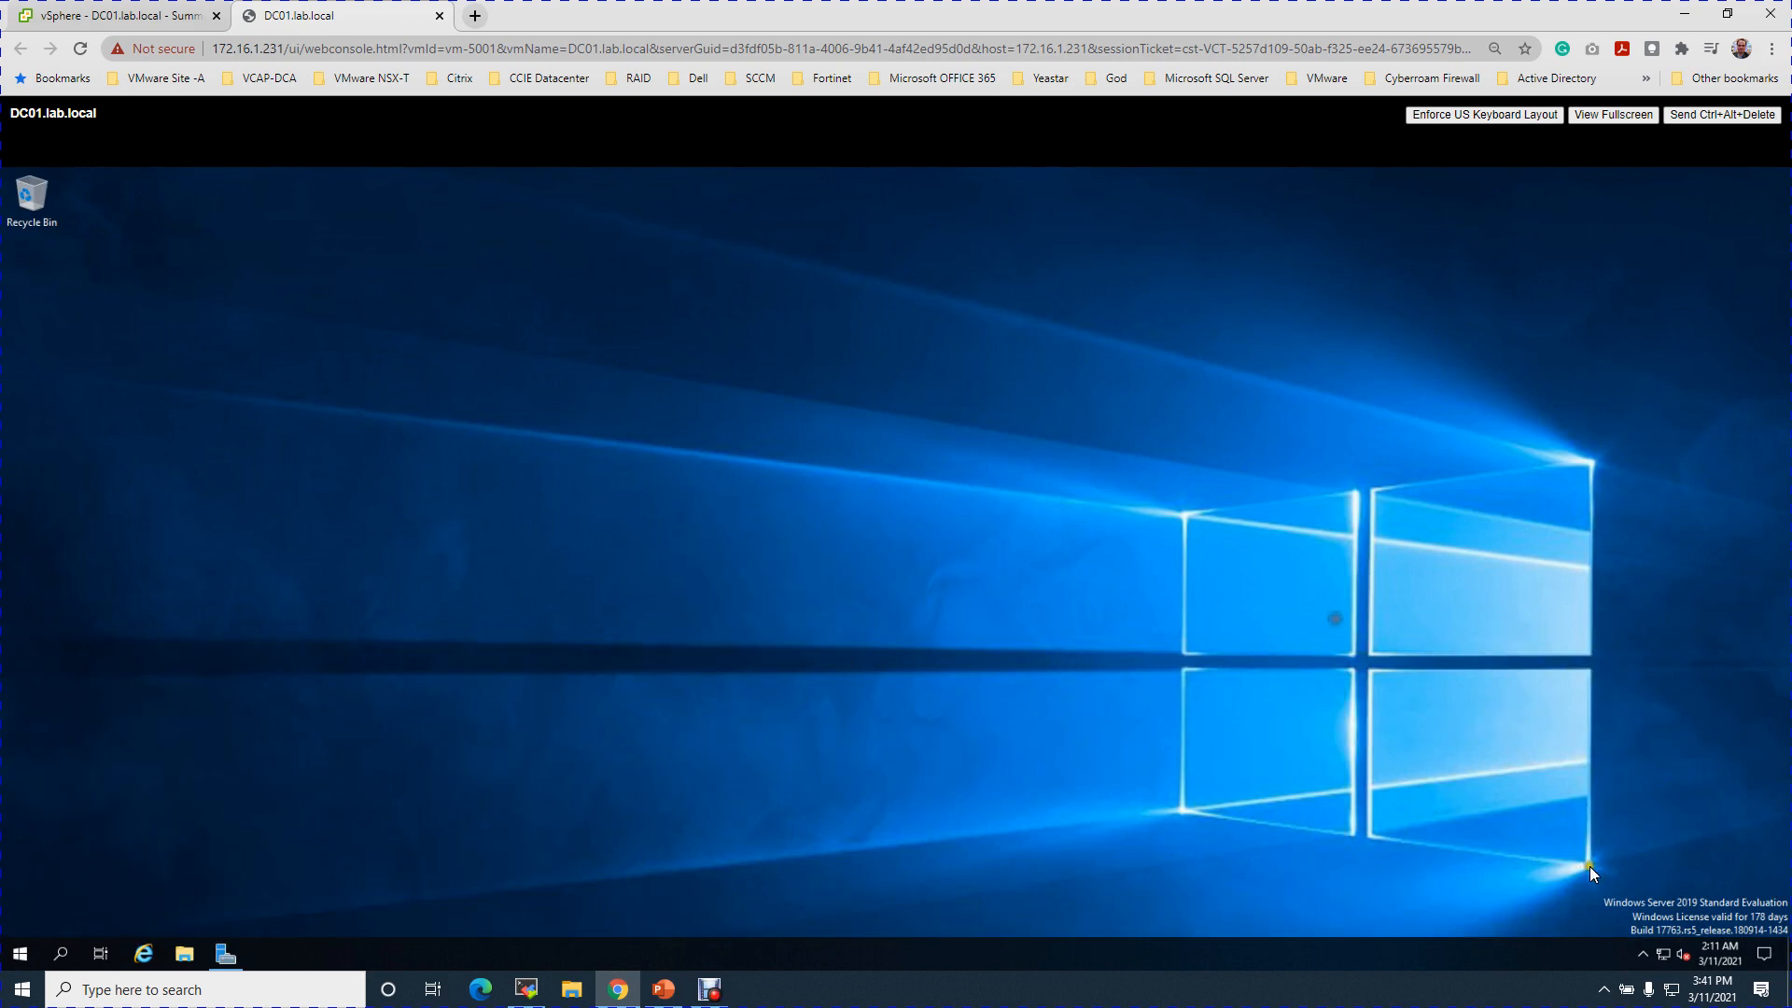
Run ncpa.cpl and open the IPv4 properties of the Ethernet adapter.
right_click(1657, 952)
click(1418, 875)
key(super+r)
text(ncpa.cpl)
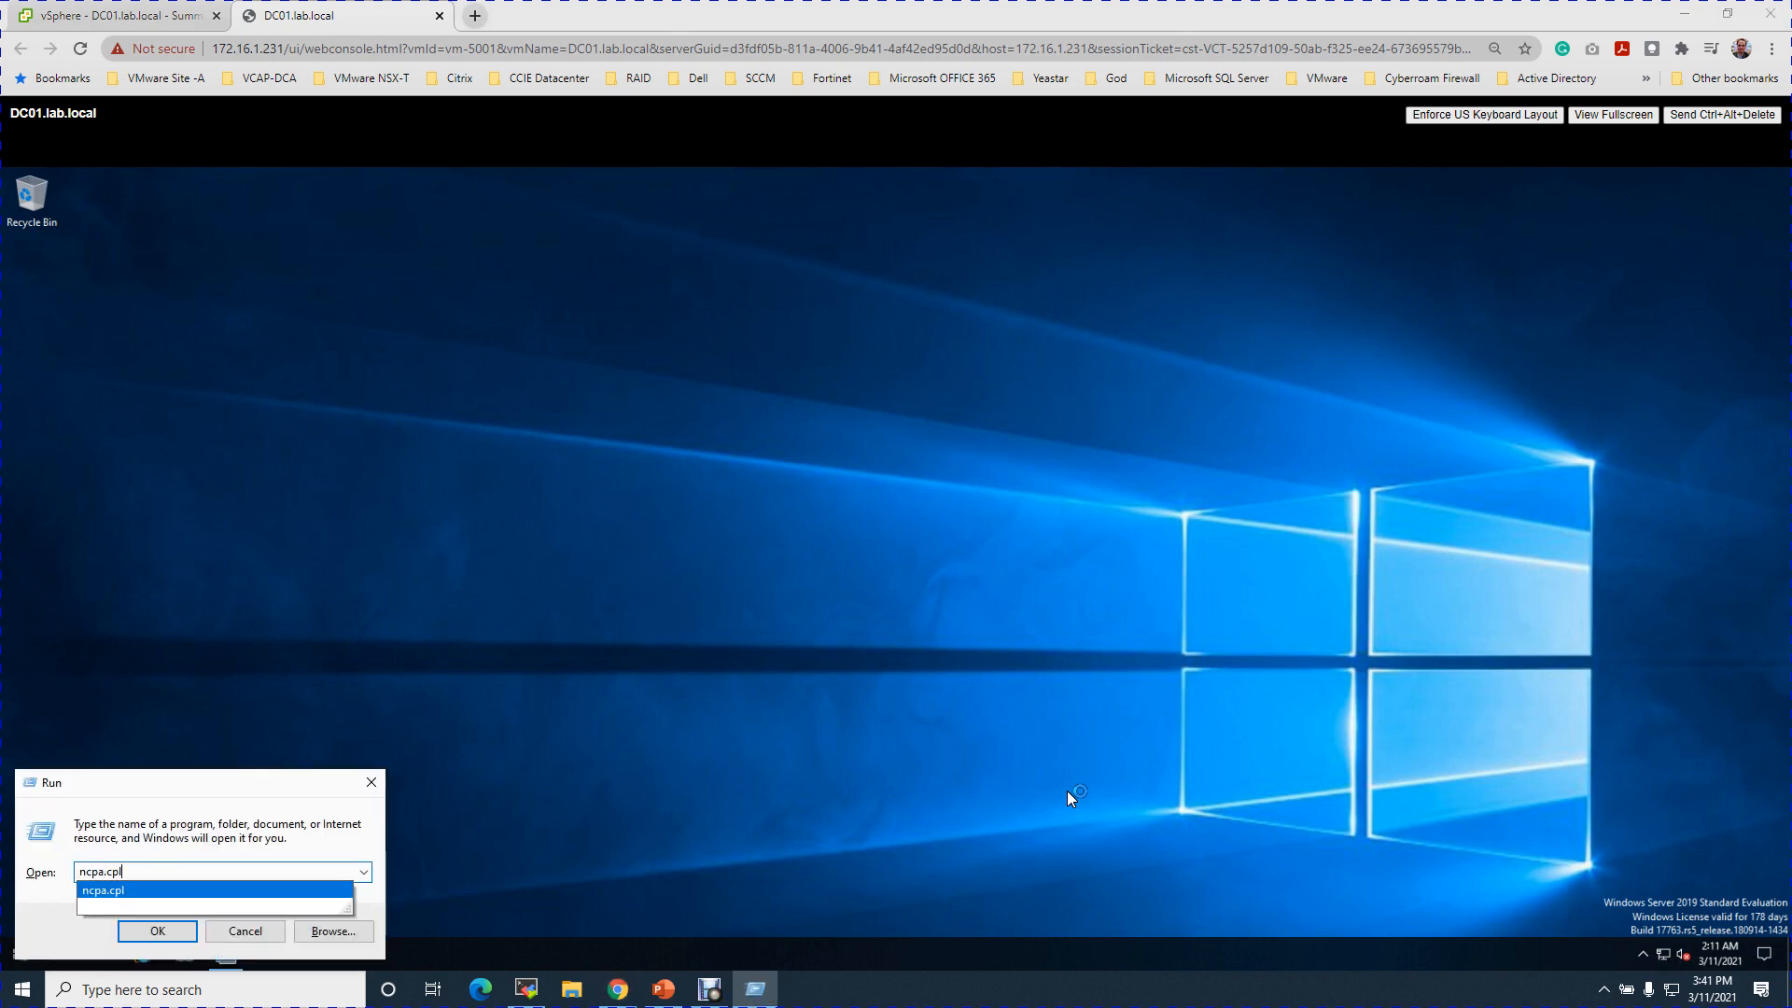
key(Return)
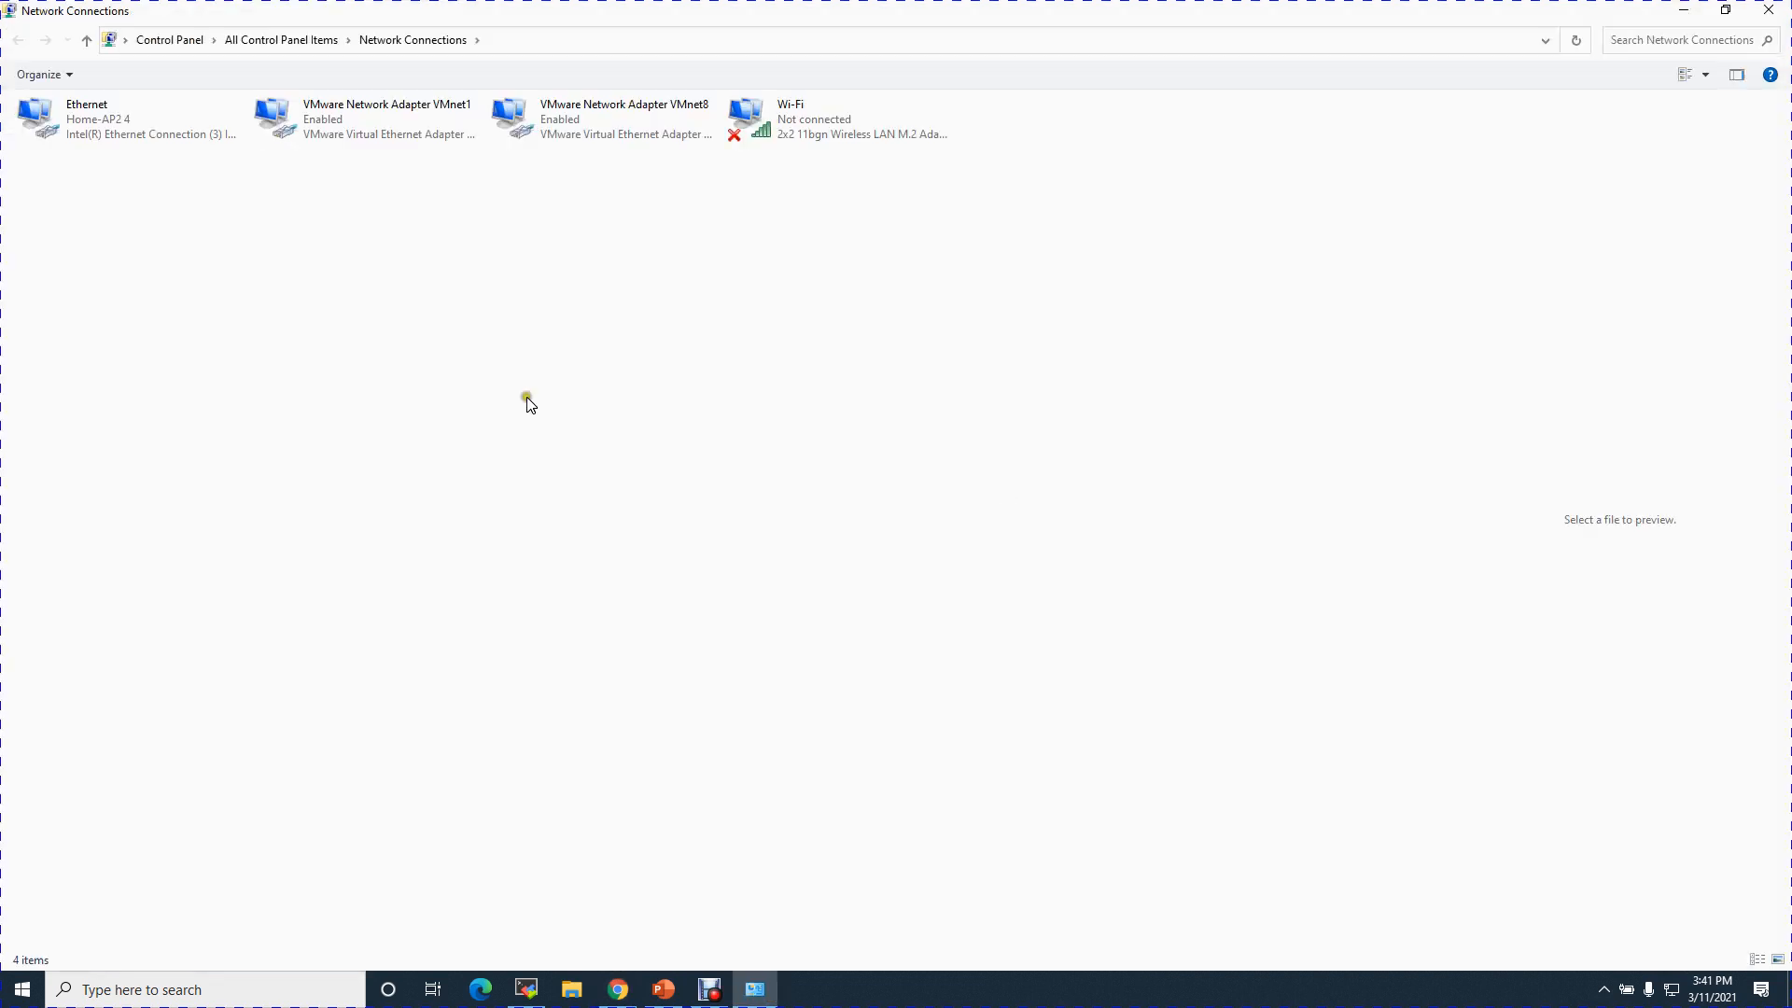
click(128, 145)
right_click(126, 144)
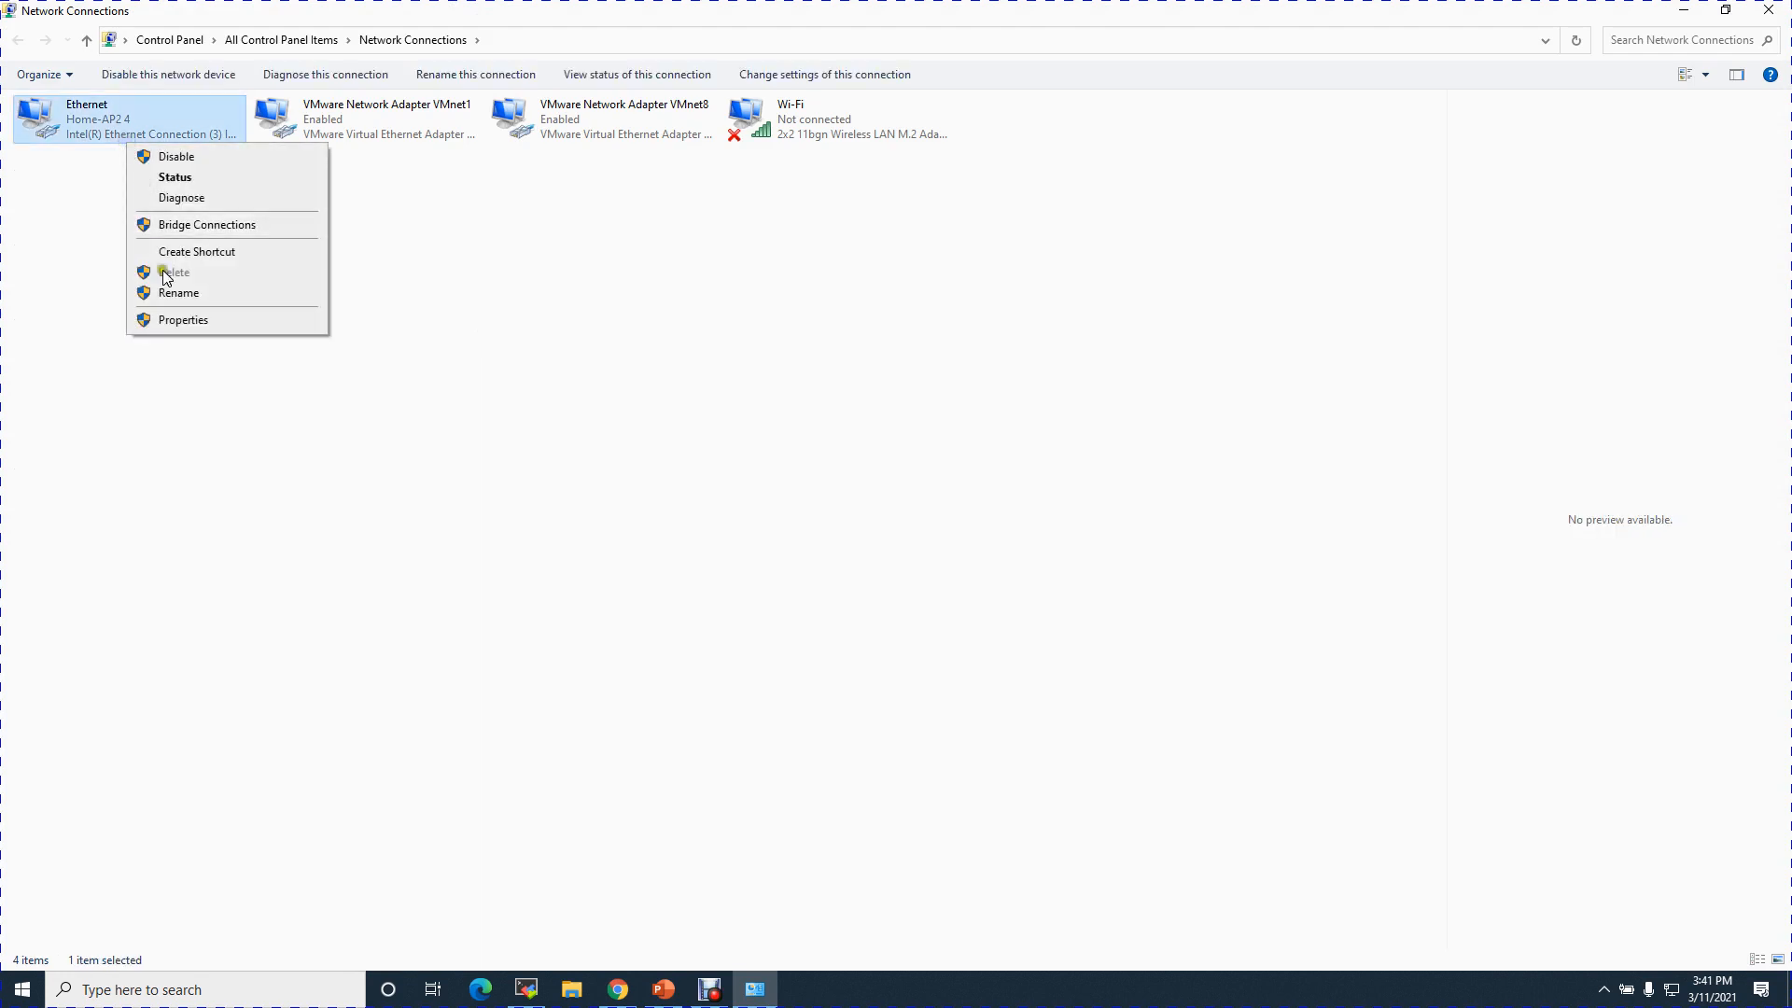
click(169, 324)
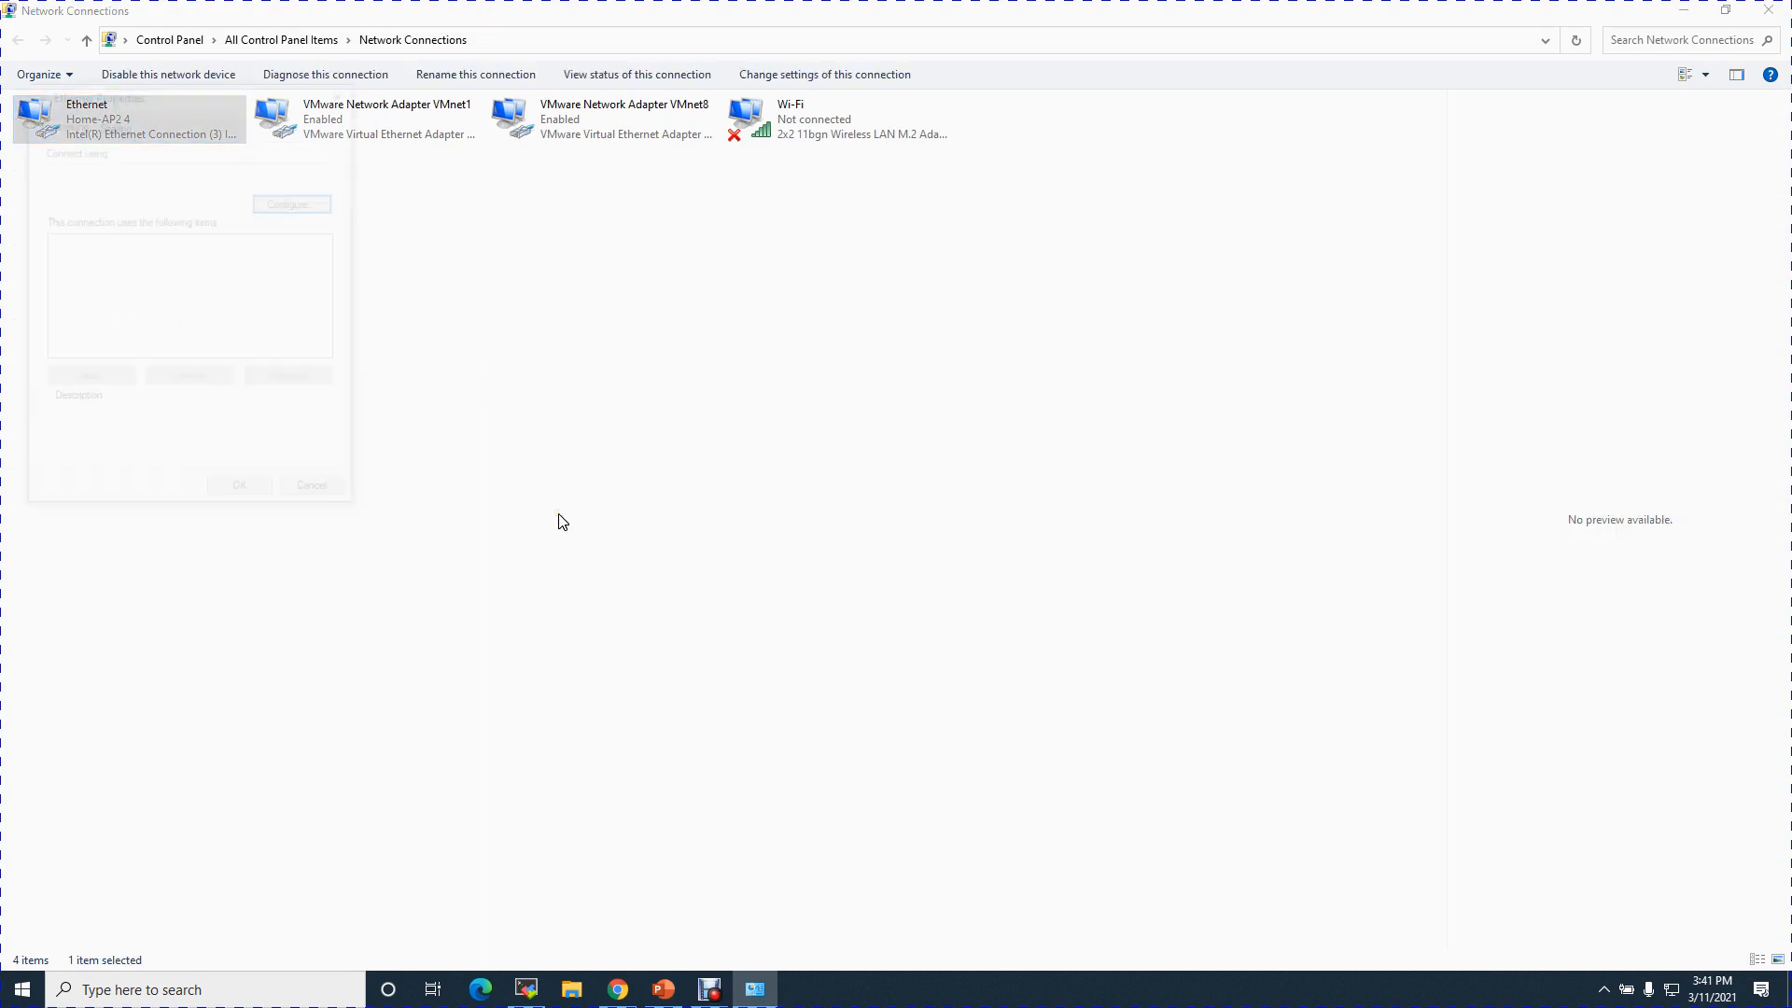
click(210, 305)
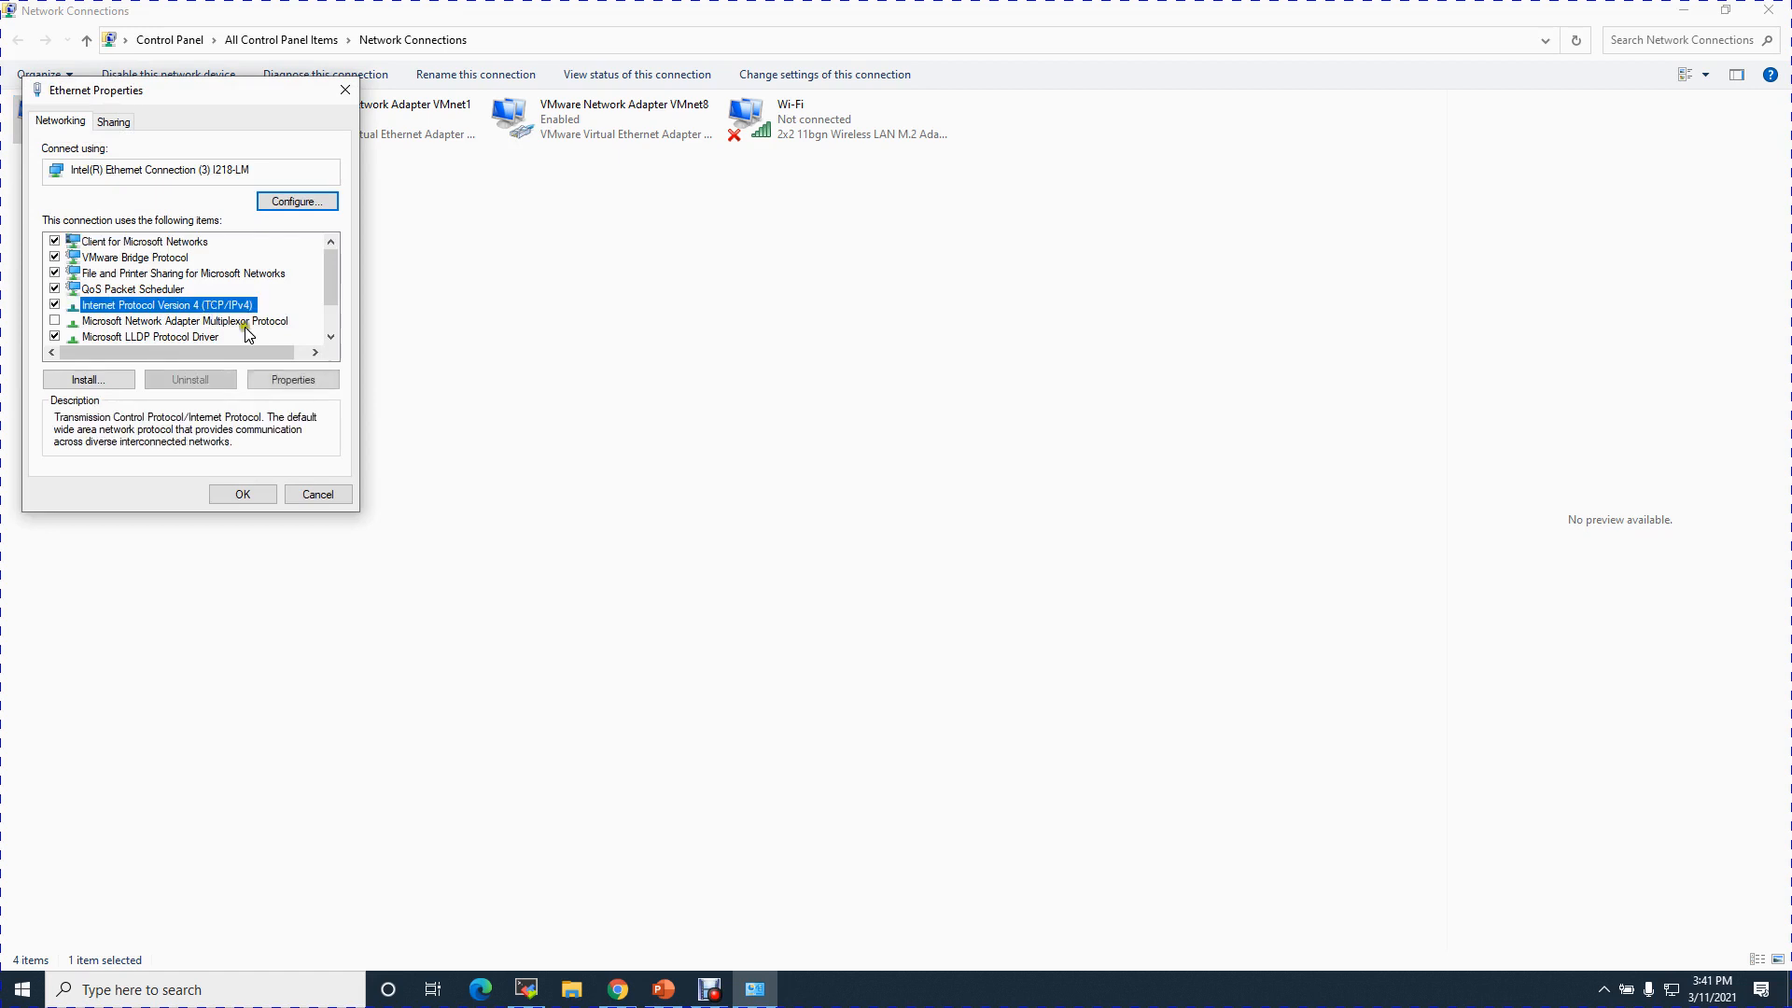
click(293, 379)
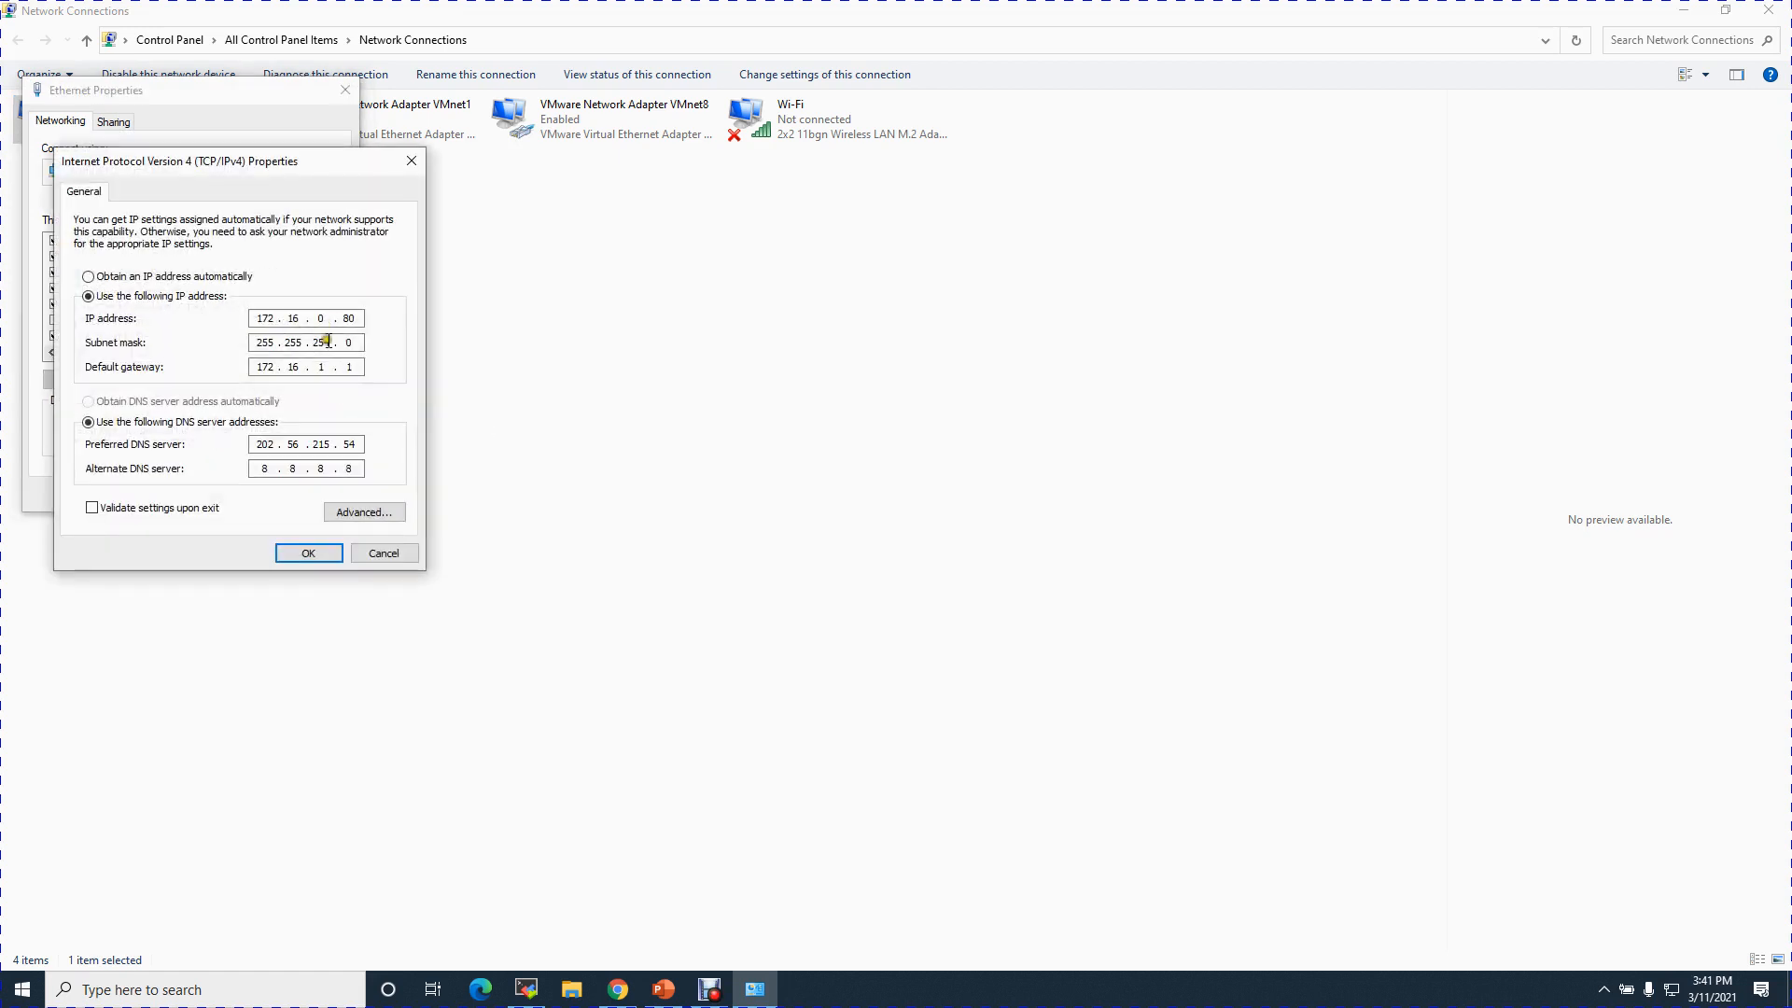
Set the Ethernet adapter's IP address to 10.0.5.130, subnet mask to 255.255.255.240 and default gateway to 10.0.5.129.
click(198, 275)
click(182, 296)
text(10.0.5.130)
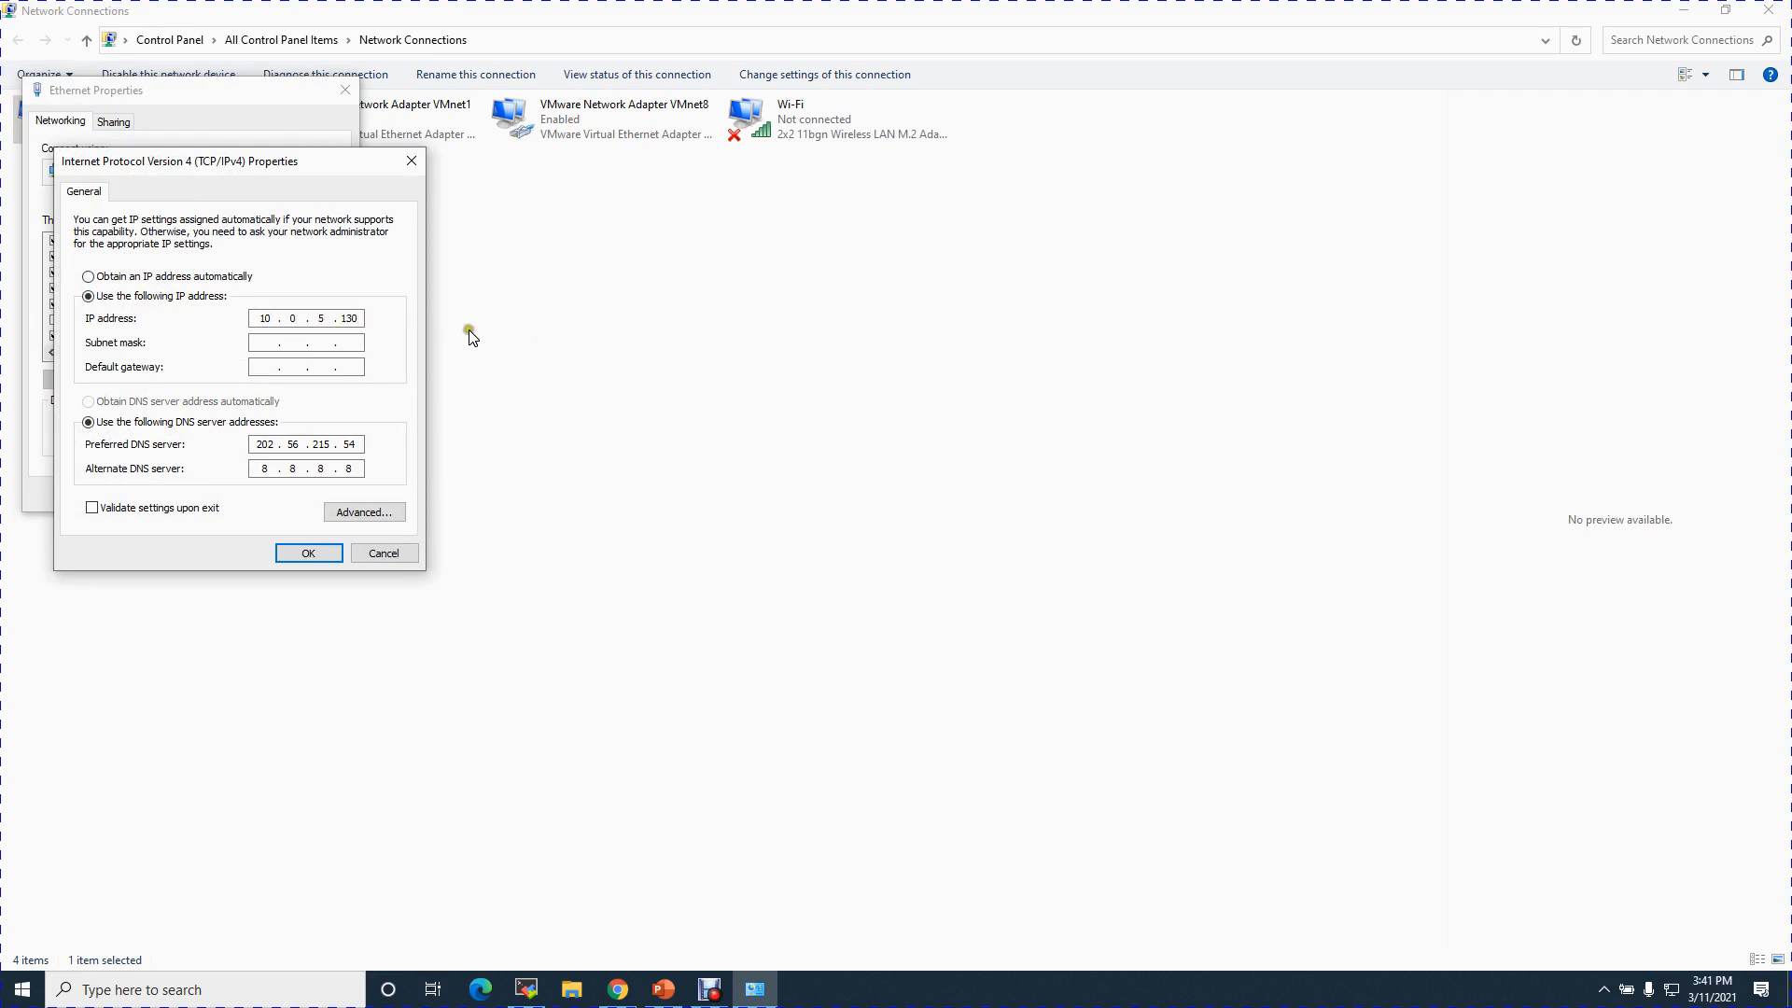
click(268, 341)
text(. 255 . )
text(255 . )
text(240)
text(129)
Set the preferred DNS server to 10.0.5.130, save the adapter settings with multiple gateways allowed, and decline network discovery.
click(357, 446)
key(BackSpace)
key(BackSpace)
key(BackSpace)
key(BackSpace)
key(BackSpace)
key(BackSpace)
key(BackSpace)
key(BackSpace)
key(BackSpace)
key(BackSpace)
text(10.0.5.130)
click(291, 558)
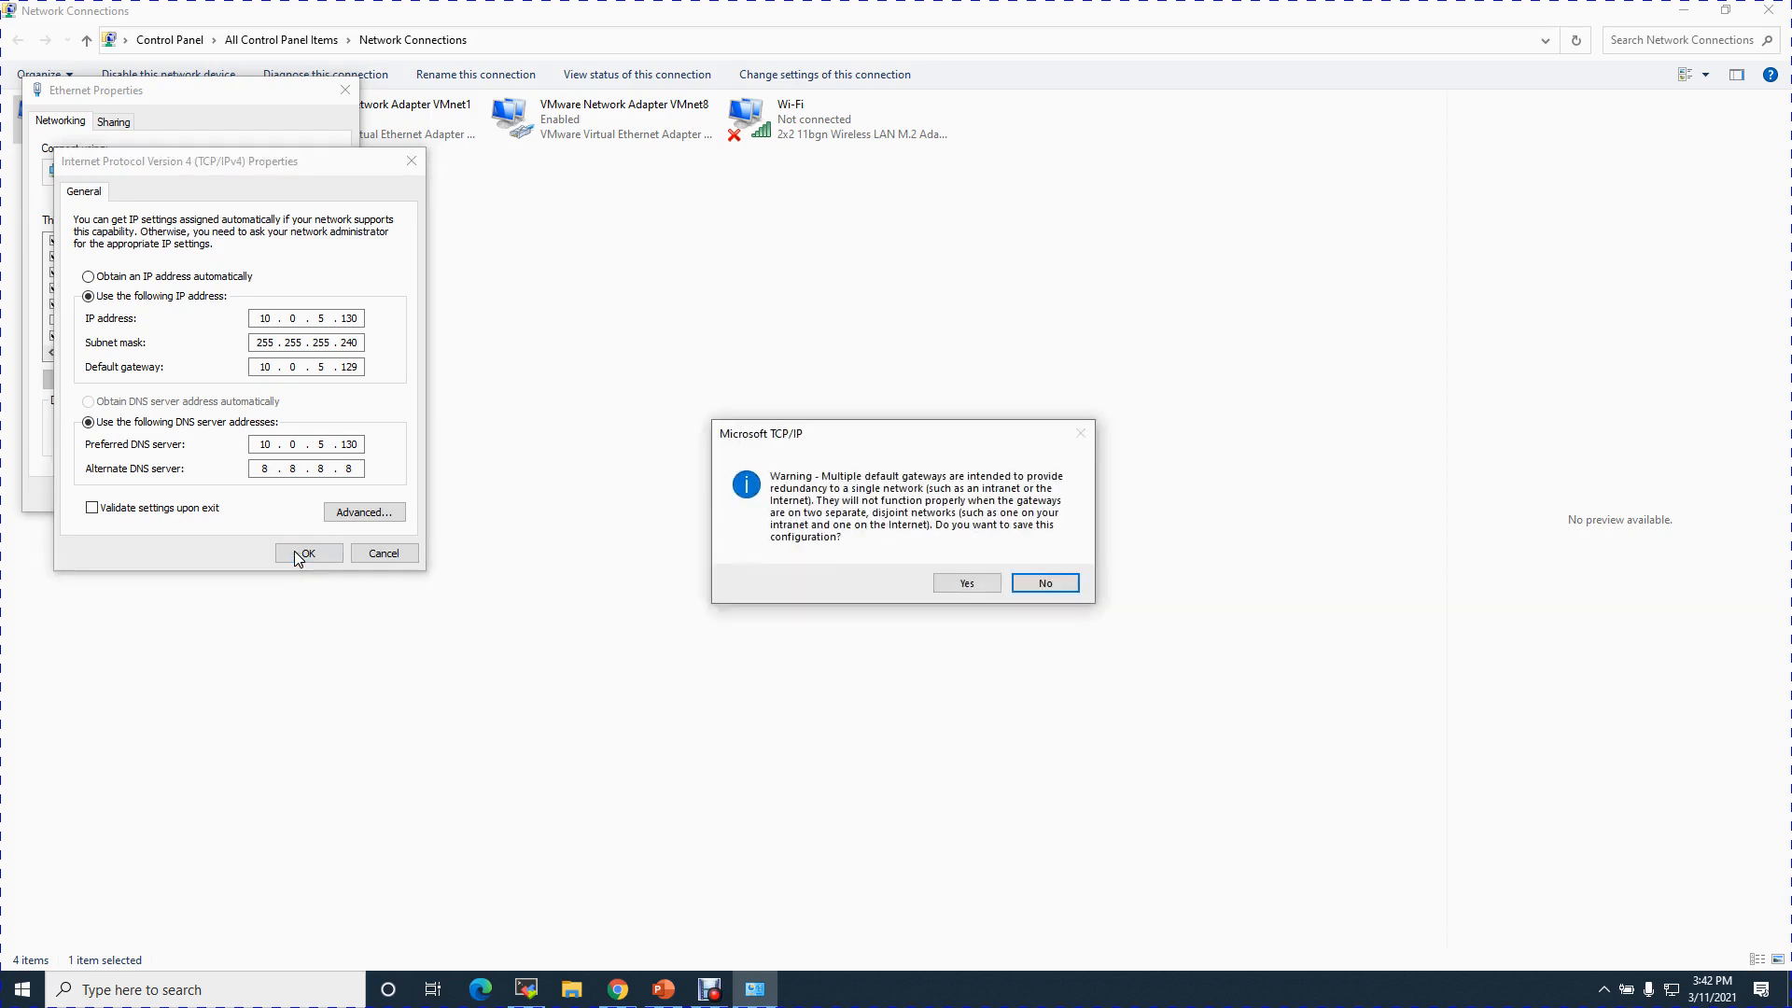
click(961, 585)
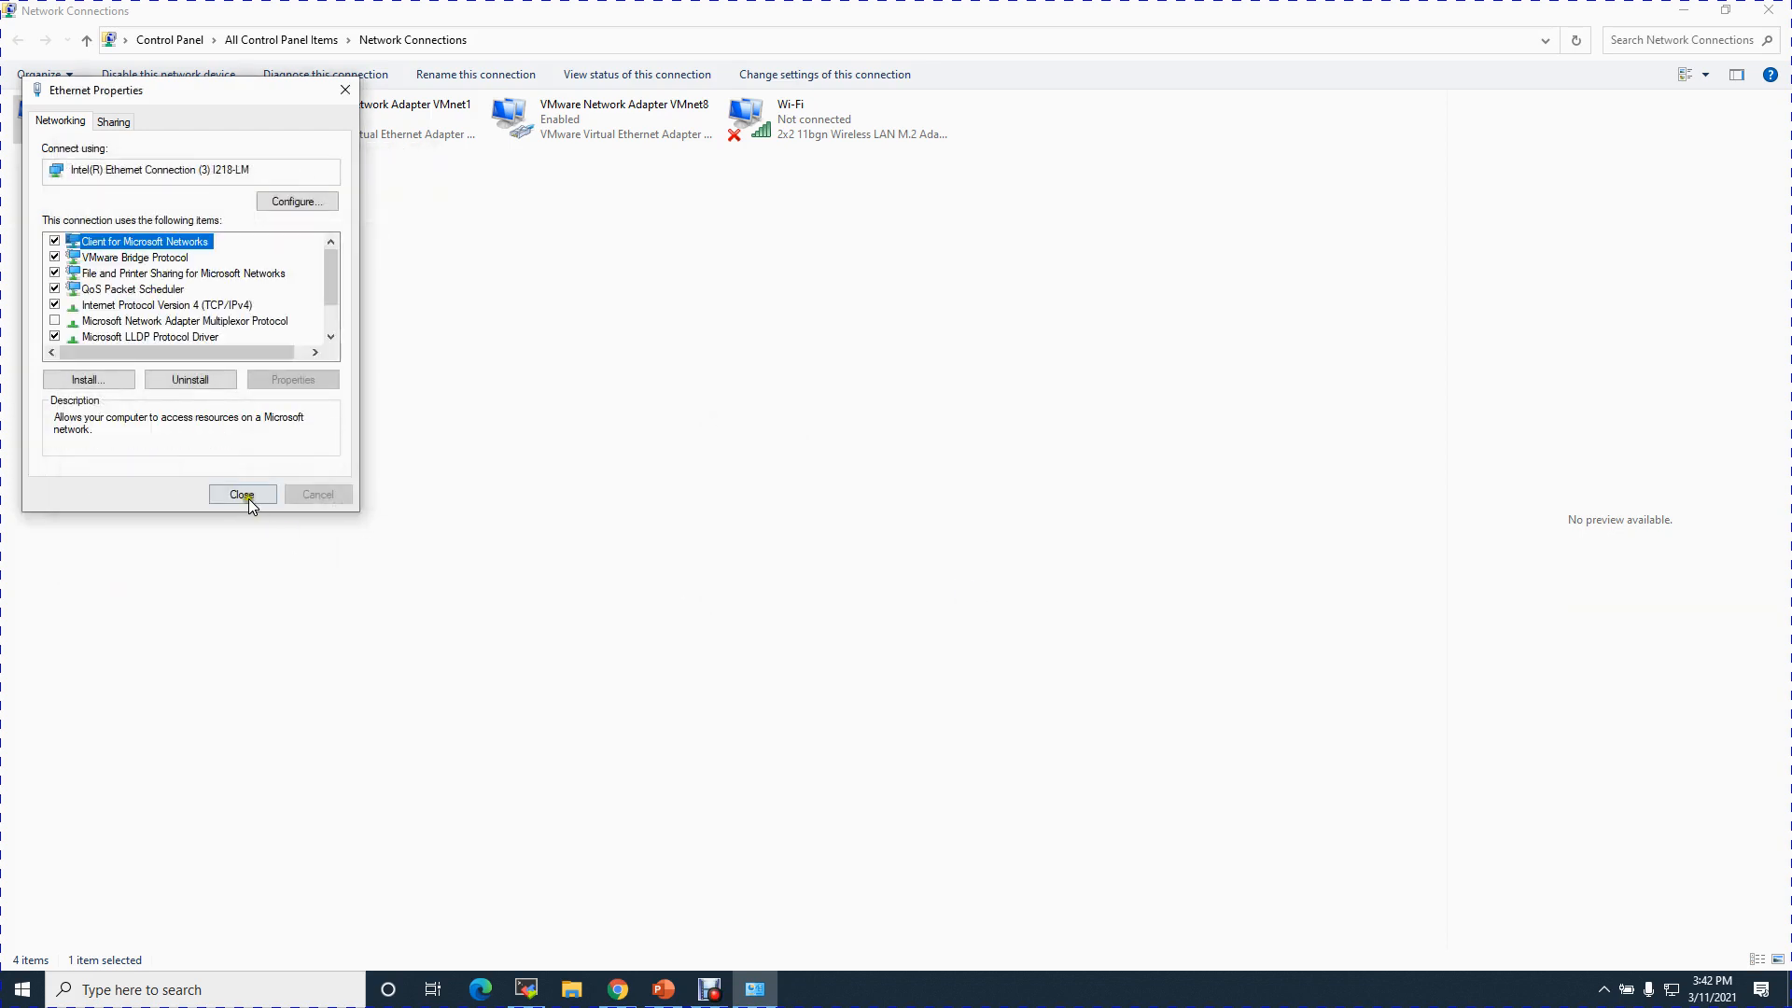
click(242, 494)
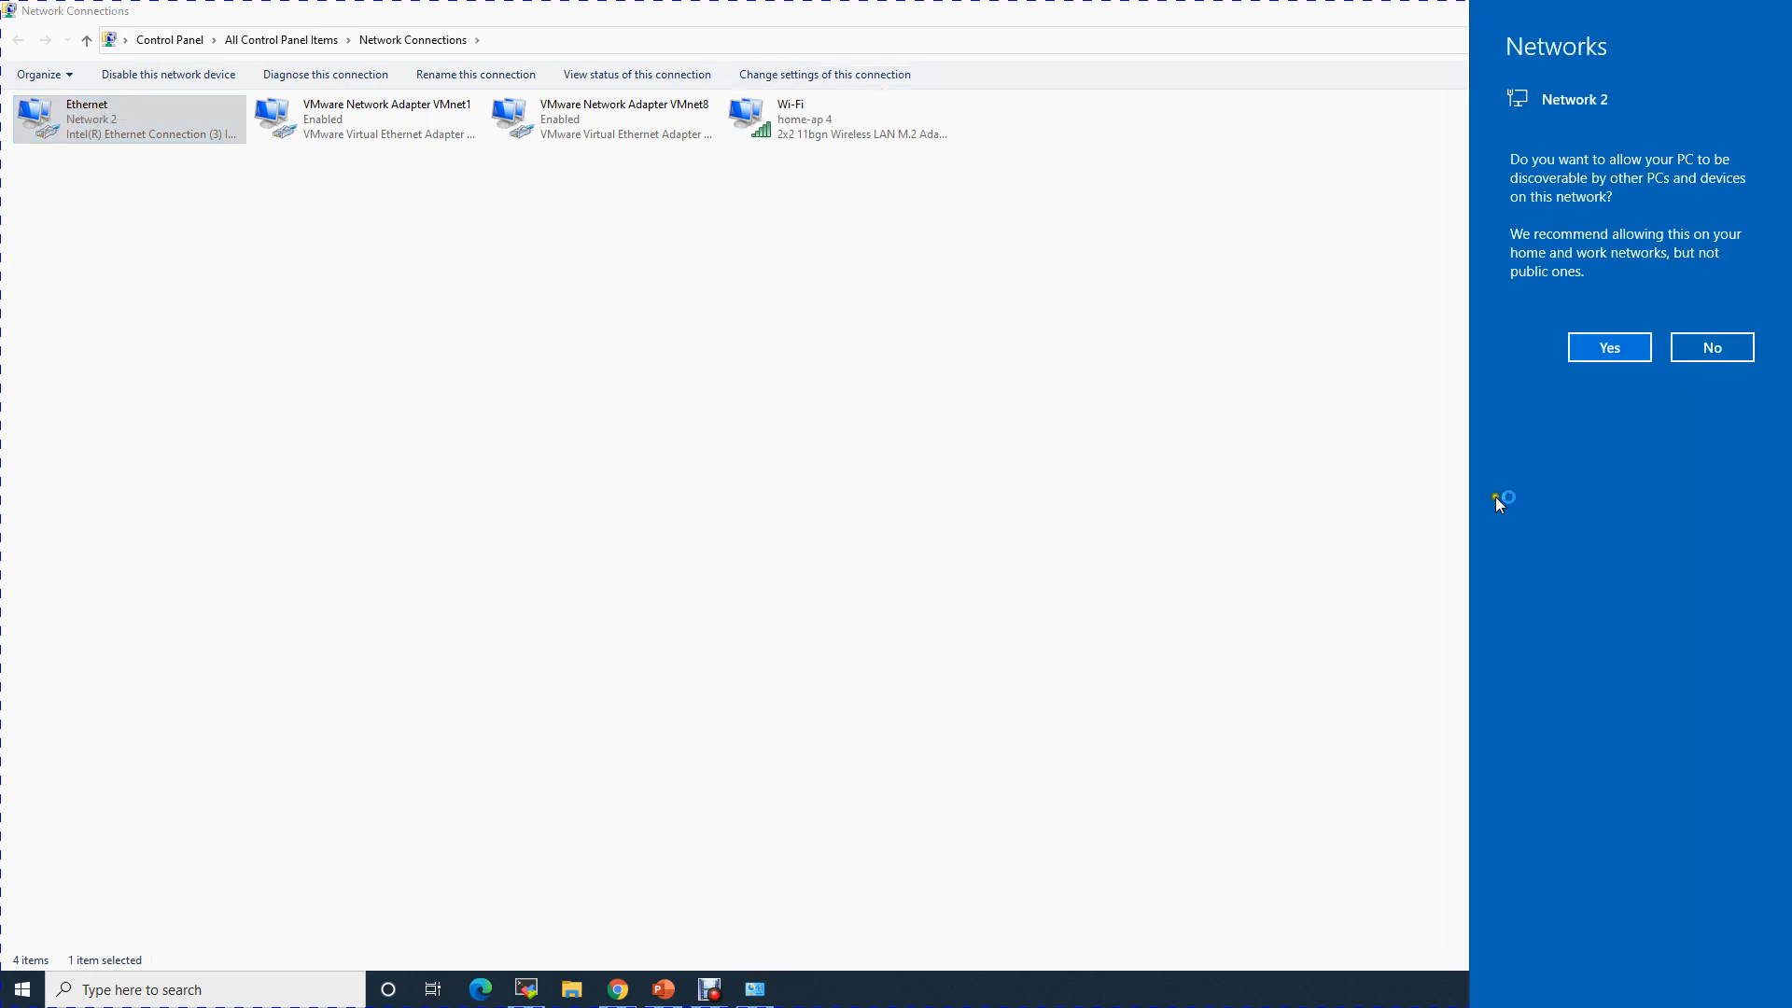
click(1721, 353)
click(765, 728)
click(496, 262)
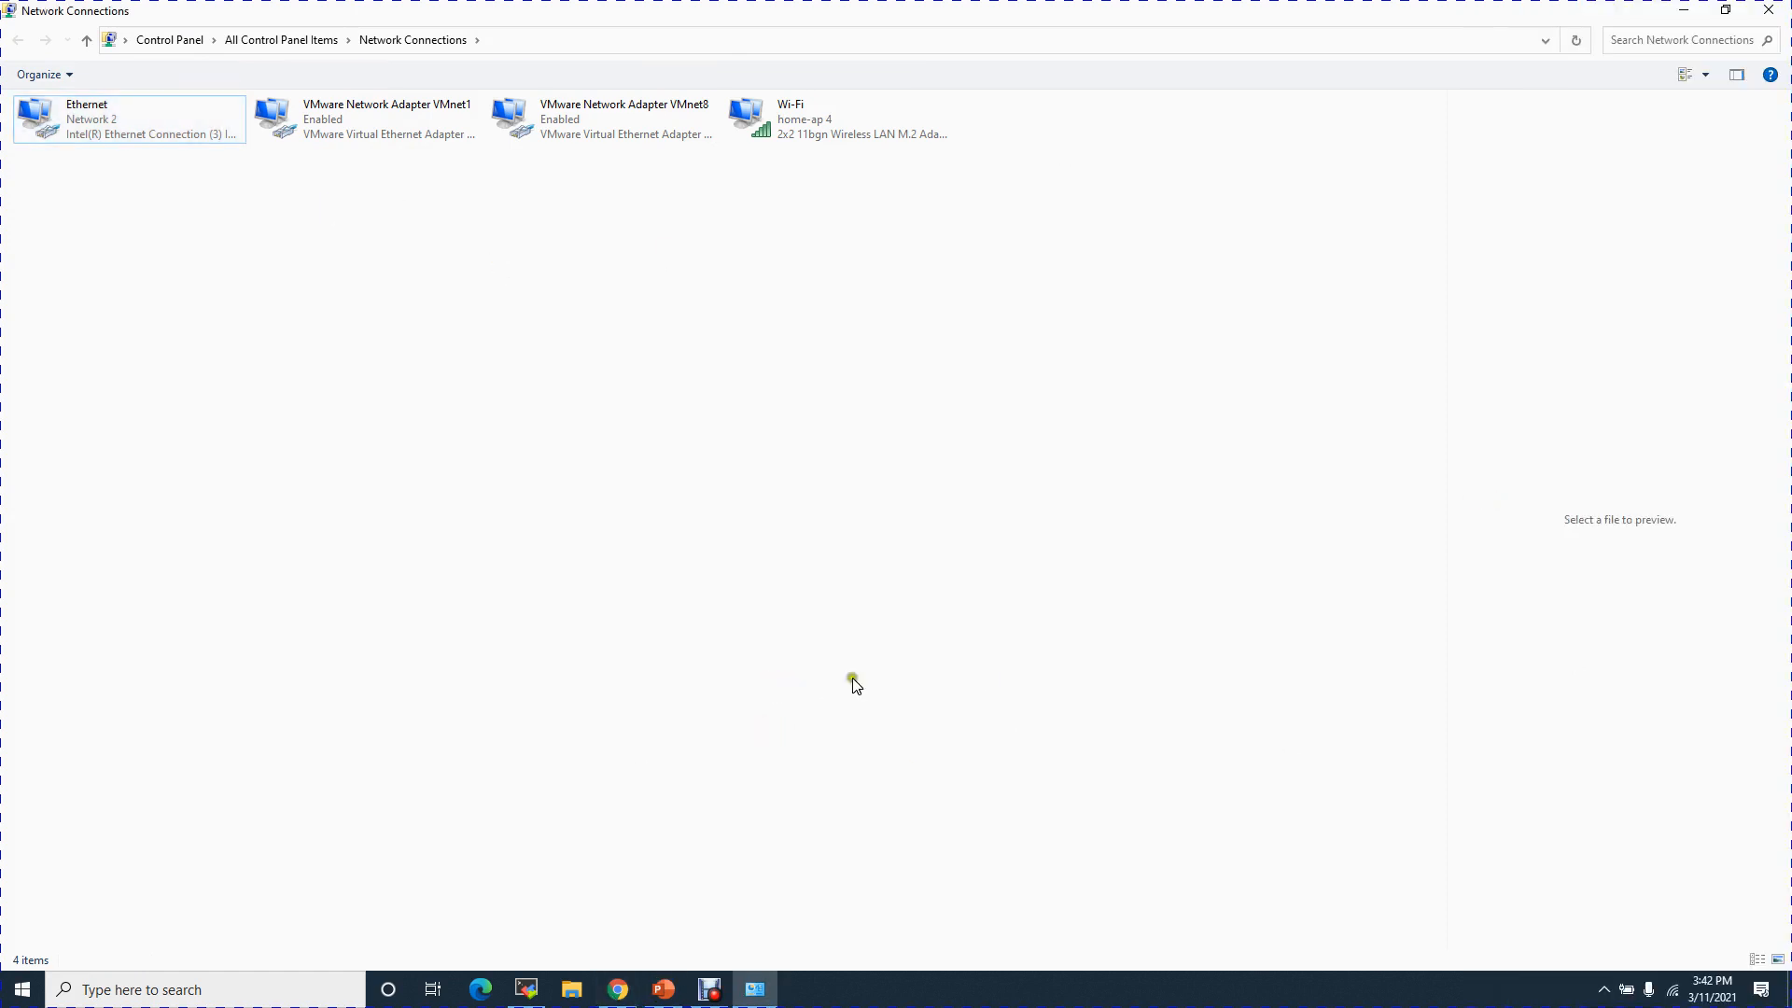
Restore the Ethernet adapter's IP address to 172.16.0.80, subnet mask to 255.255.254.0 and default gateway to 172.16.1.1.
right_click(137, 136)
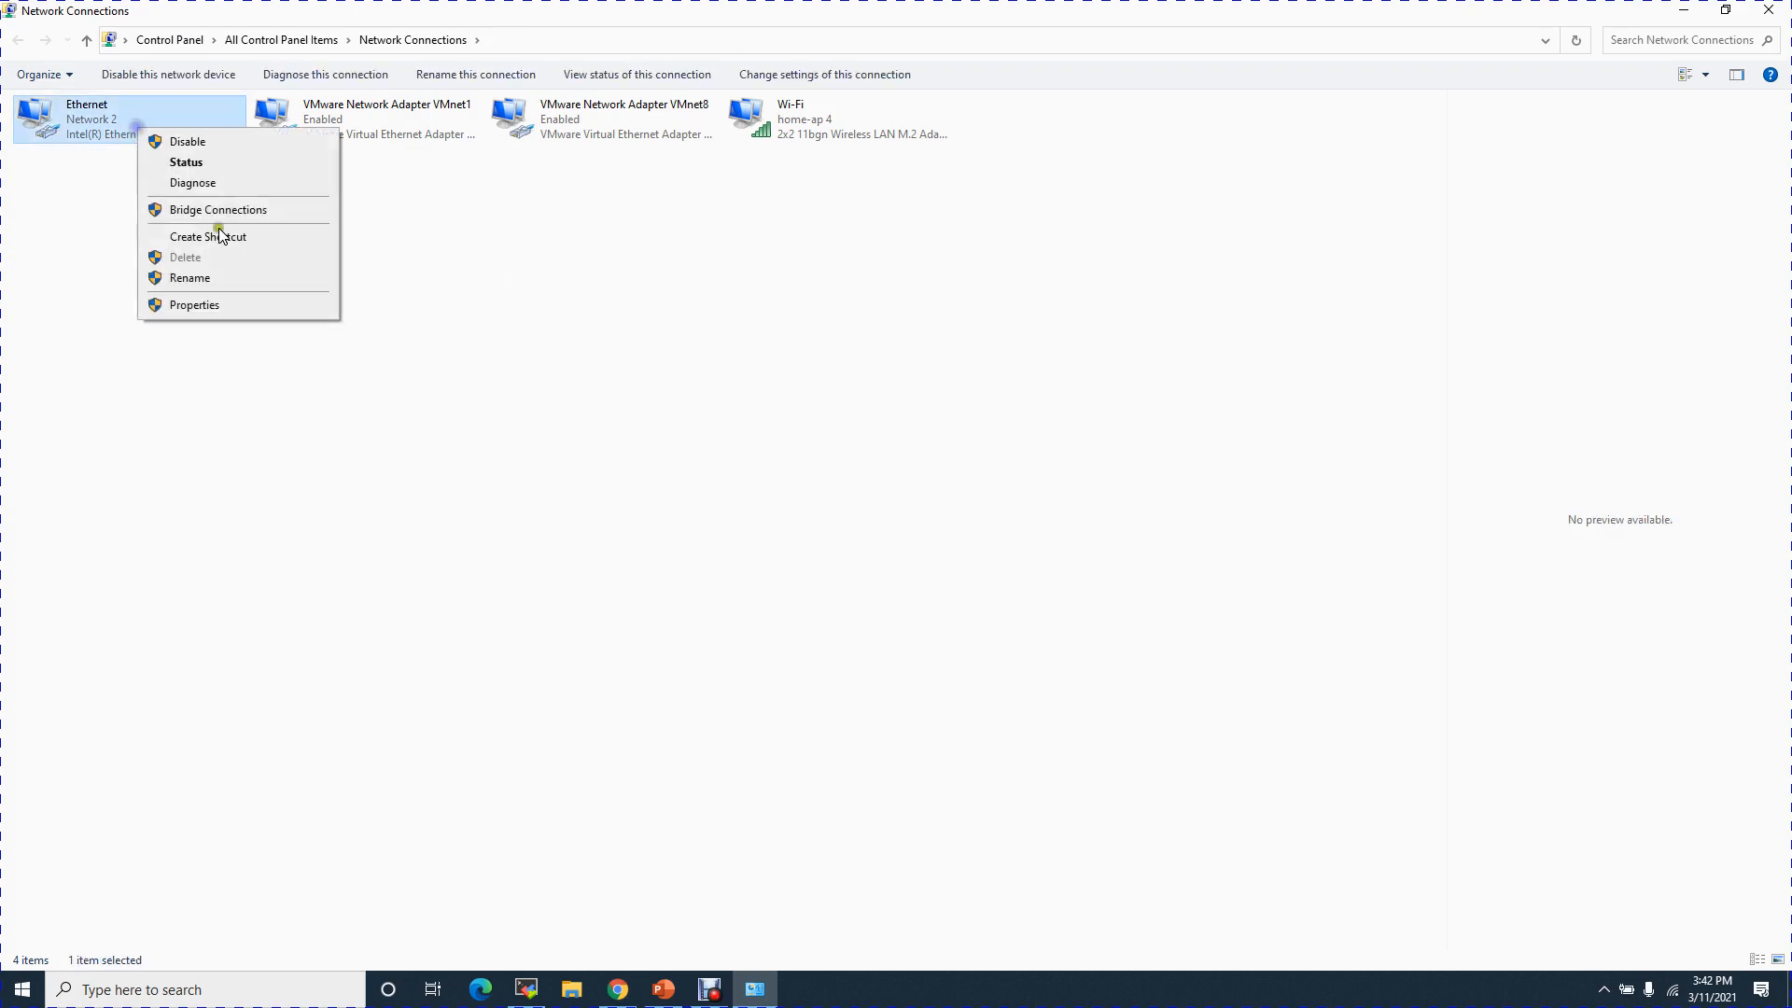
click(199, 307)
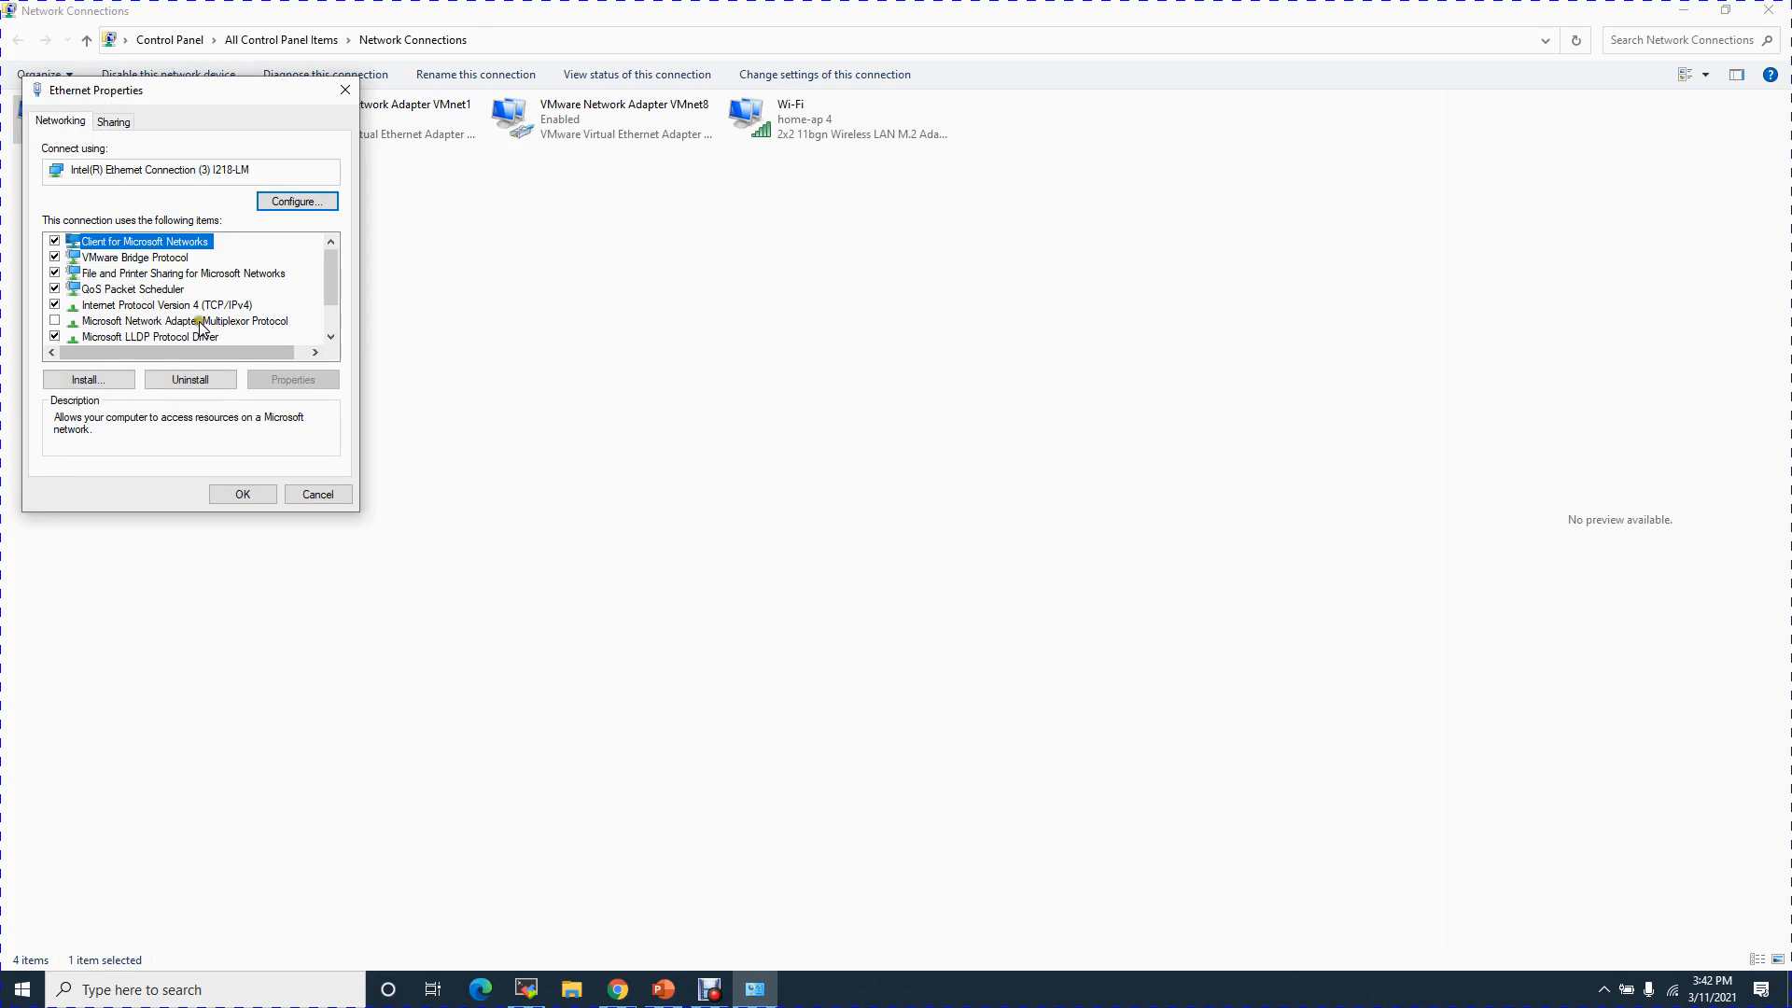
click(191, 306)
click(303, 383)
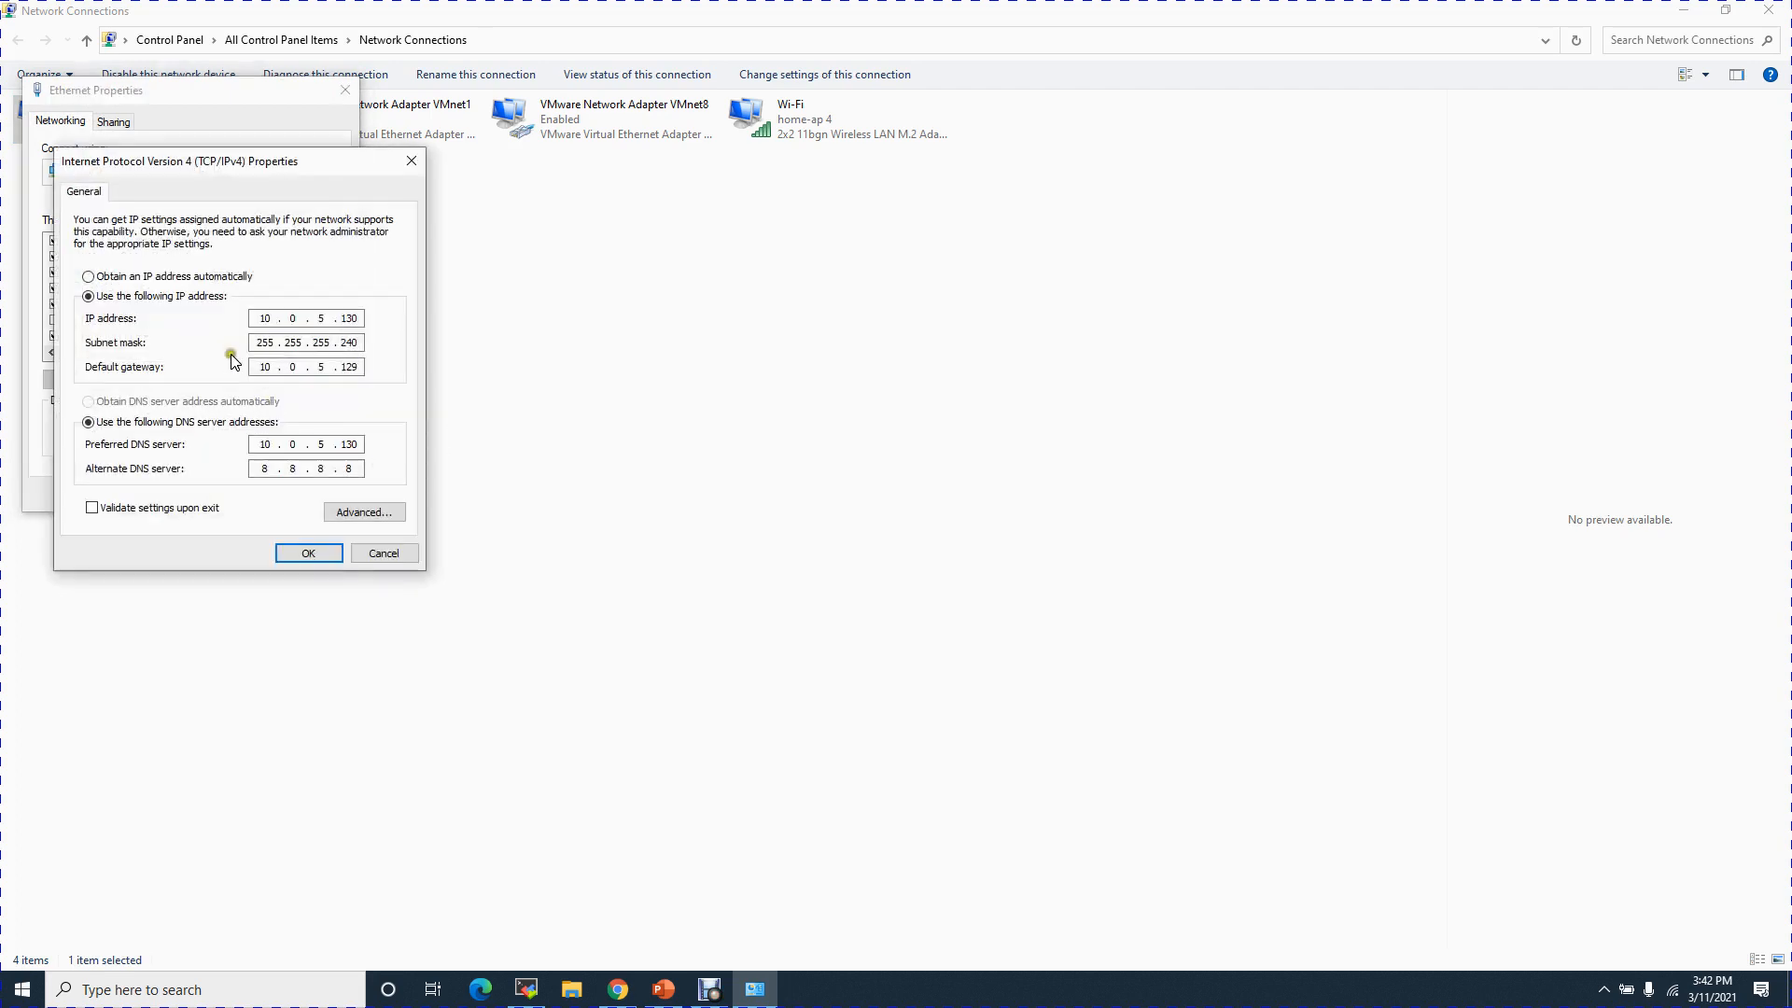
click(185, 277)
click(185, 296)
text(172.16.0.82)
key(BackSpace)
text(0)
key(Tab)
text(255 . 255 . 25)
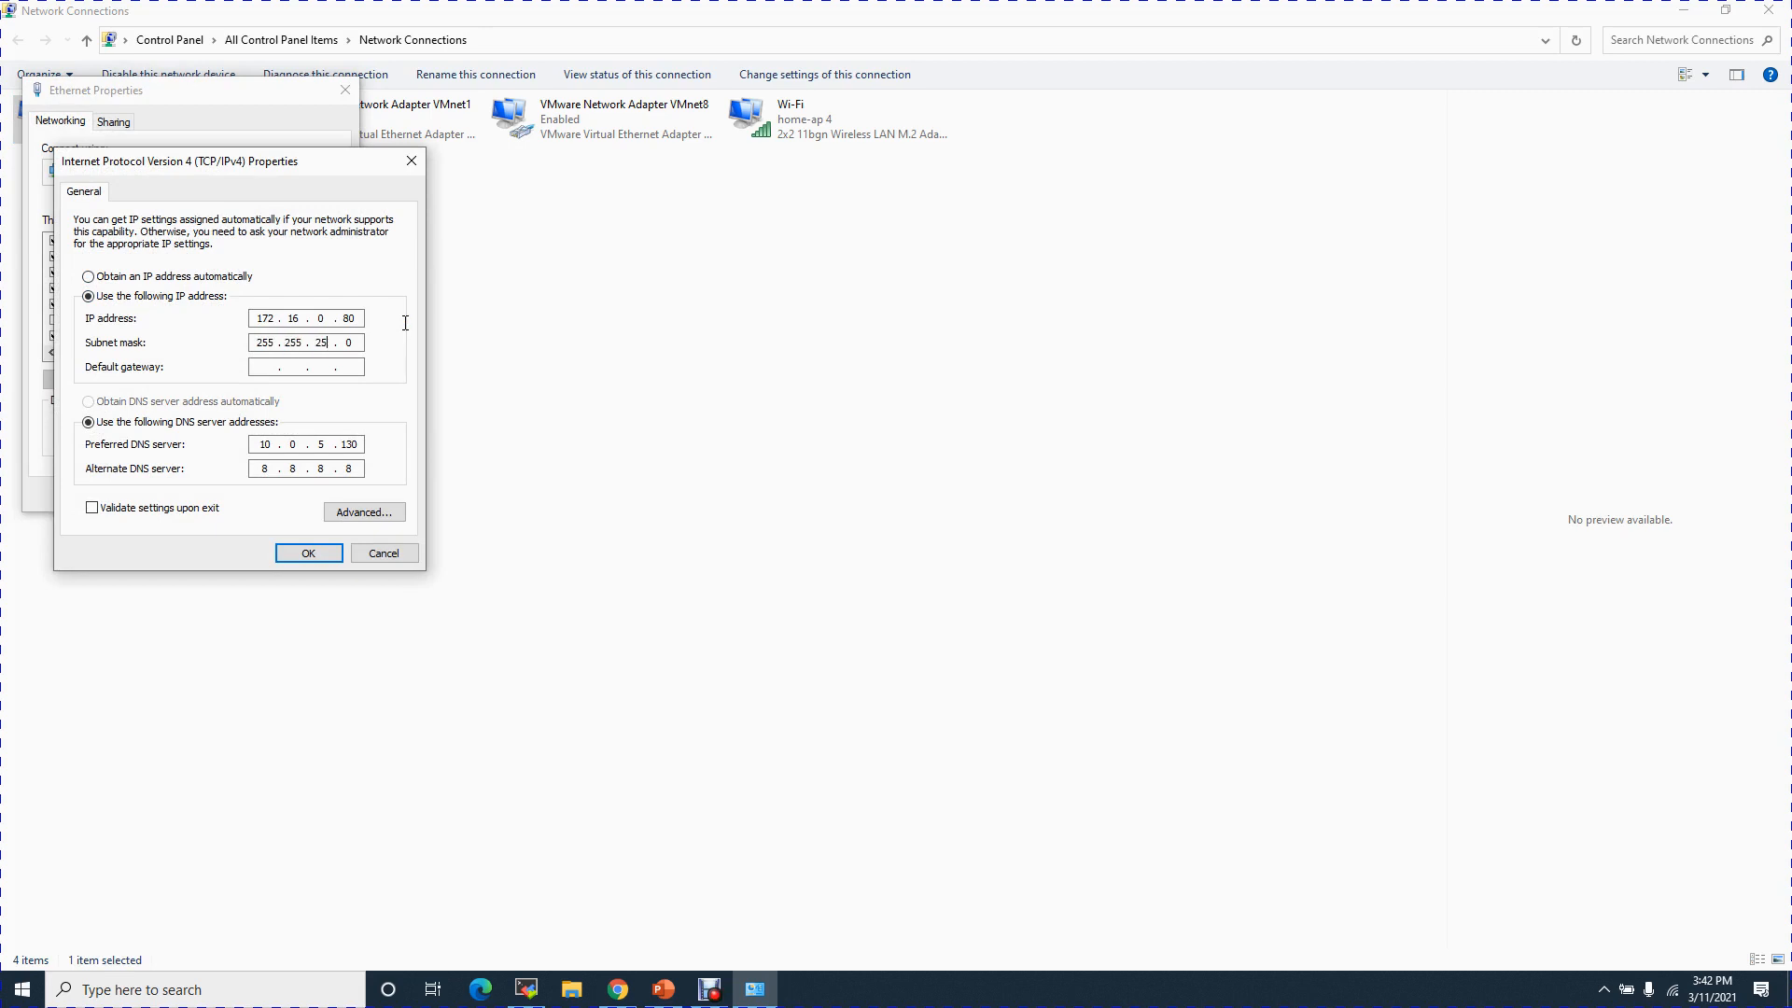
text(4)
key(Tab)
text(172.16.1.1)
Restore the Ethernet adapter's preferred DNS server to 202.56.215.54, save the settings and close Network Connections.
key(Tab)
key(Tab)
text(172 . 16 . 1 . 1)
key(BackSpace)
key(BackSpace)
key(BackSpace)
key(BackSpace)
key(BackSpace)
key(BackSpace)
text(202 . 56 . 215 . 54)
click(334, 555)
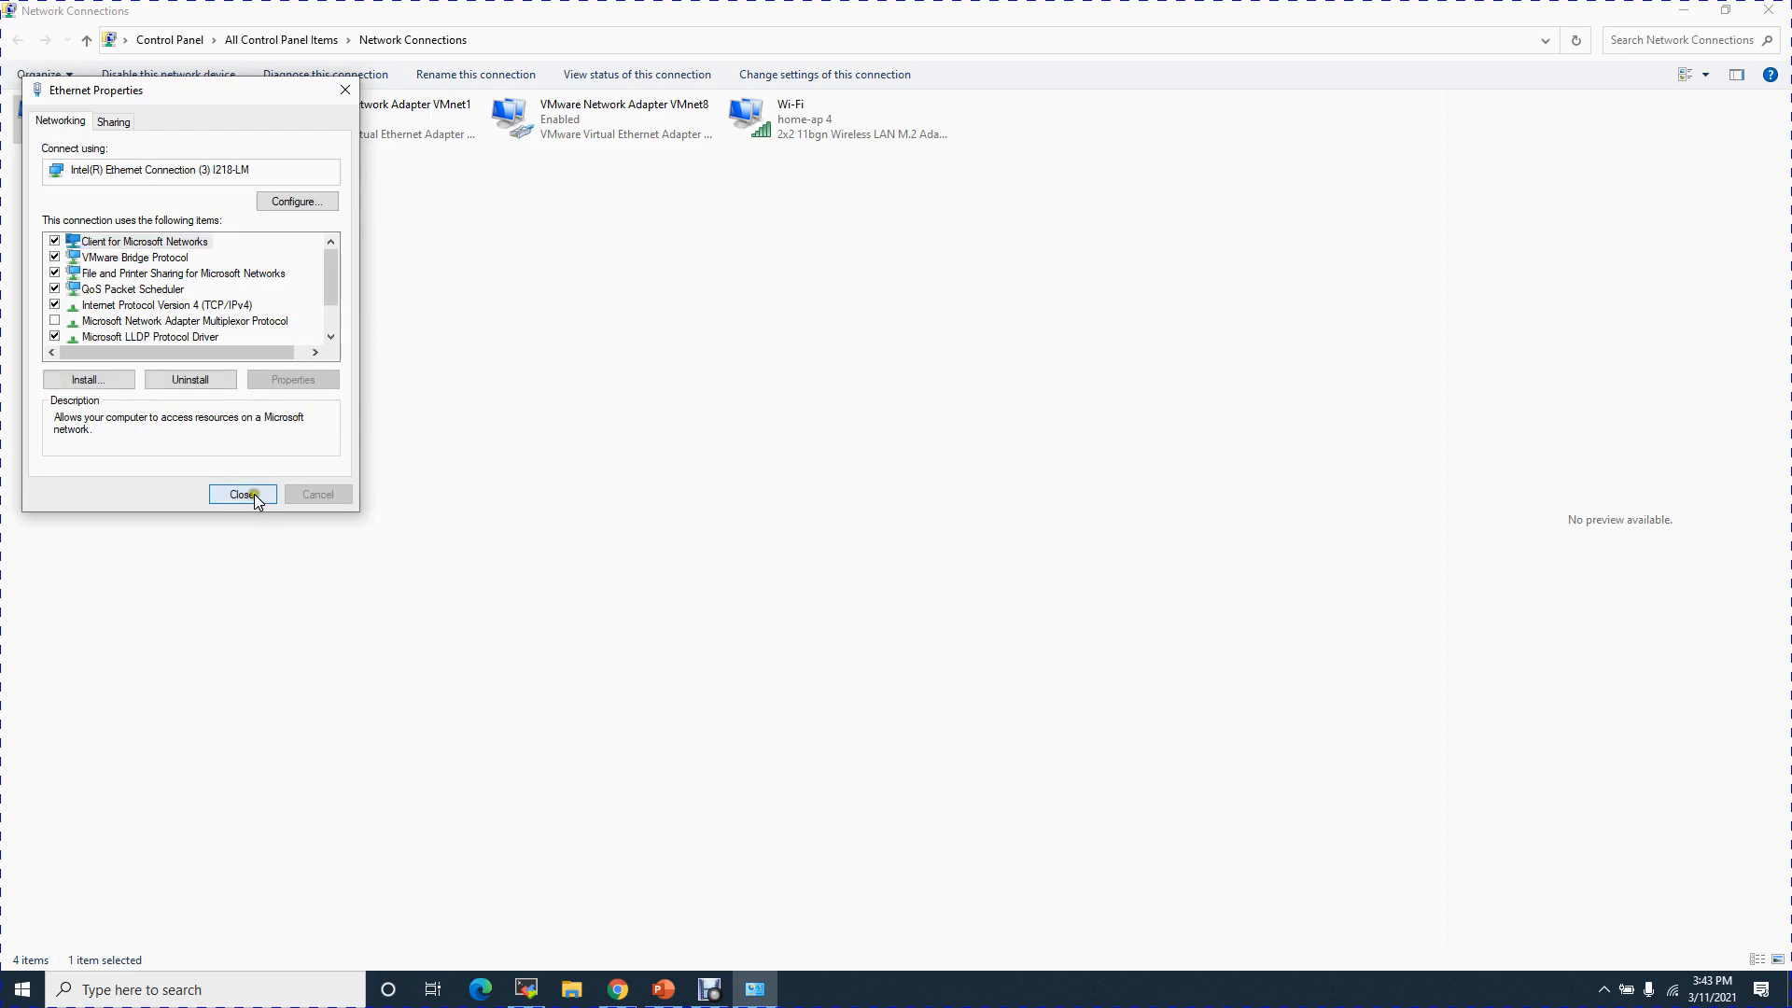
key(Return)
click(1768, 10)
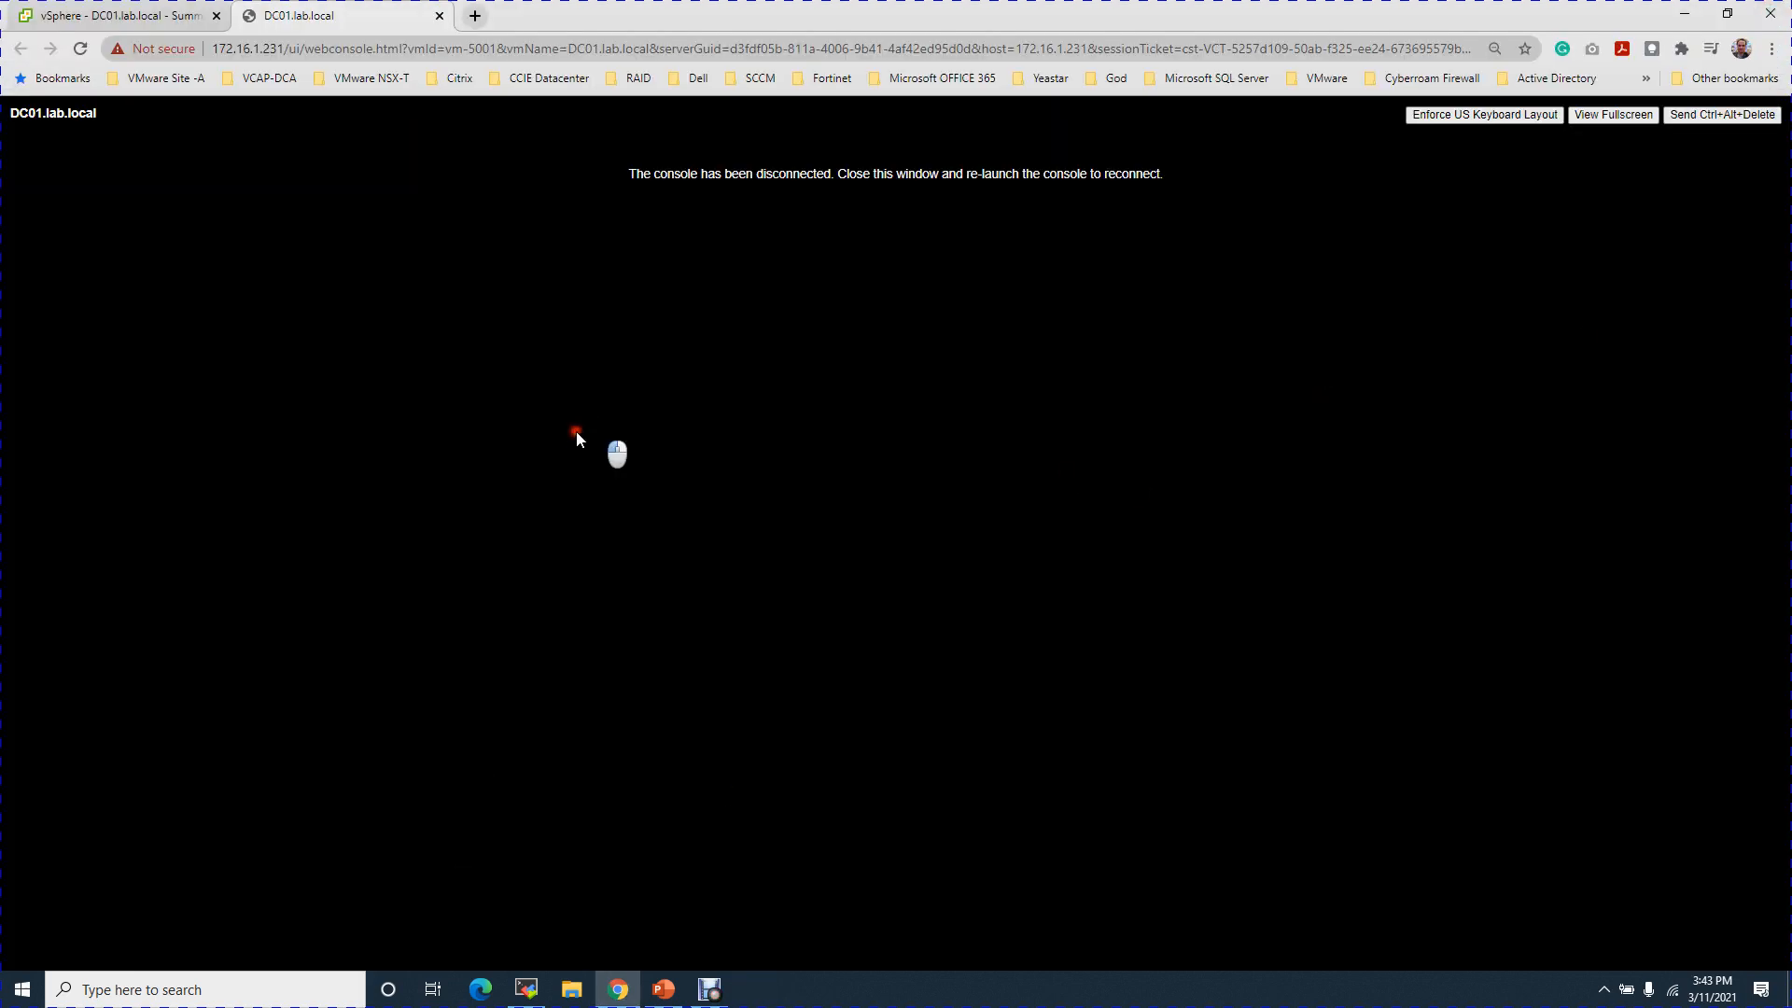
Reconnect the DC01.lab.local console and open its Network Connections by running ncpa.cpl.
click(76, 49)
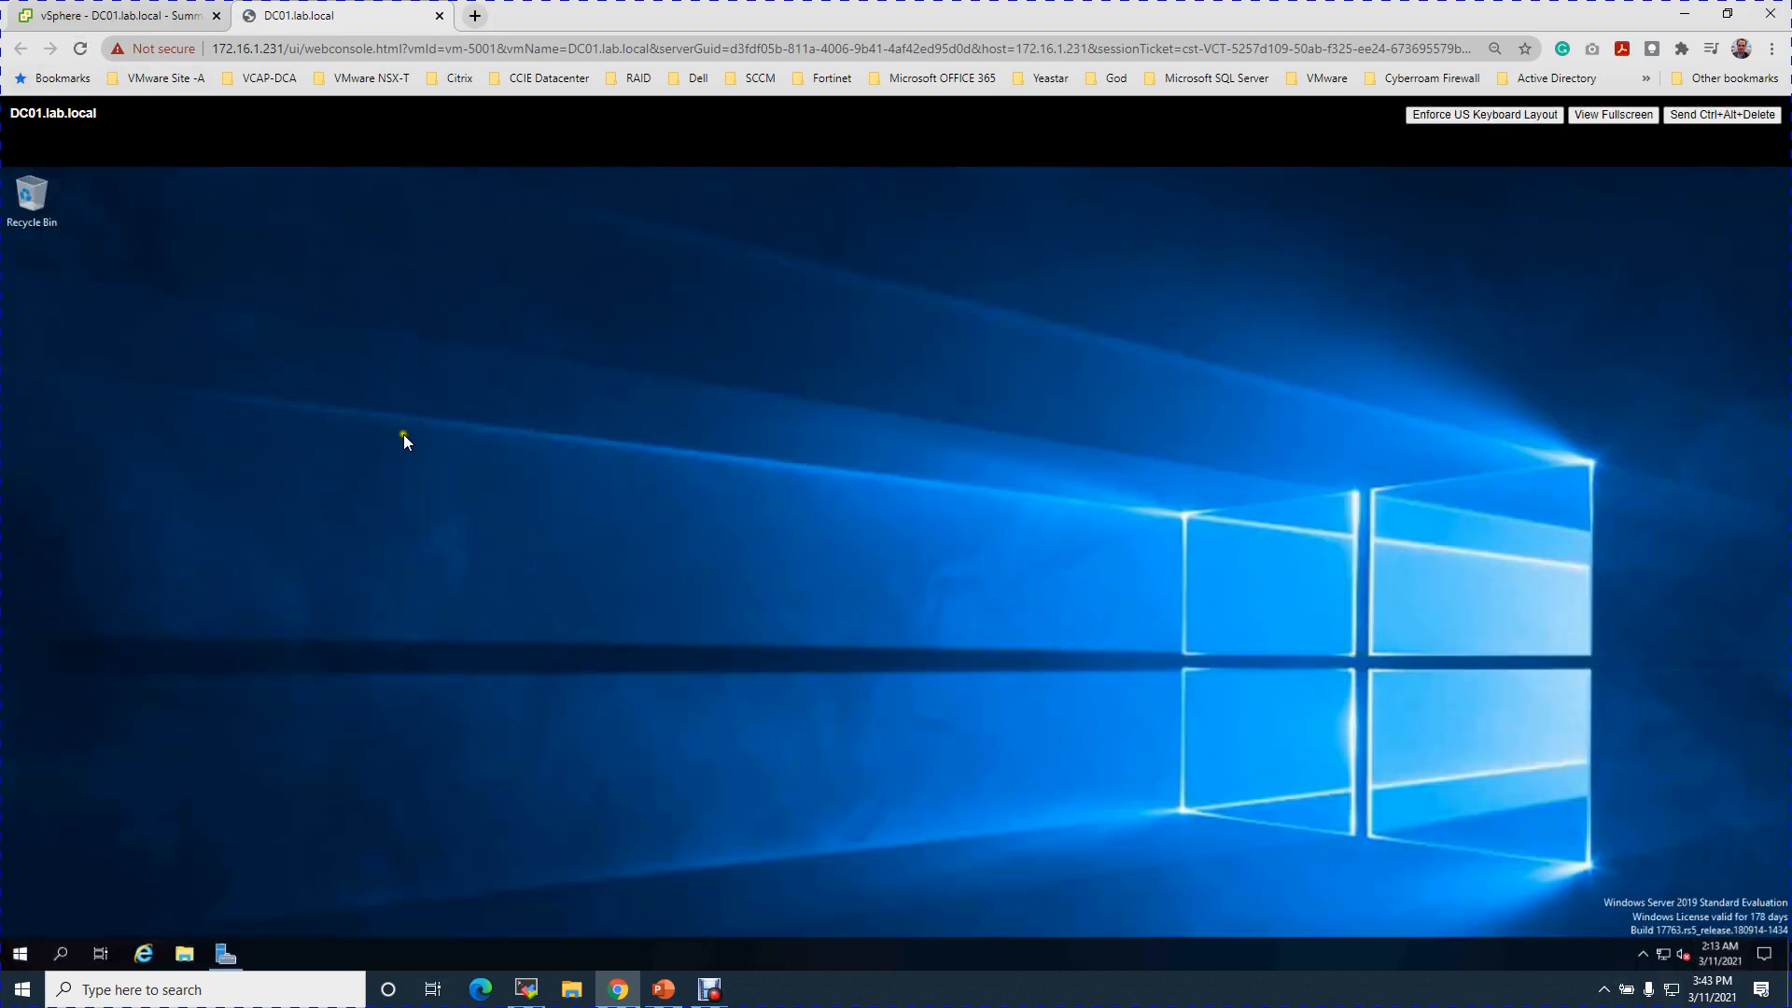
right_click(19, 952)
click(76, 868)
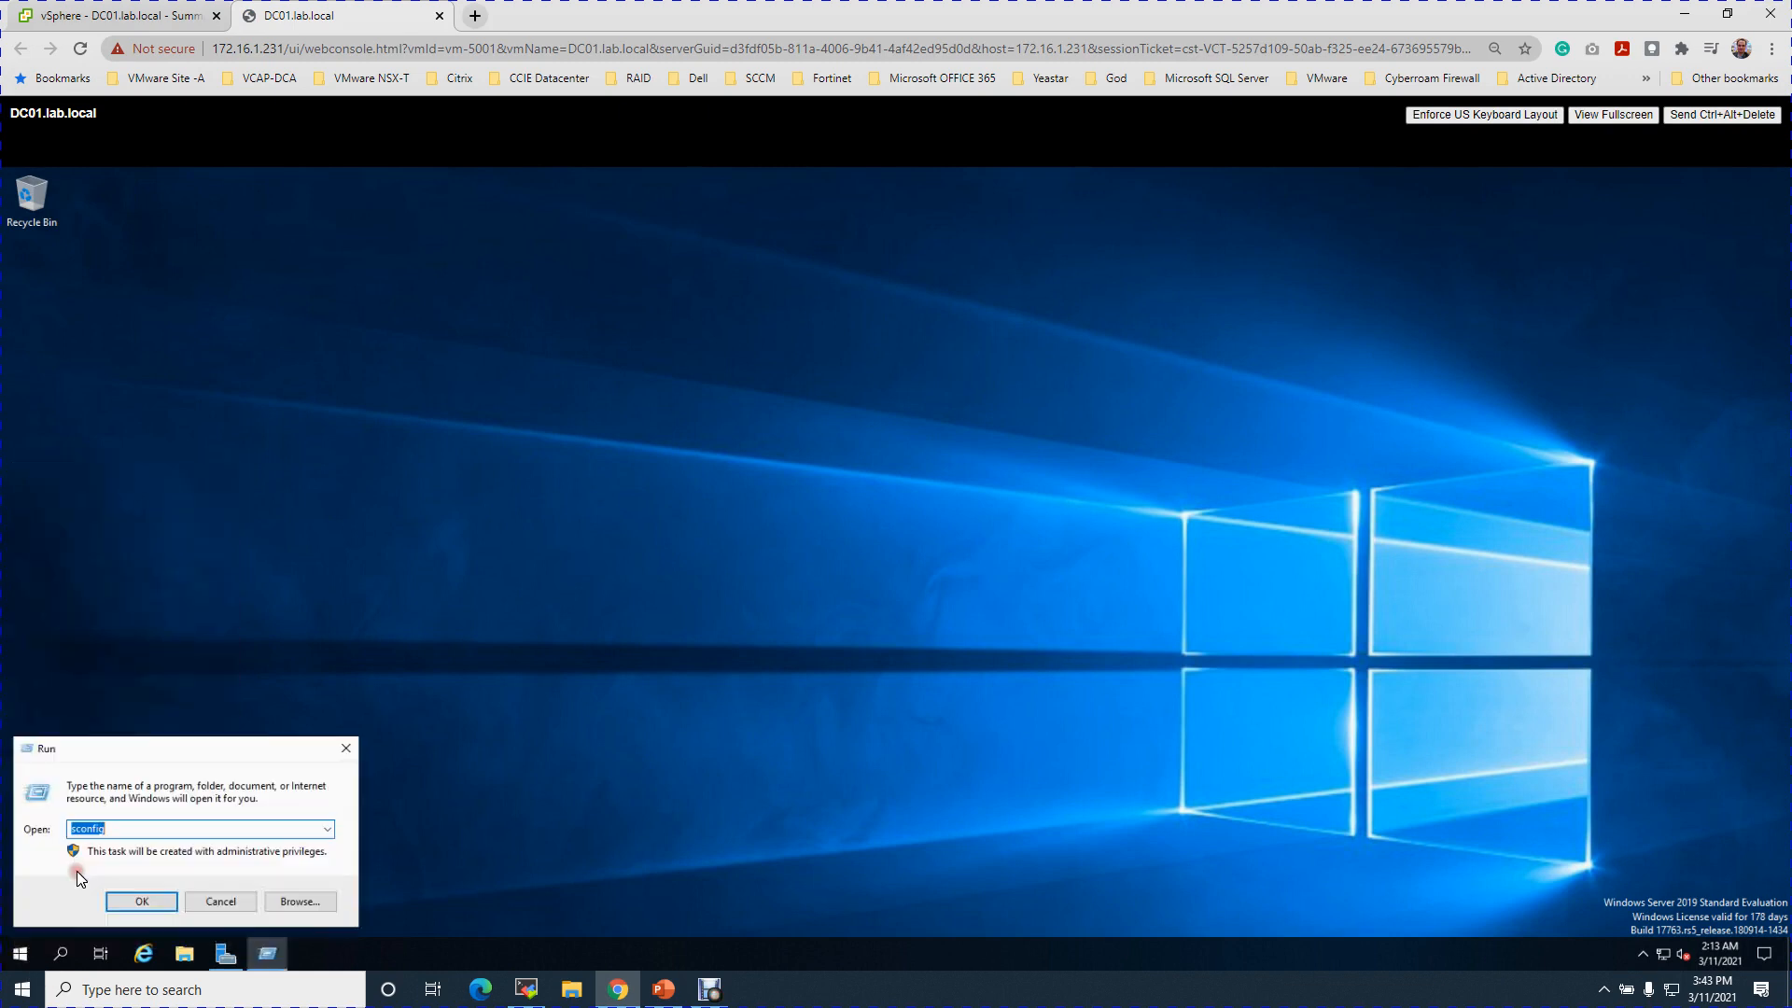
click(321, 830)
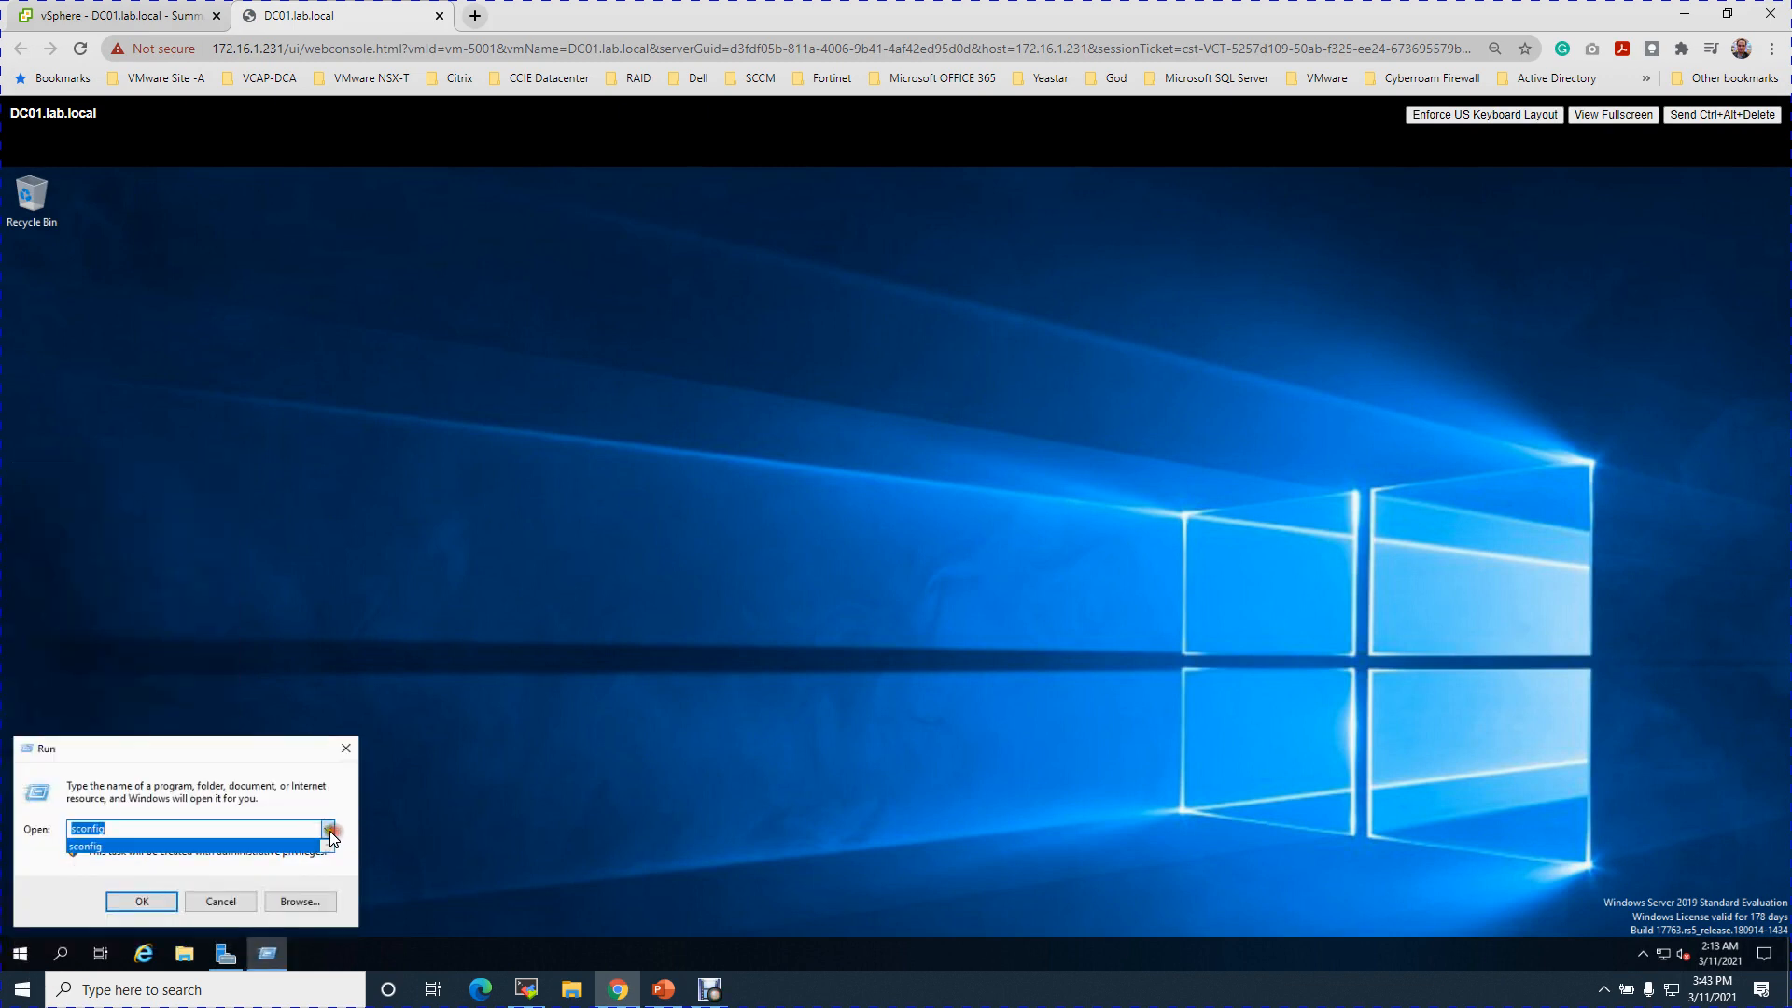
click(297, 845)
key(BackSpace)
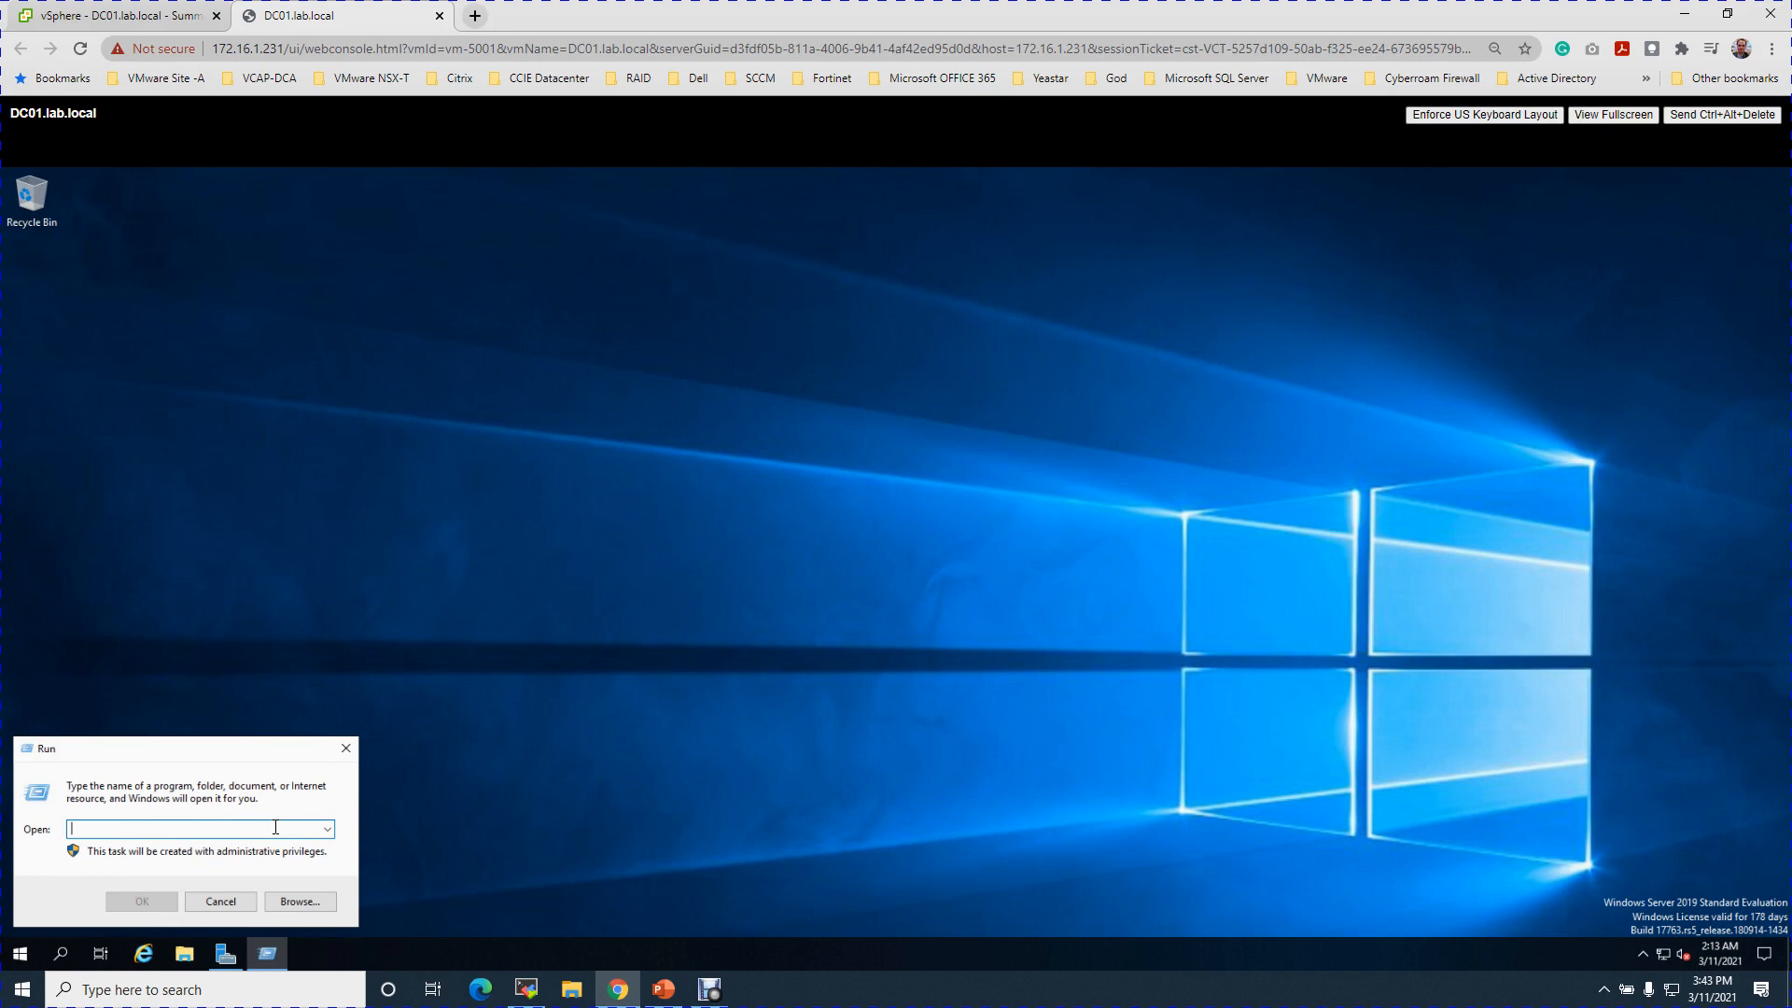
text(ncpa)
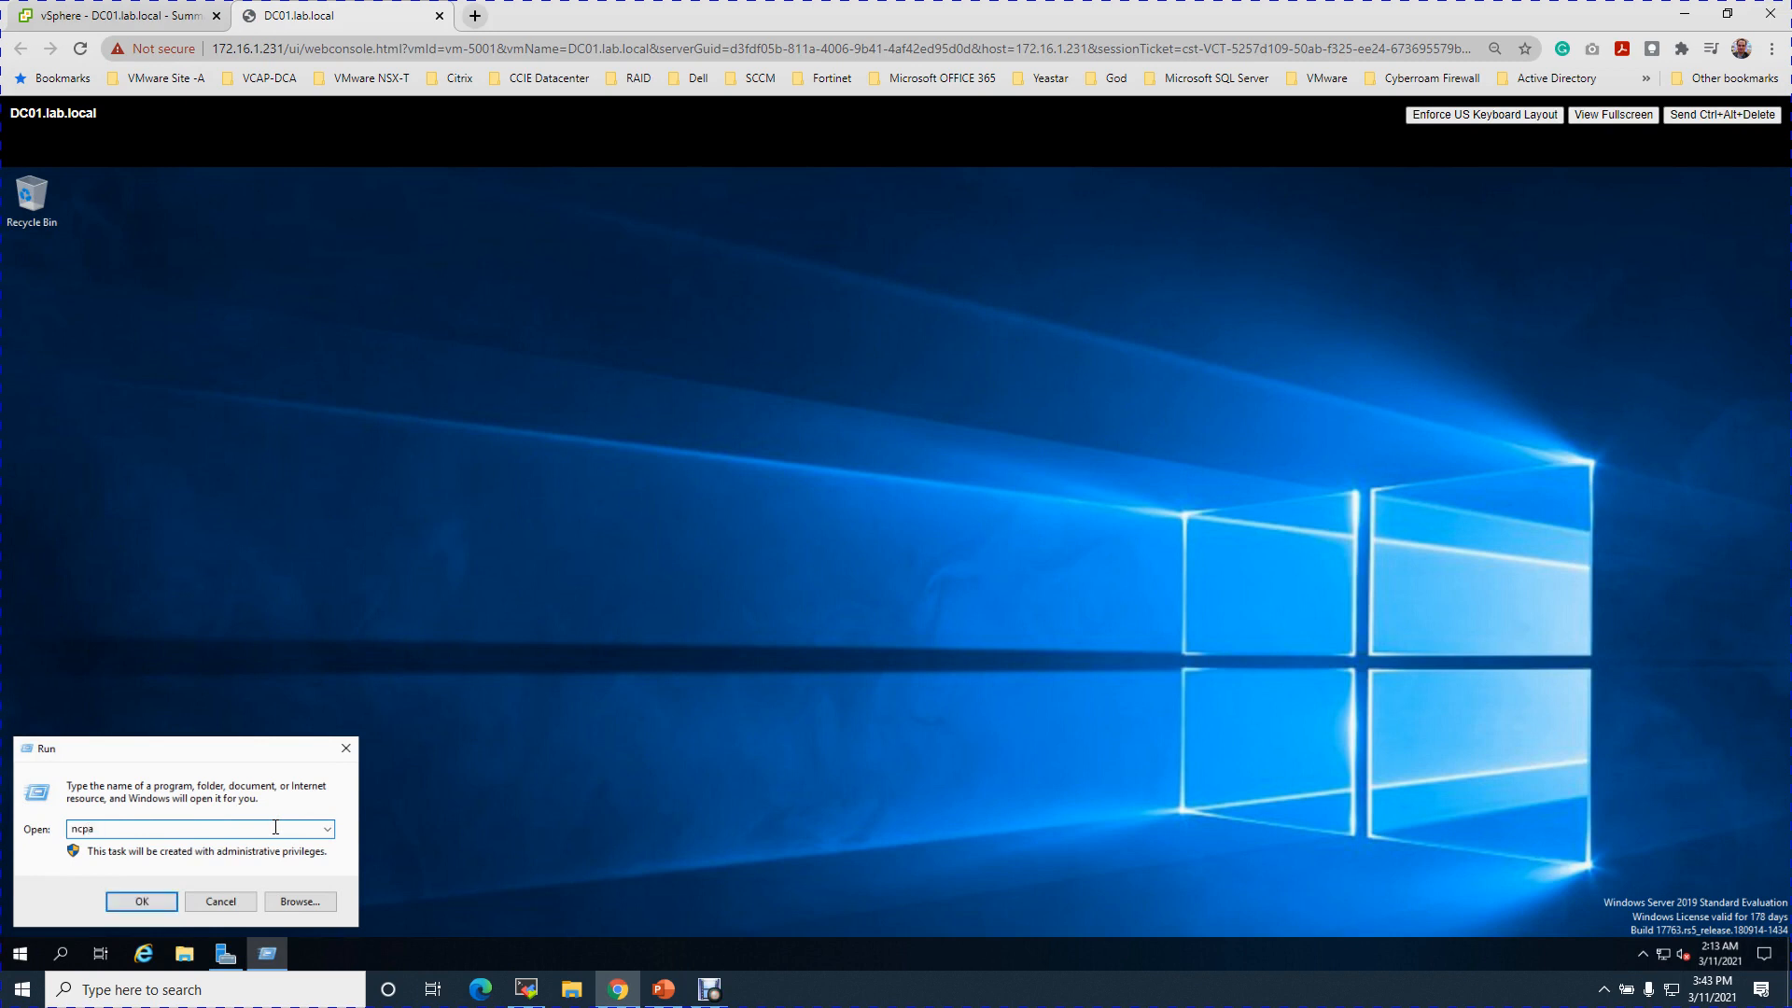
text(.cpl)
key(Return)
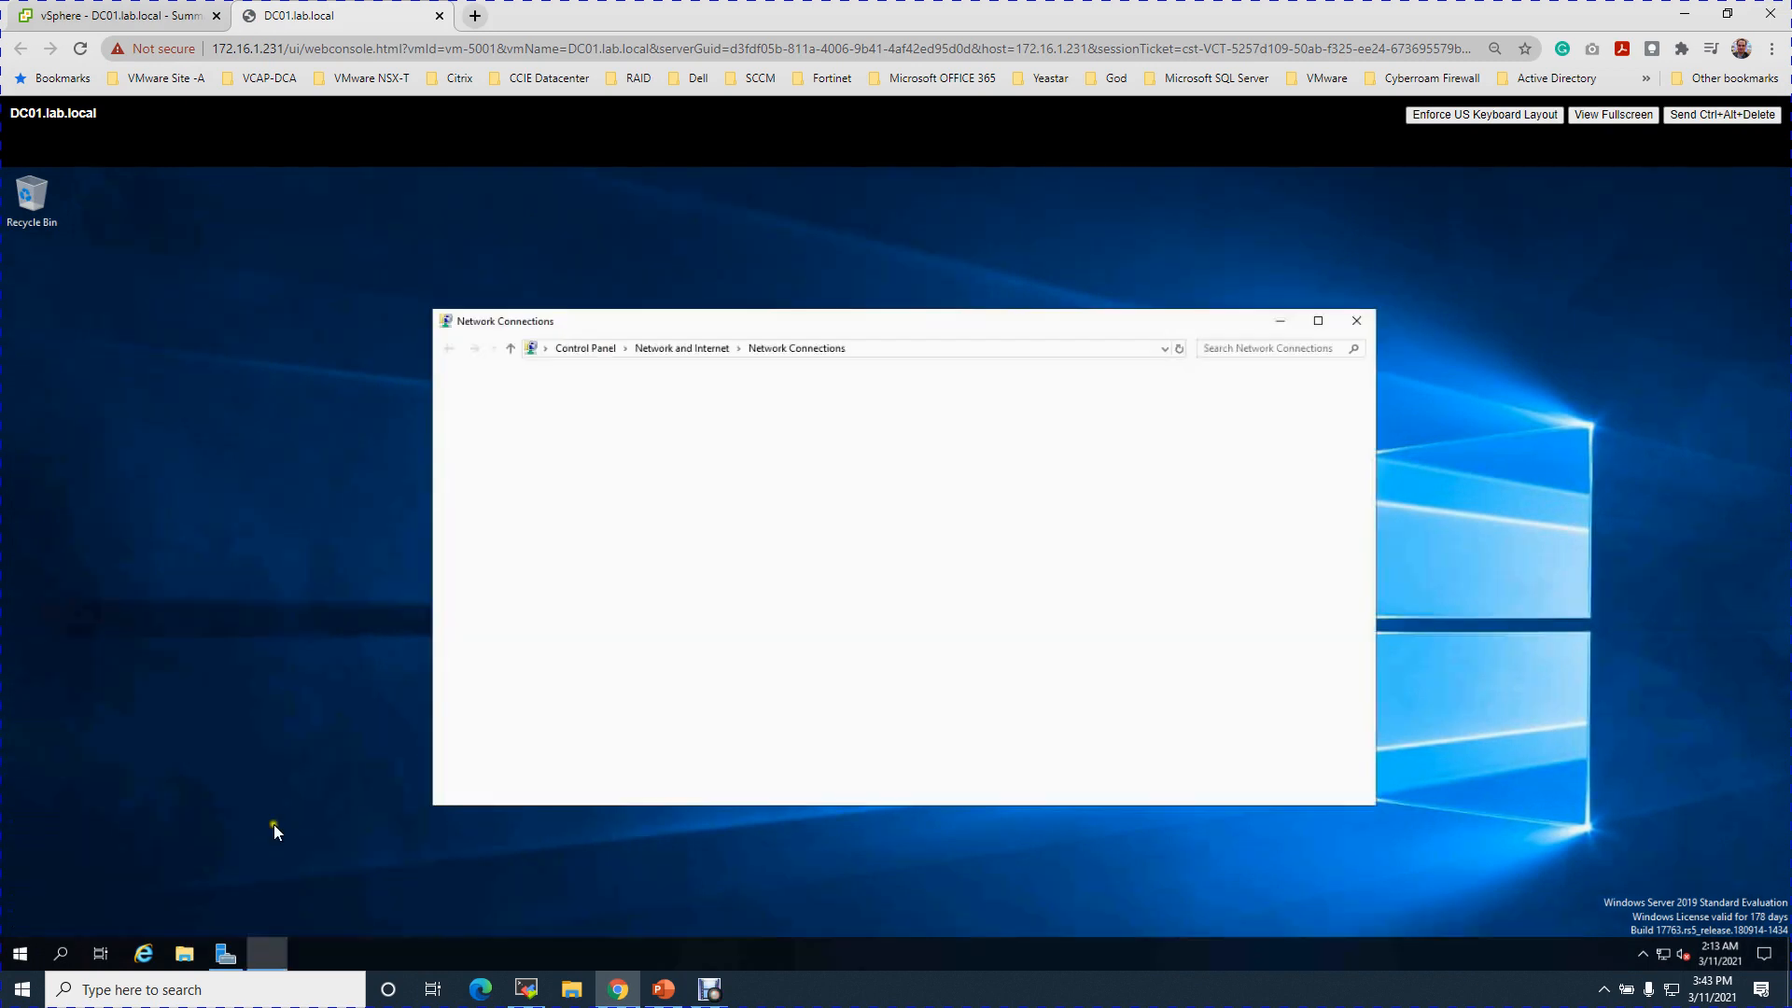
Disable Internet Protocol Version 6 (TCP/IPv6) in the properties of DC01's Ethernet0 adapter.
click(500, 418)
right_click(502, 425)
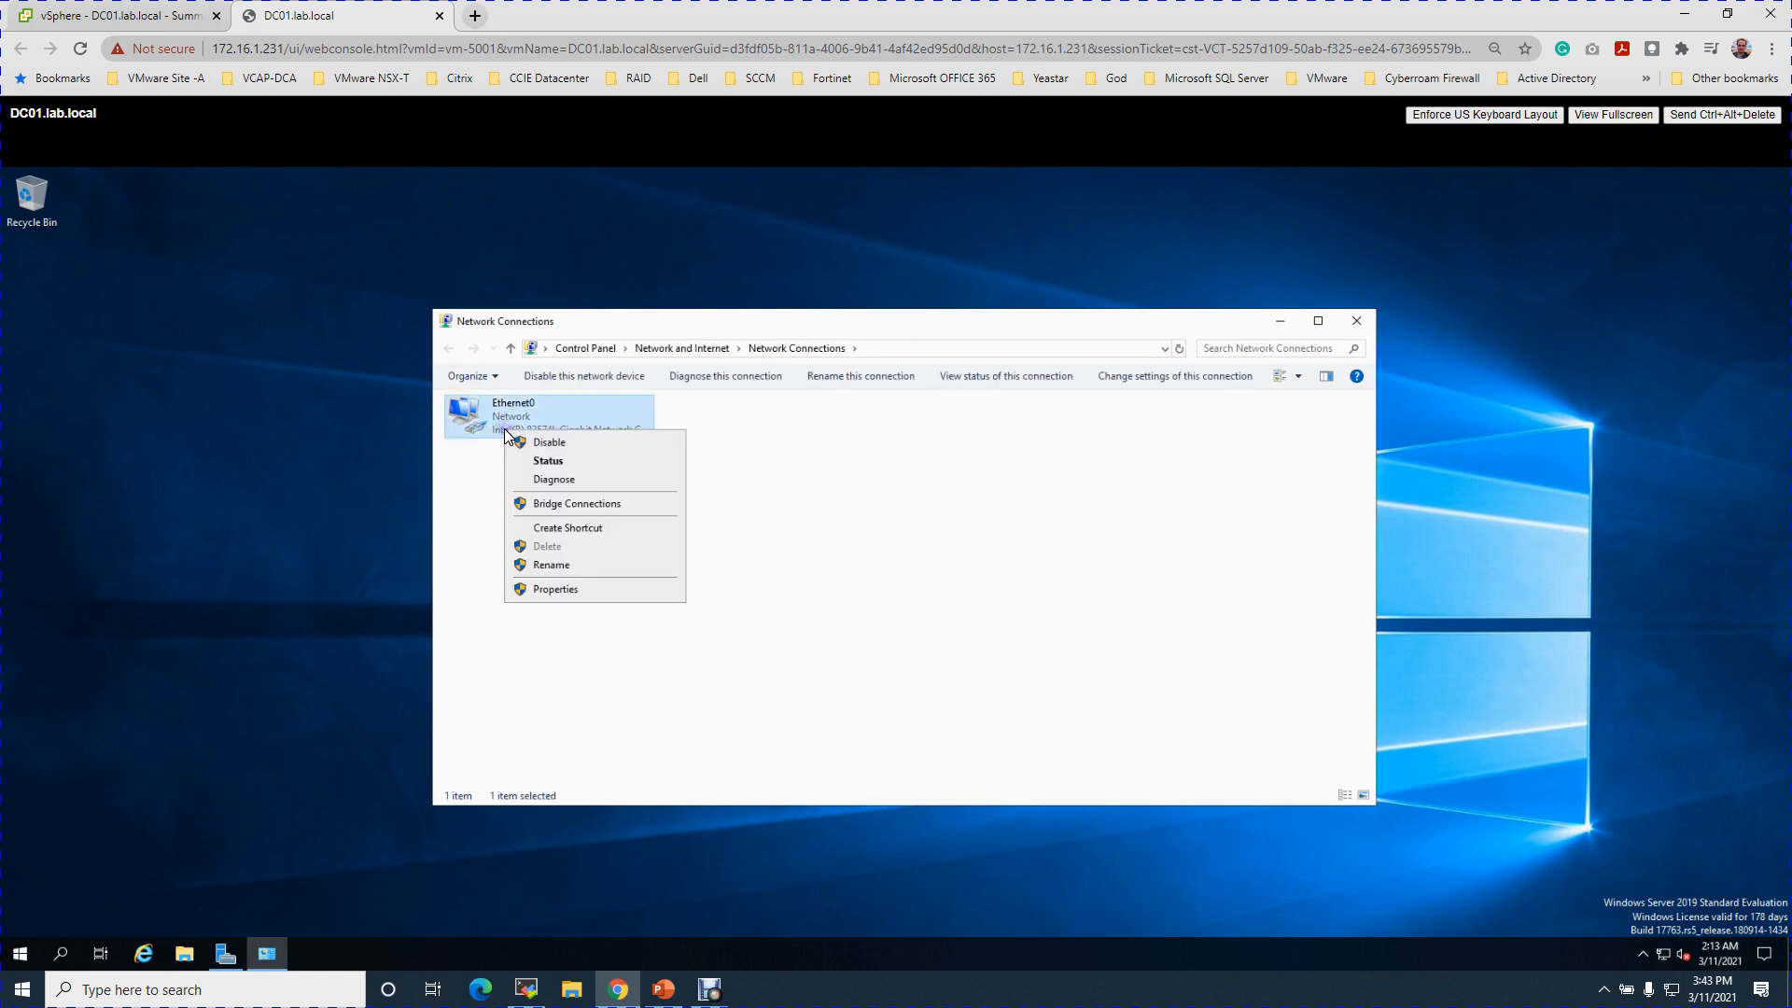
click(543, 589)
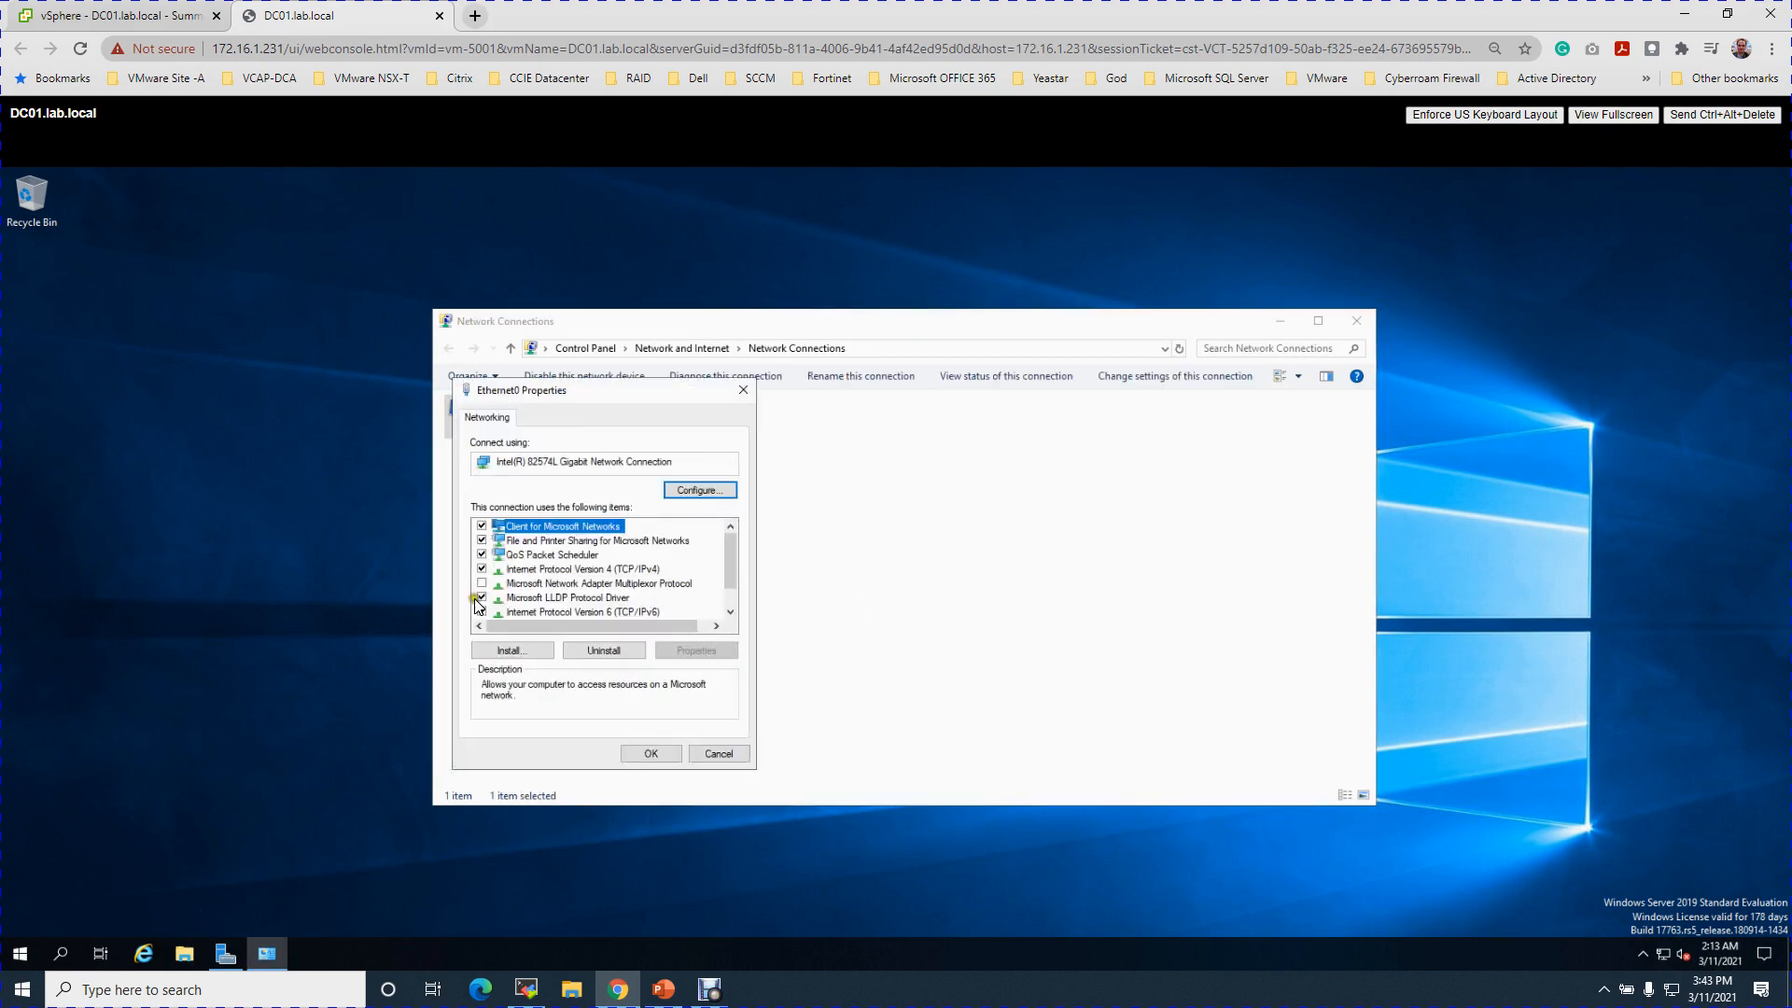
click(480, 612)
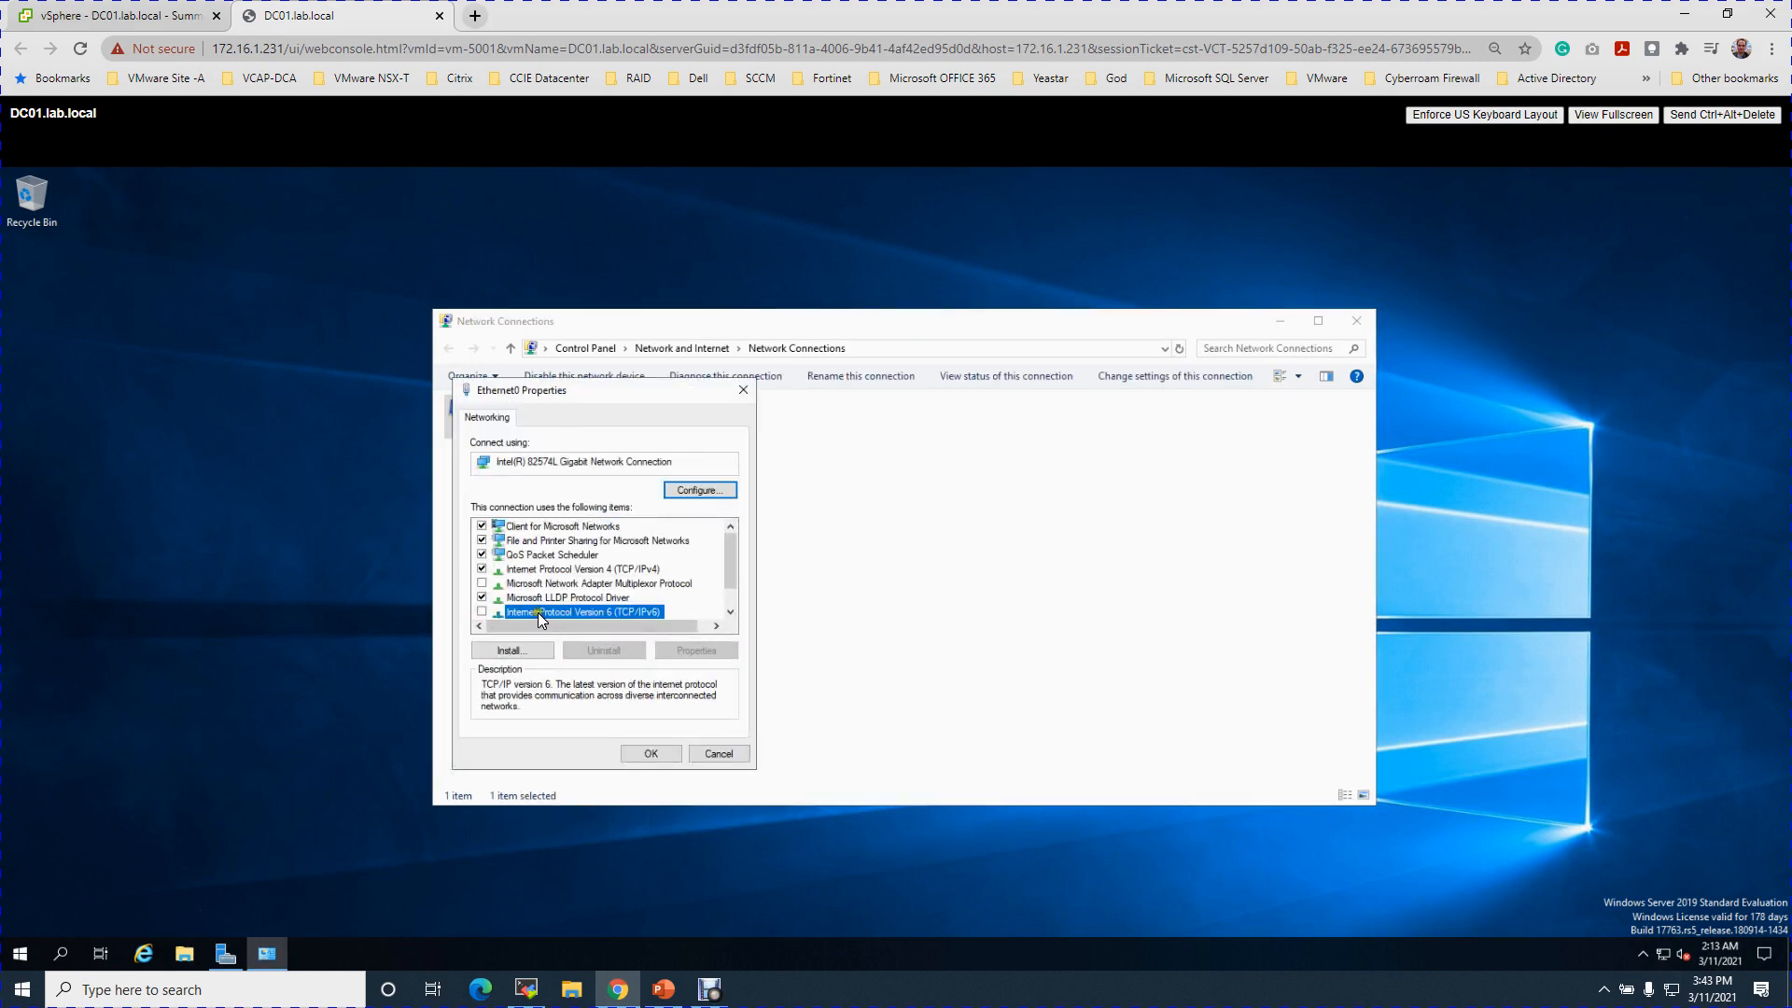
Assign DC01's Ethernet0 the static IPv4 address 10.0.5.130, subnet mask 255.255.255.240 and default gateway 10.0.5.129.
click(604, 571)
click(694, 650)
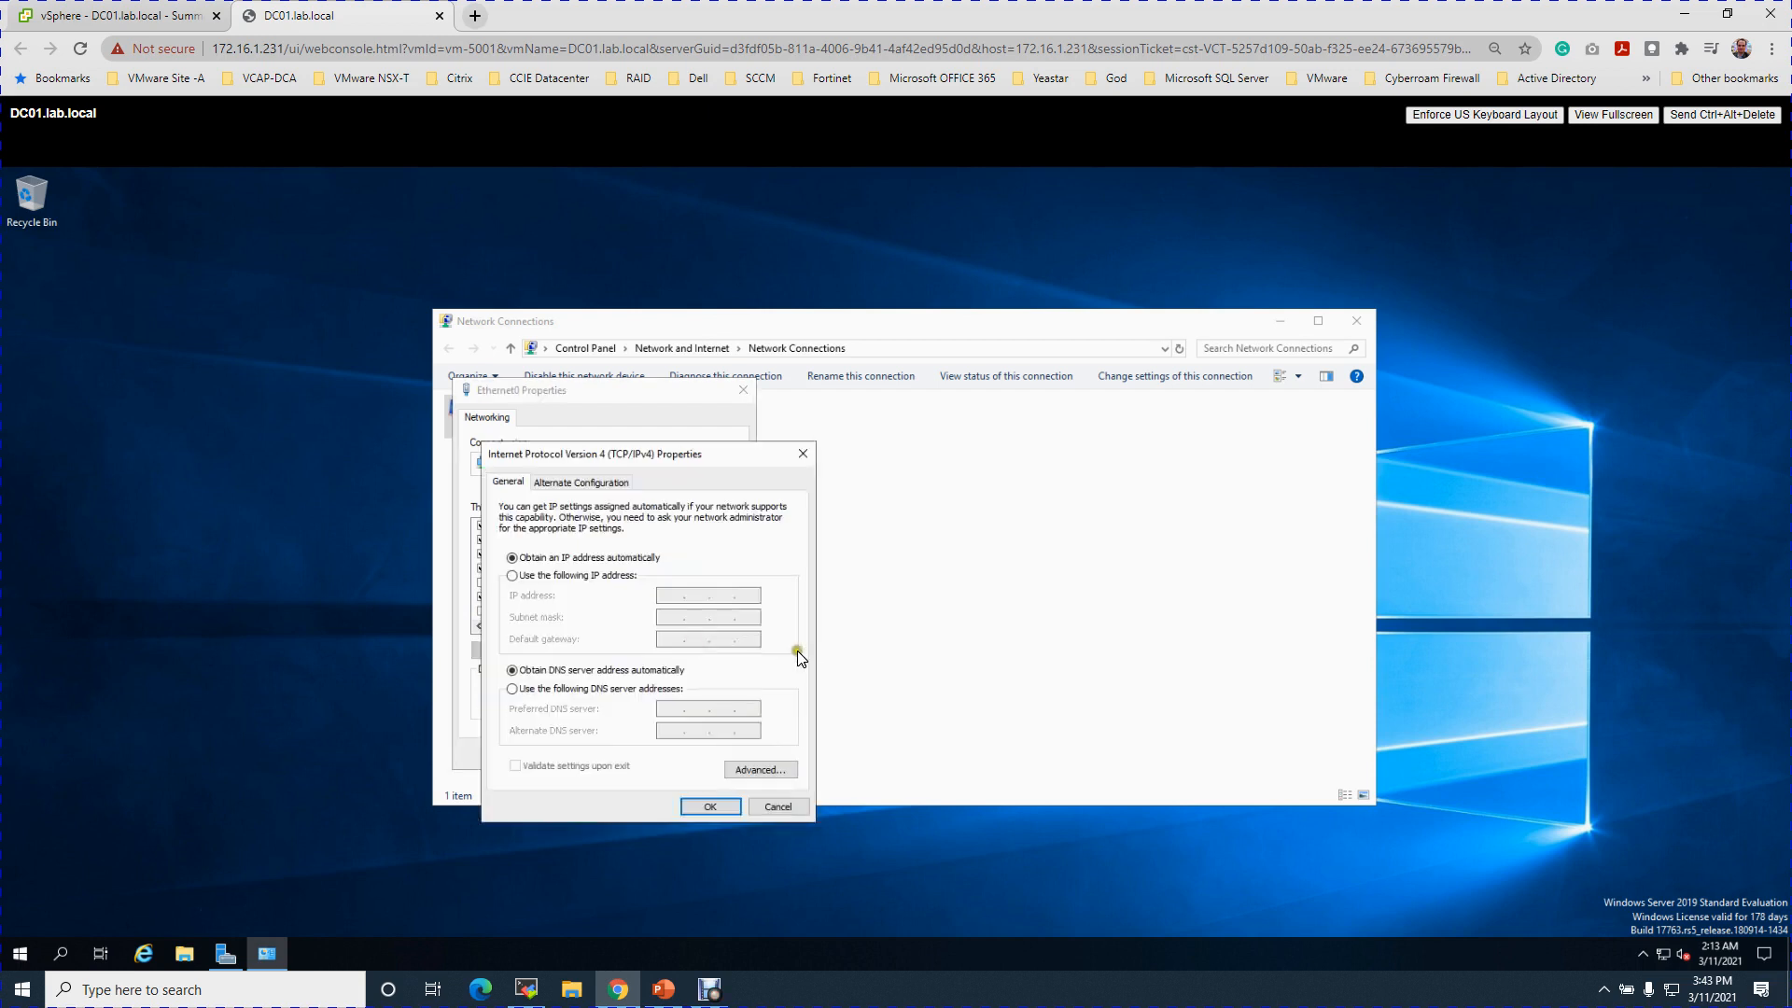
click(584, 574)
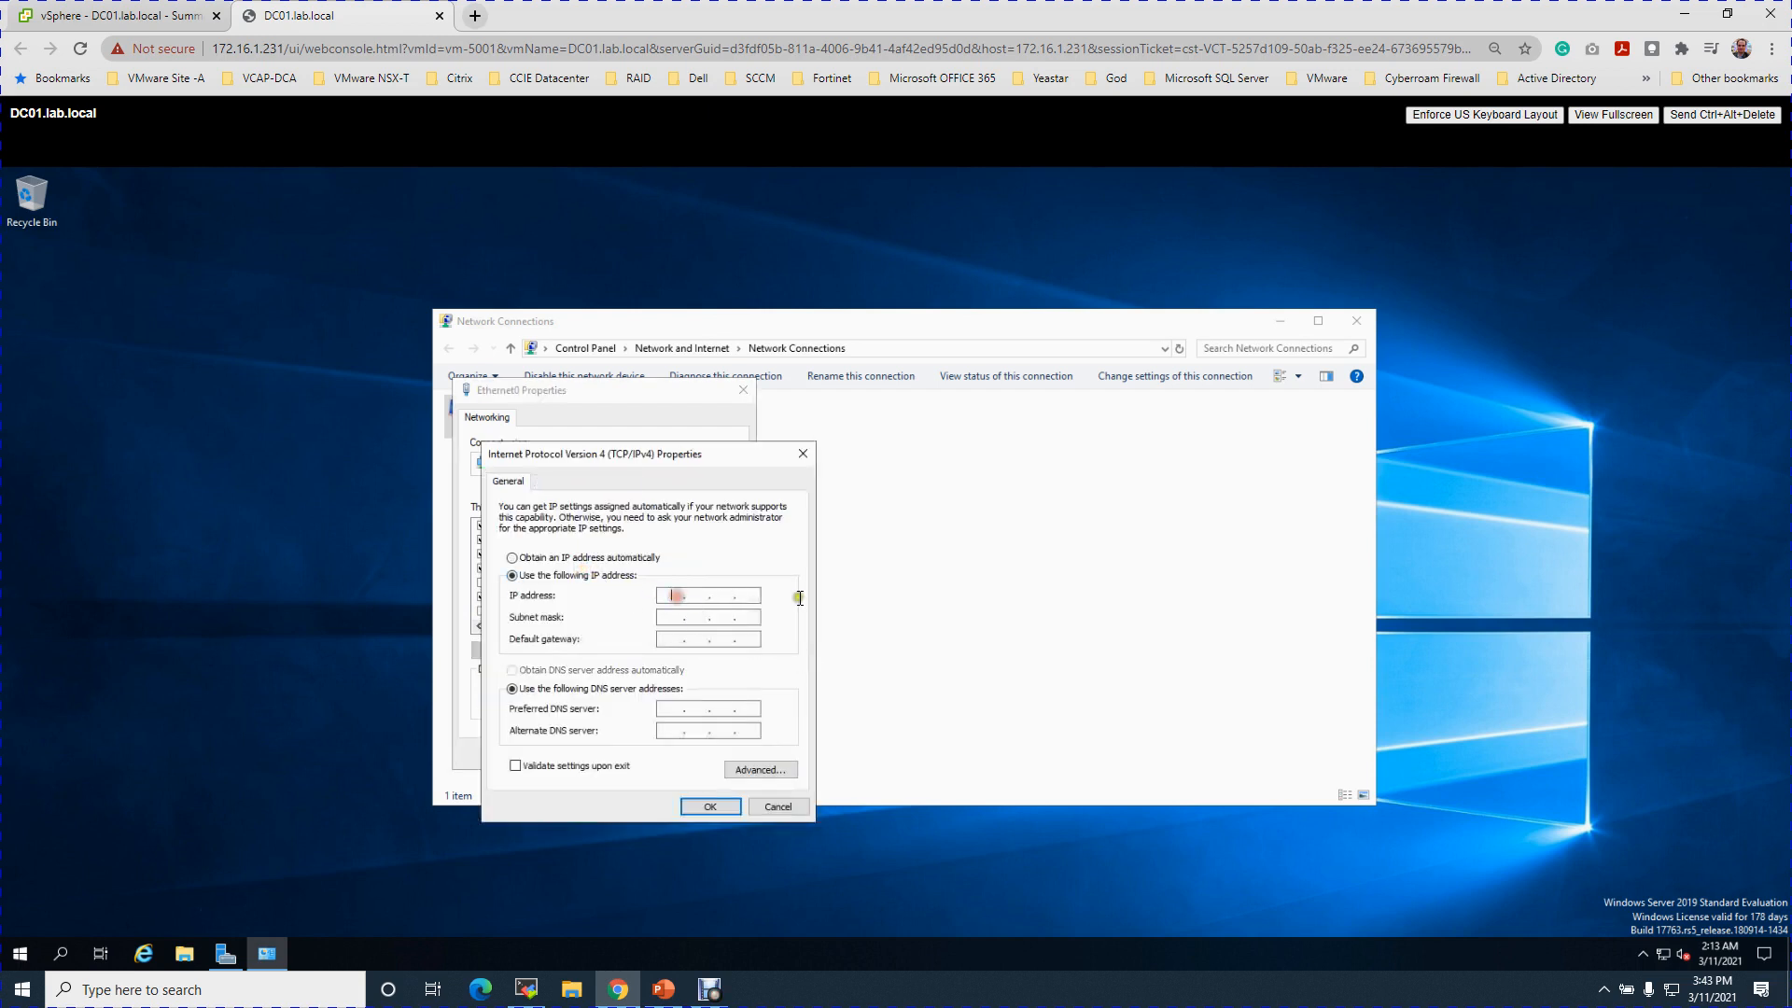
text(10.0.5.130)
key(Tab)
text(255.255.25524010.0.5.1289)
Set DC01's preferred DNS server to 10.0.5.130, save and close the network settings, and allow discovery on Network 2.
key(Tab)
key(Tab)
text(10 . 0 . 5 . 130)
click(705, 807)
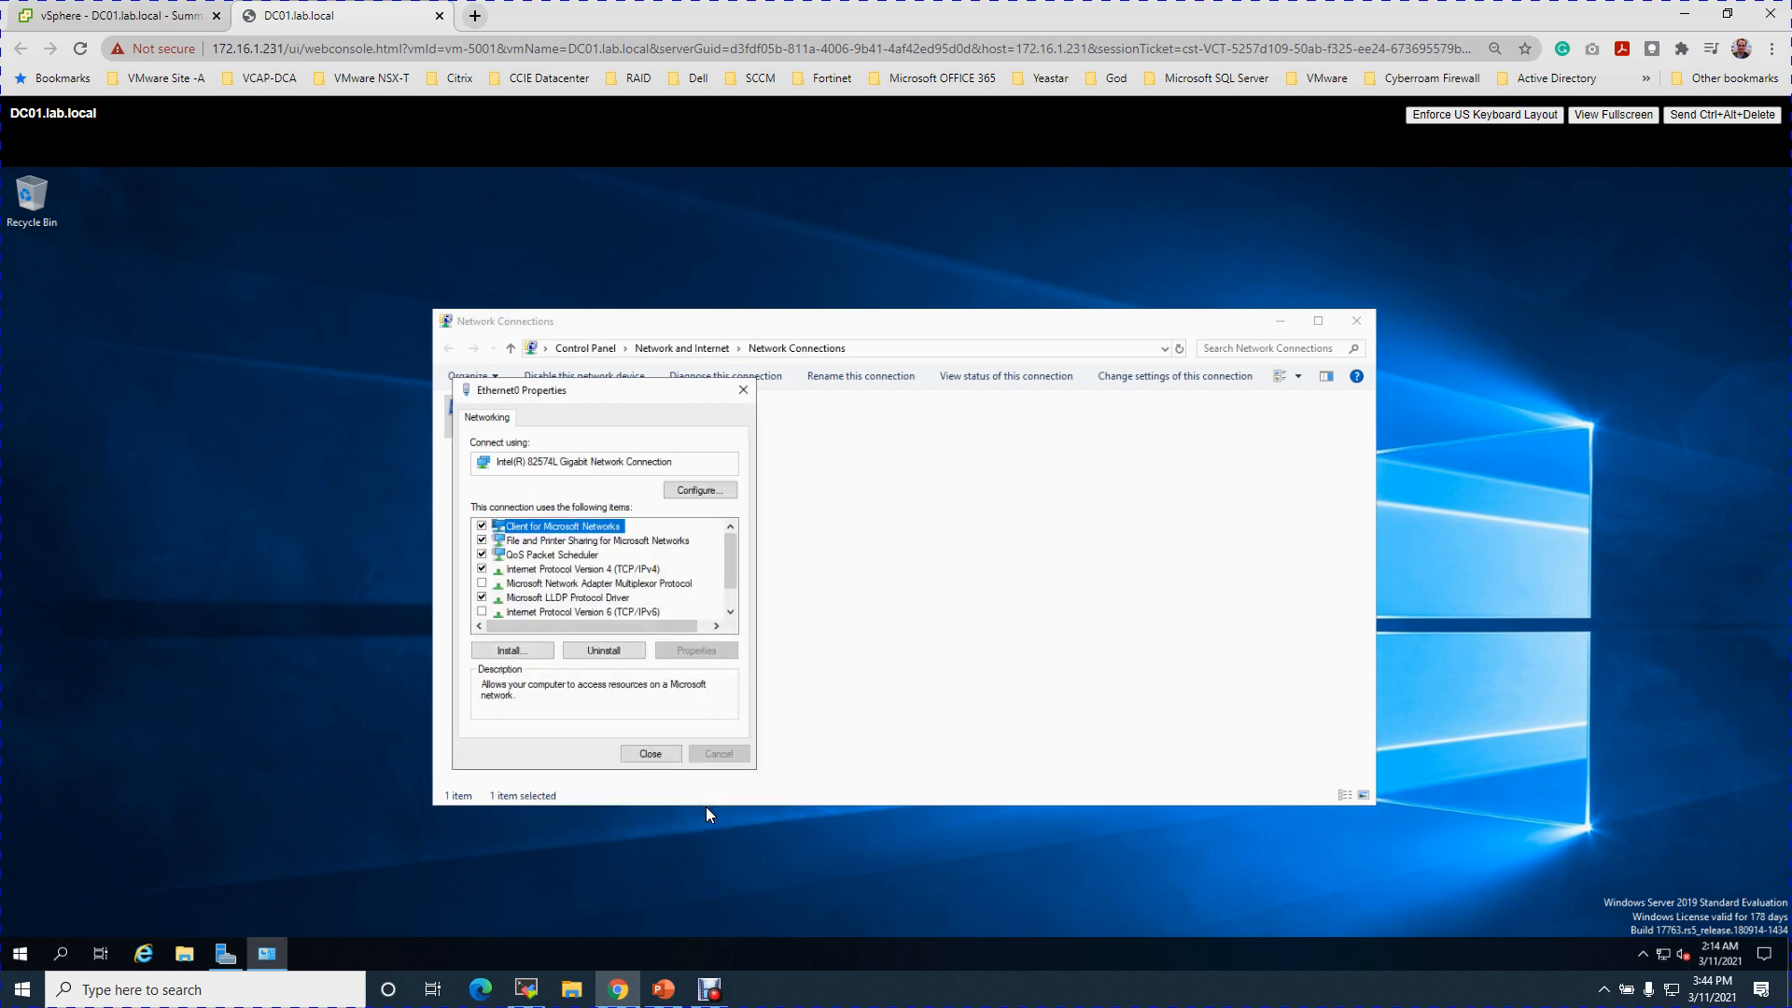
click(650, 754)
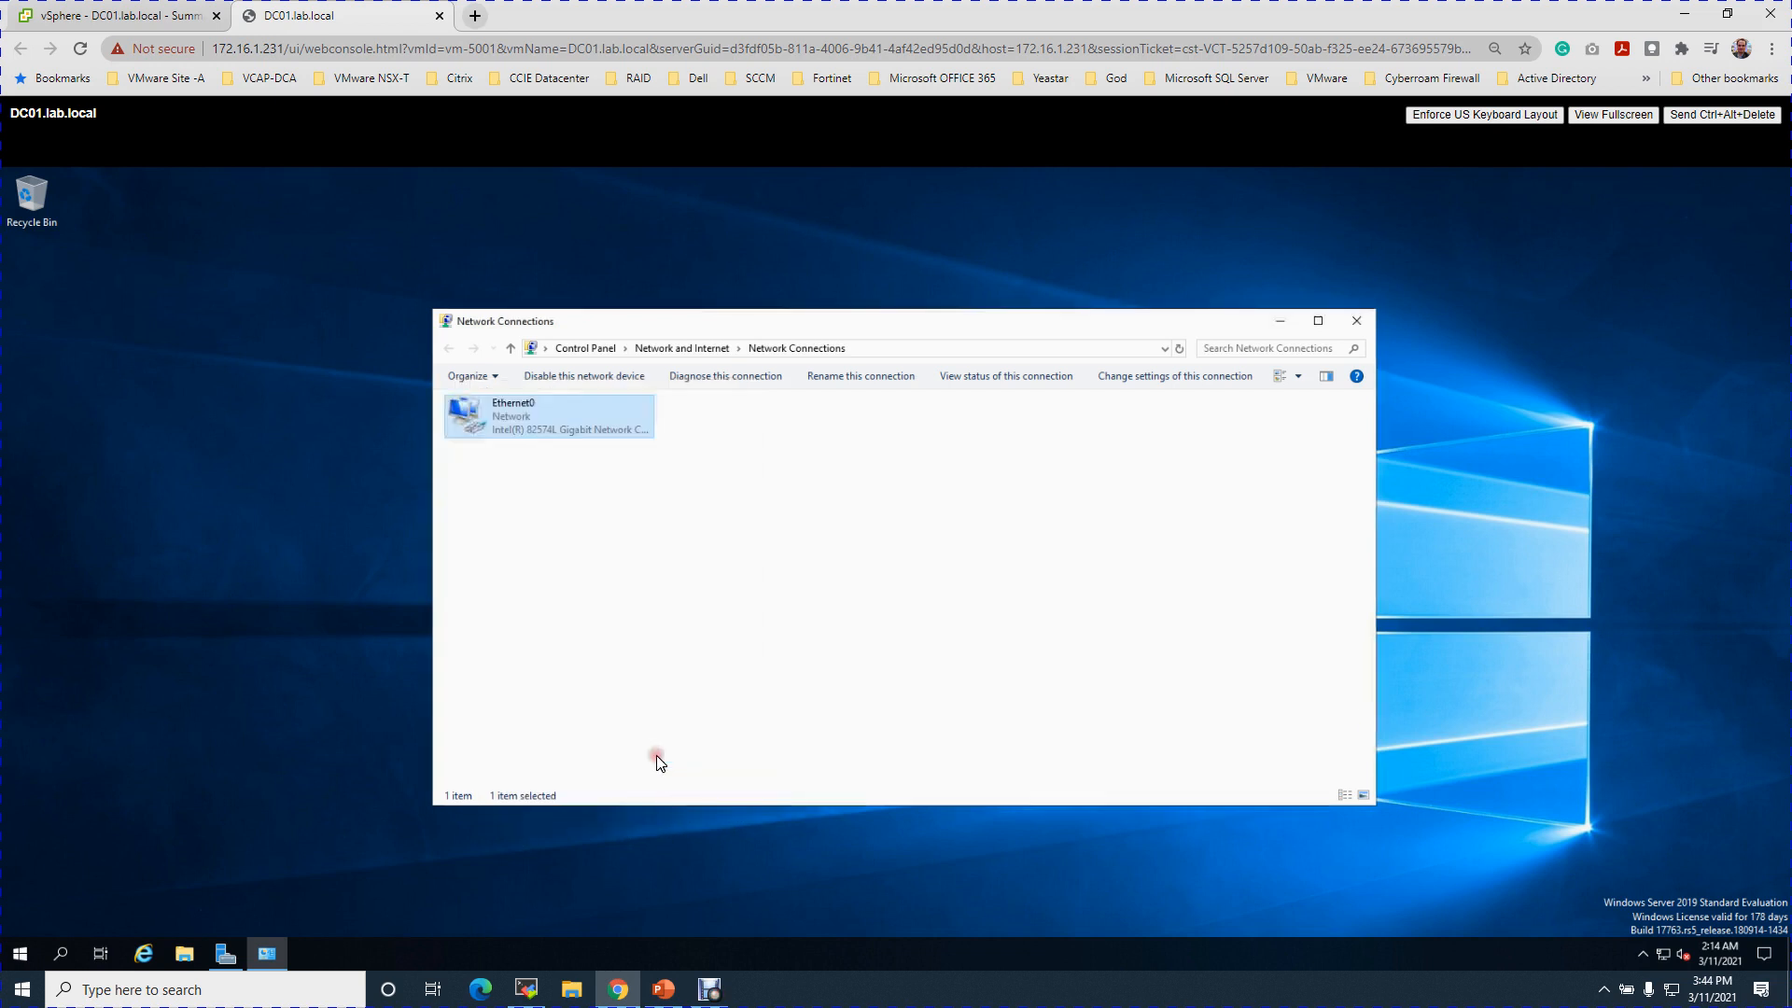
click(1356, 320)
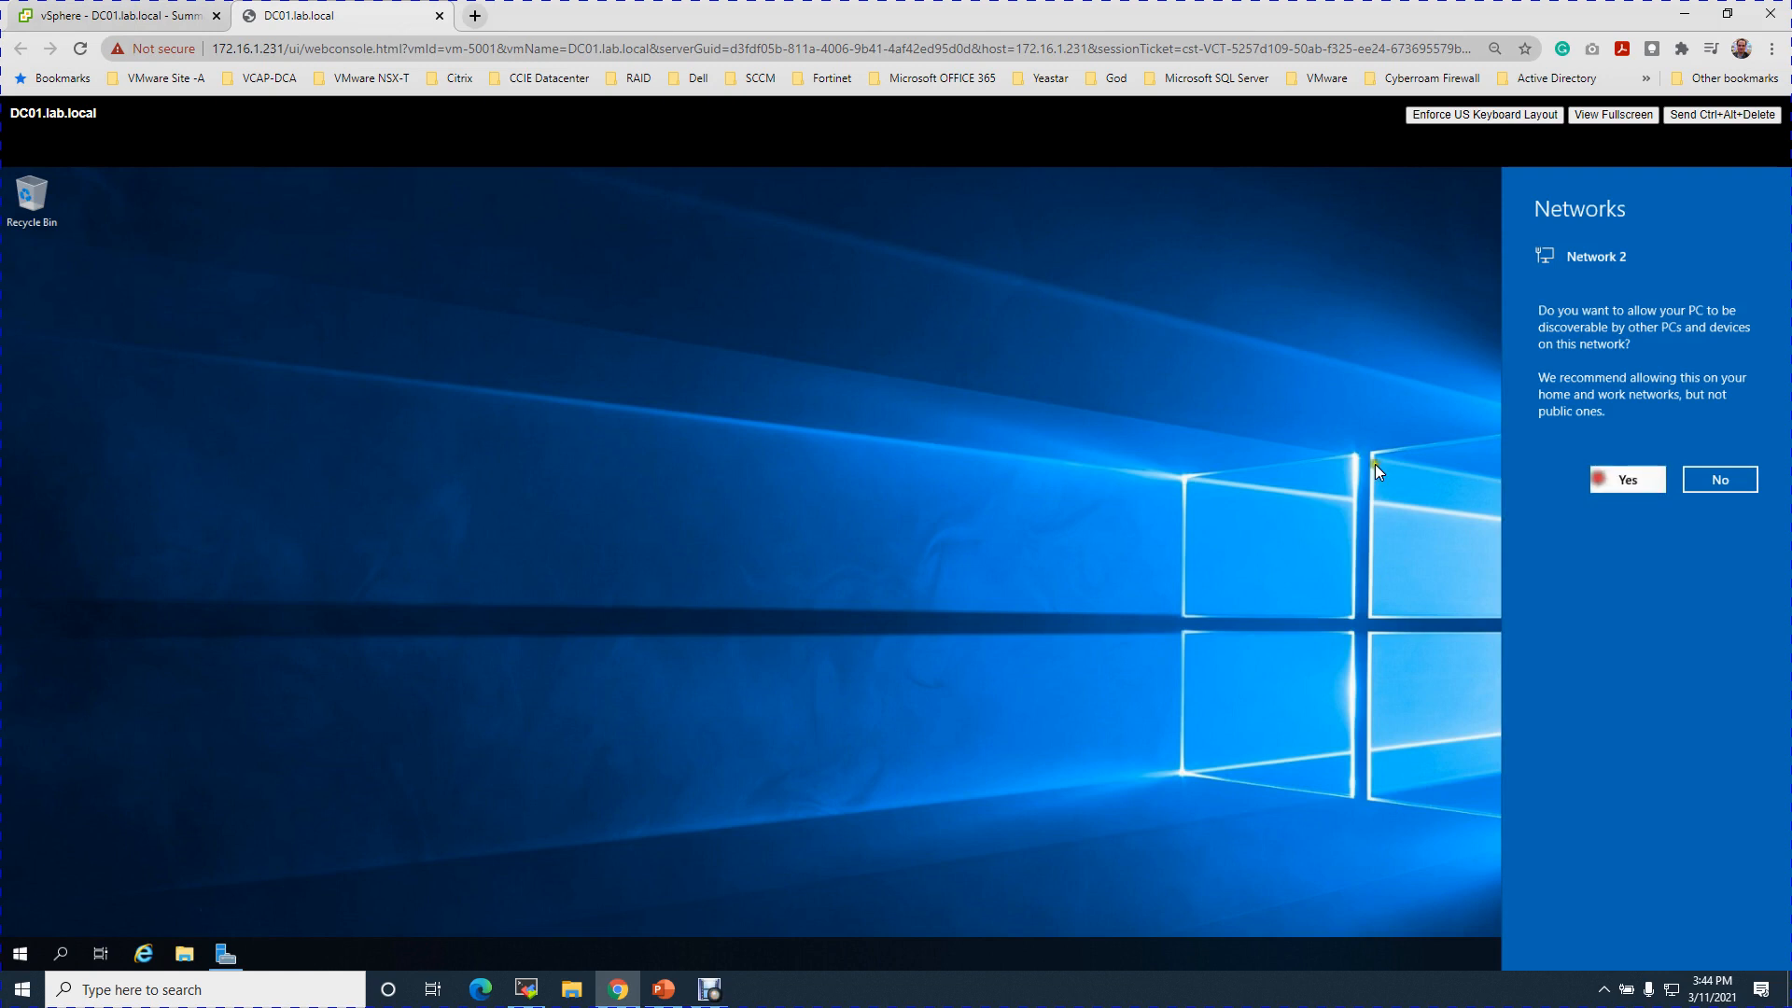
click(1598, 479)
Launch the web console of the Jsp.lab.local virtual machine from vSphere and sign in as Administrator with the account password.
click(110, 15)
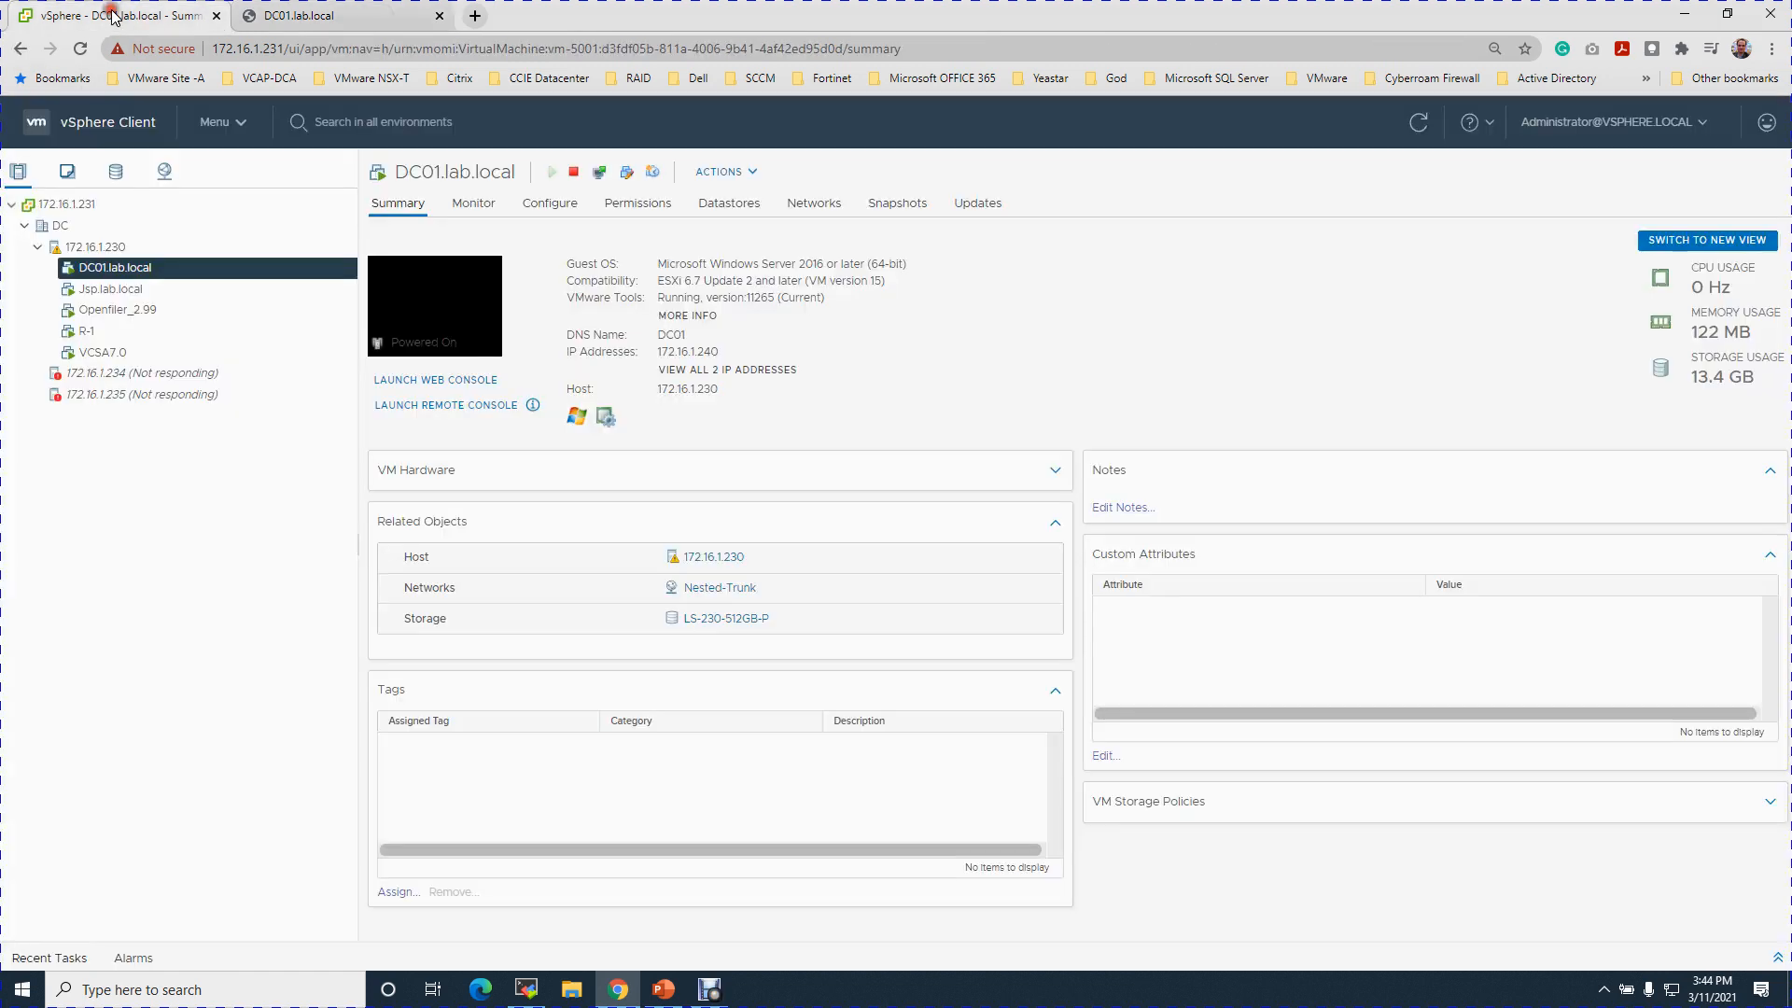
click(153, 295)
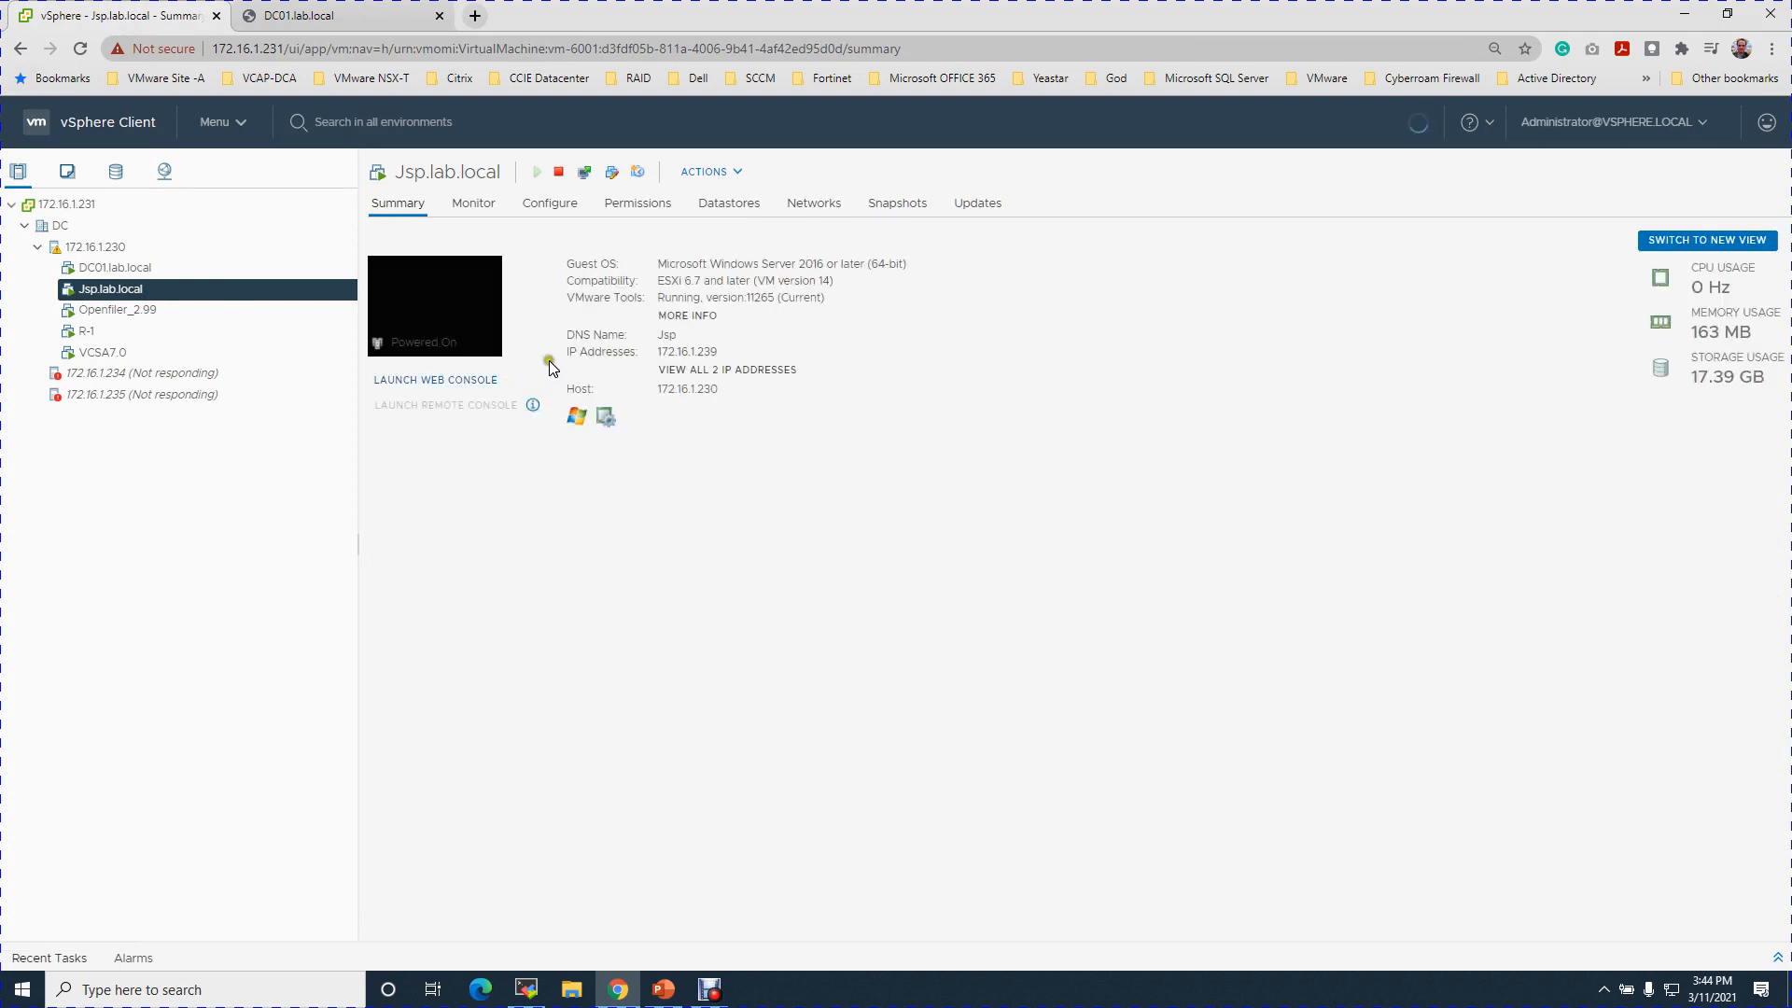
click(463, 379)
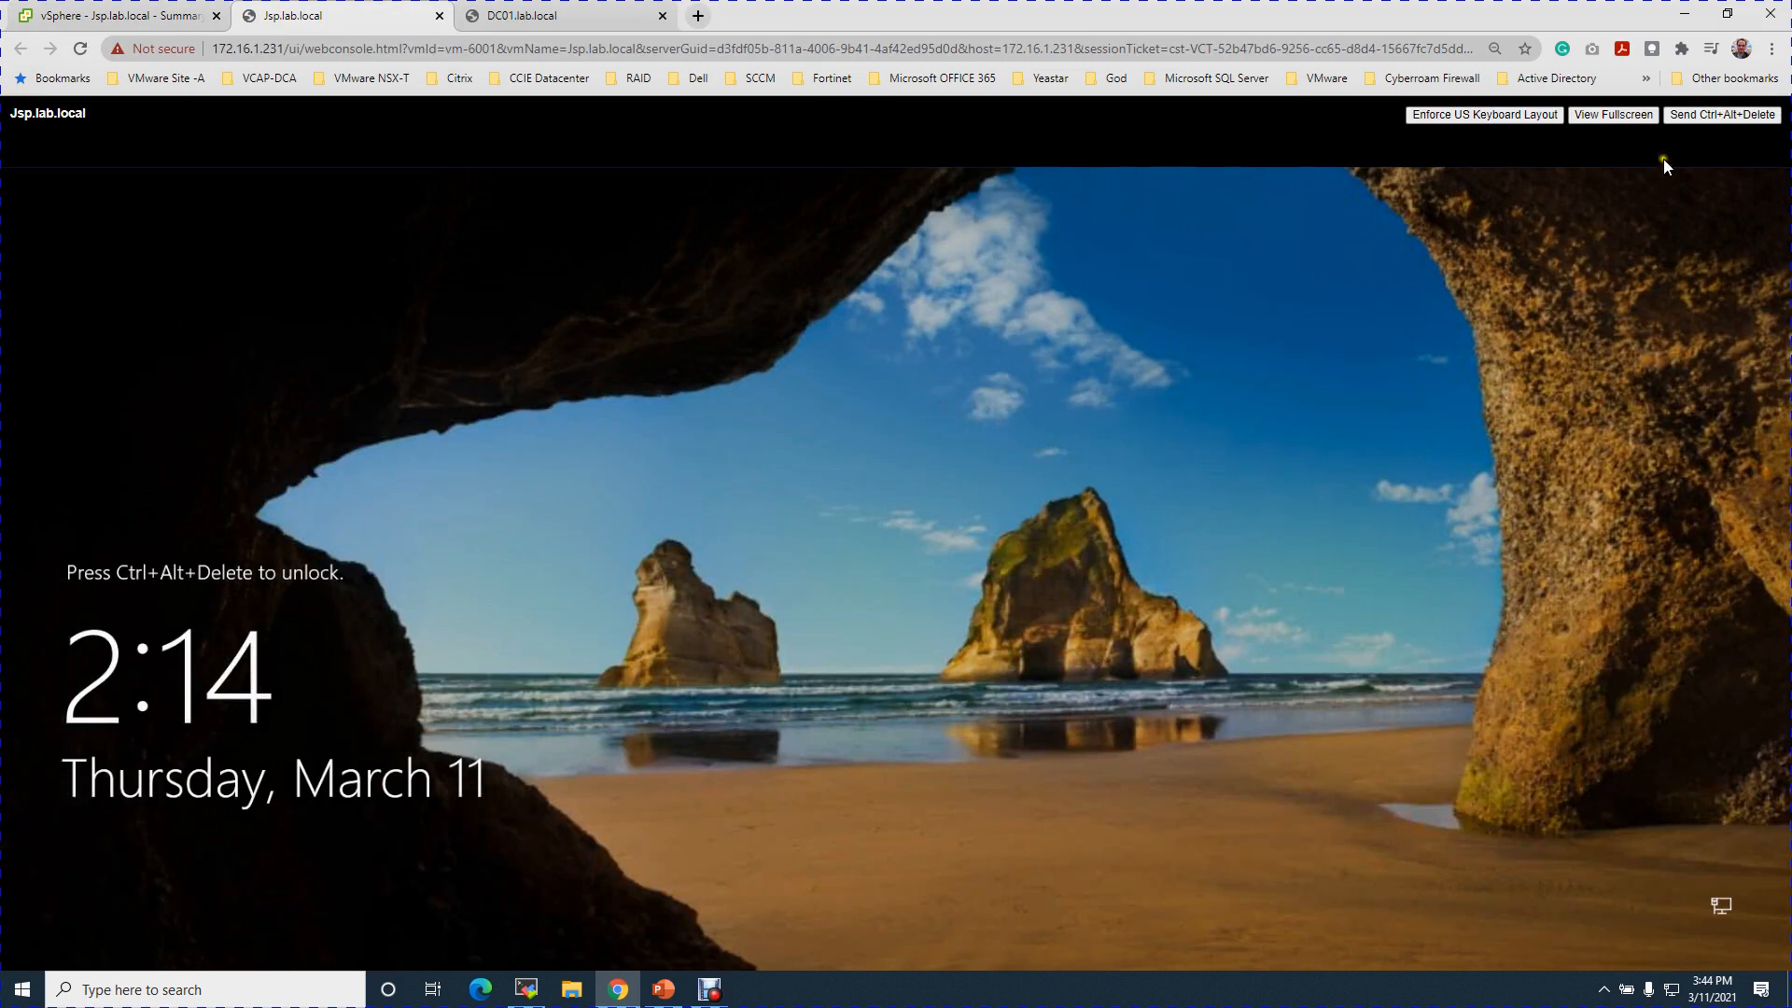
click(1704, 116)
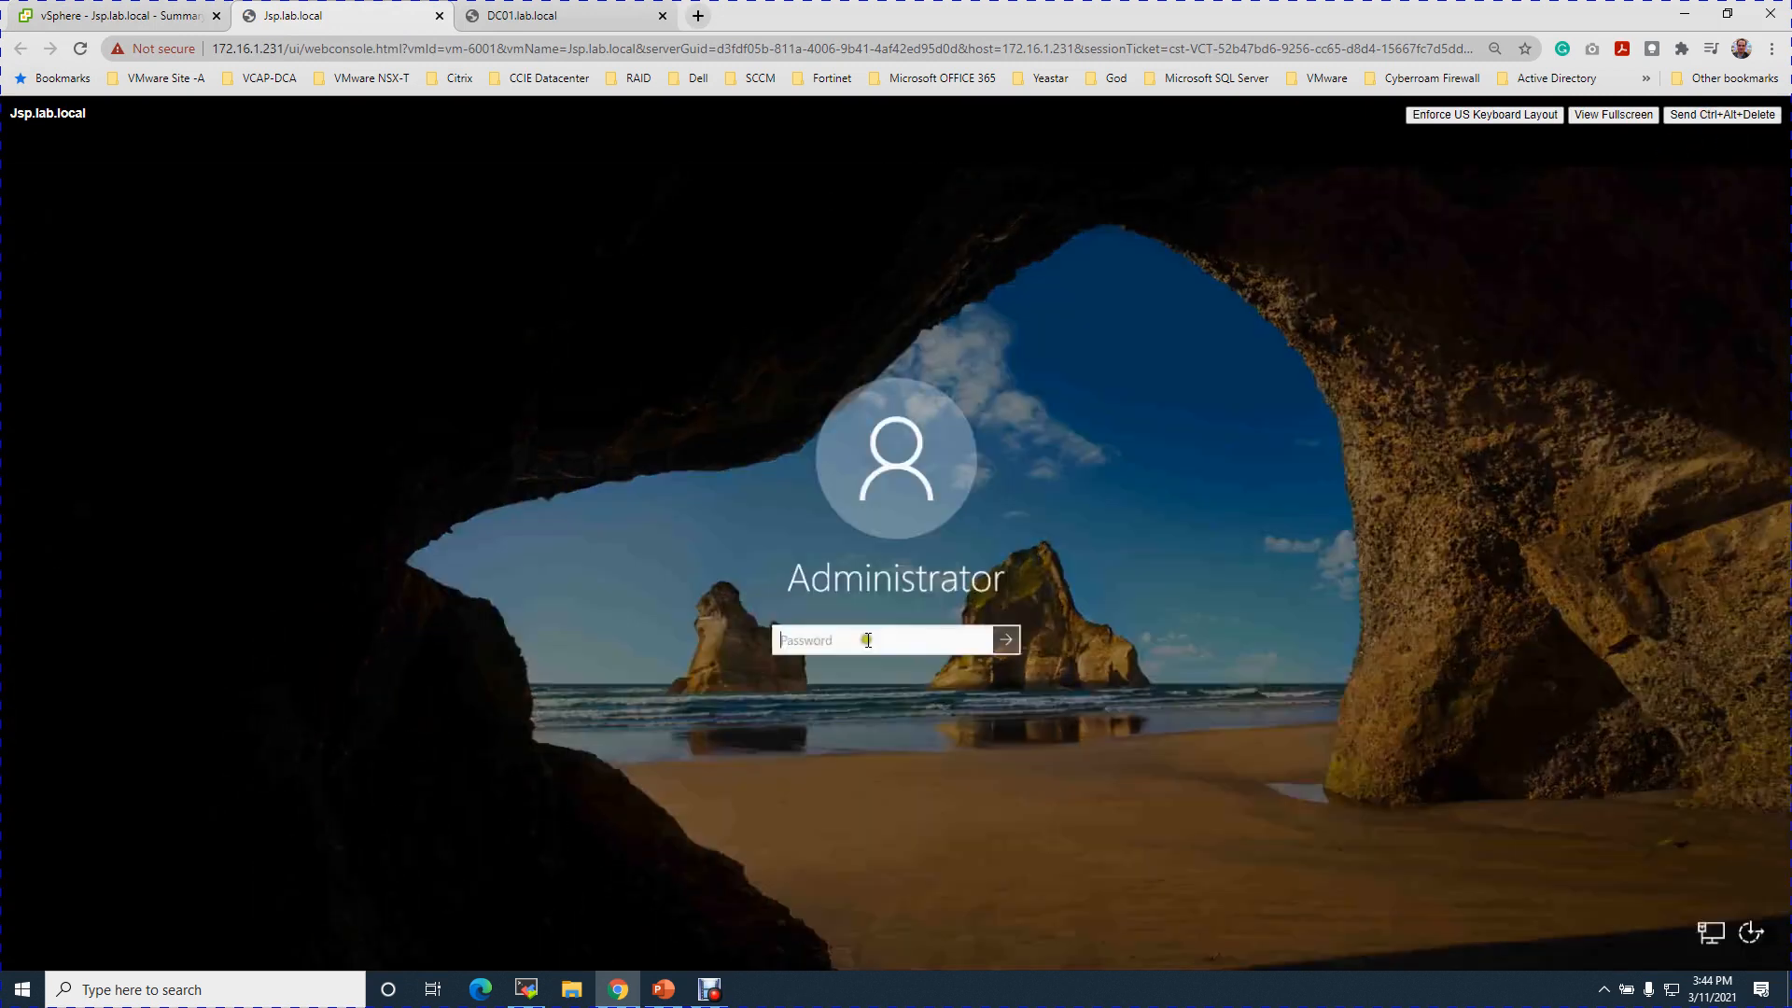
click(867, 640)
text(*******)
key(Return)
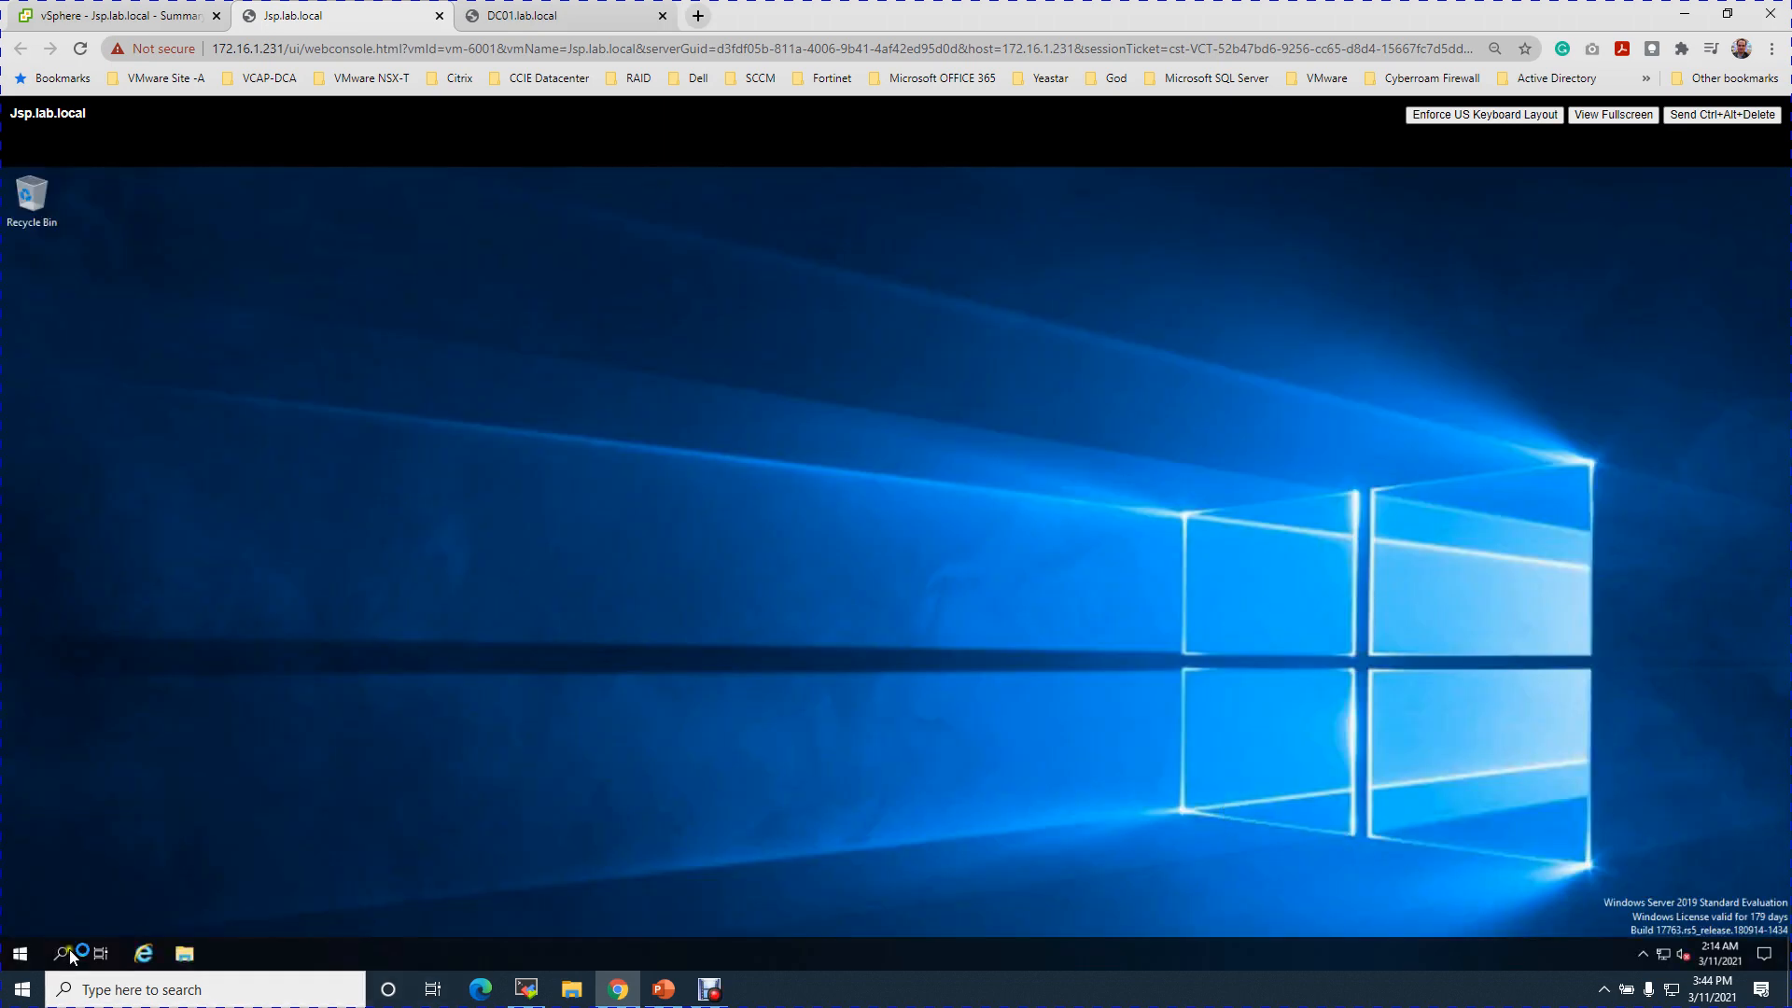
Open Network Connections on Jsp.lab.local by running ncpa.cpl.
right_click(13, 961)
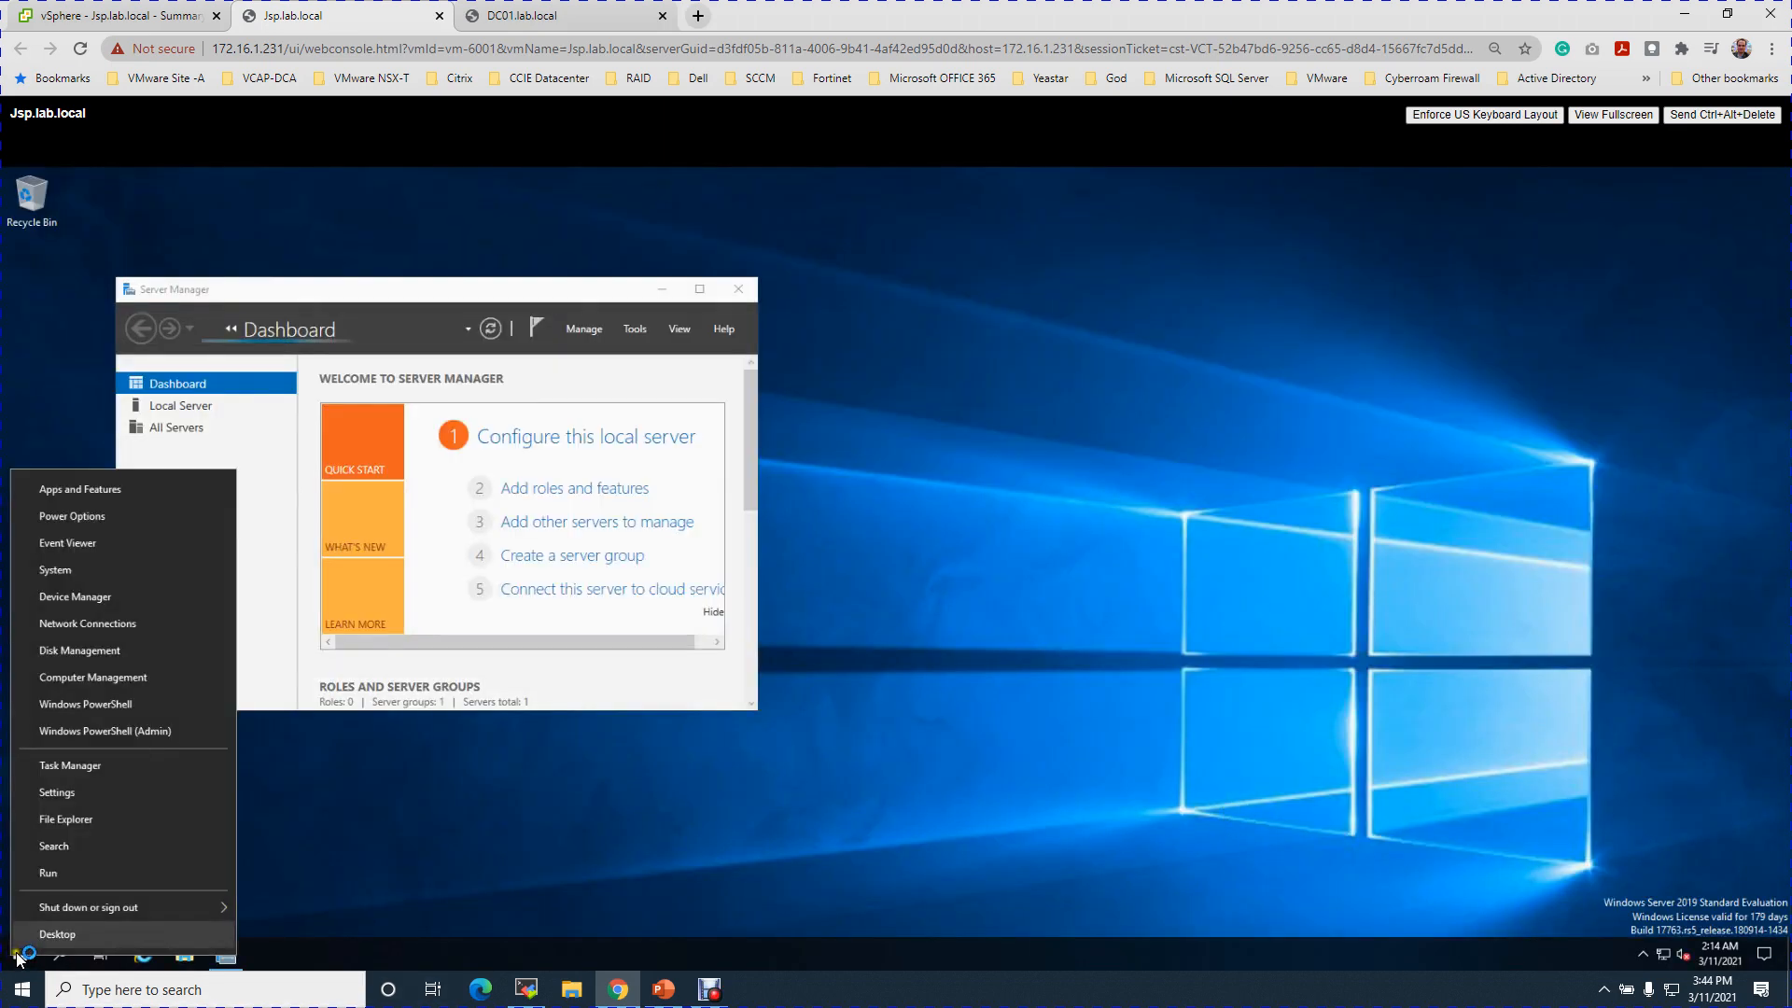
click(38, 873)
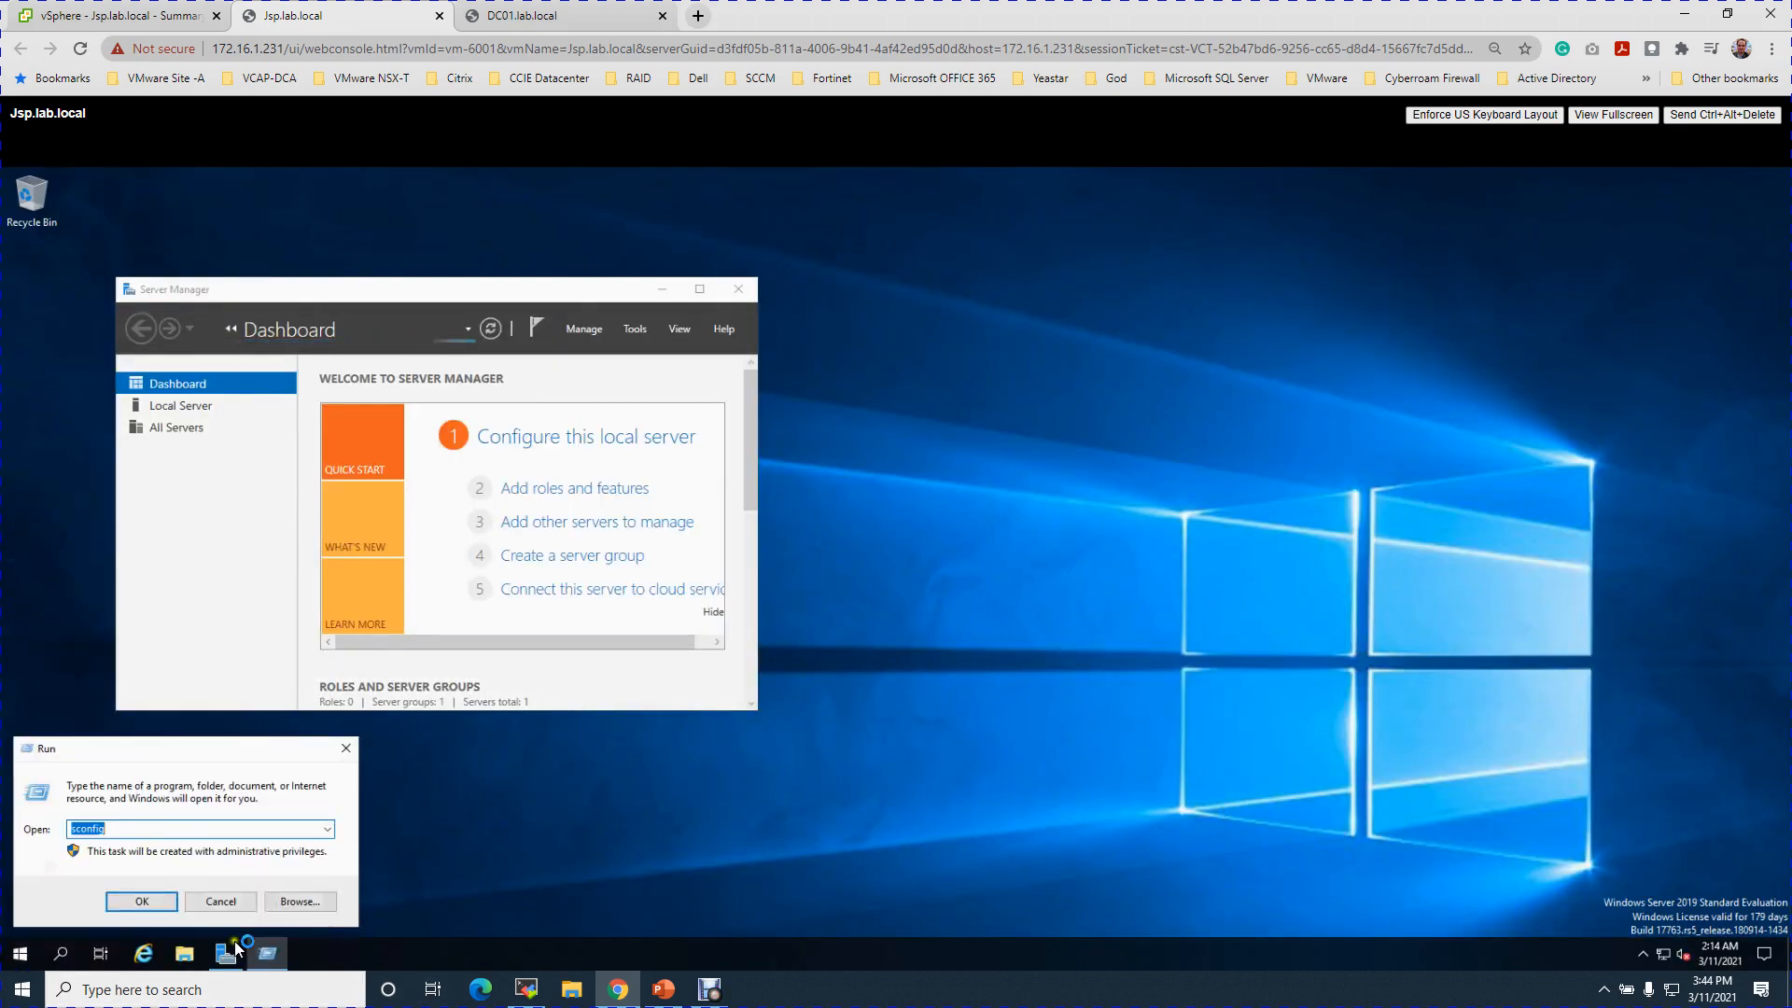
click(311, 833)
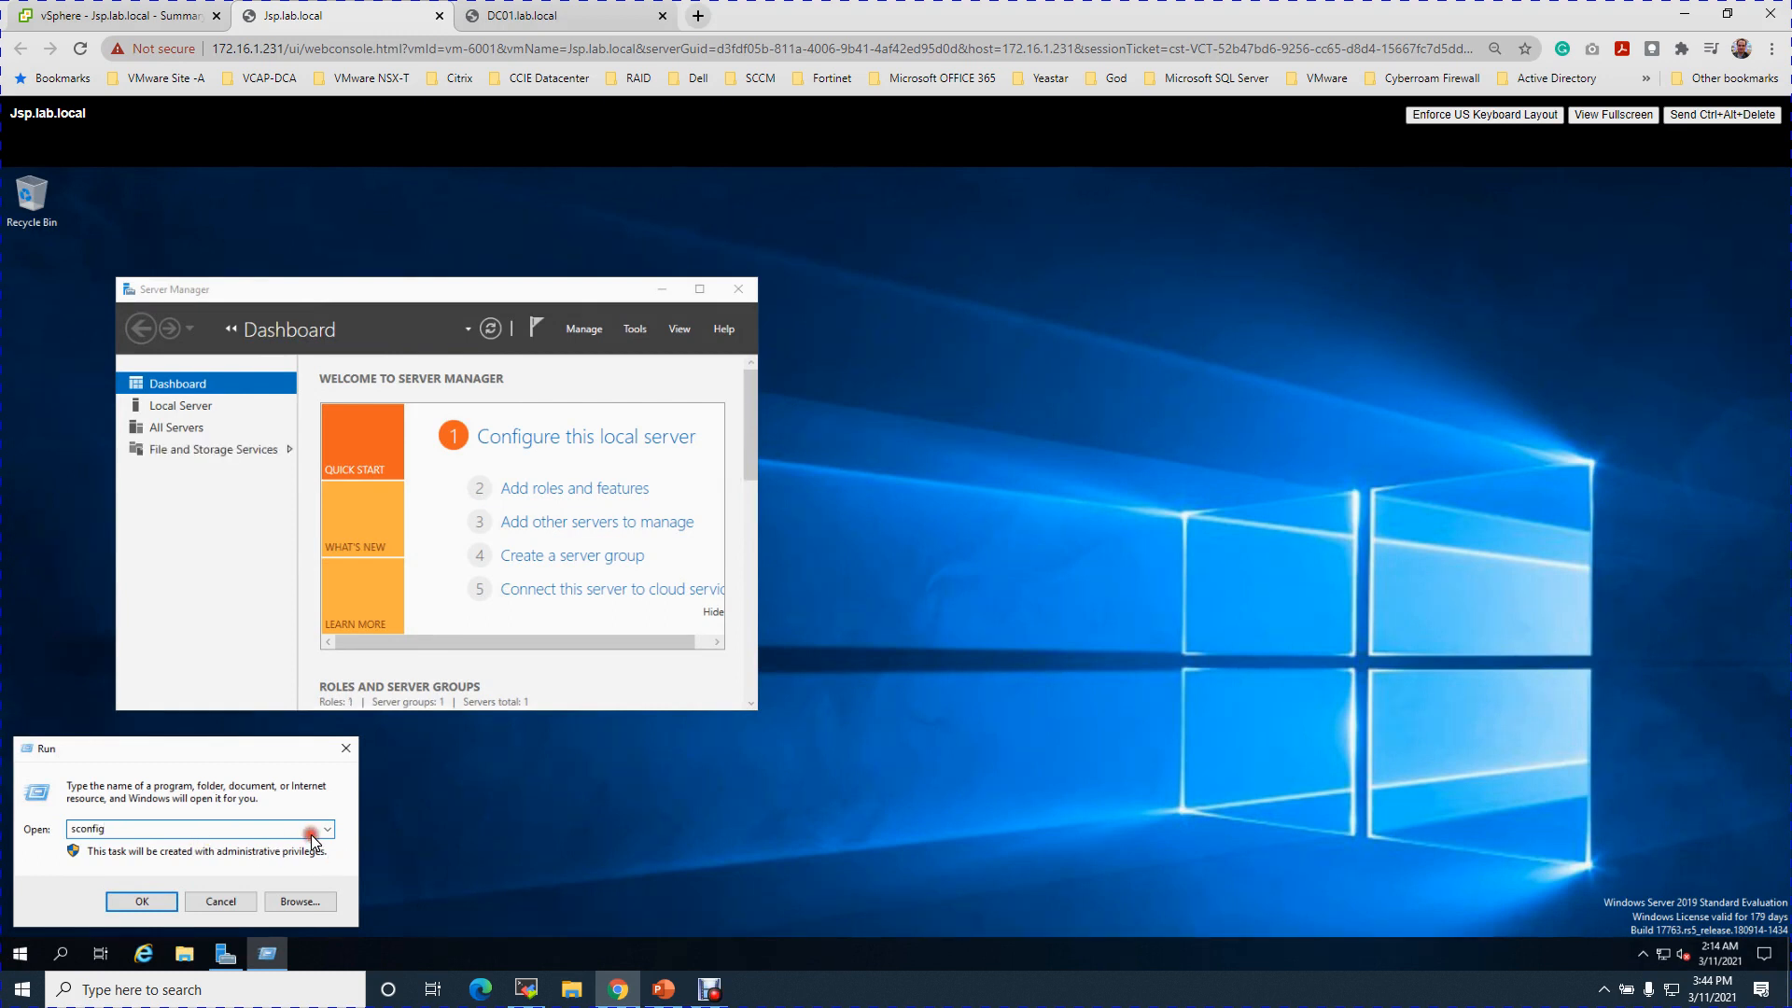
text(sconfi)
key(BackSpace)
key(BackSpace)
key(BackSpace)
key(BackSpace)
key(BackSpace)
key(BackSpace)
text(ncpa.cpl)
key(Return)
Disable Internet Protocol Version 6 (TCP/IPv6) in the properties of Jsp.lab.local's Ethernet0 adapter.
right_click(563, 415)
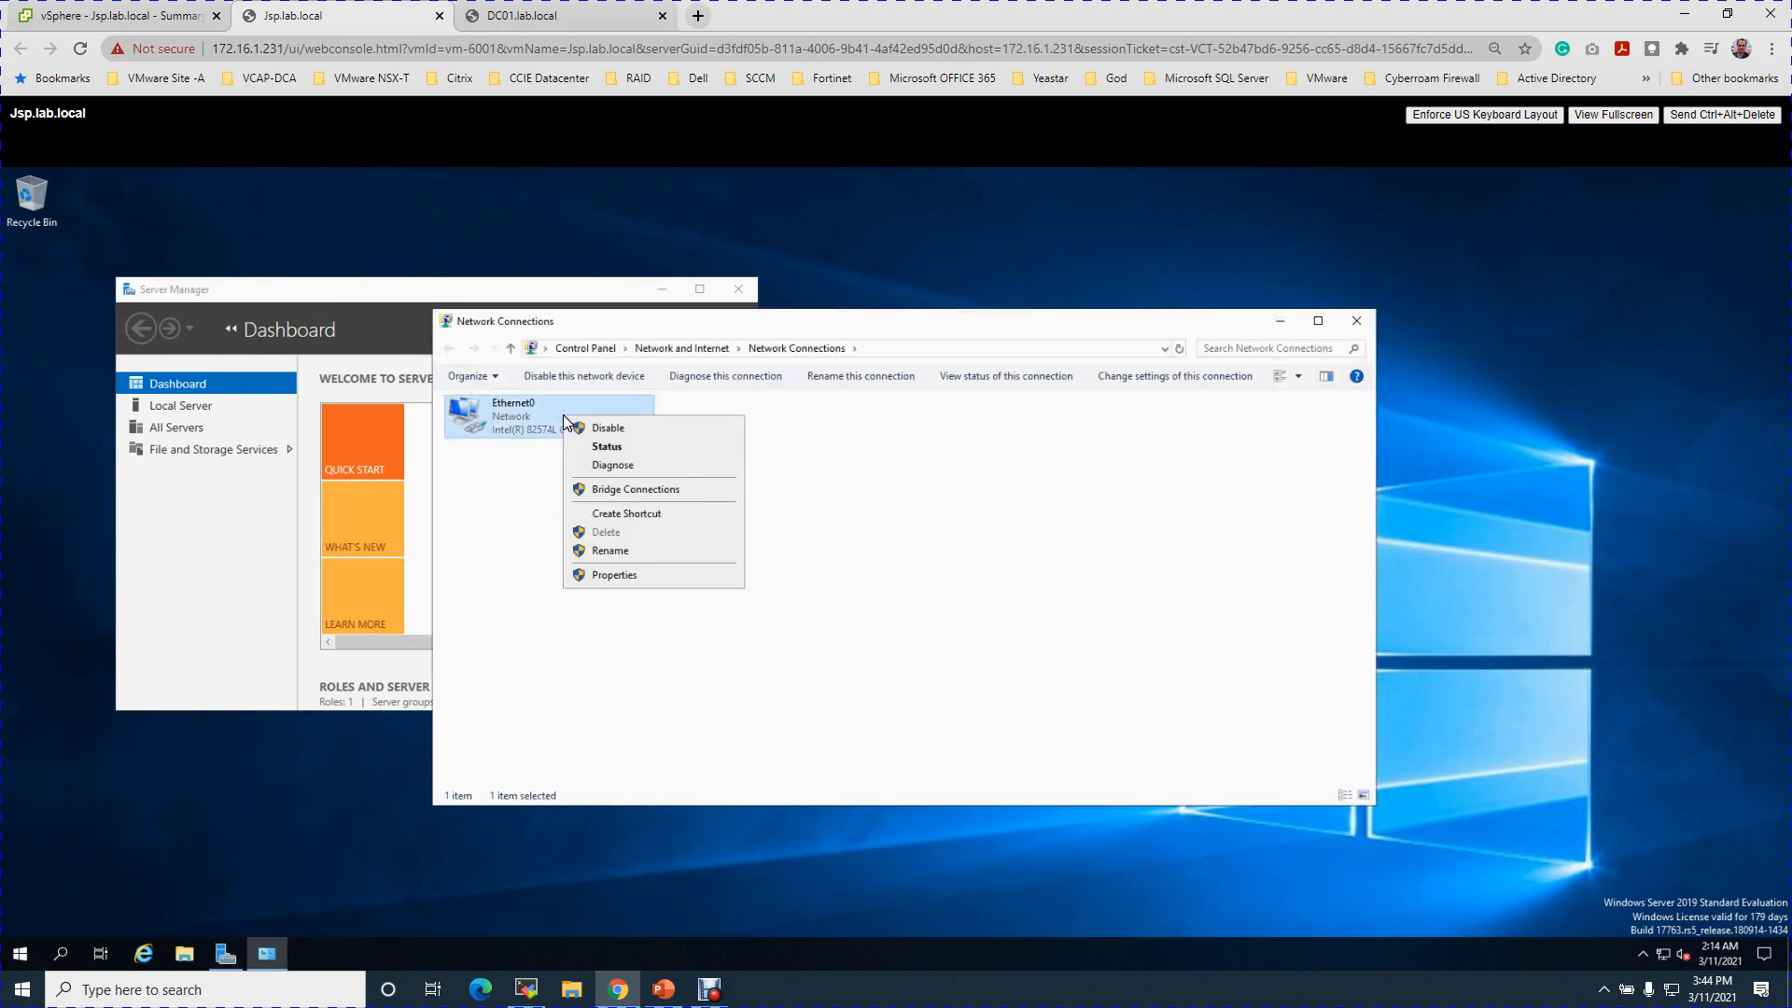
click(655, 574)
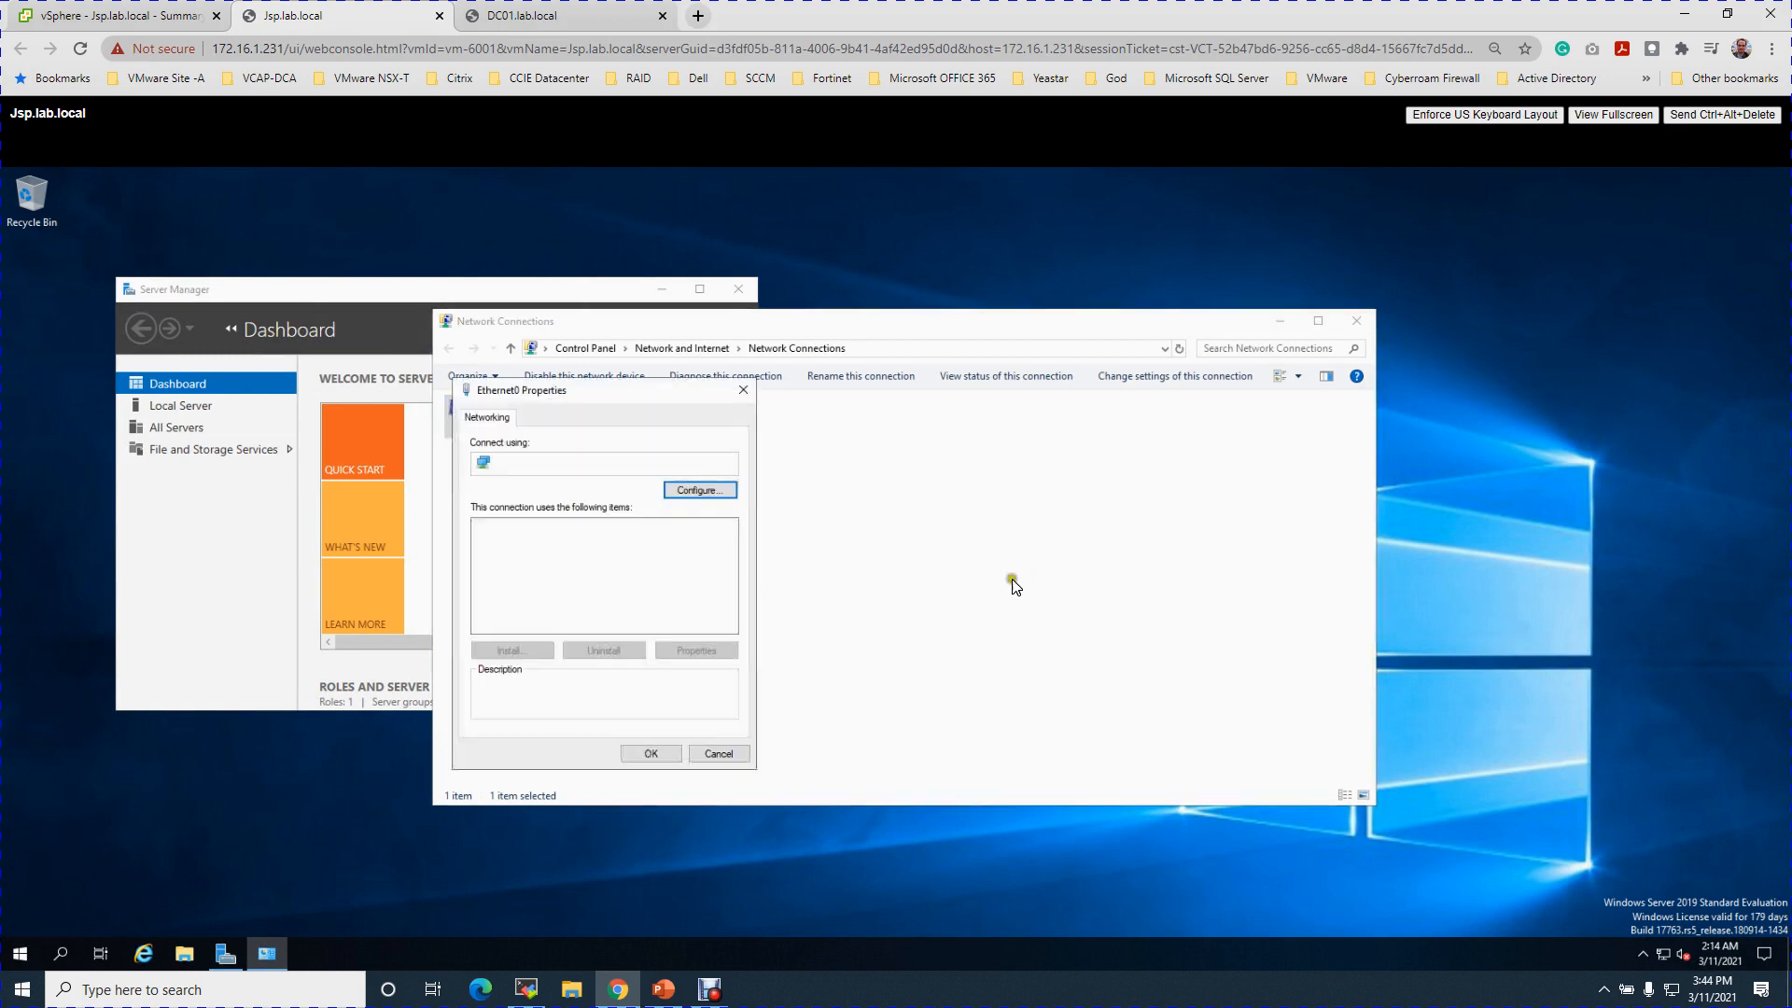
click(616, 569)
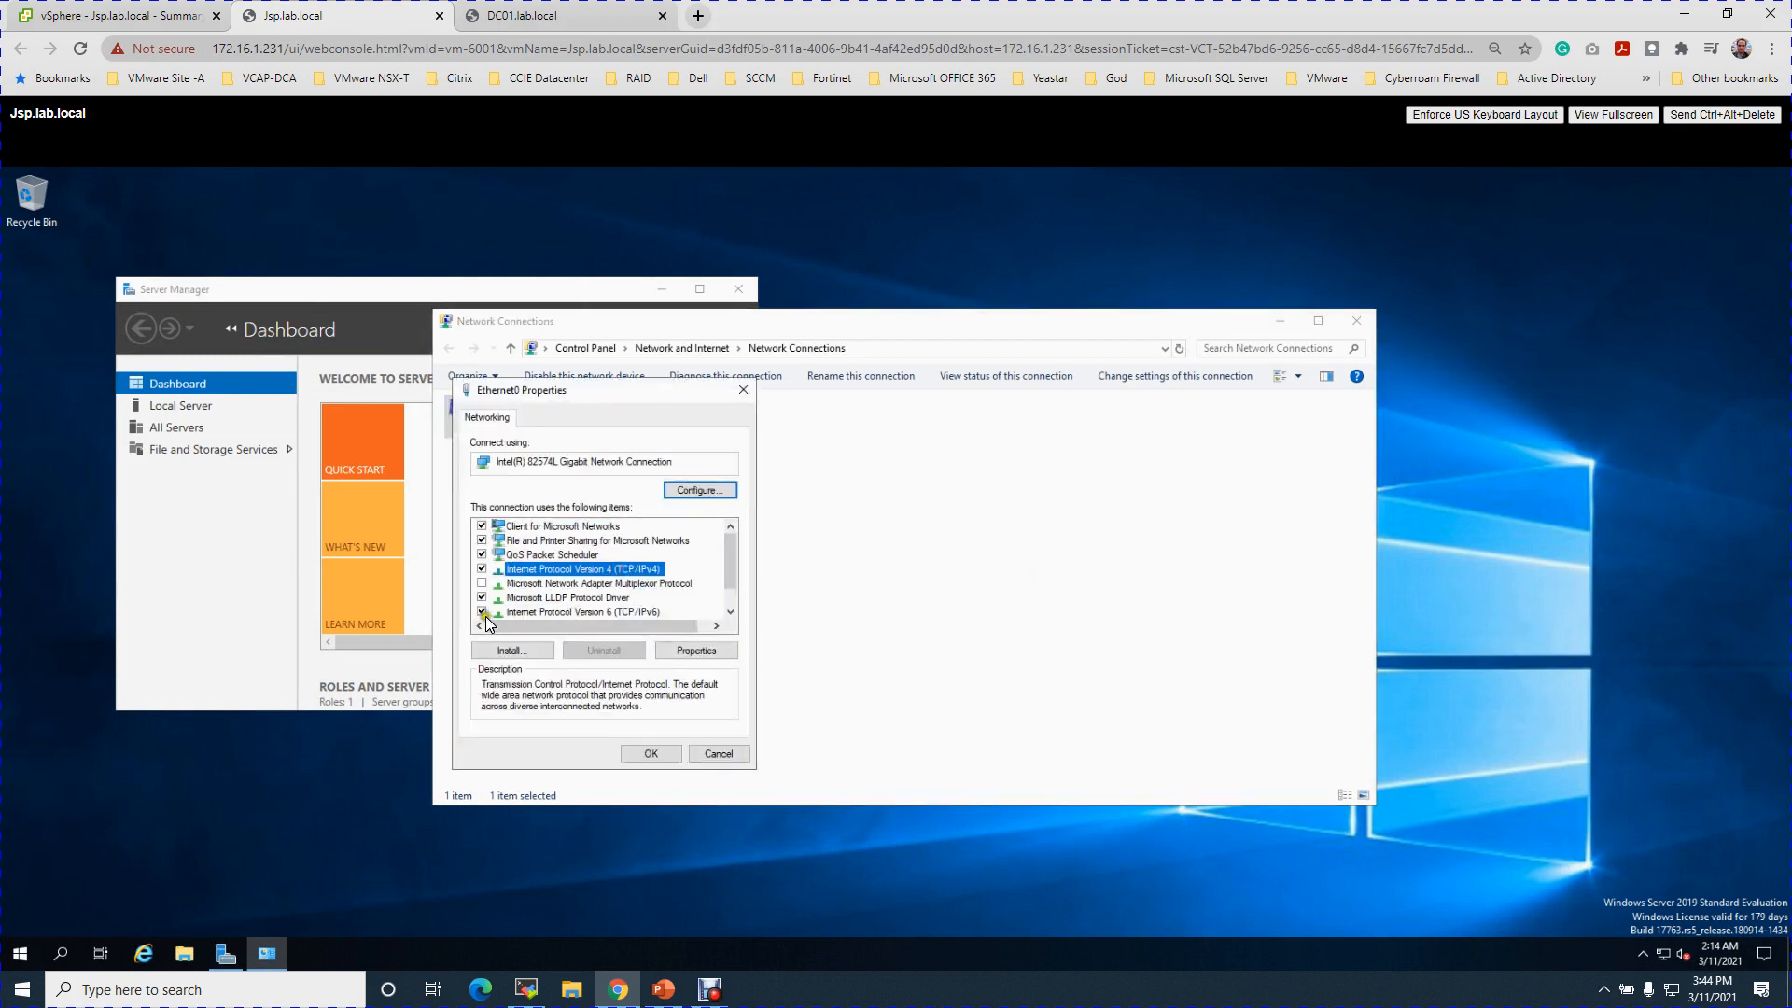
click(482, 612)
Look up Jsp.lab.local in the PowerPoint lab design, then set its IPv4 address to 10.0.5.132, subnet mask 255.255.255.240 and gateway 10.0.5.129.
click(571, 569)
click(662, 989)
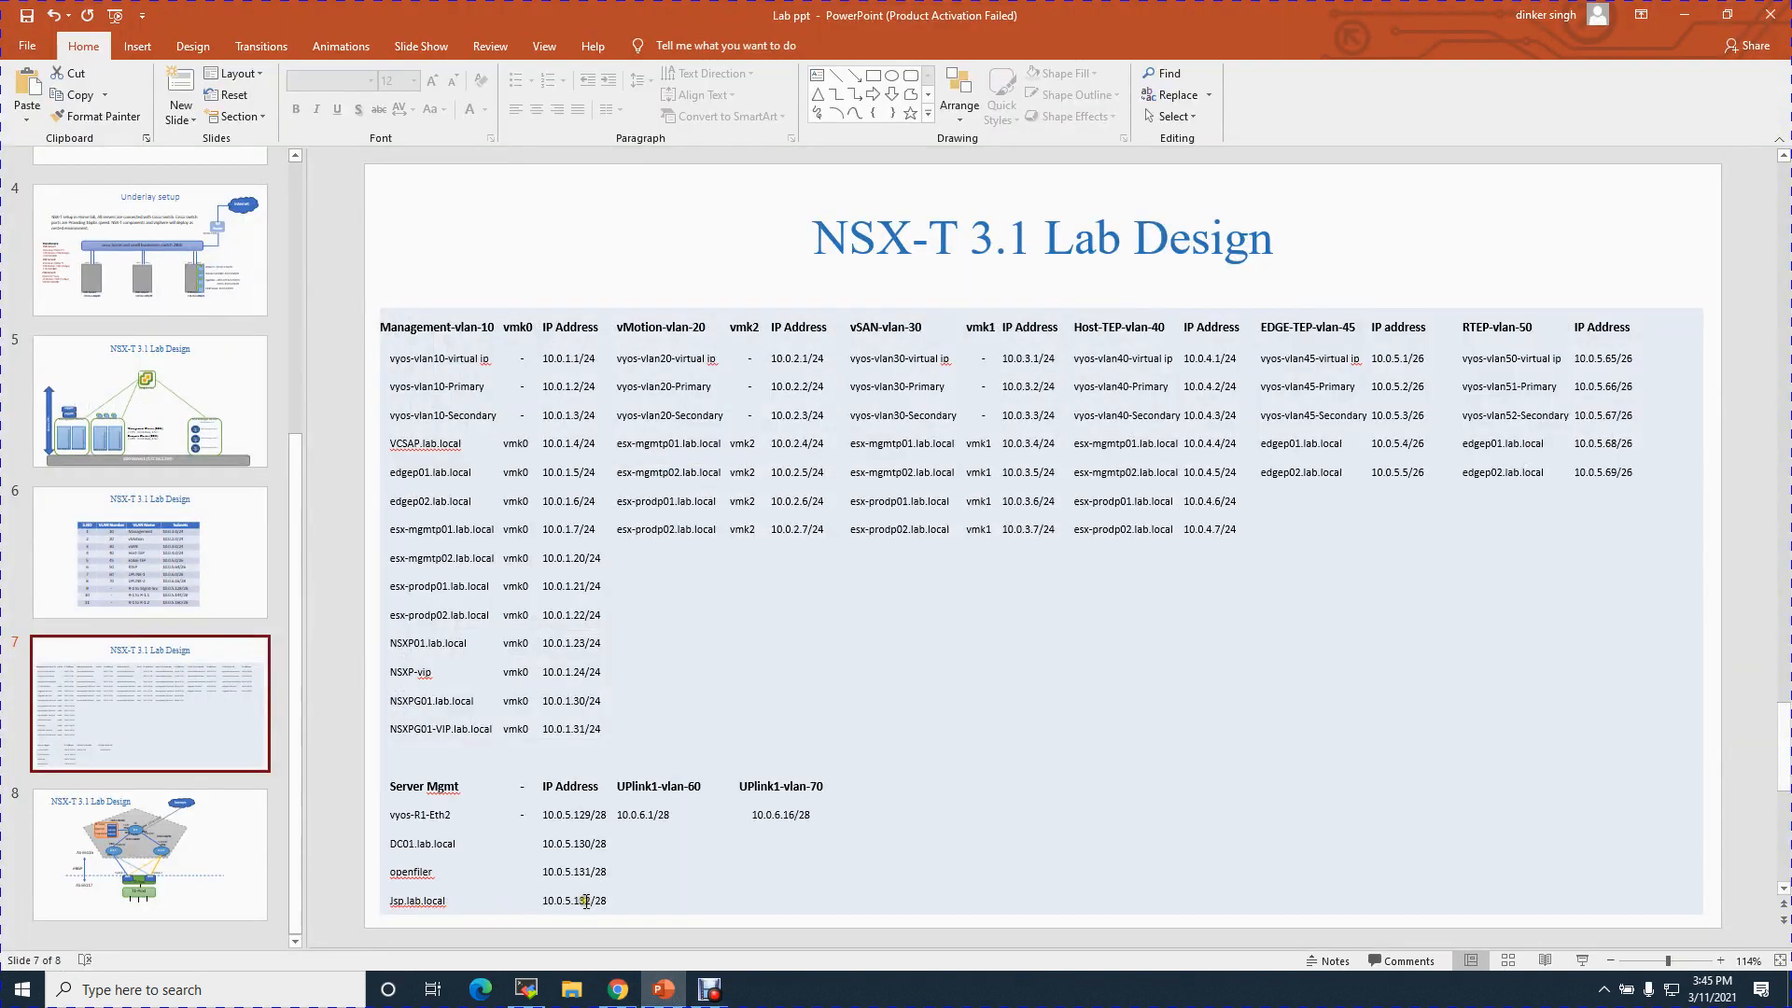
click(1687, 16)
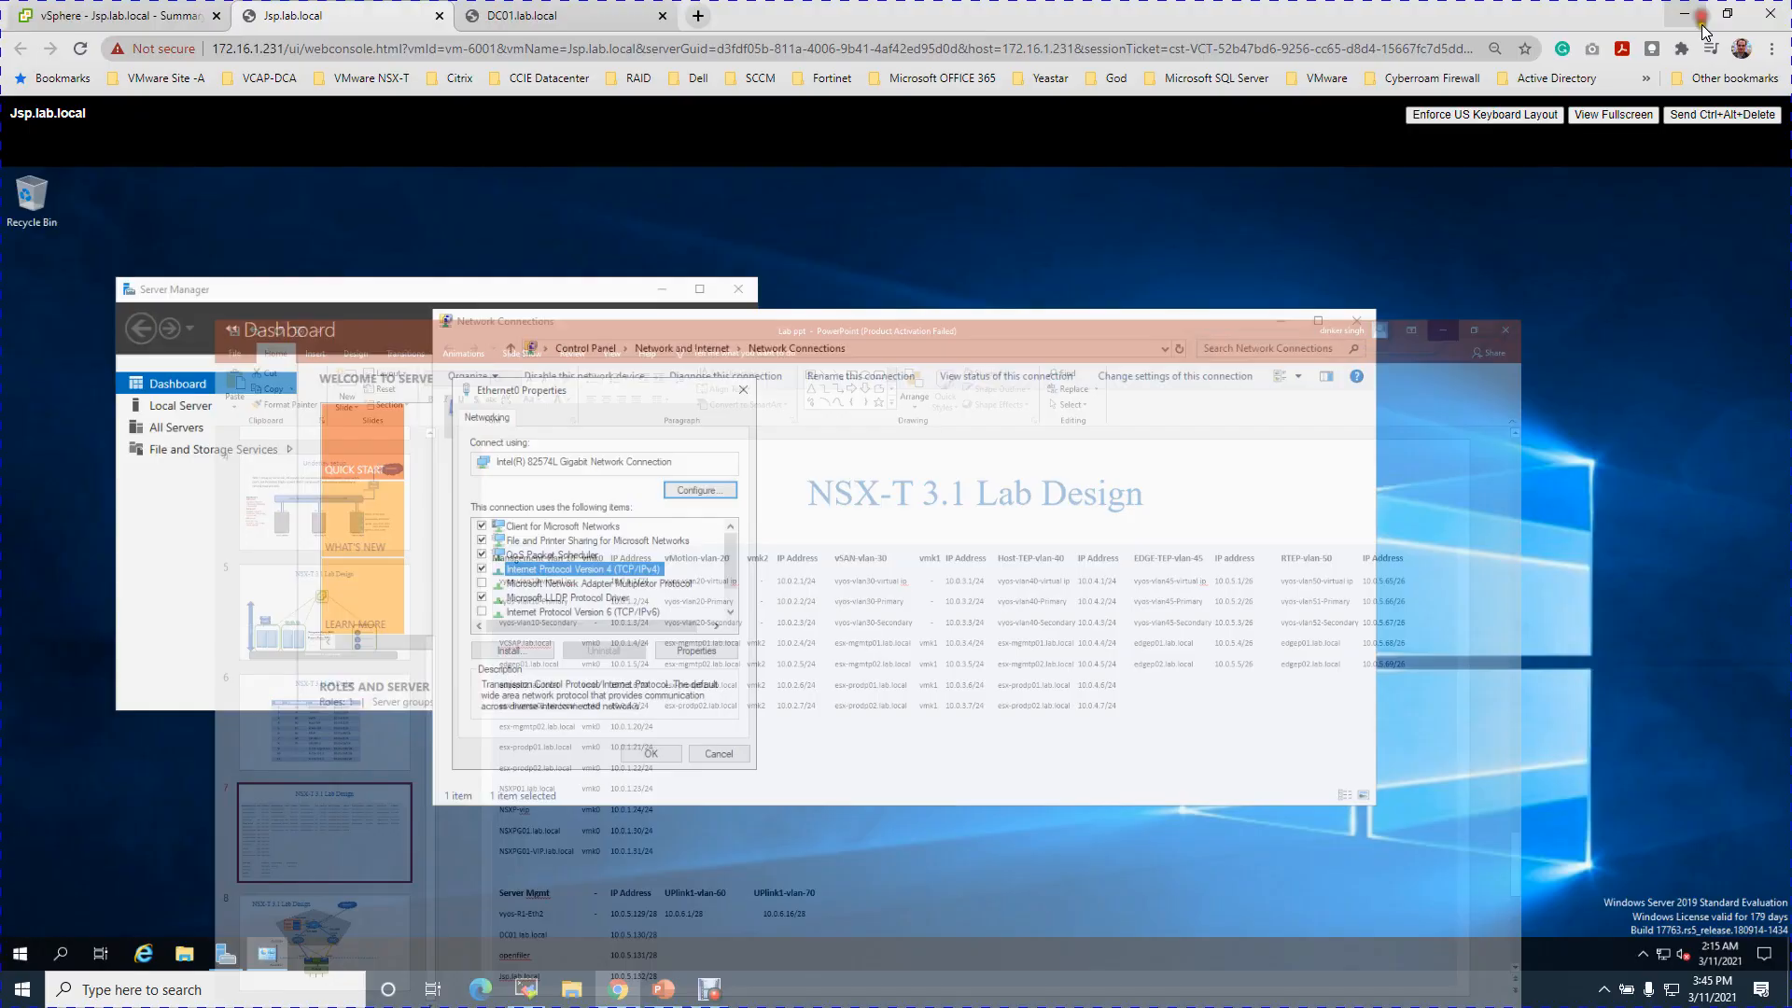
click(709, 644)
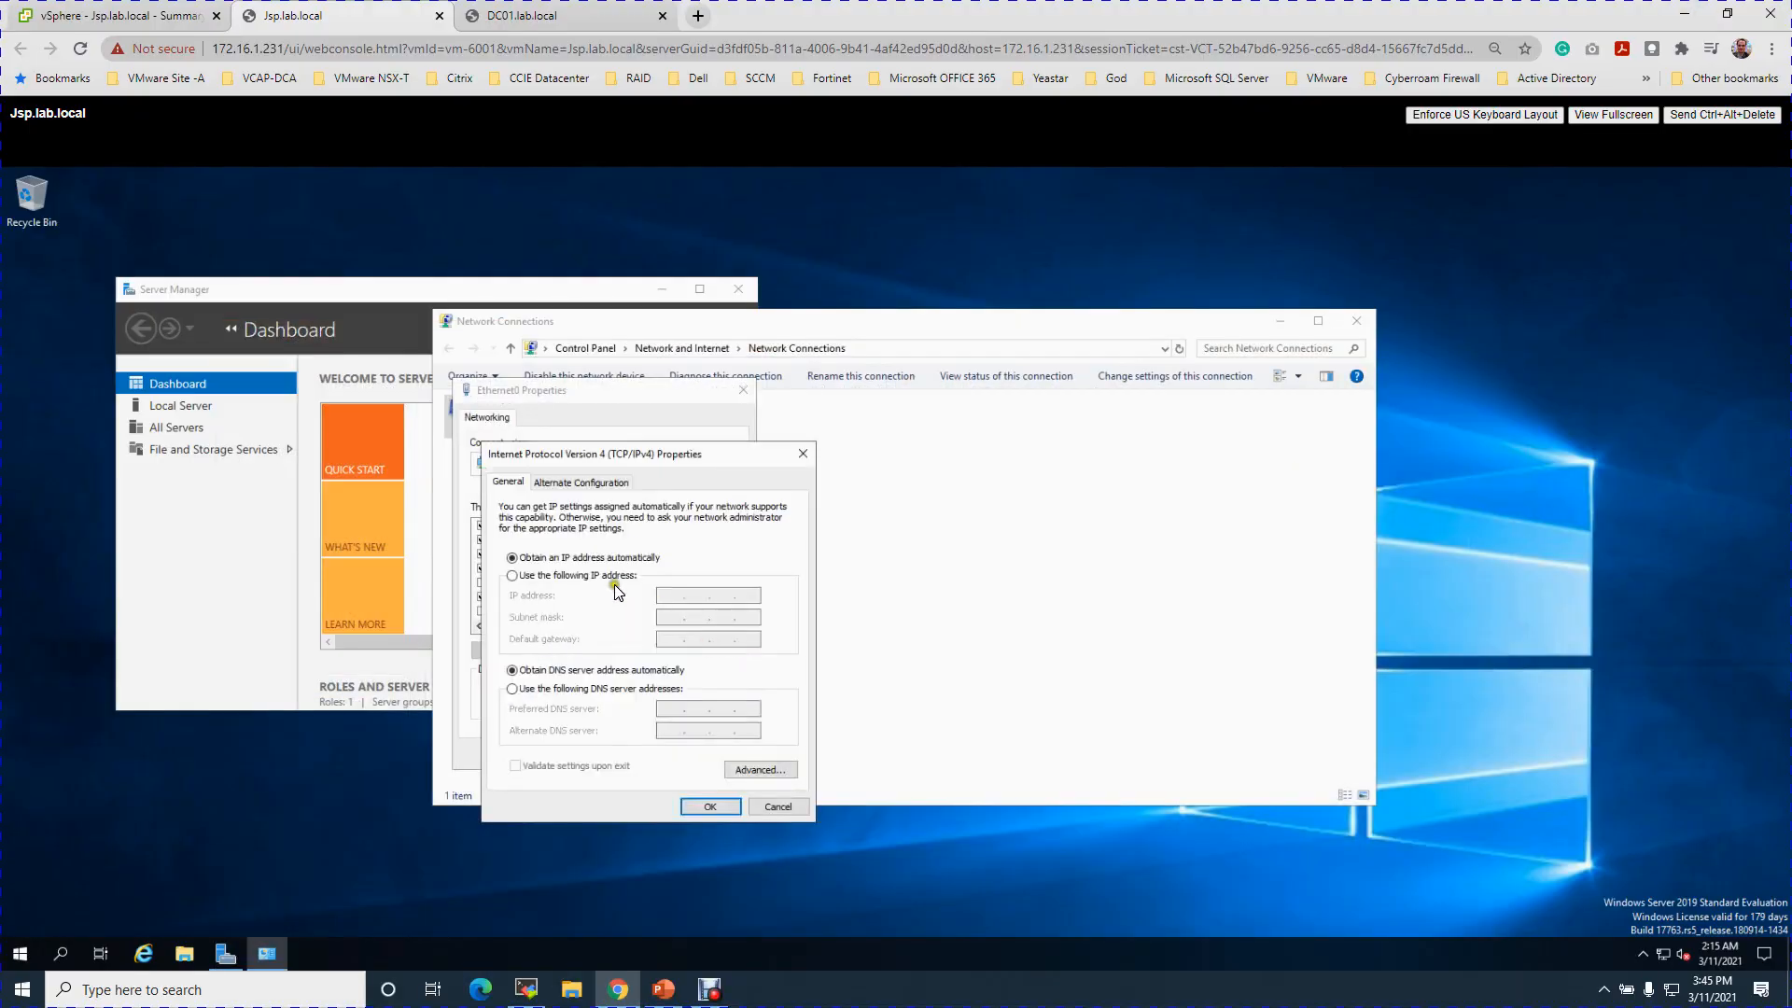
click(618, 576)
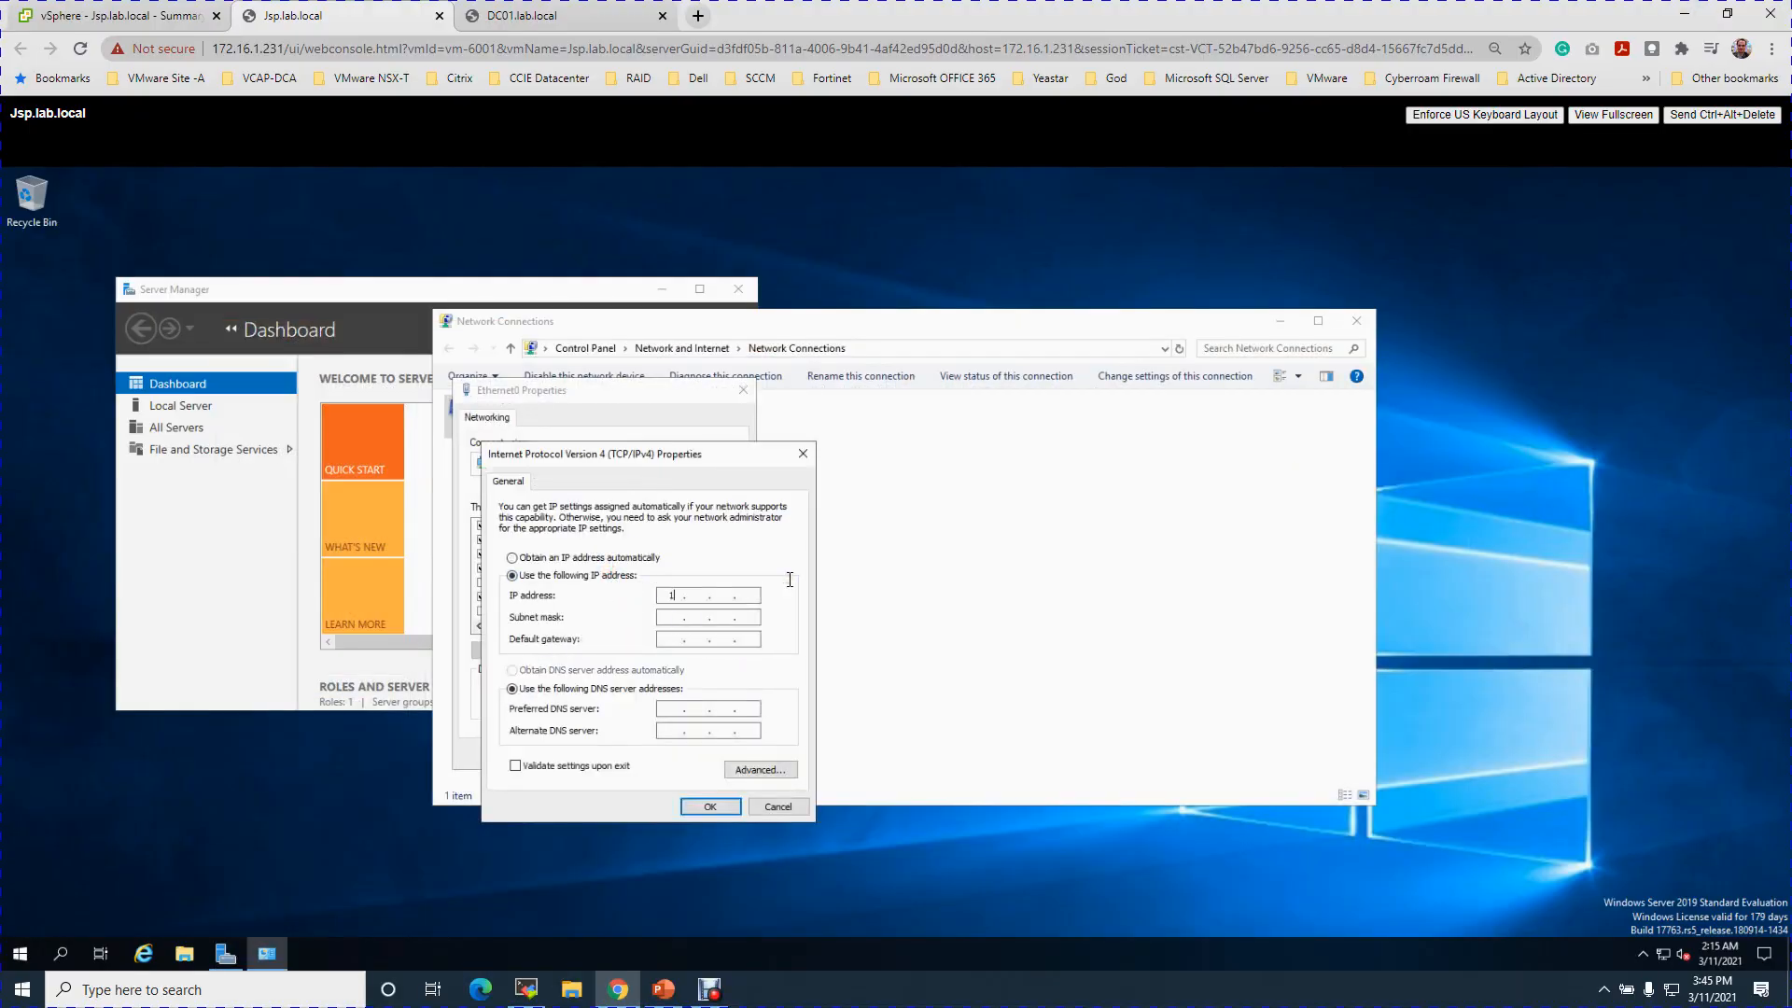
text(10.0.5.132)
key(Tab)
text(255.255.255)
text(240)
text(10.0.5.1)
text(29)
Set Jsp.lab.local's preferred DNS server to 10.0.5.130, save the adapter settings and close Network Connections.
key(Tab)
key(Tab)
text(10 . 0 . 5 . 130)
click(712, 808)
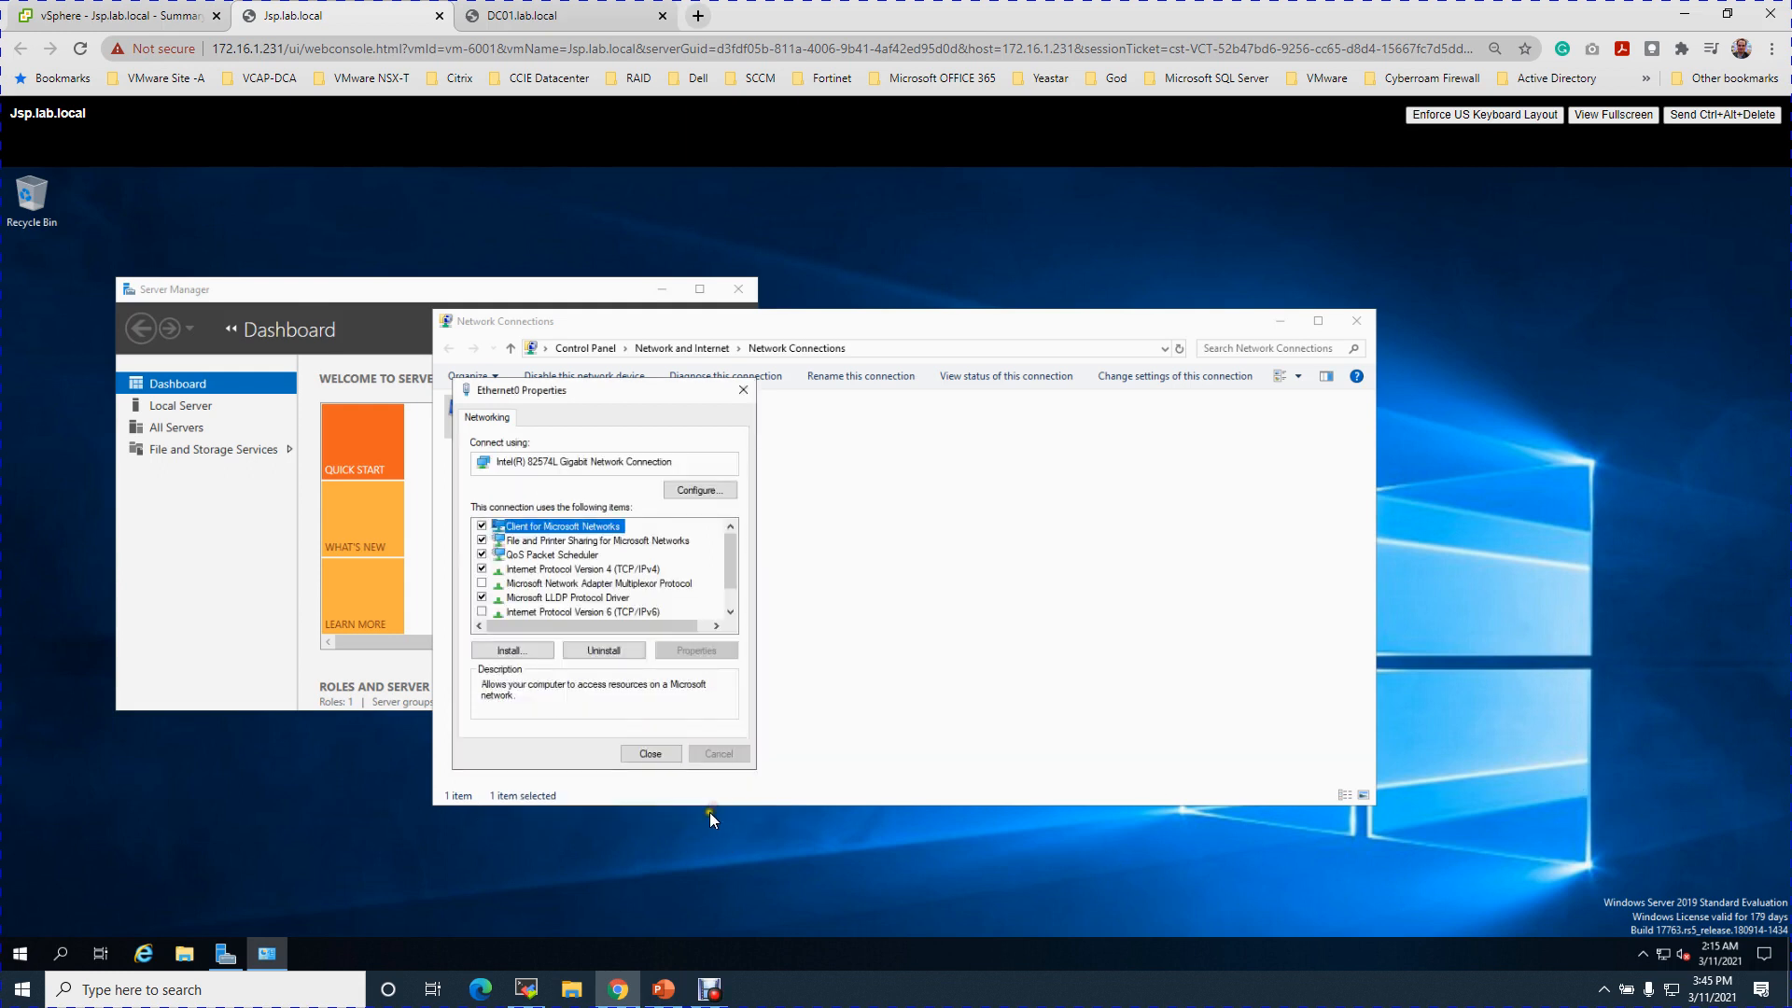
click(650, 756)
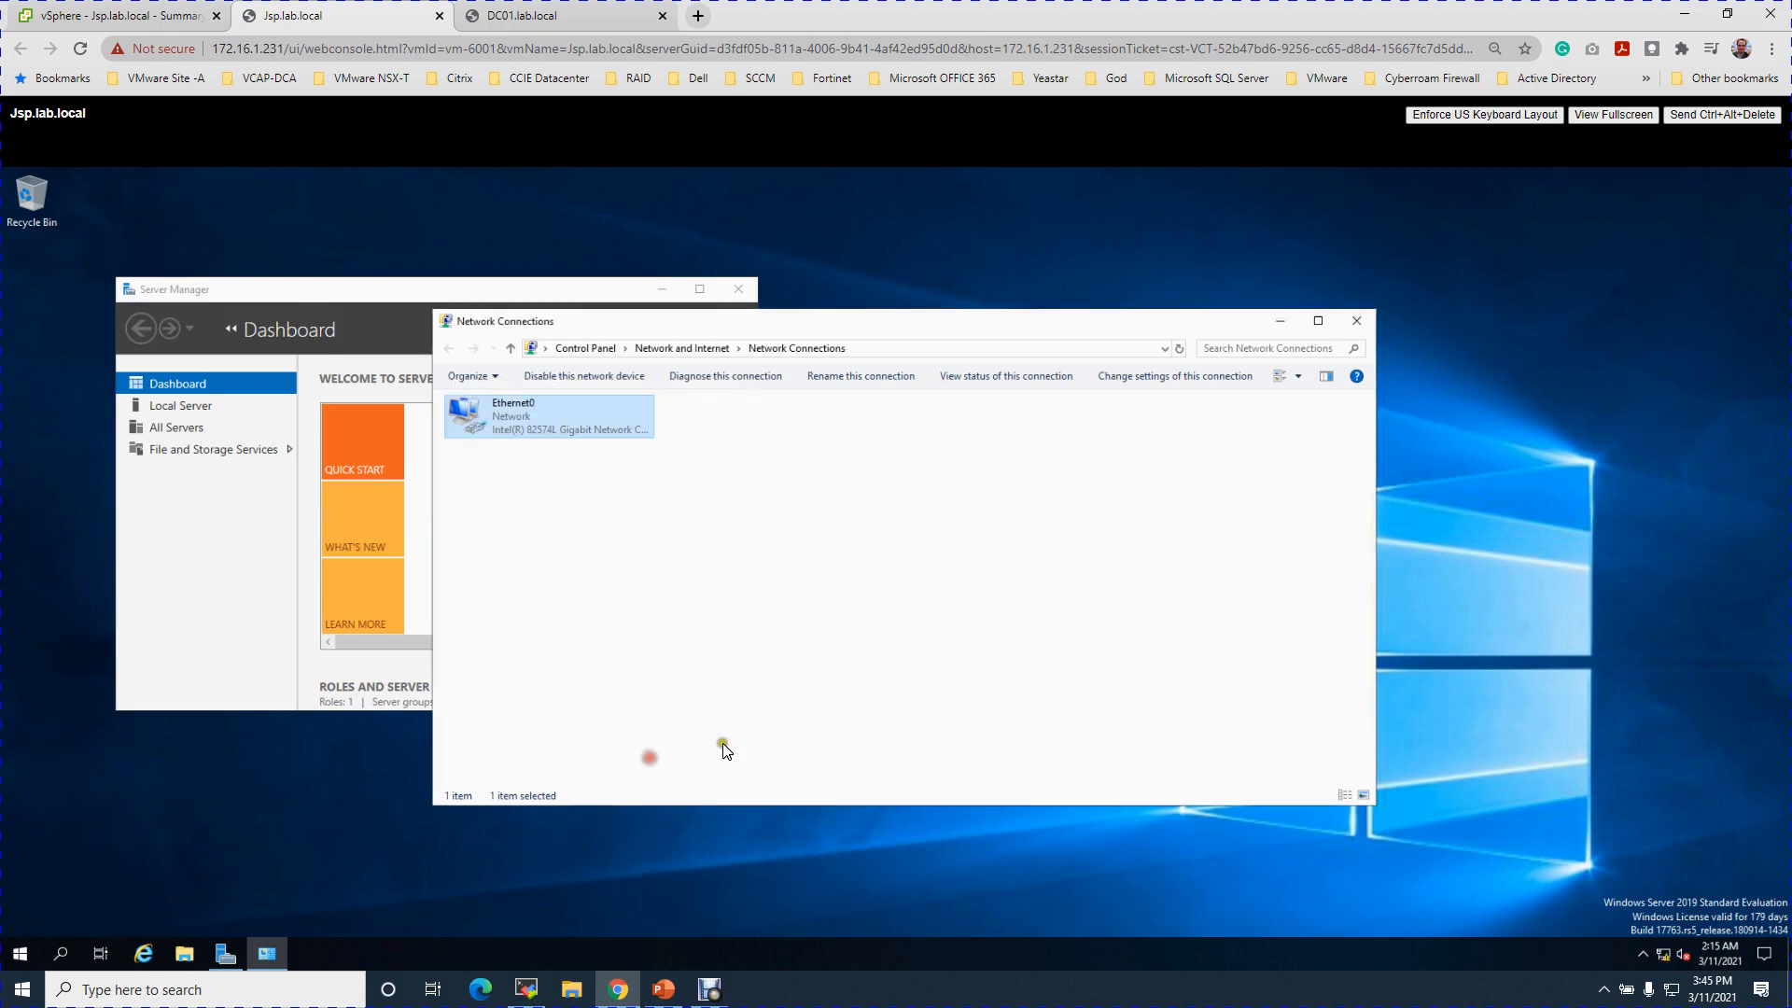
click(1357, 326)
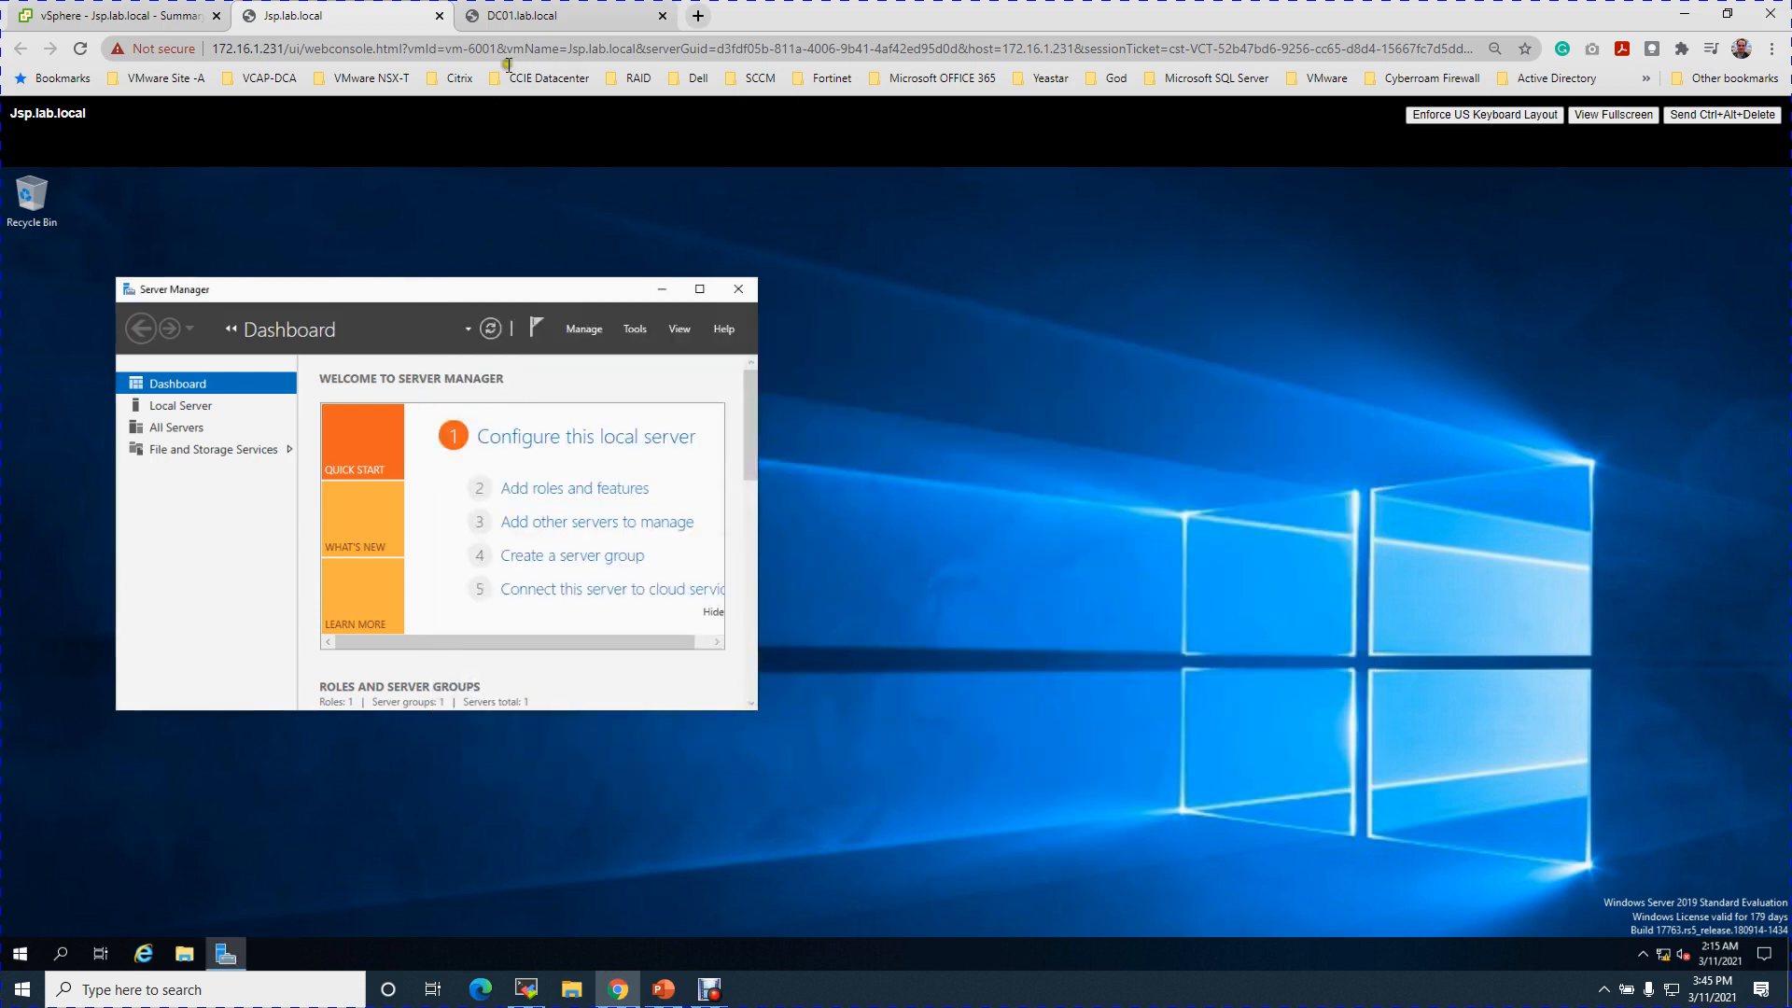
Open the Openfiler web console at 172.16.1.232:446 in a new browser tab.
click(541, 15)
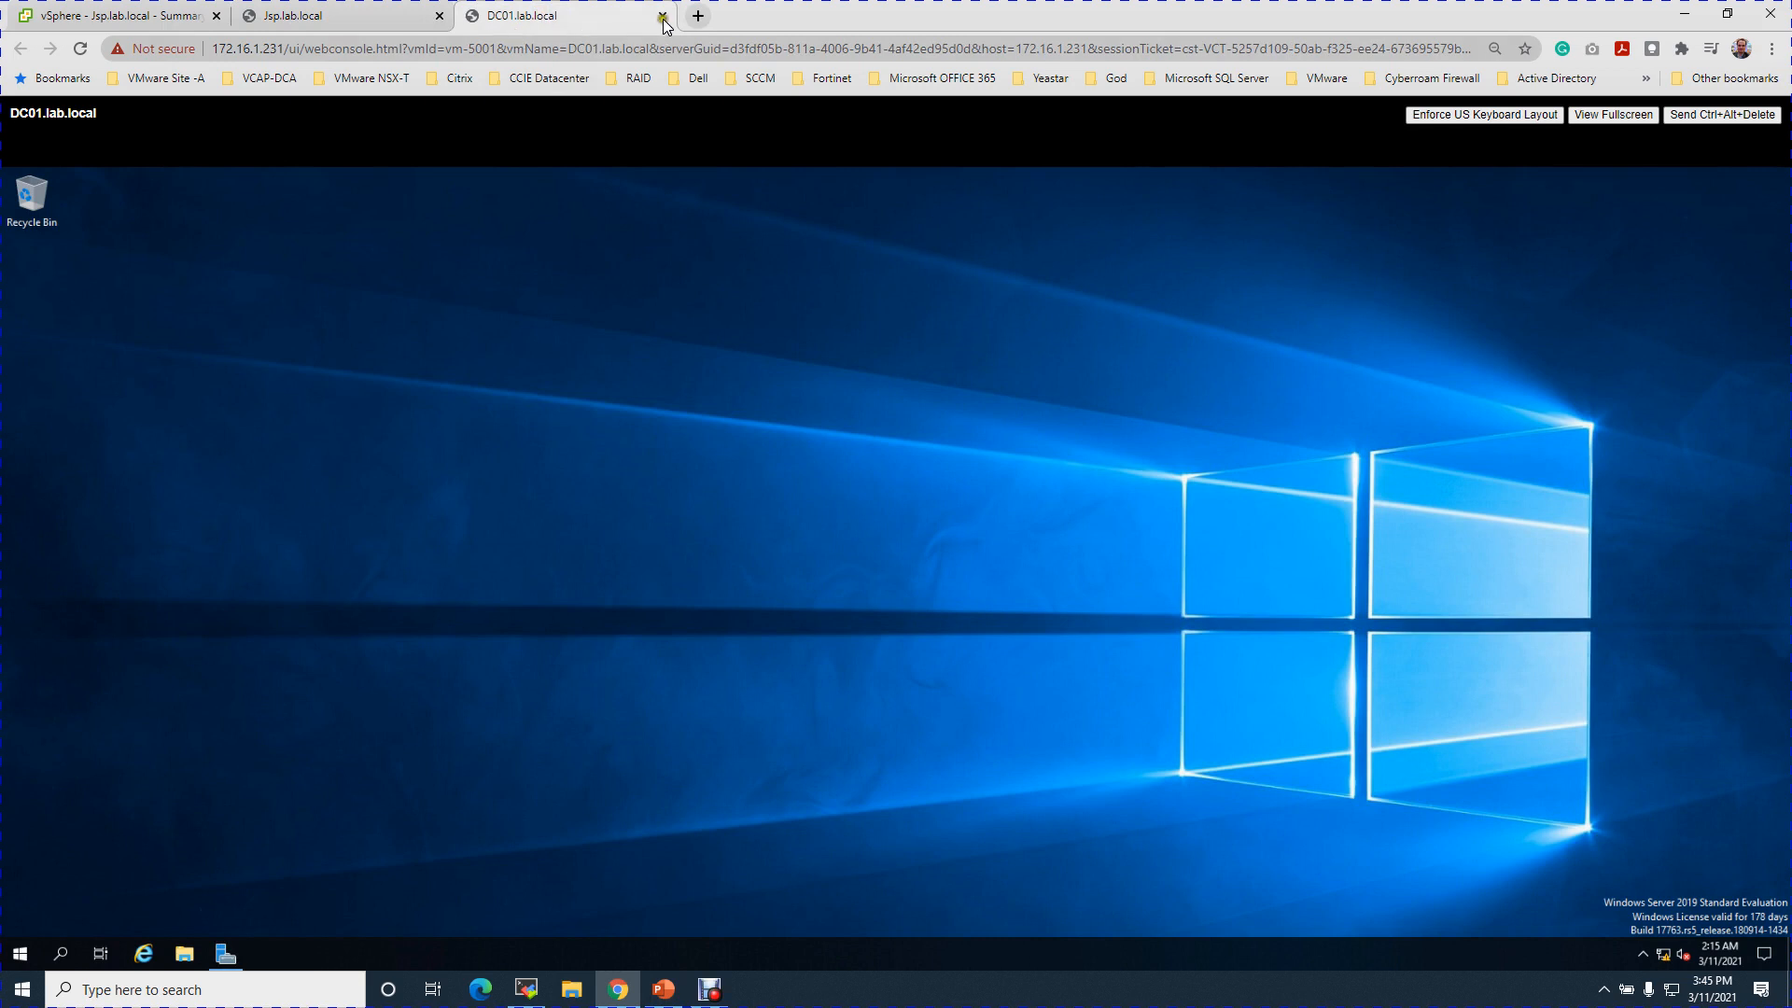
click(699, 17)
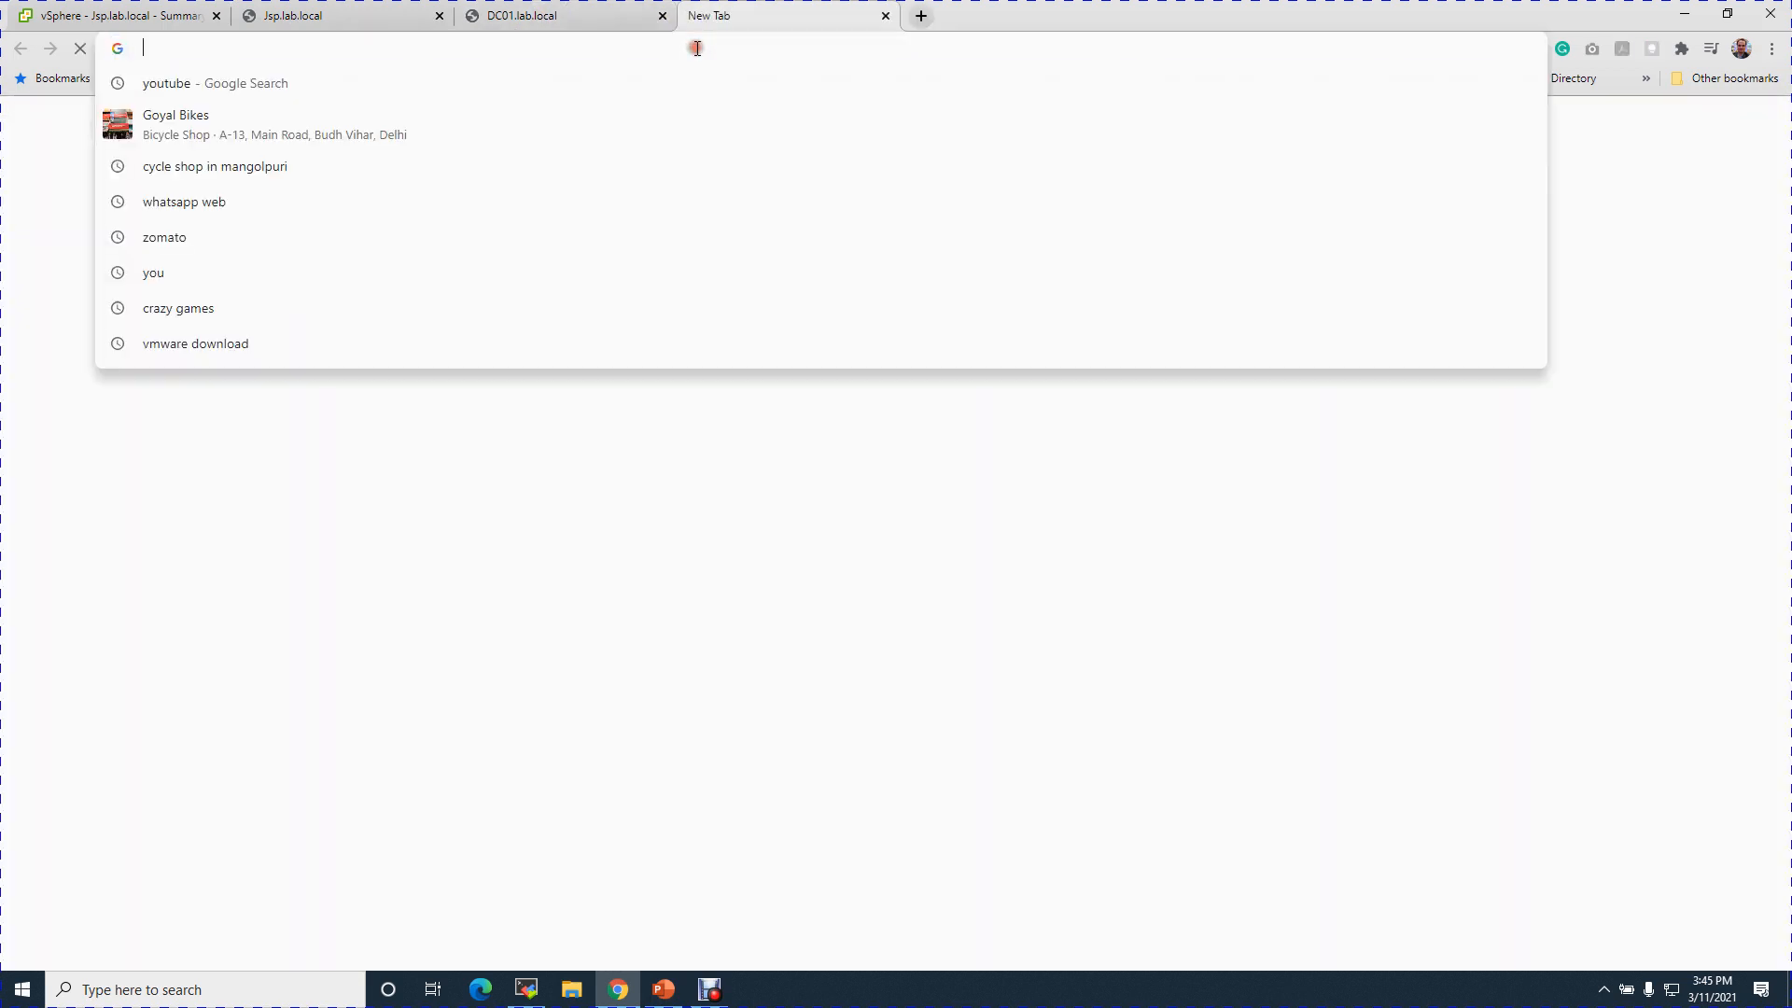
text(172.16.1)
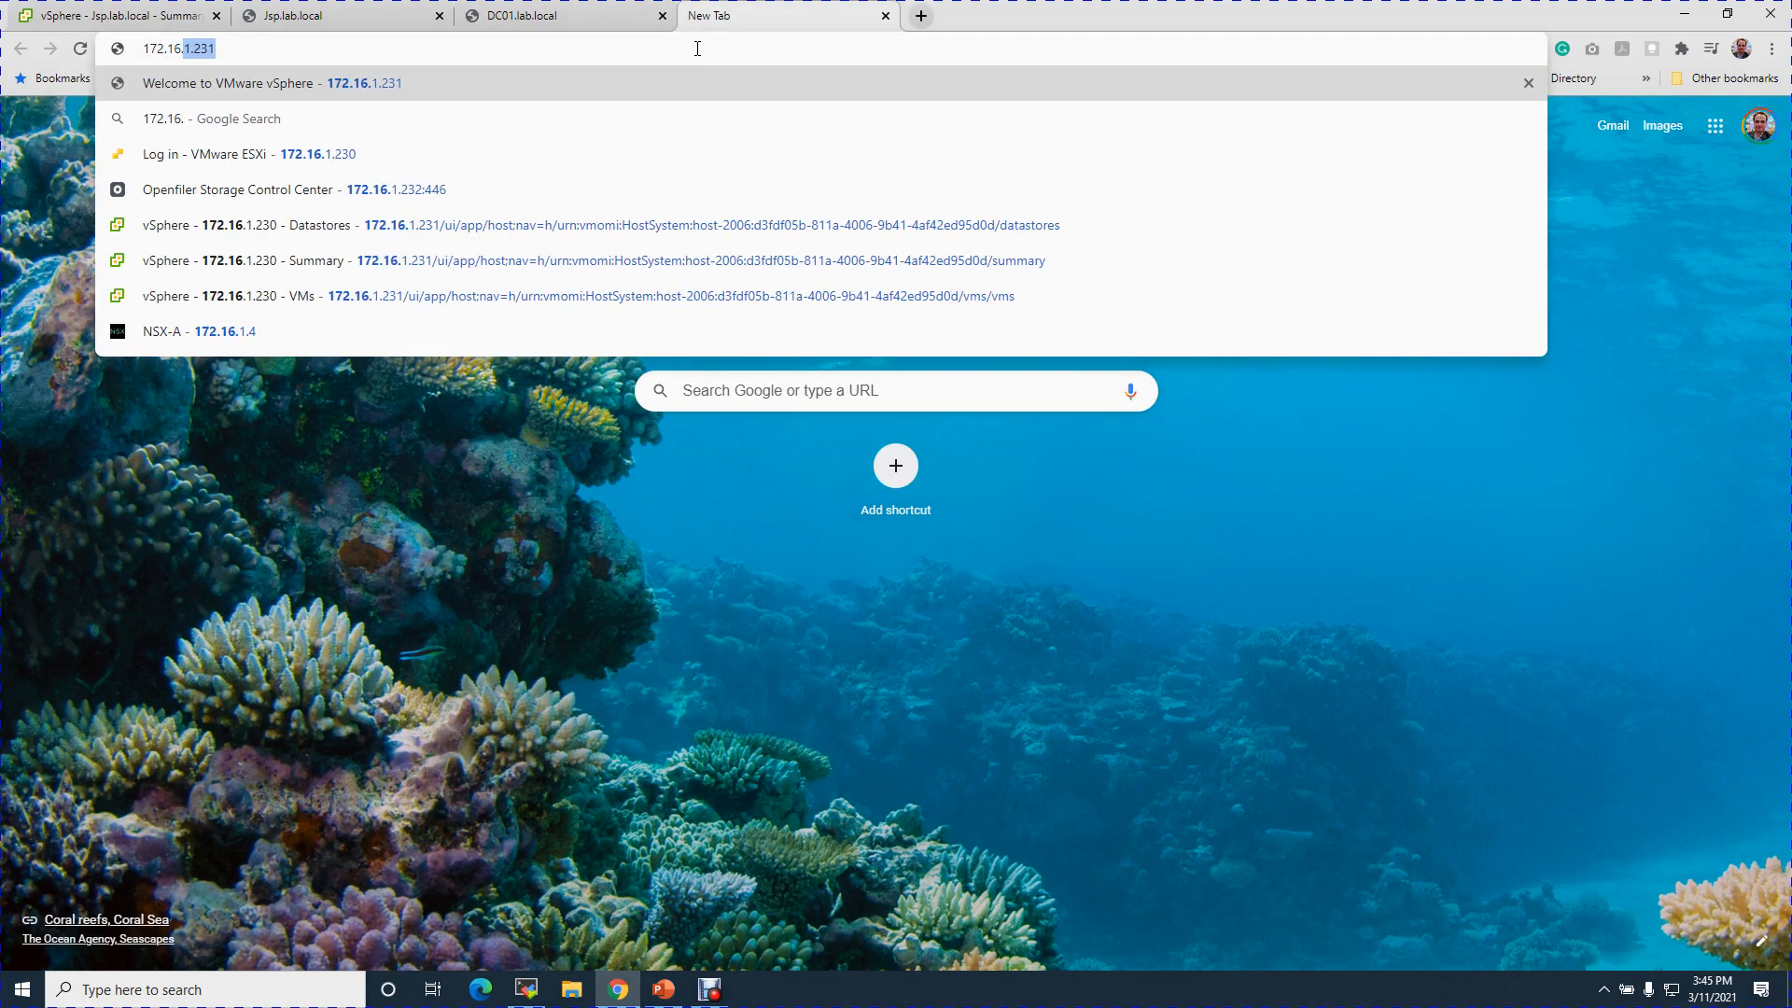
text(.232:446)
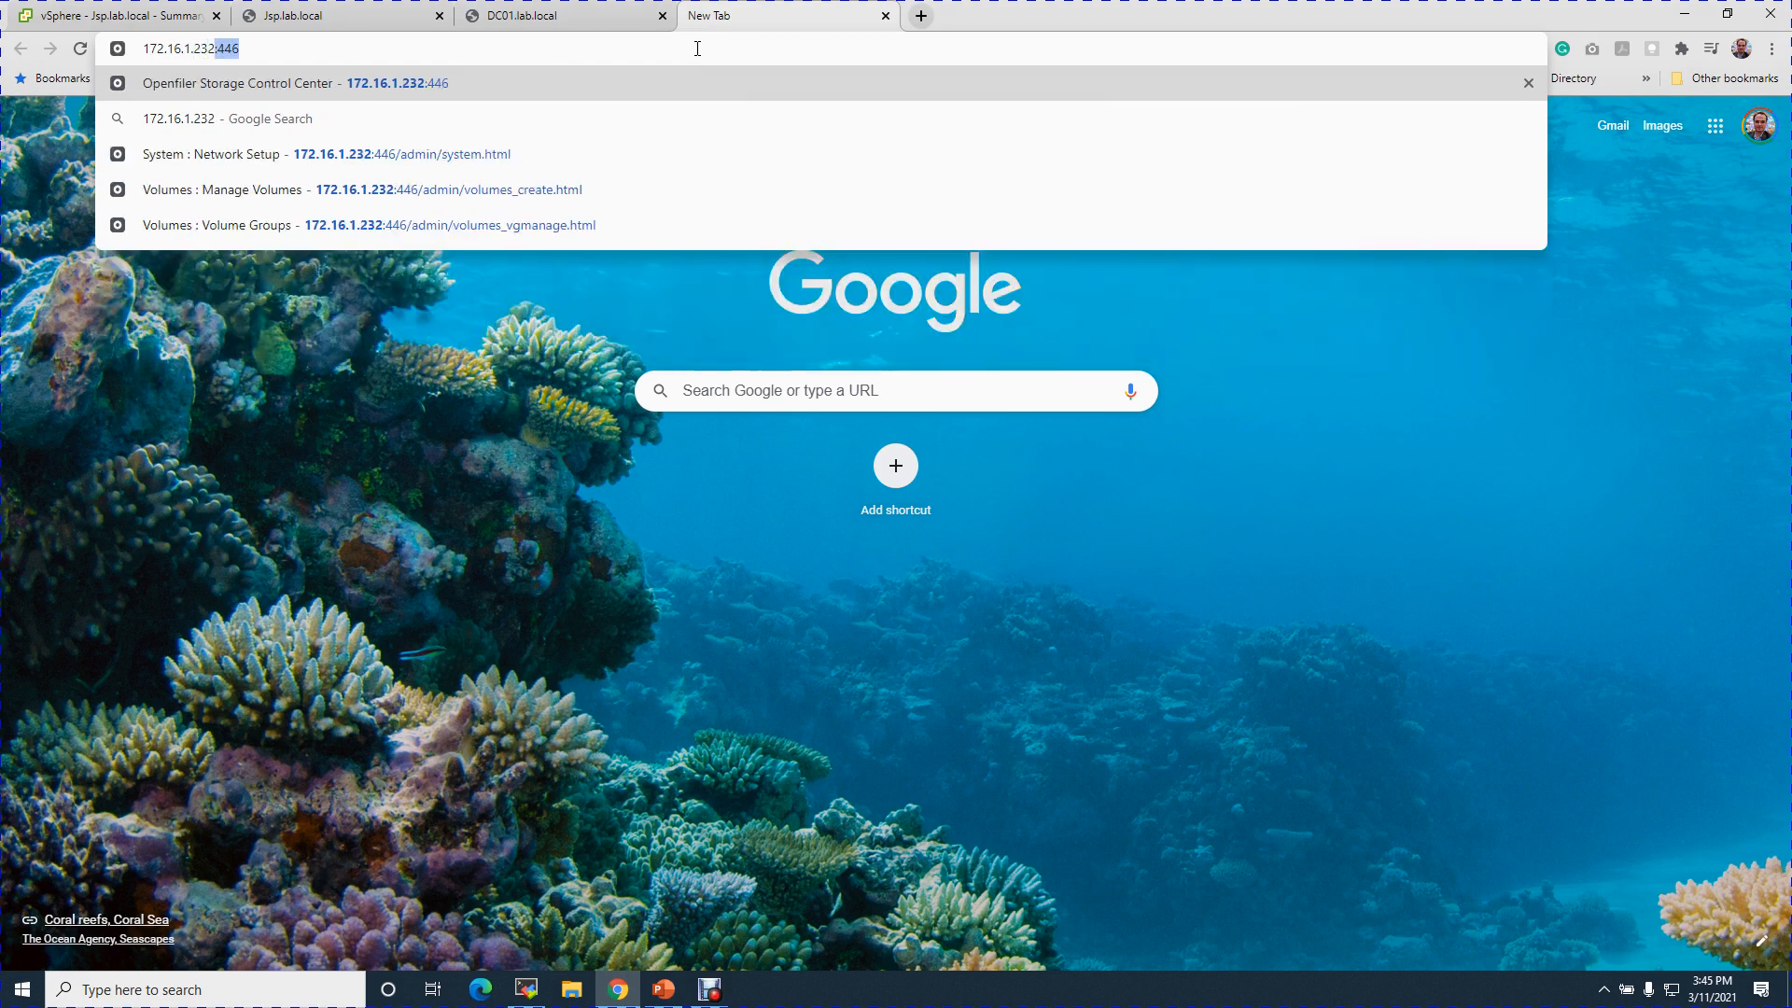
key(Return)
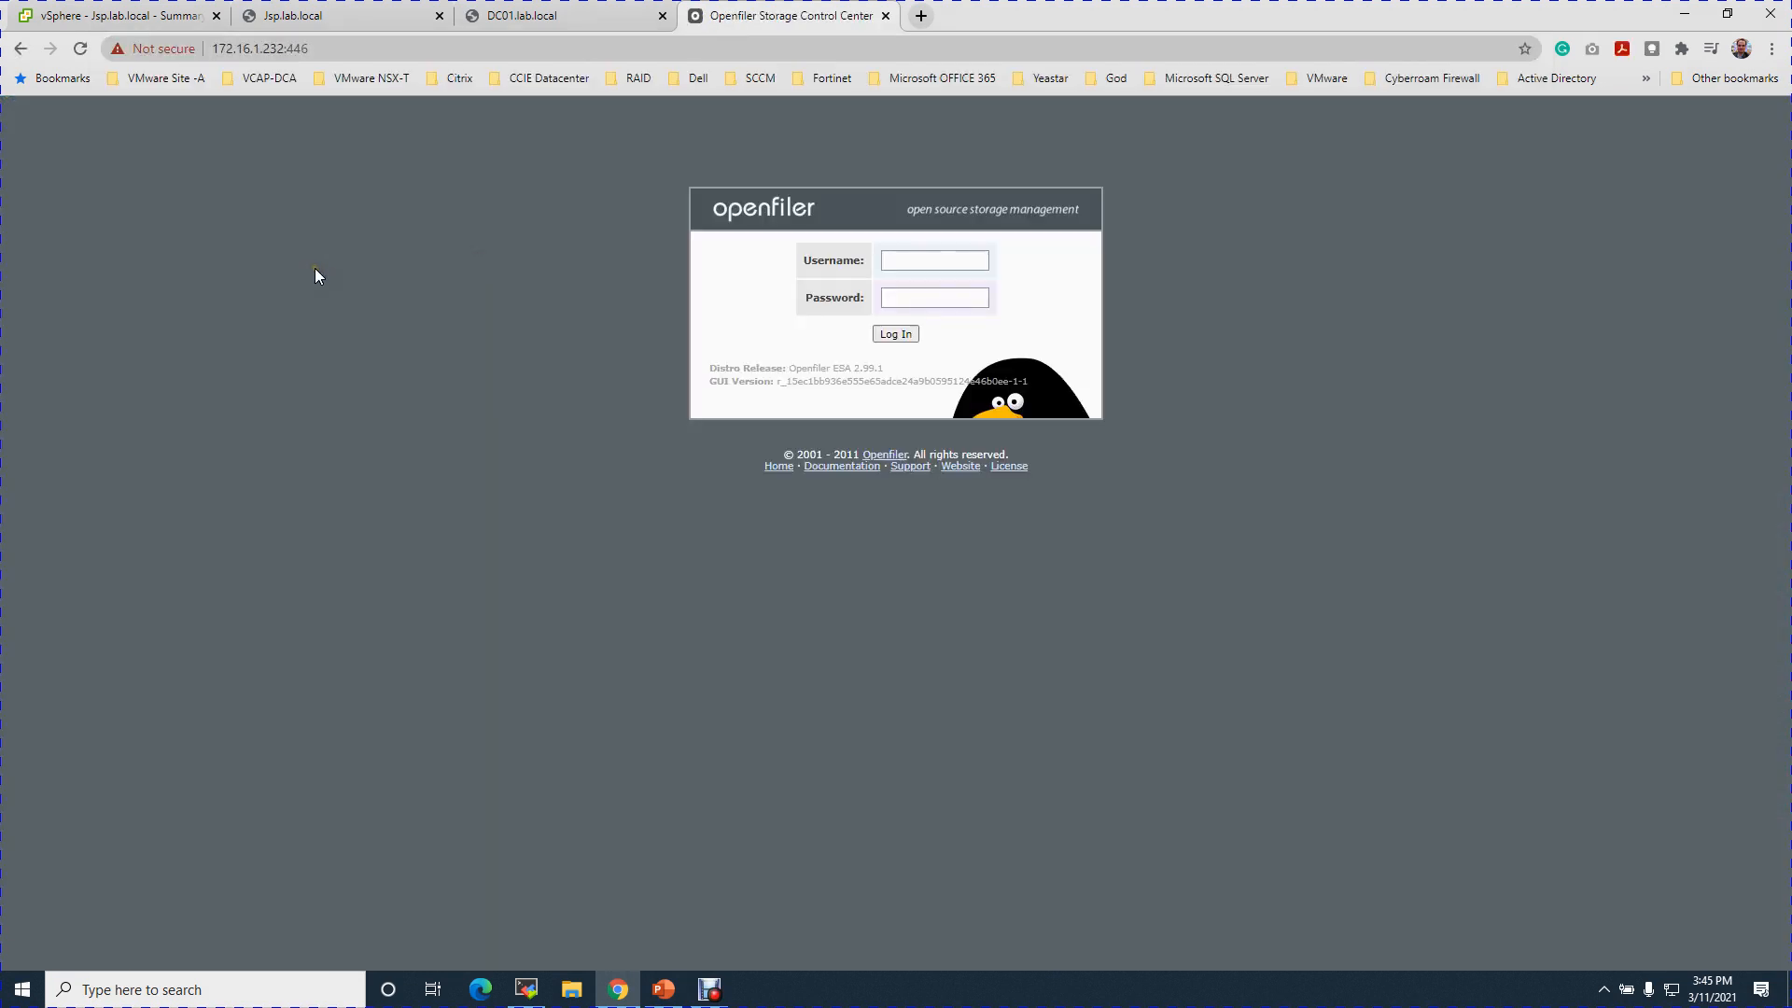
Log in to Openfiler as openfiler with the account password and open the system network setup page.
click(926, 261)
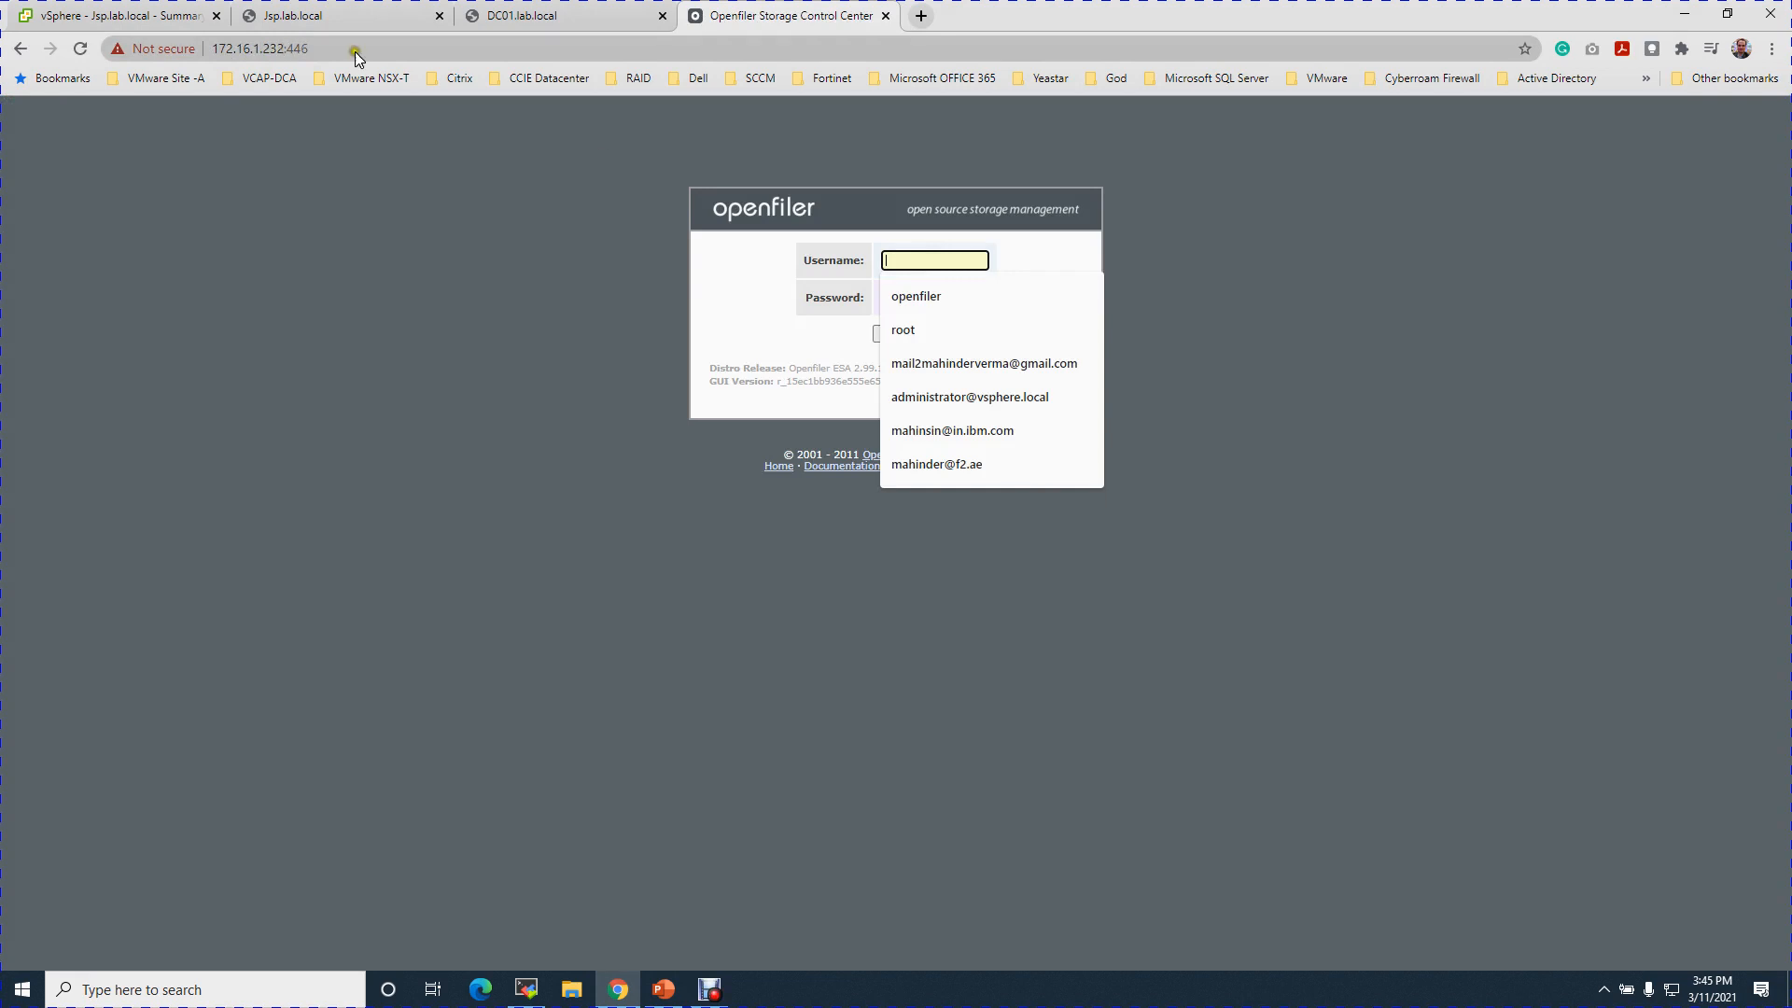
click(926, 305)
click(927, 304)
text(••••)
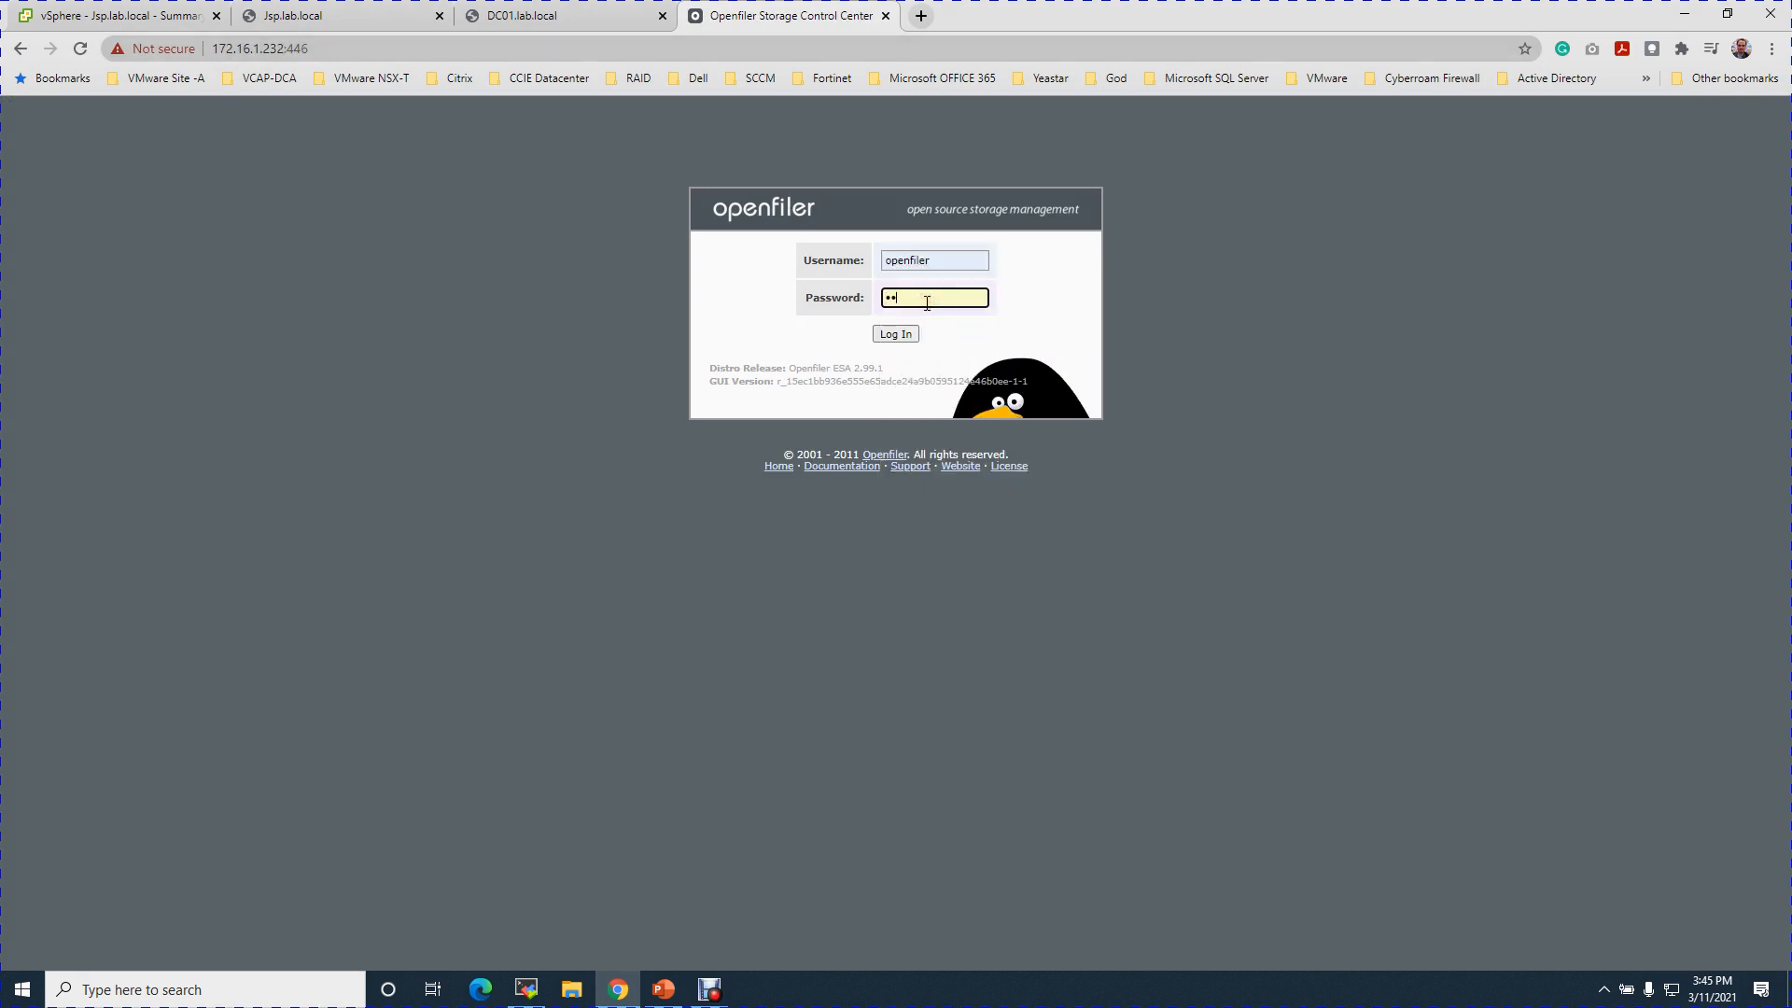
text(•••)
key(Return)
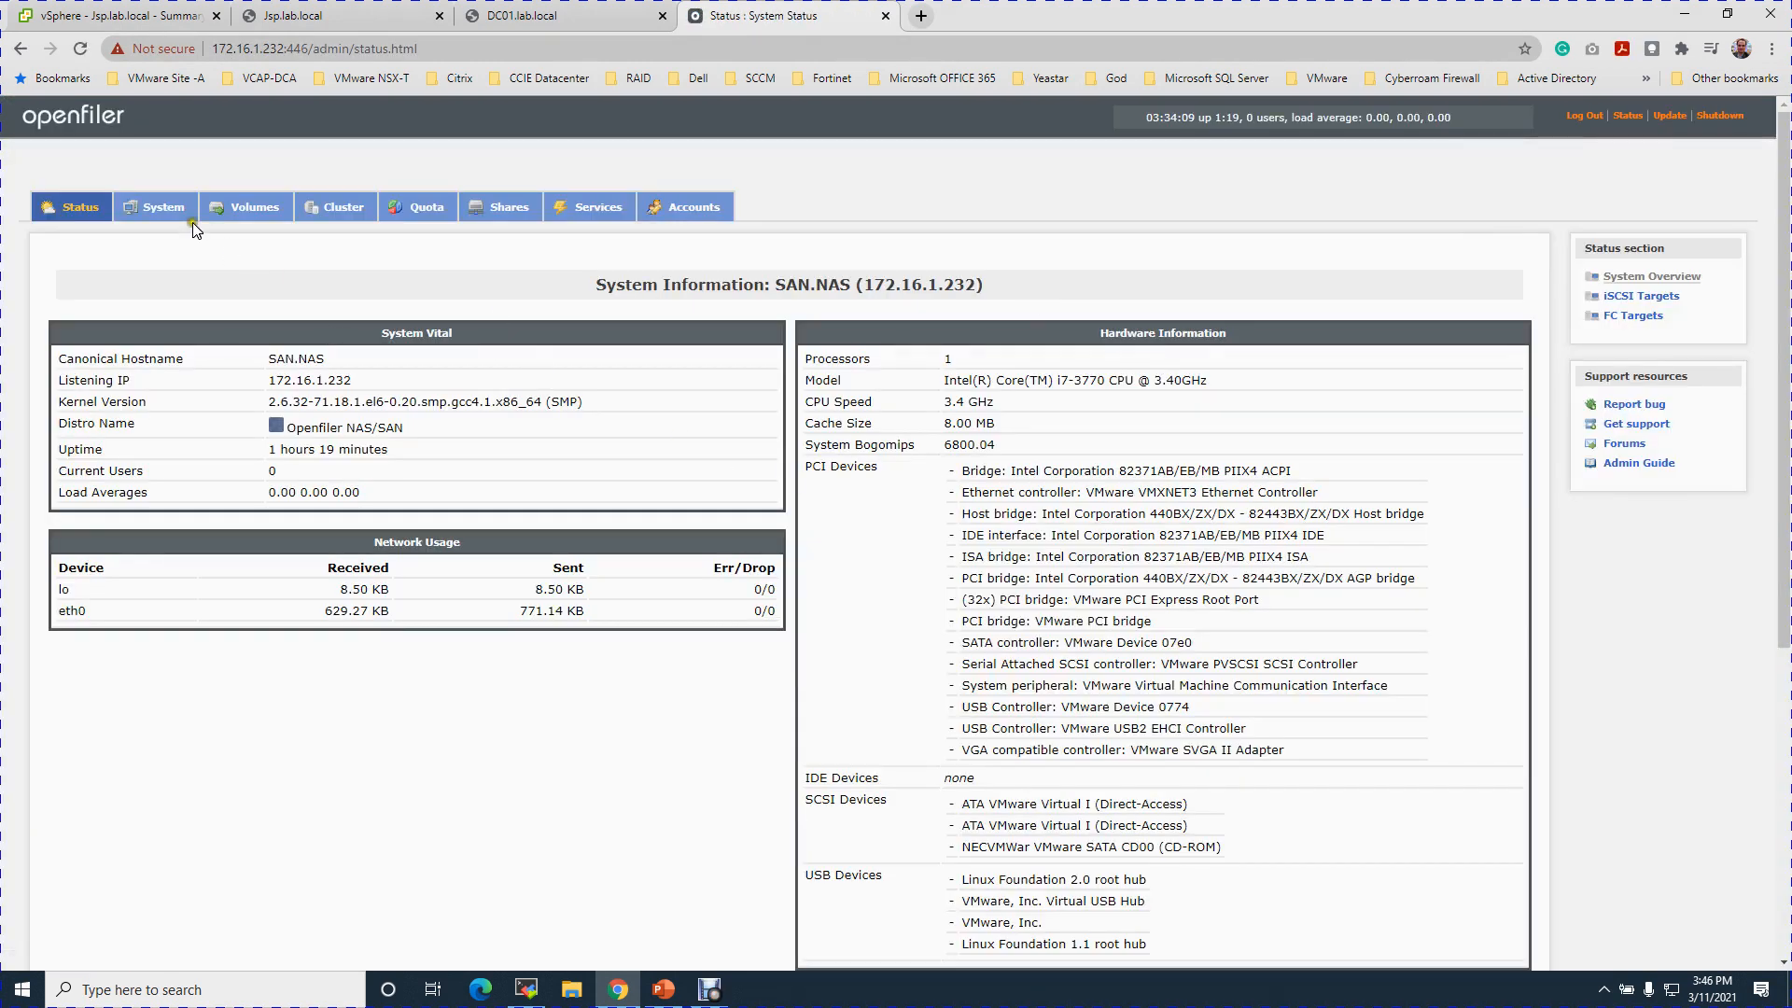
click(164, 209)
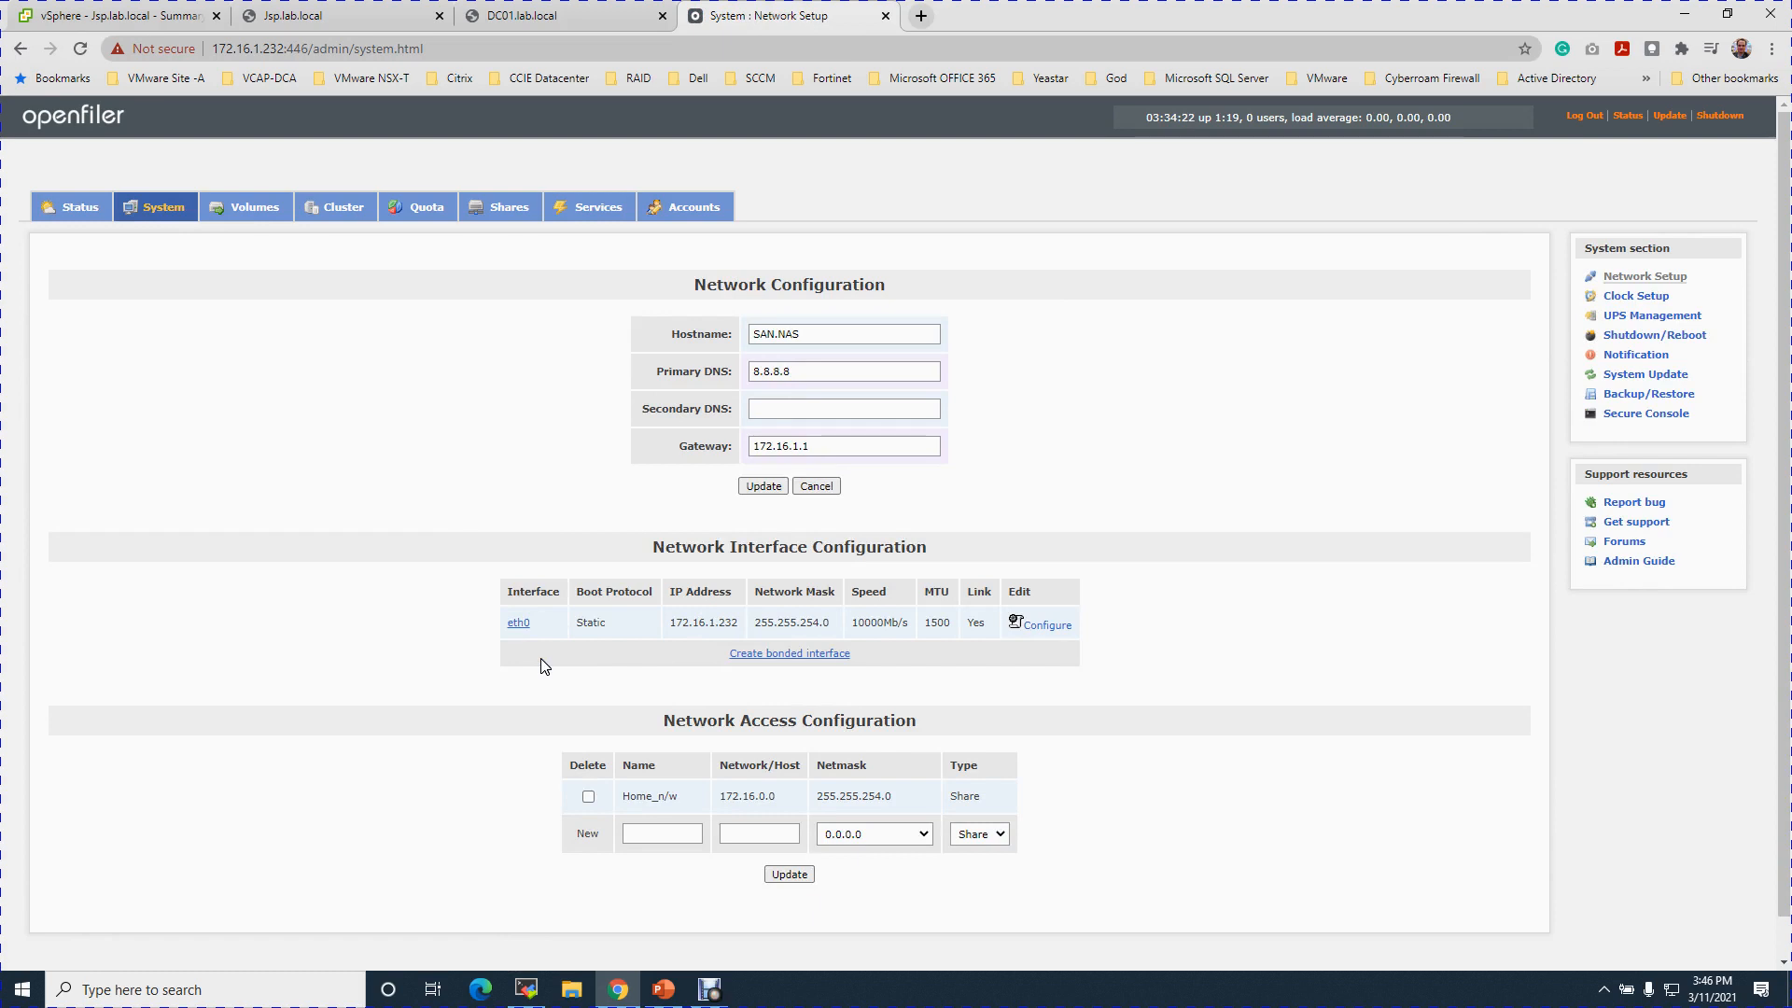
click(816, 663)
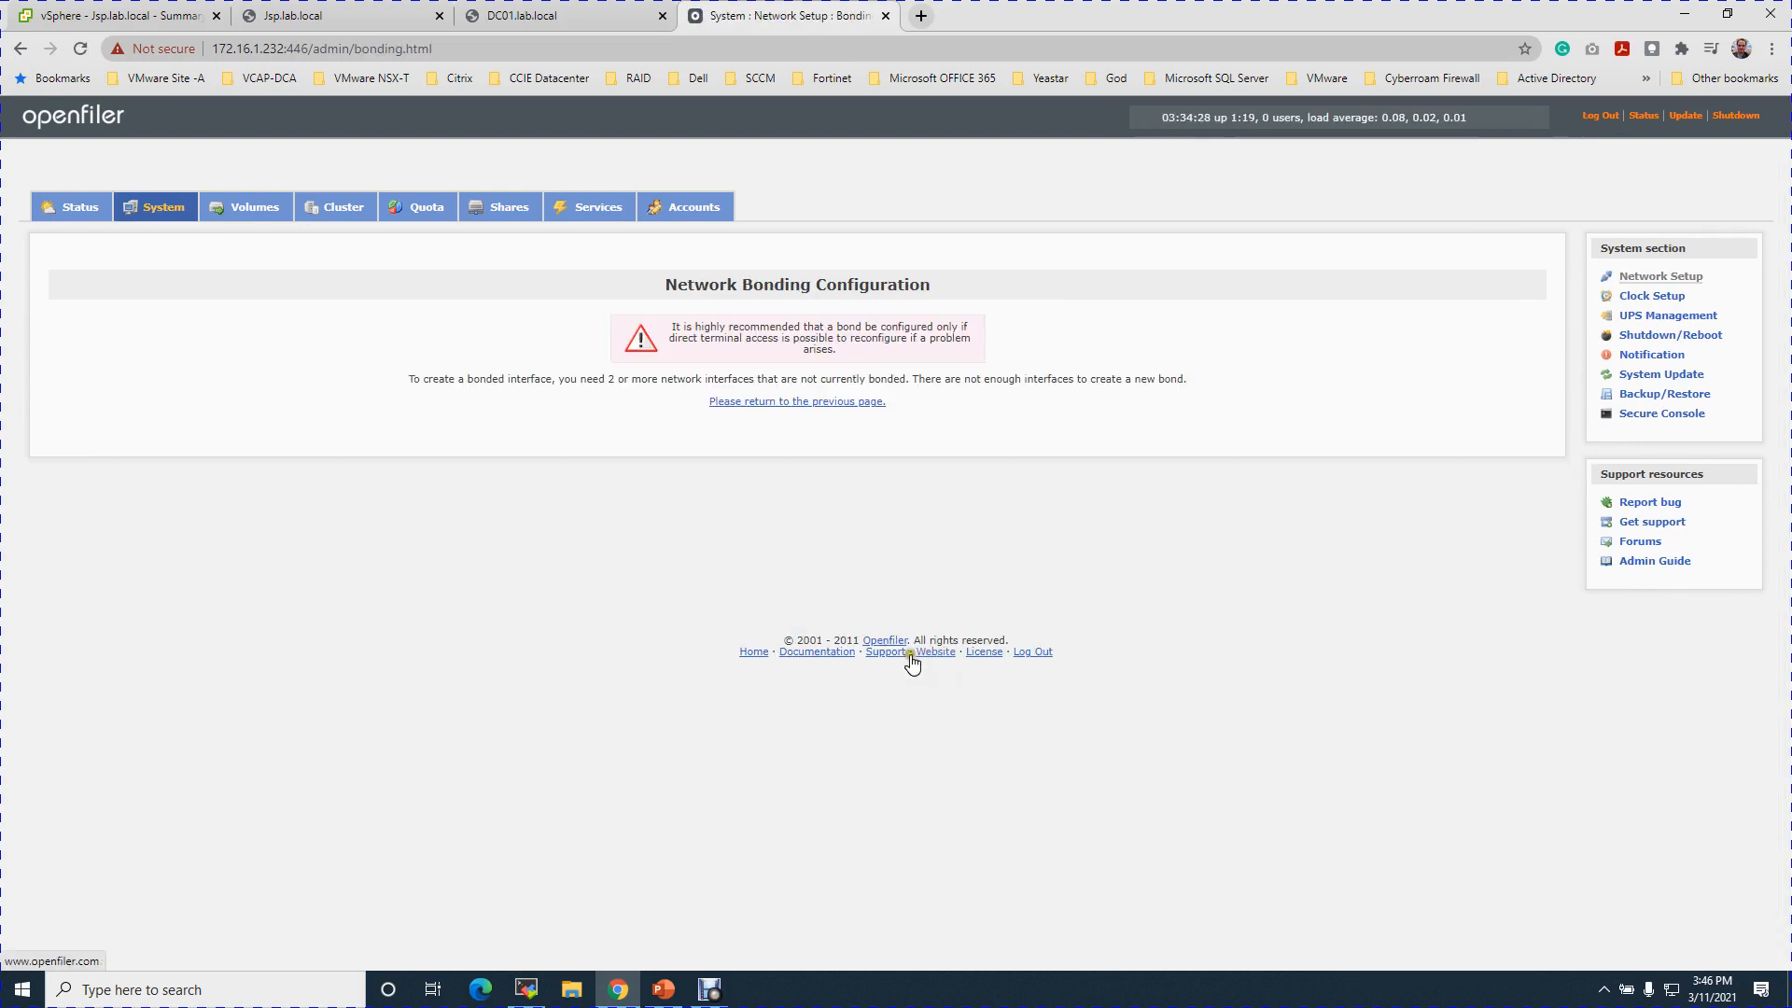
click(814, 403)
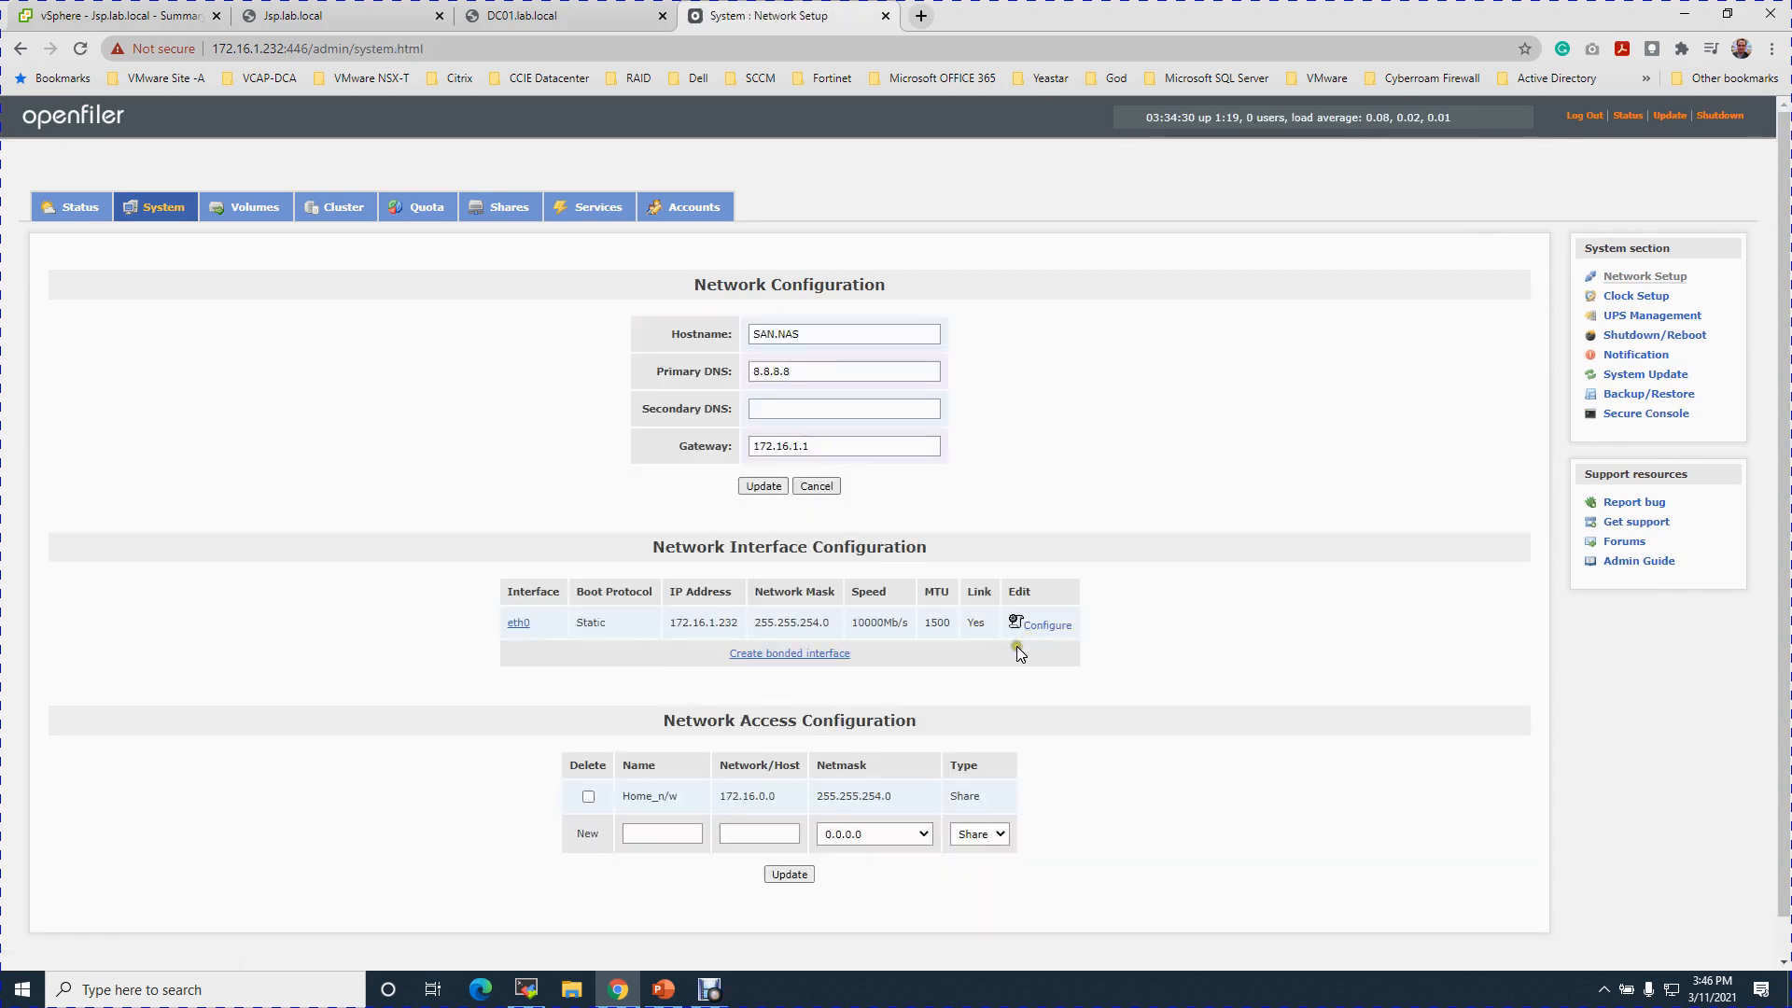
click(1047, 627)
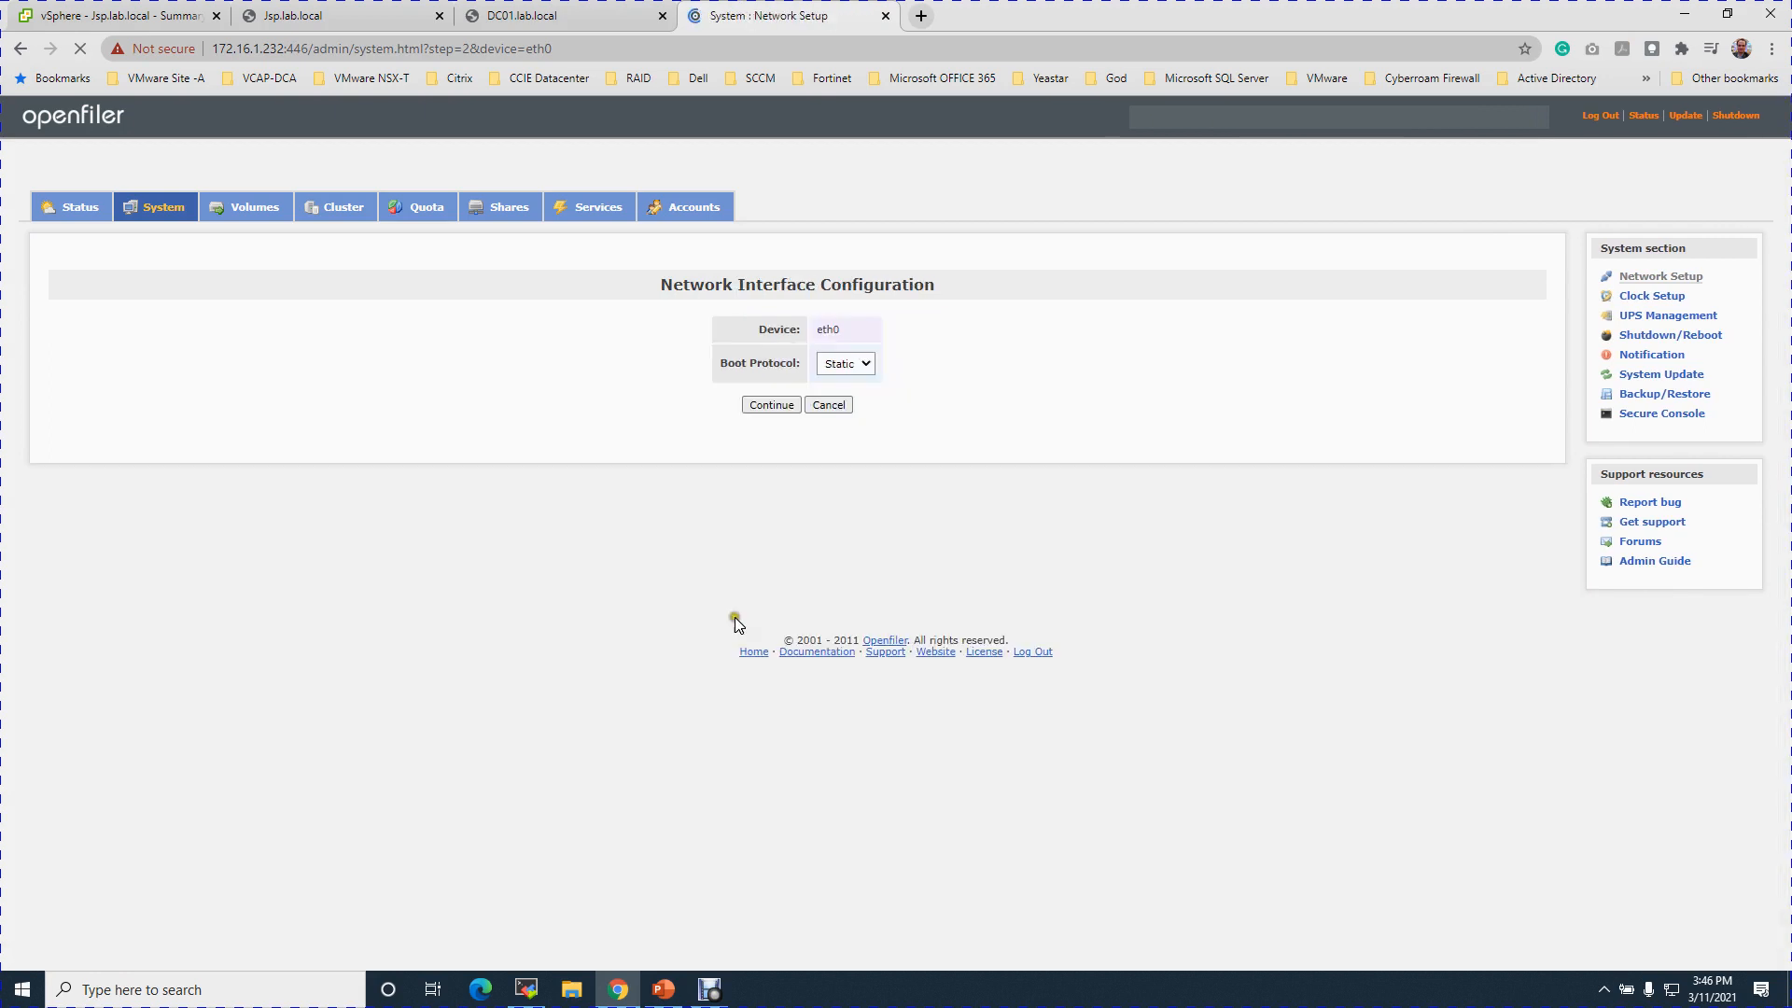
click(864, 364)
click(840, 377)
click(772, 405)
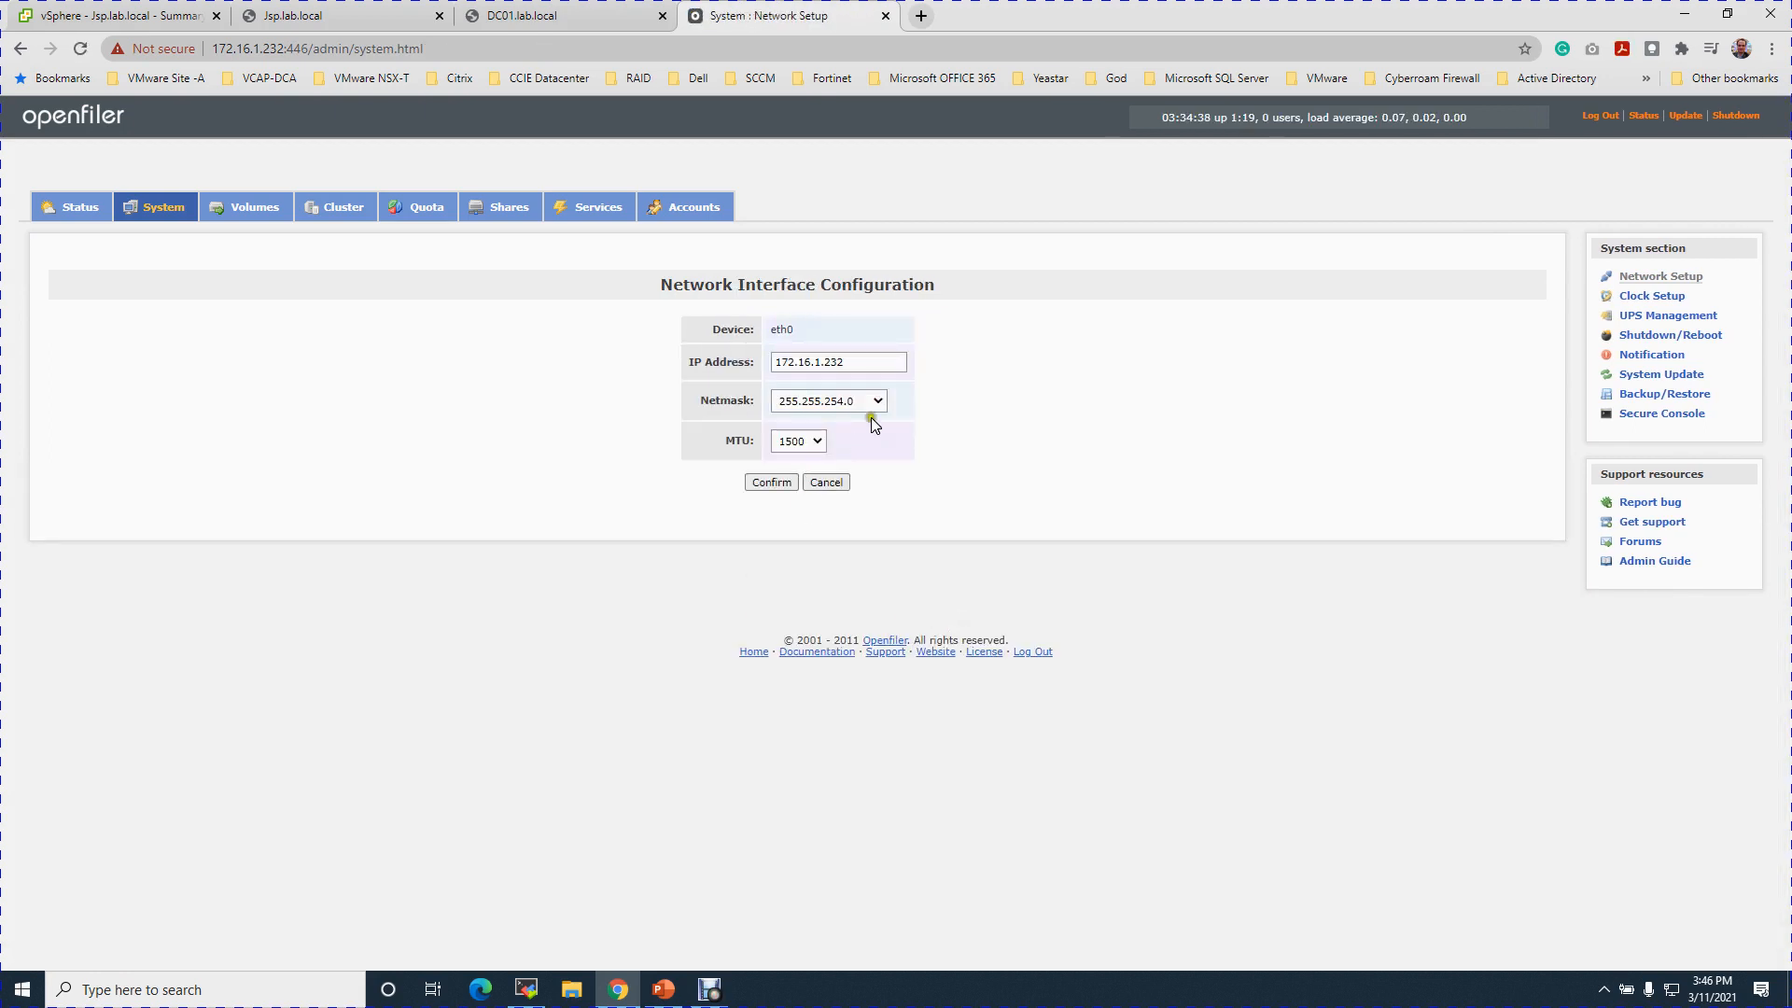
click(881, 400)
click(881, 400)
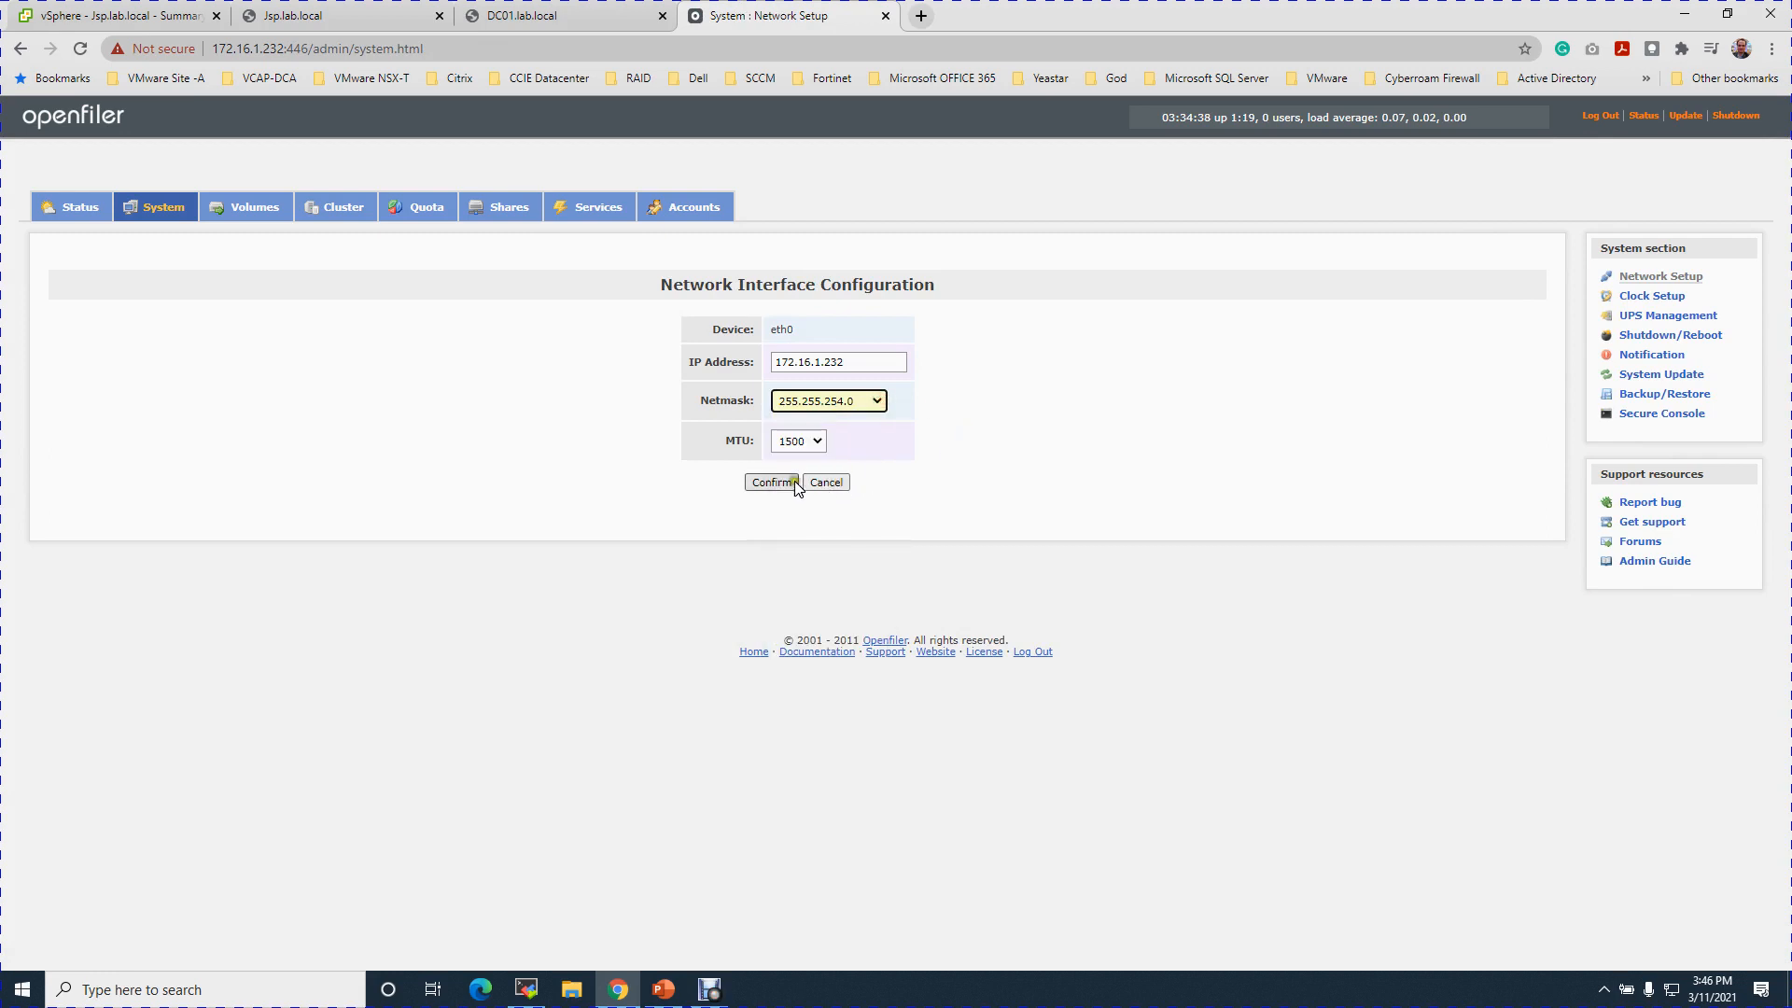
click(805, 439)
click(804, 440)
click(840, 482)
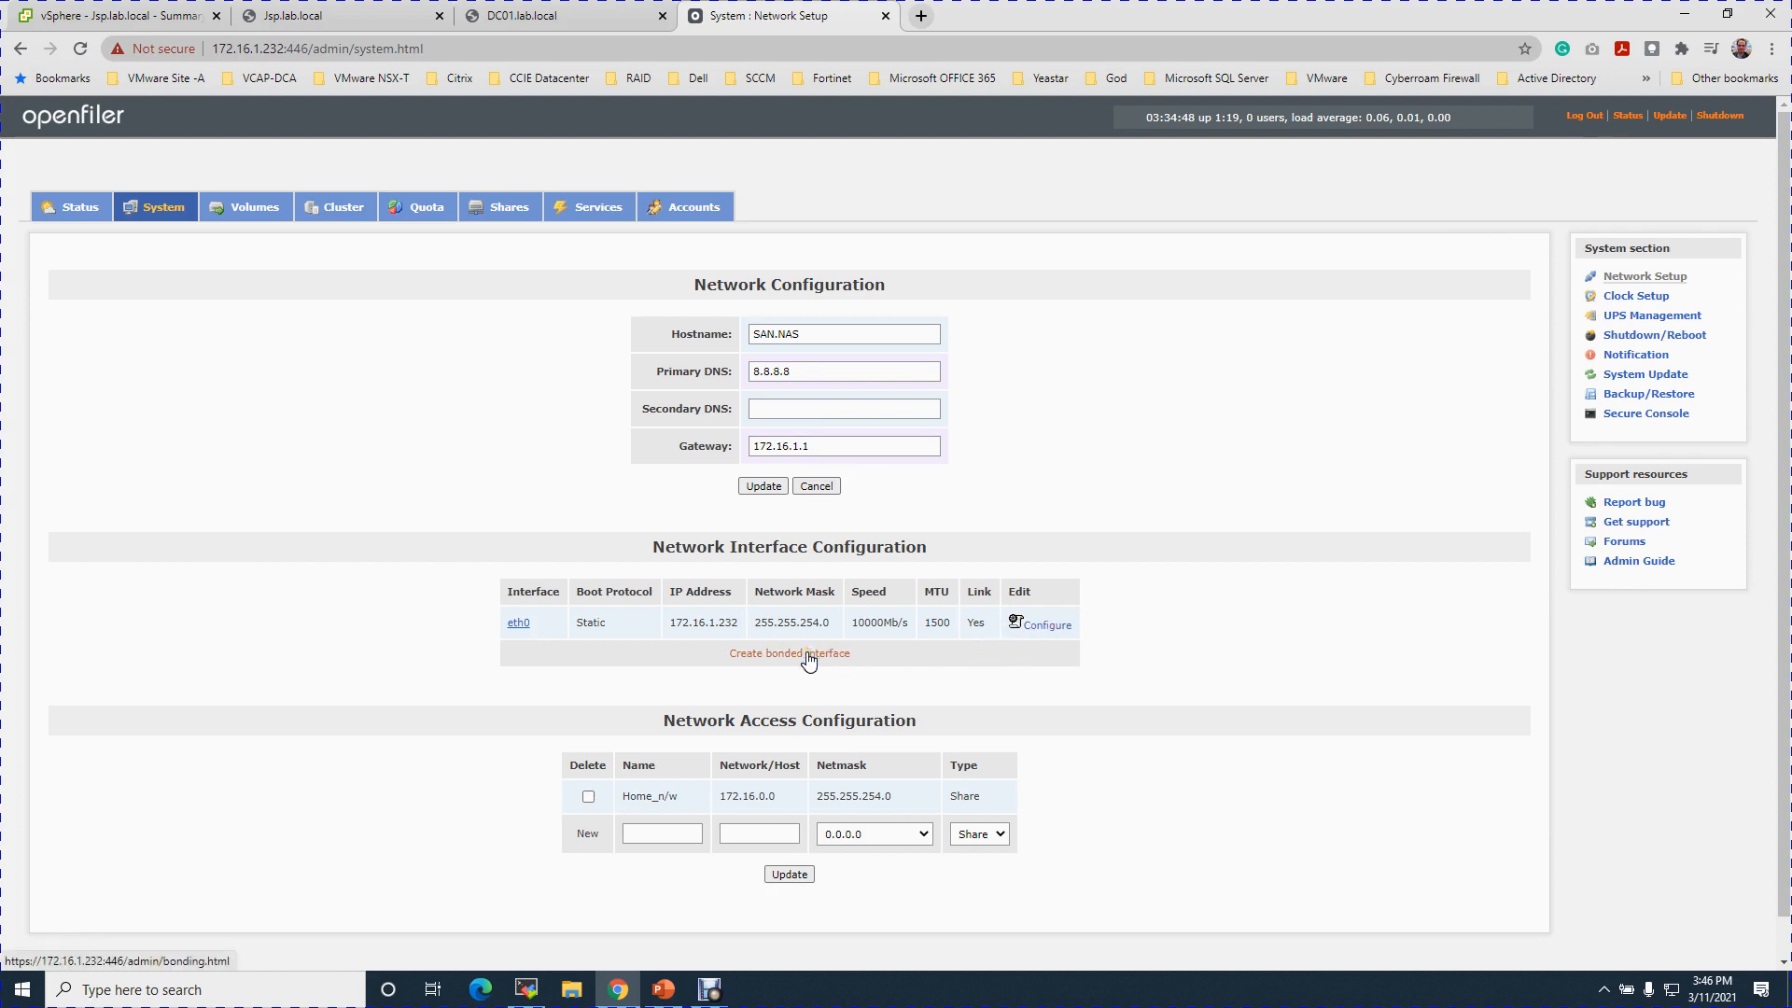
Add a virtual interface to the eth0 network card in Openfiler.
click(518, 623)
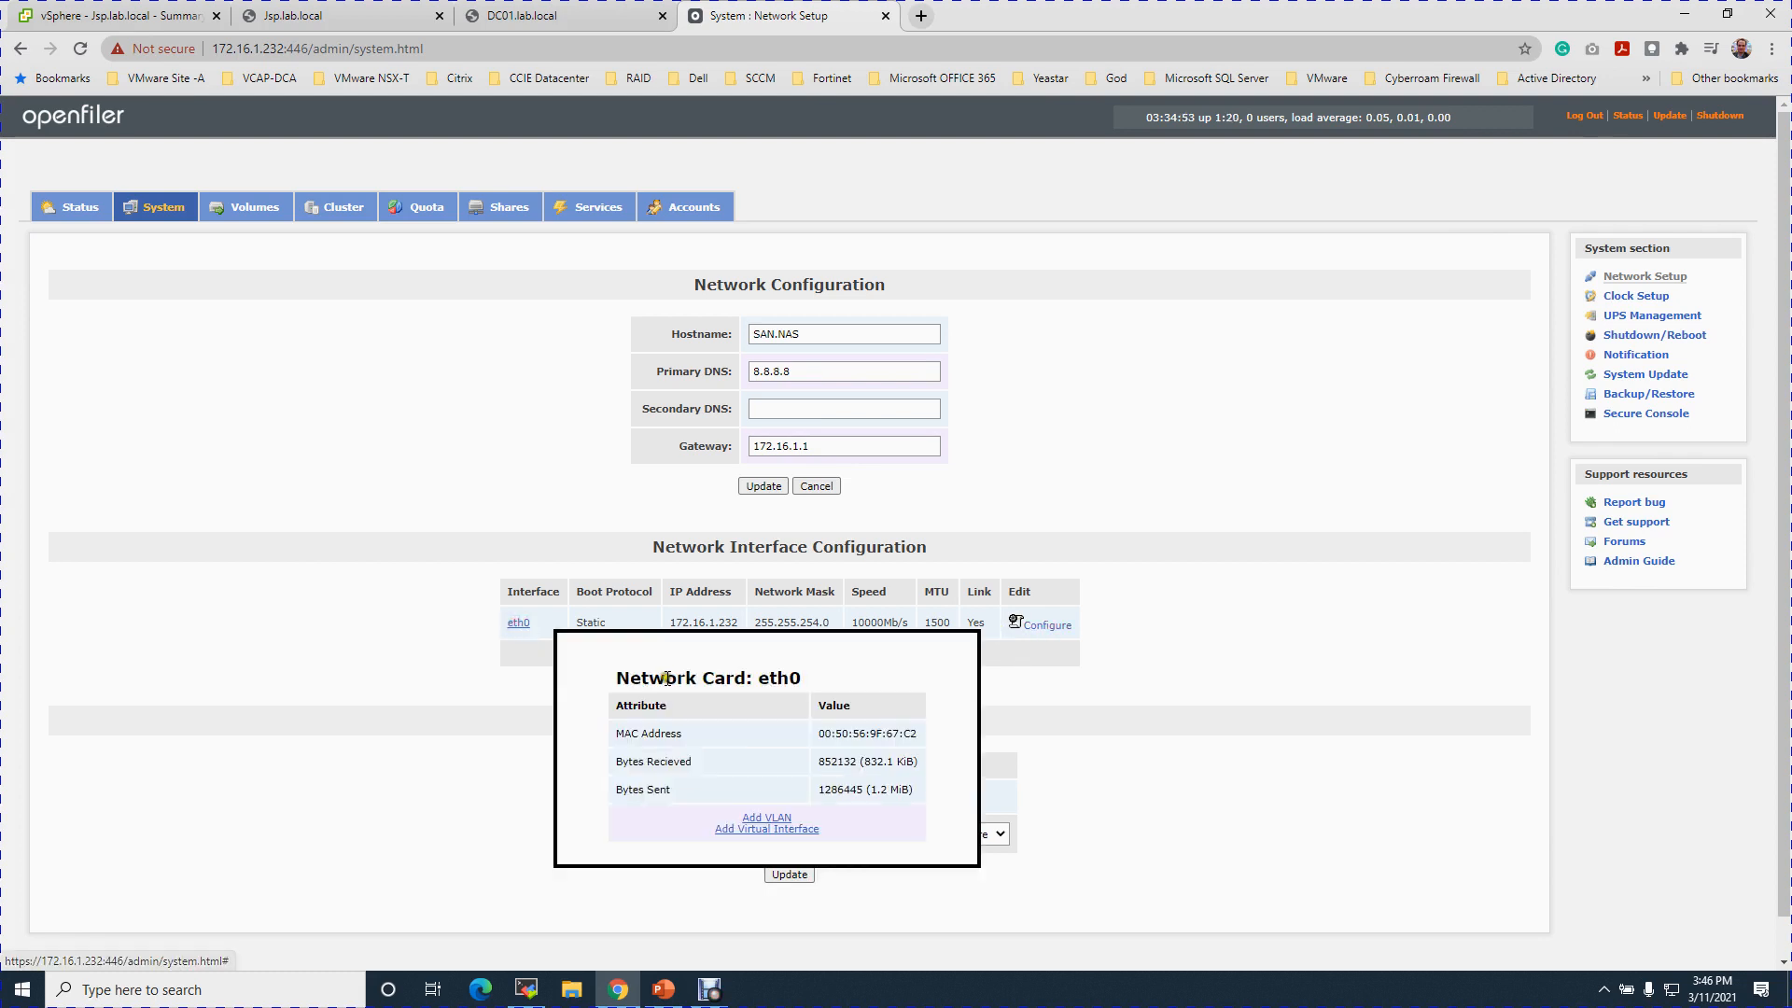
click(522, 674)
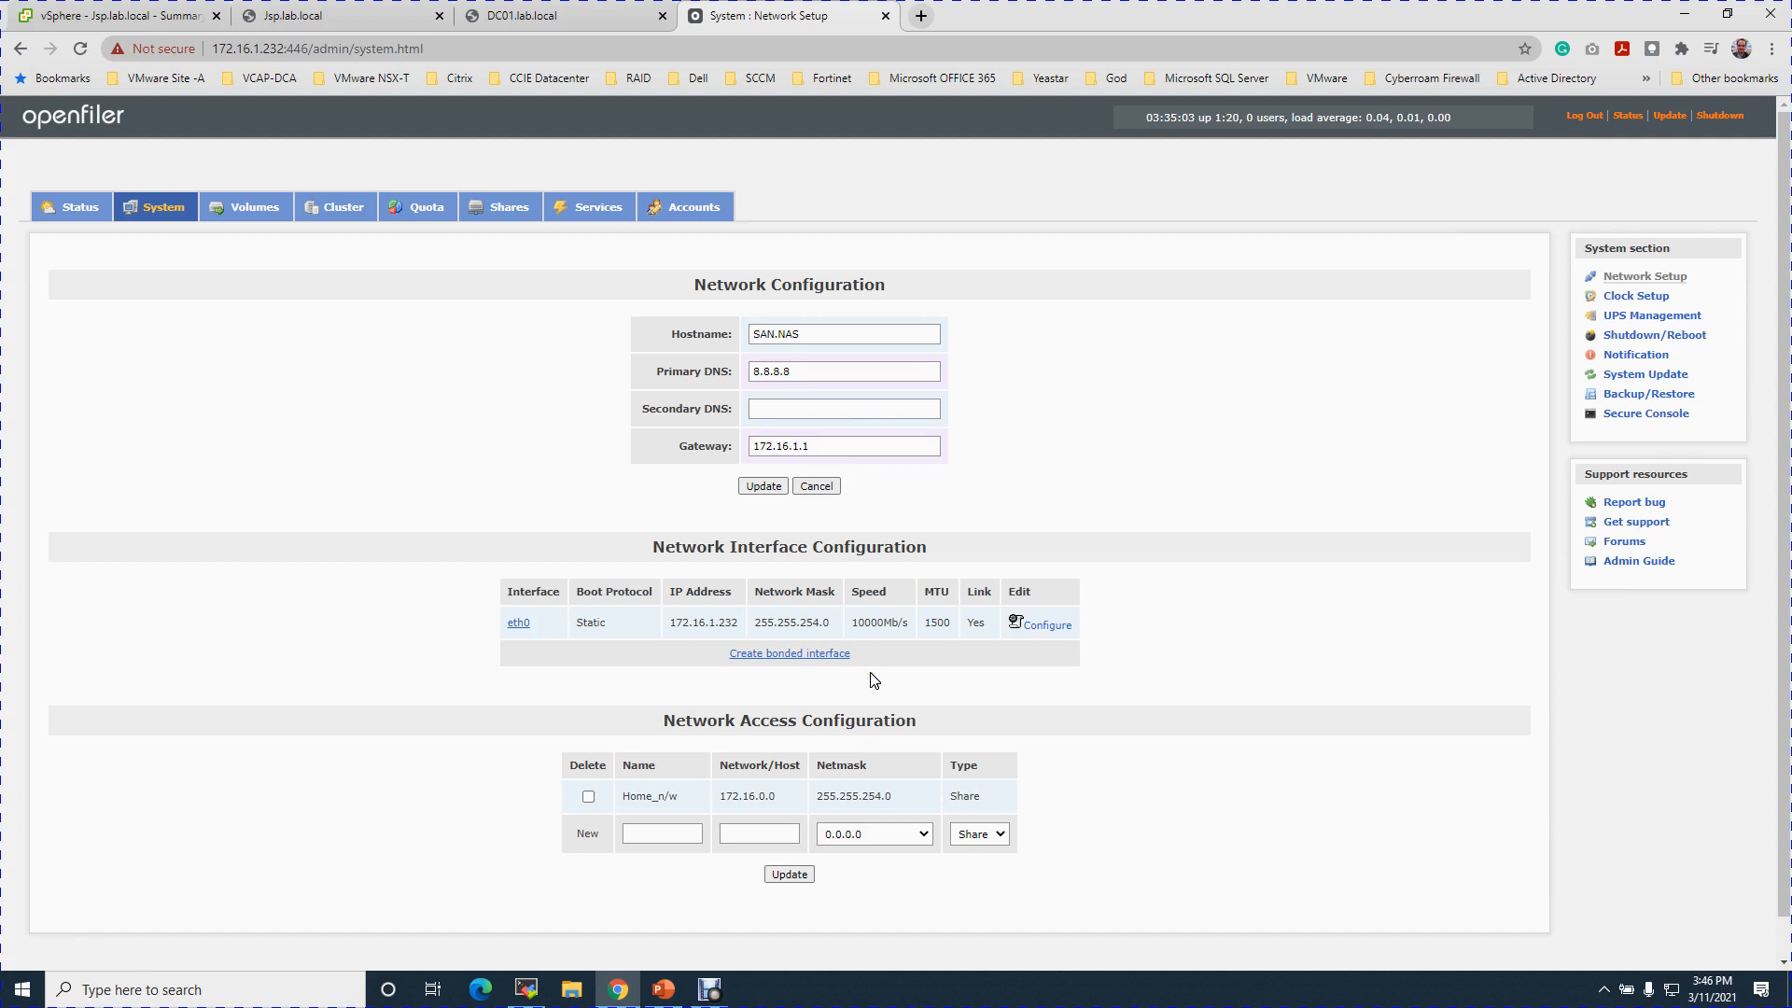
click(522, 624)
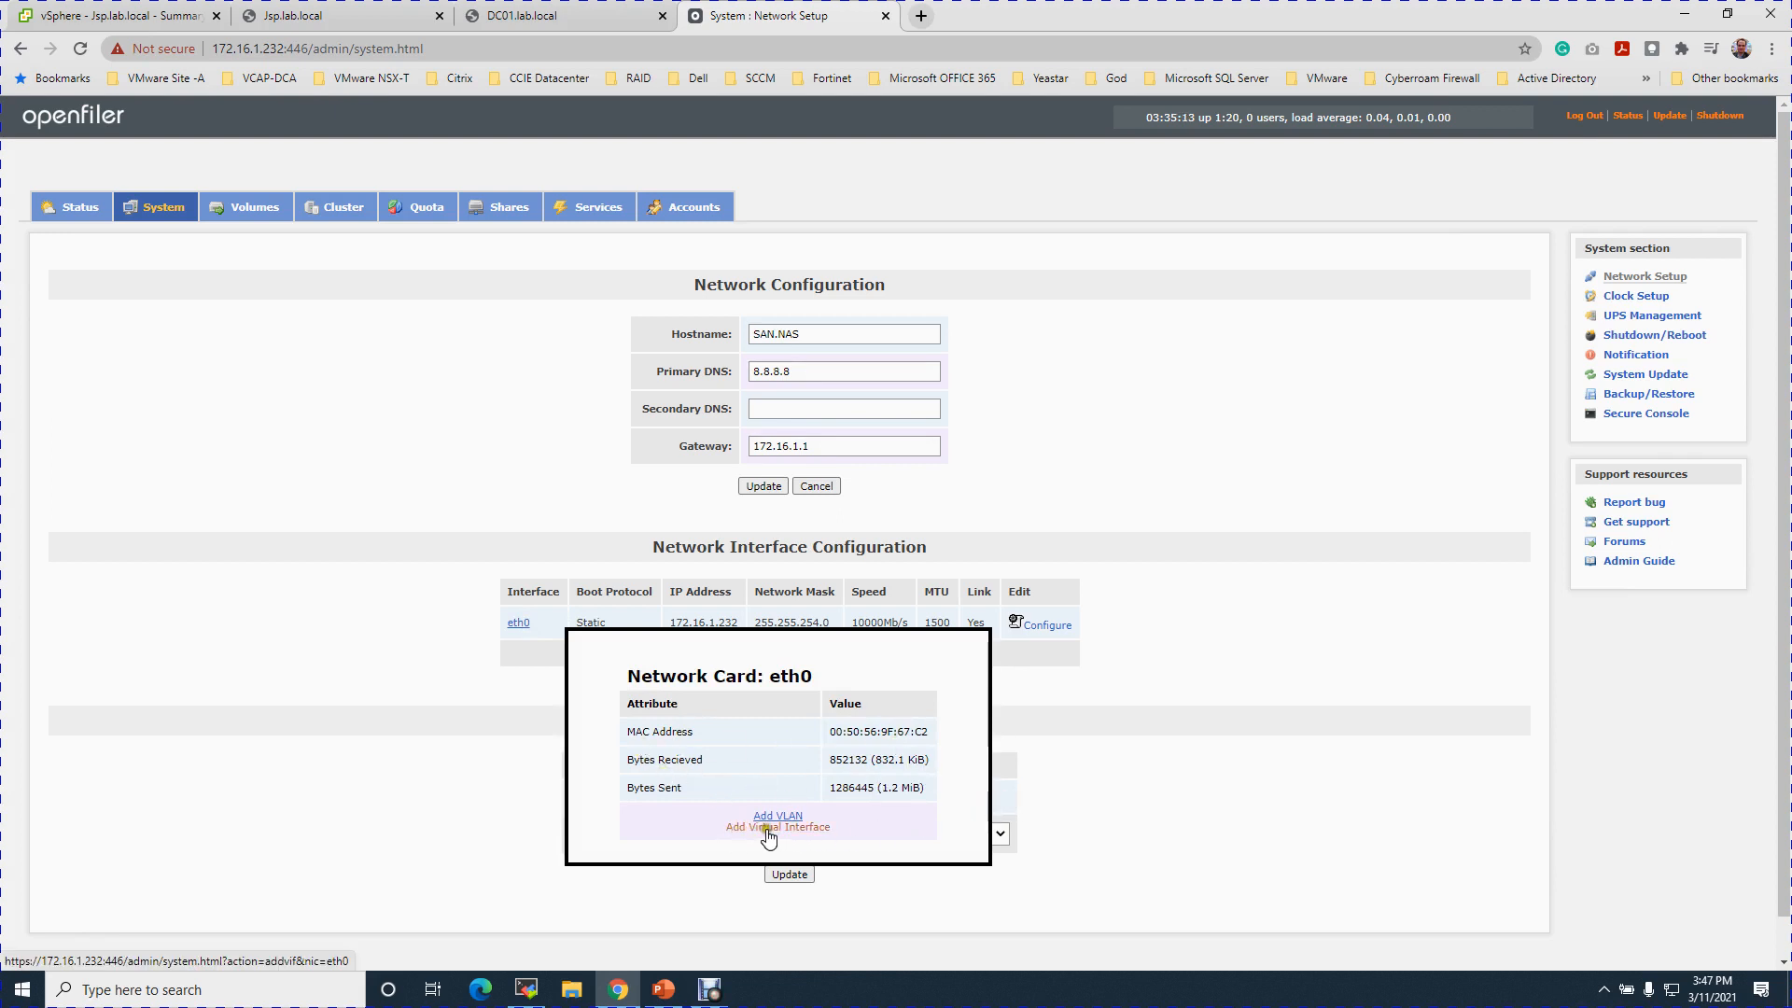
click(801, 828)
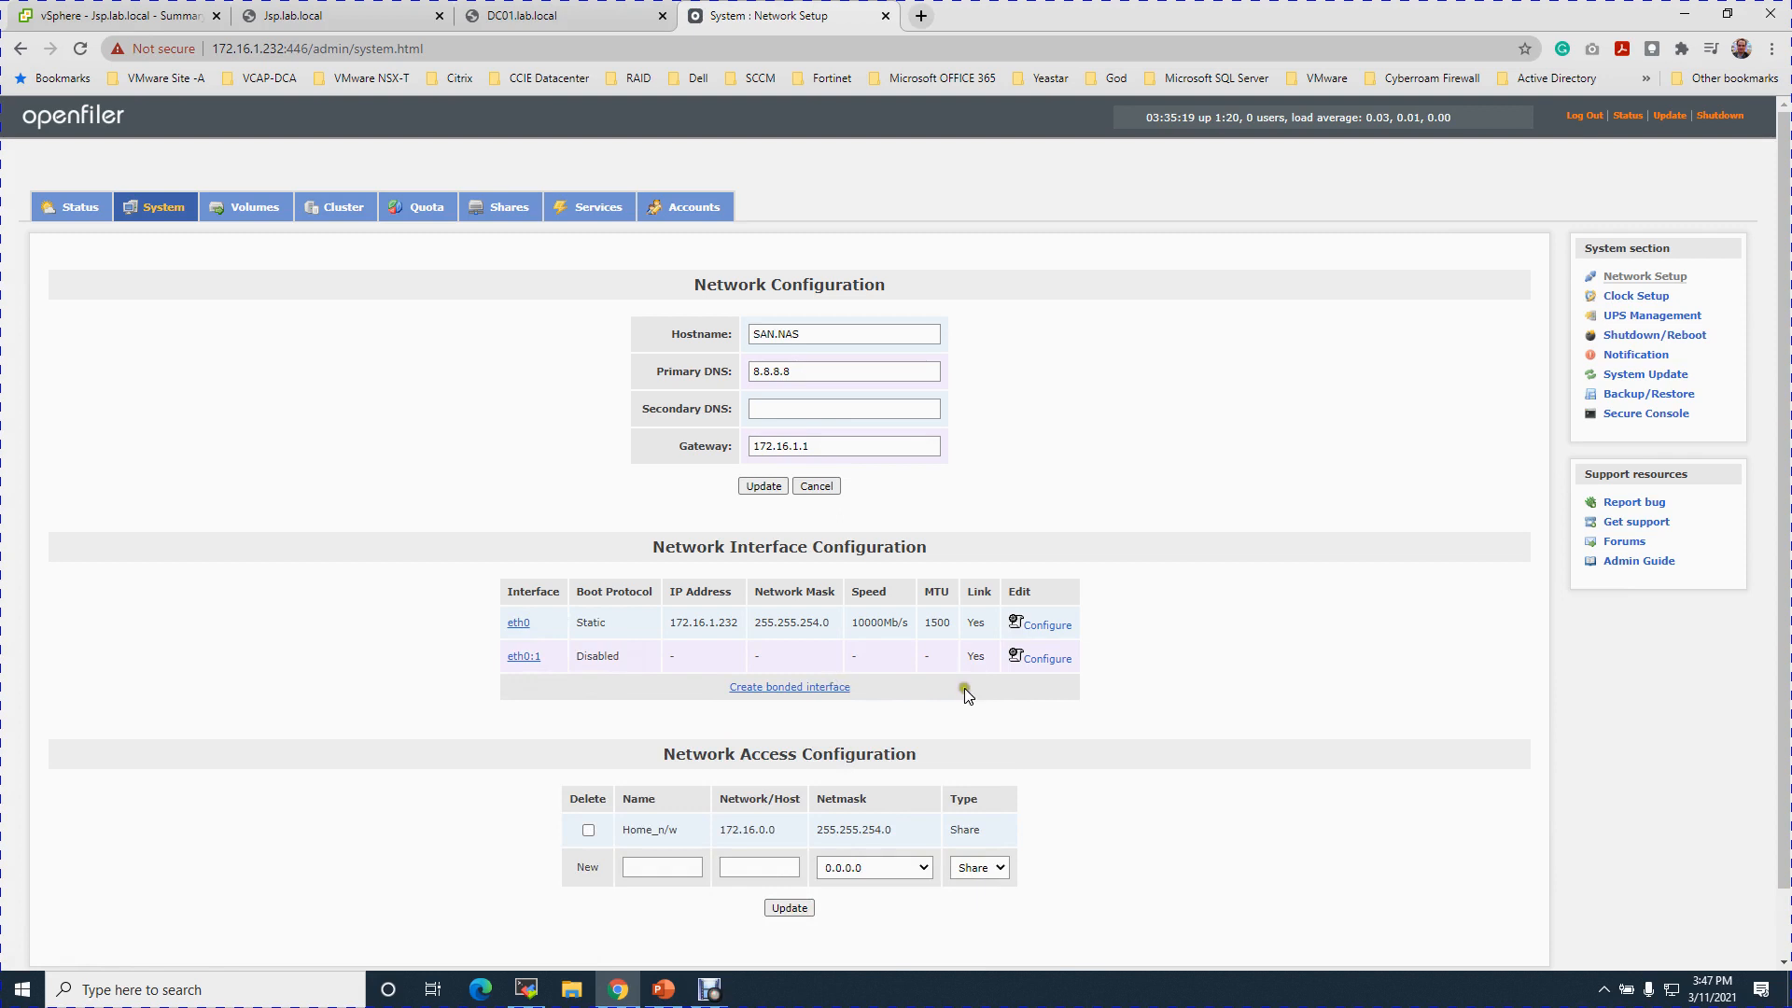
Configure the virtual interface eth0:1 with the Static boot protocol and IP address 10.0.5.131.
click(1049, 661)
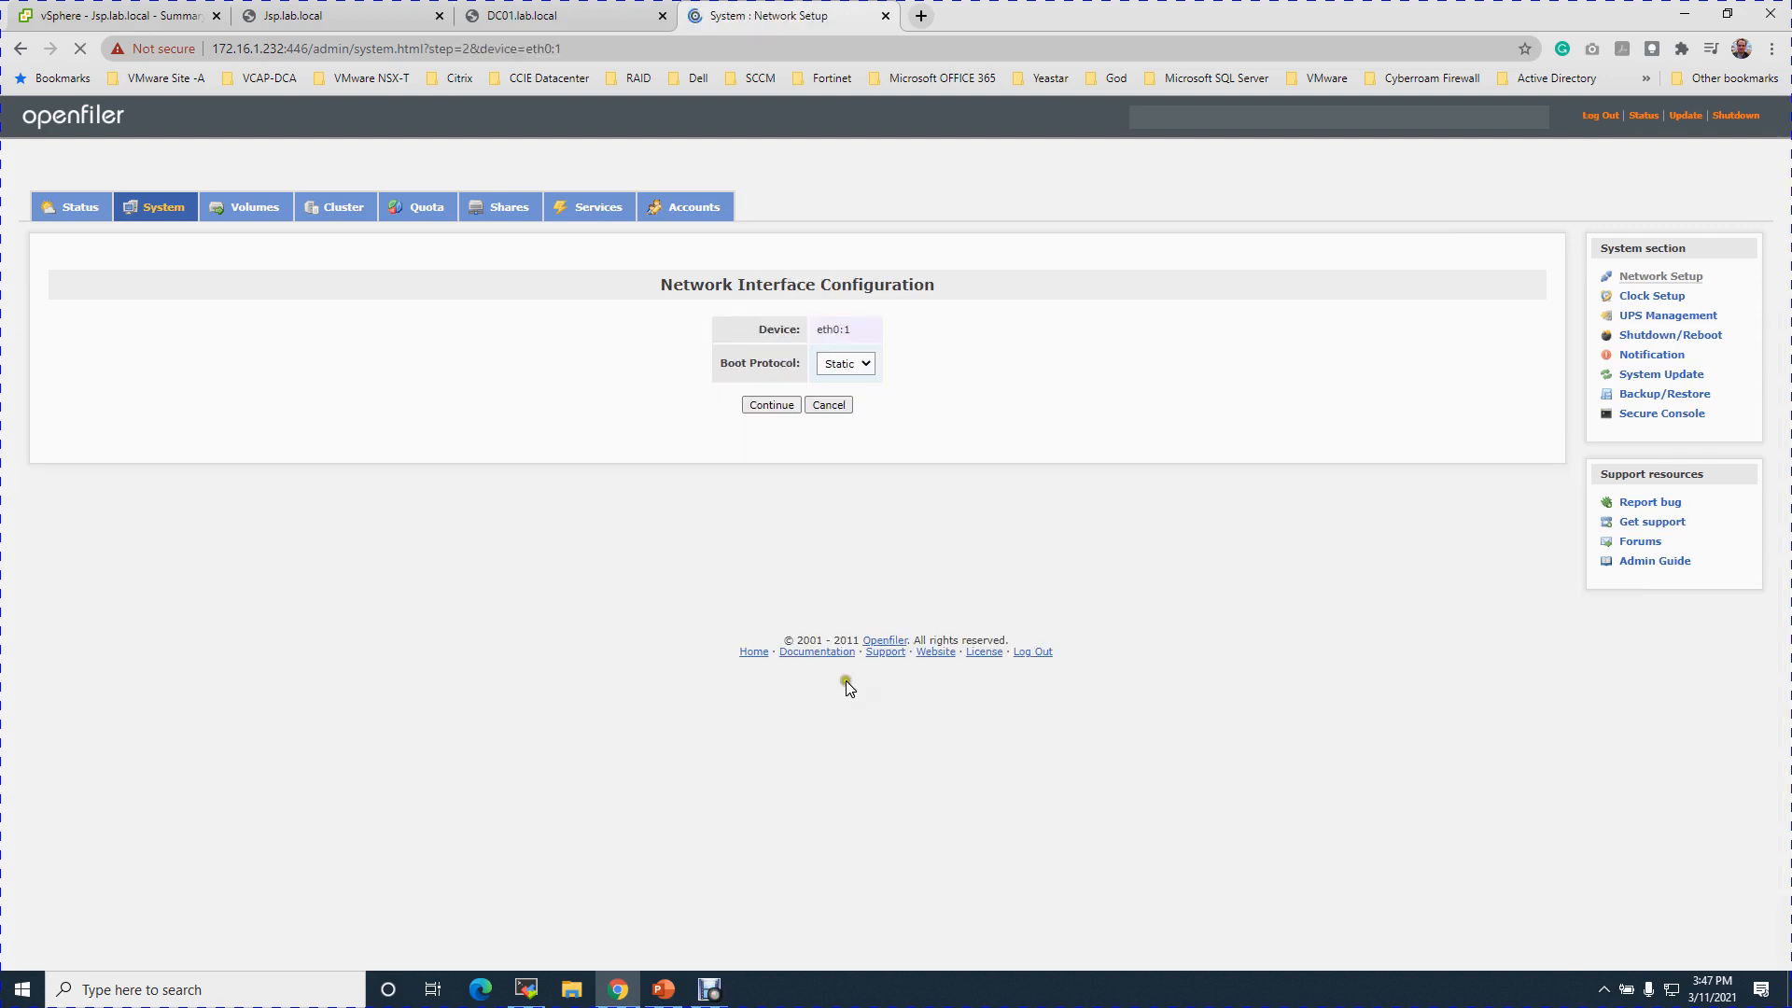
click(864, 364)
click(845, 378)
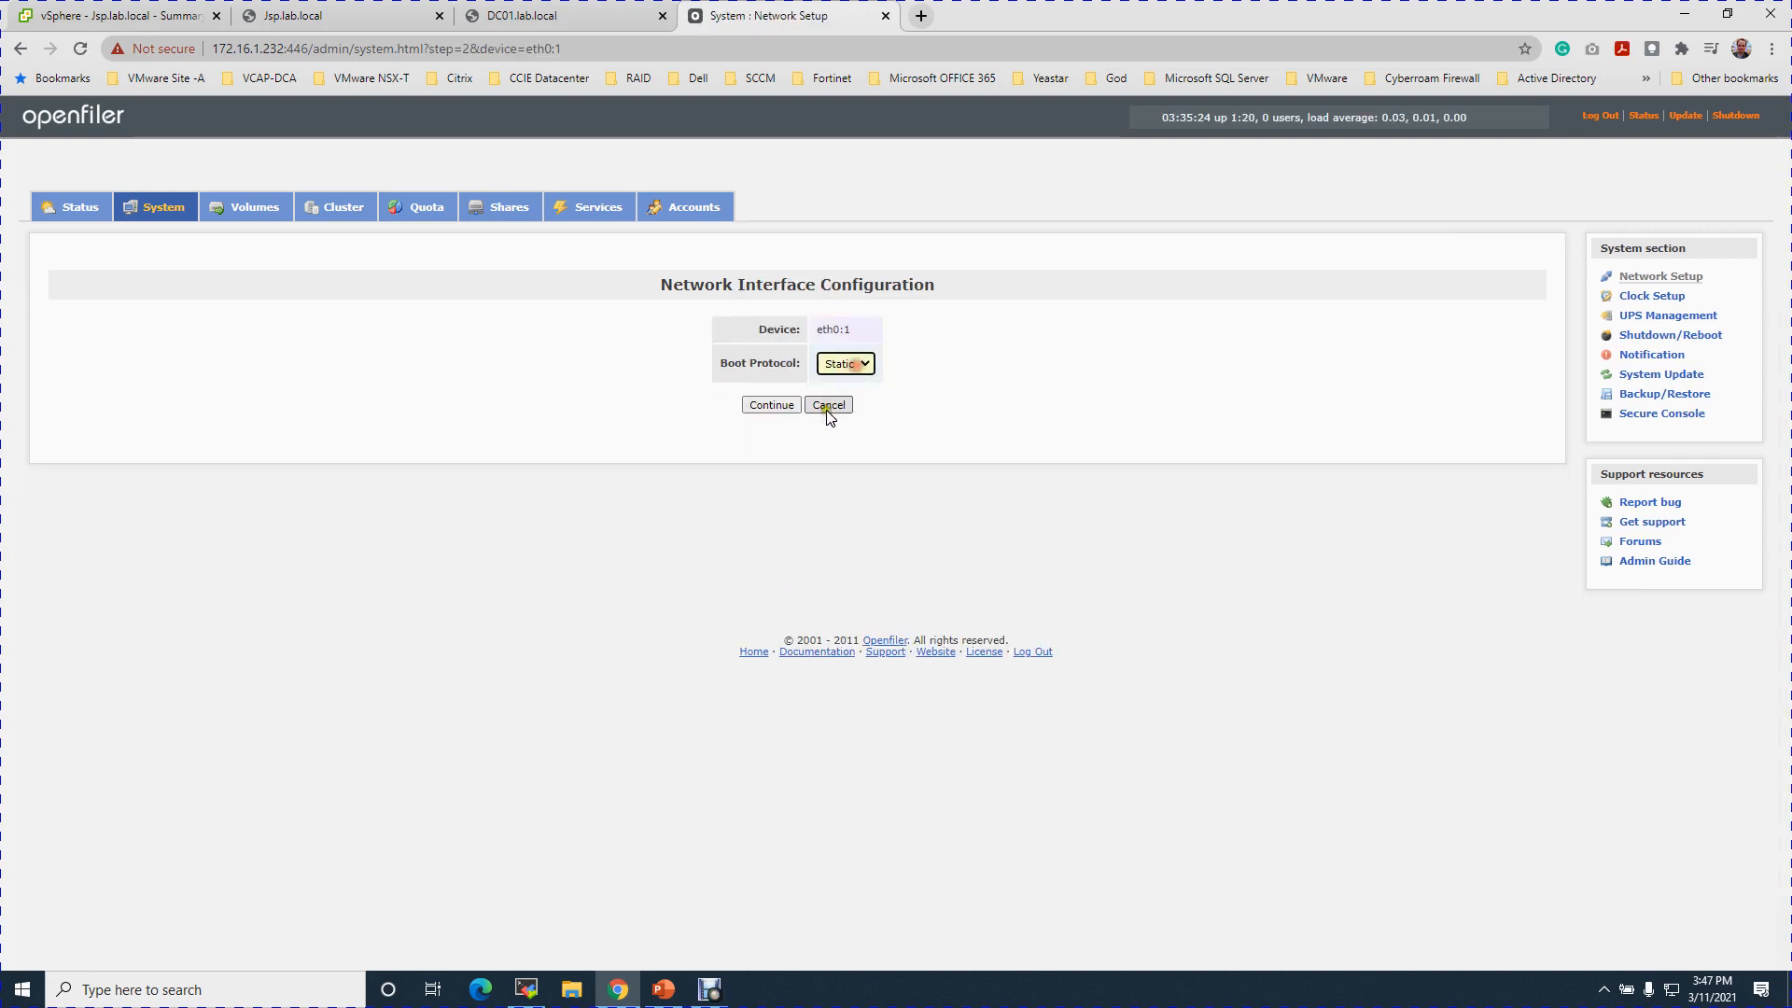
click(777, 407)
click(779, 358)
click(779, 359)
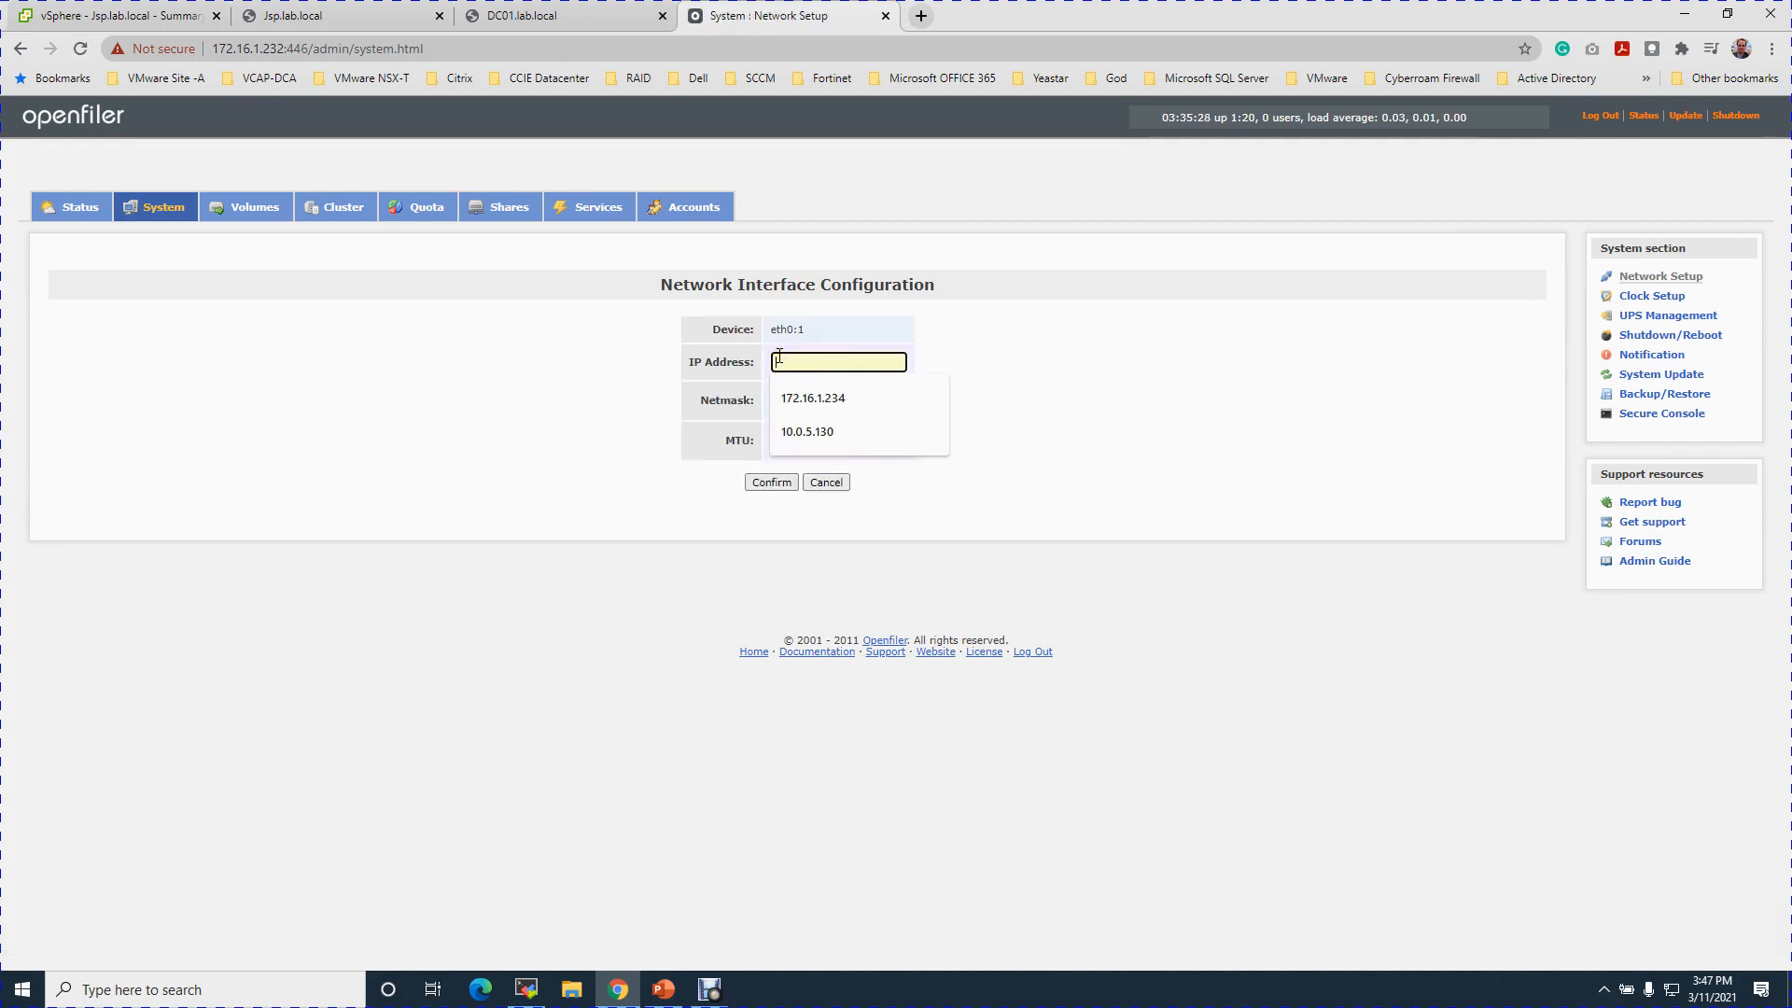
text(10.0.5.131)
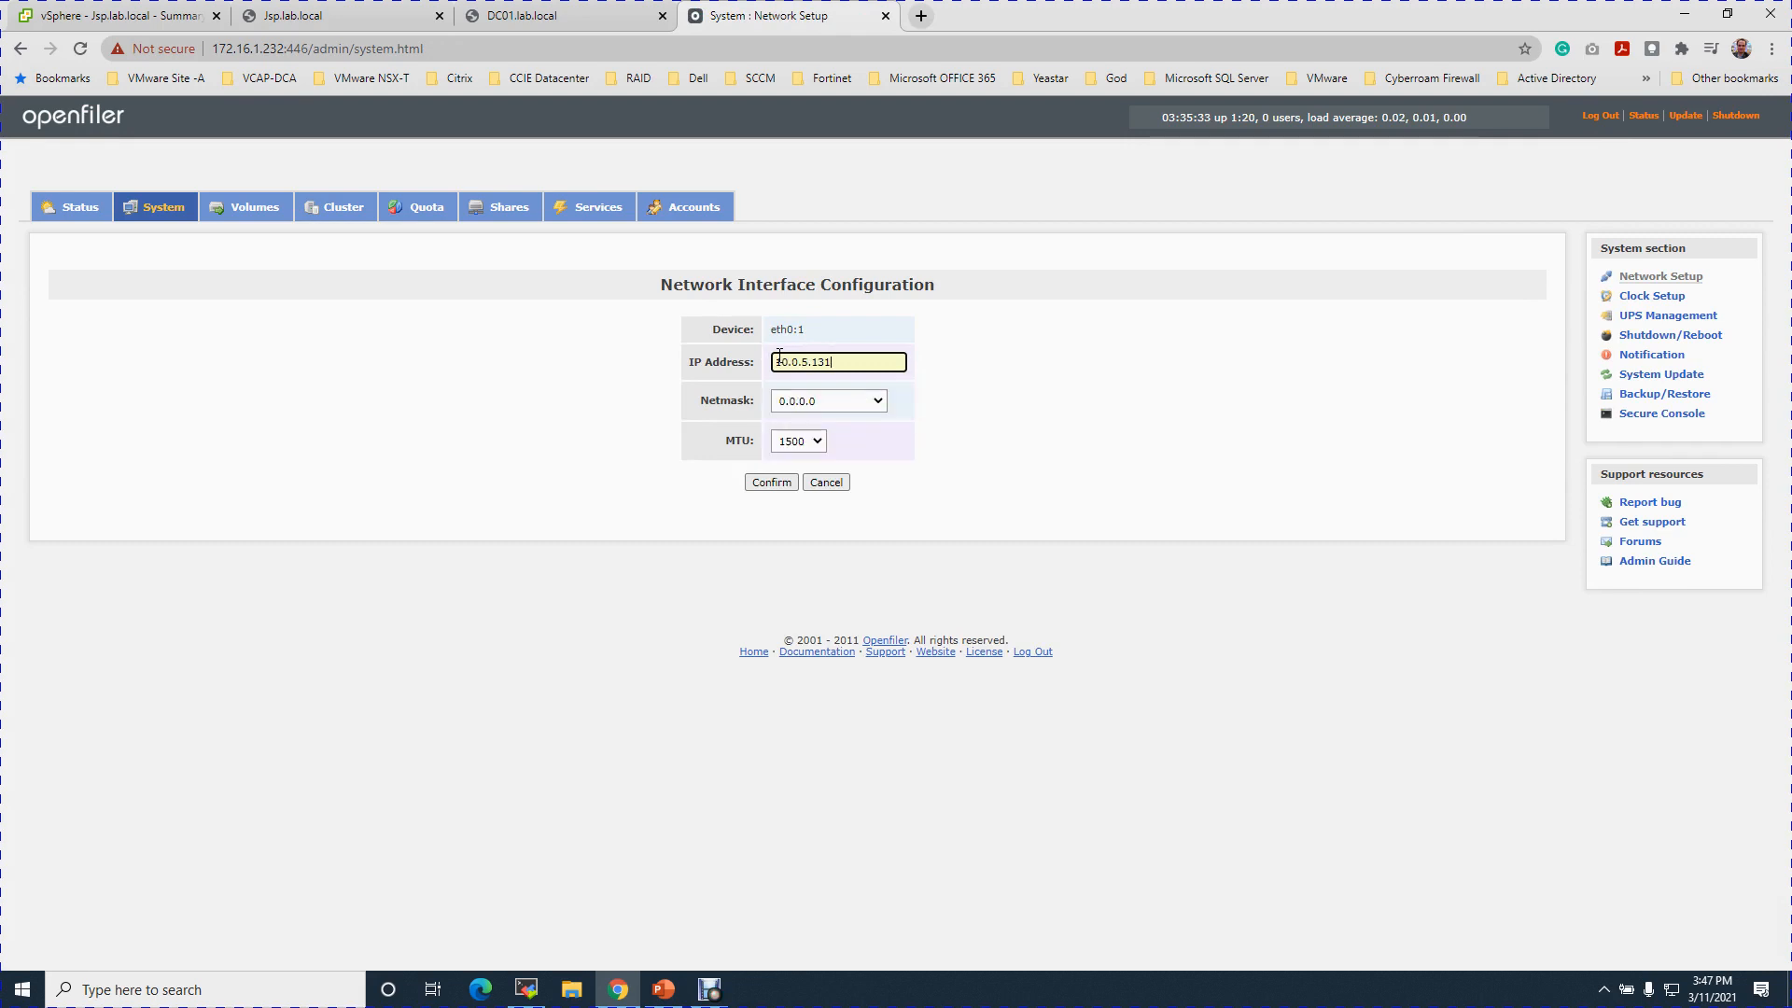
Set eth0:1's netmask to 255.255.255.240 and MTU to 9000, confirm the configuration and return to the network page.
click(847, 409)
drag(879, 463, 881, 562)
click(871, 620)
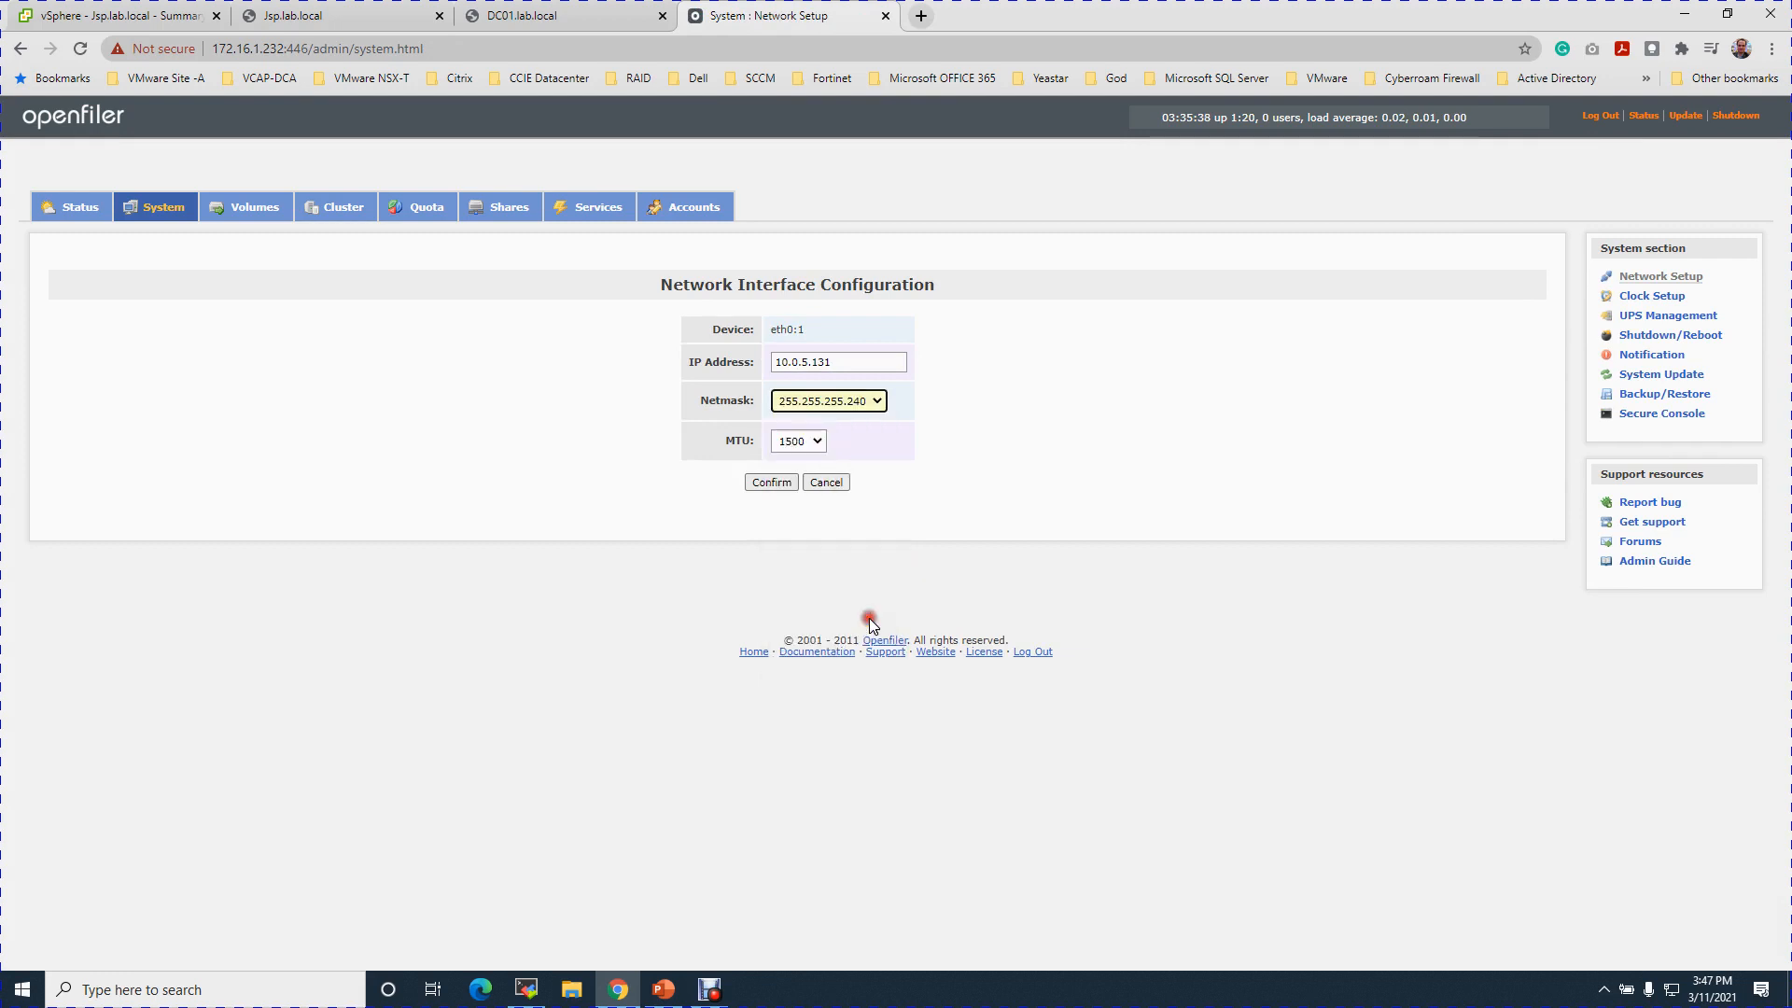
click(820, 440)
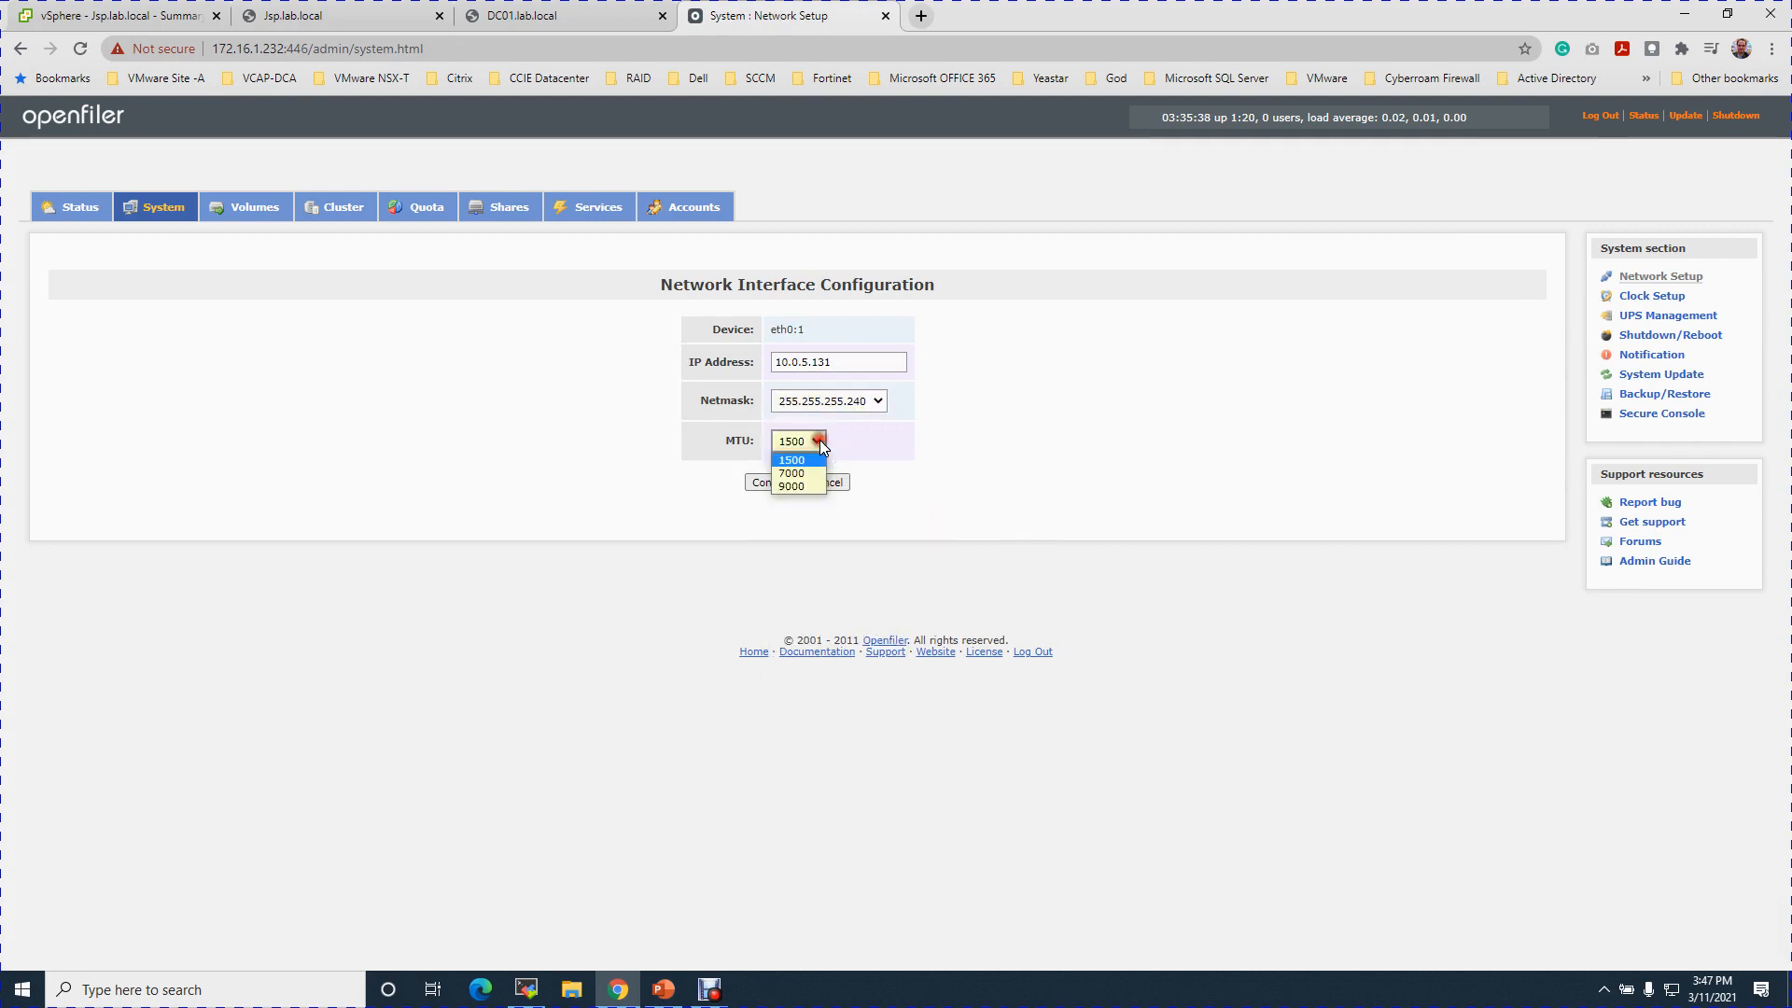
click(793, 486)
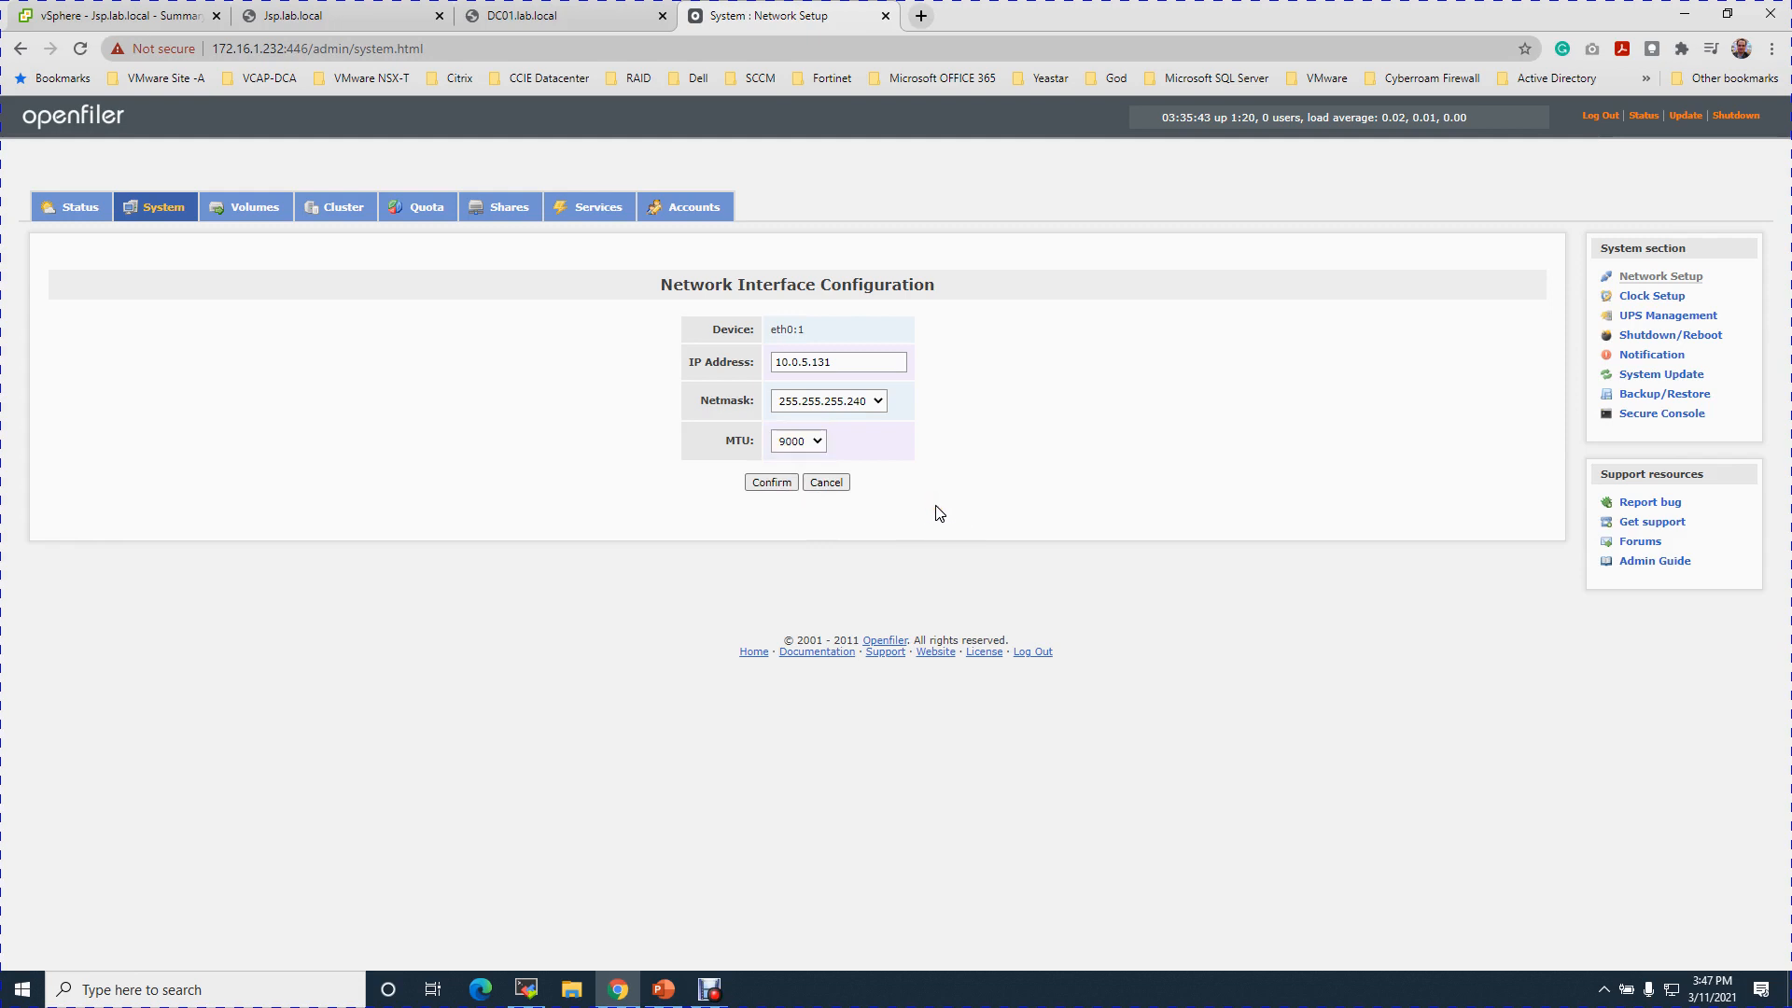
click(772, 483)
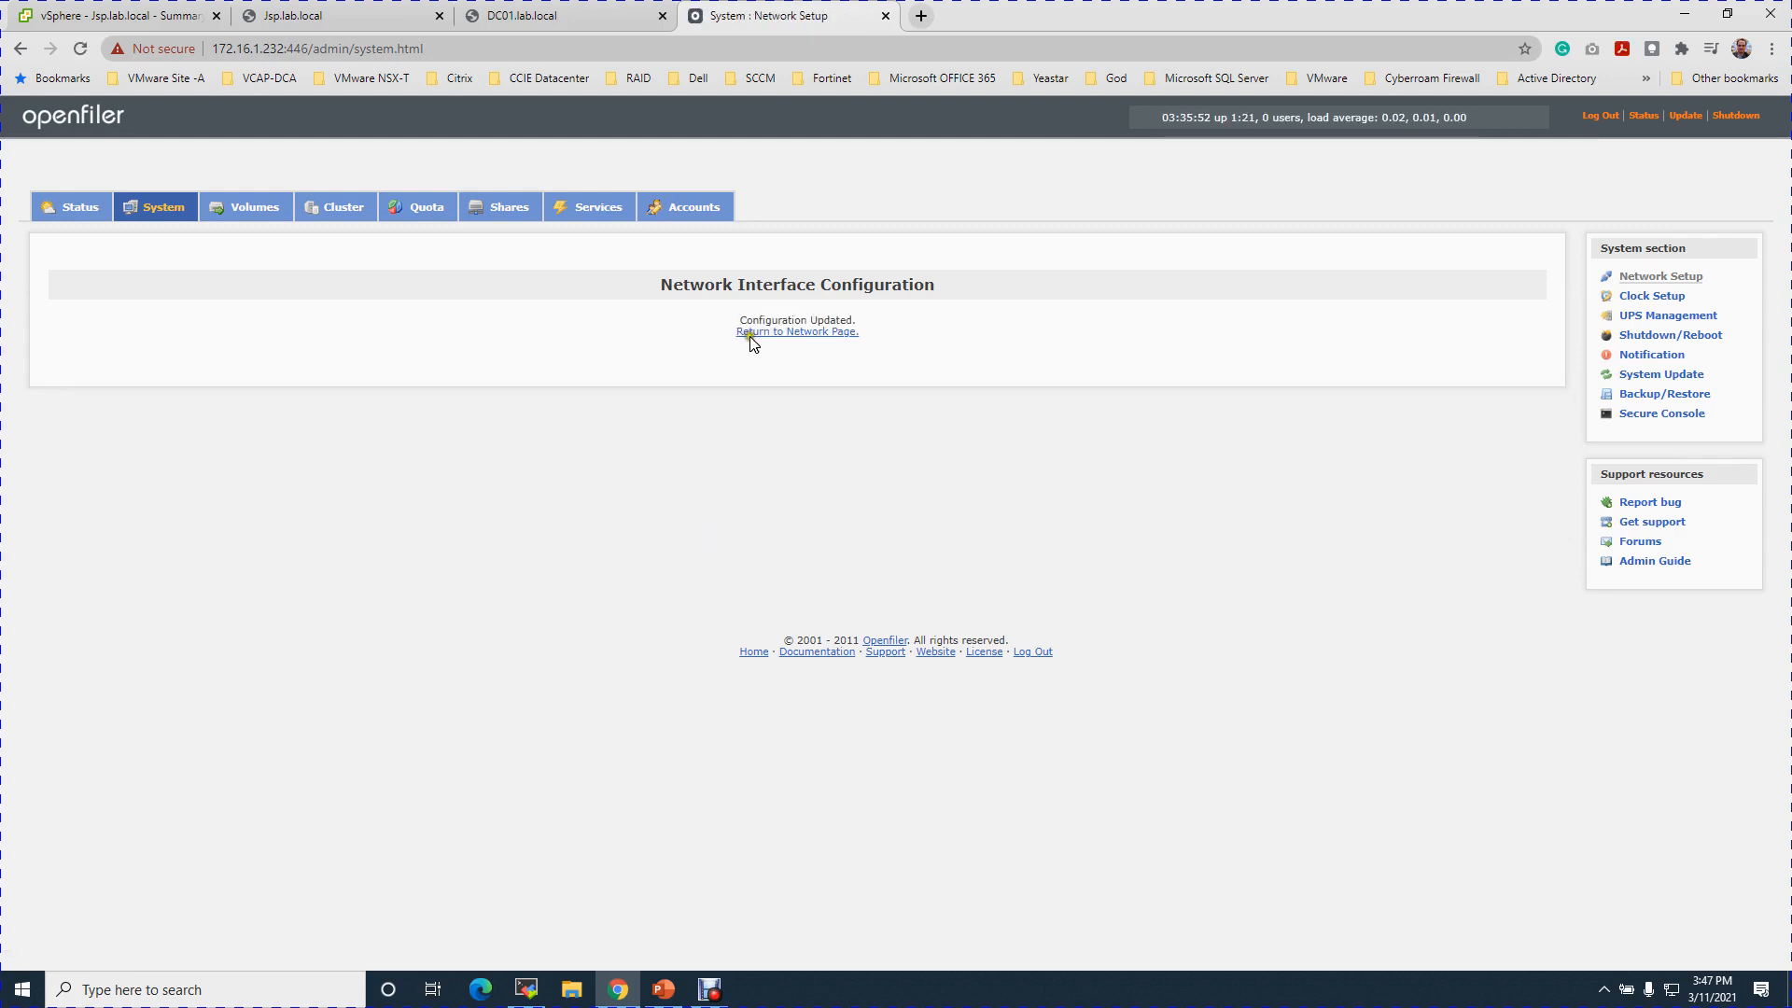
click(825, 333)
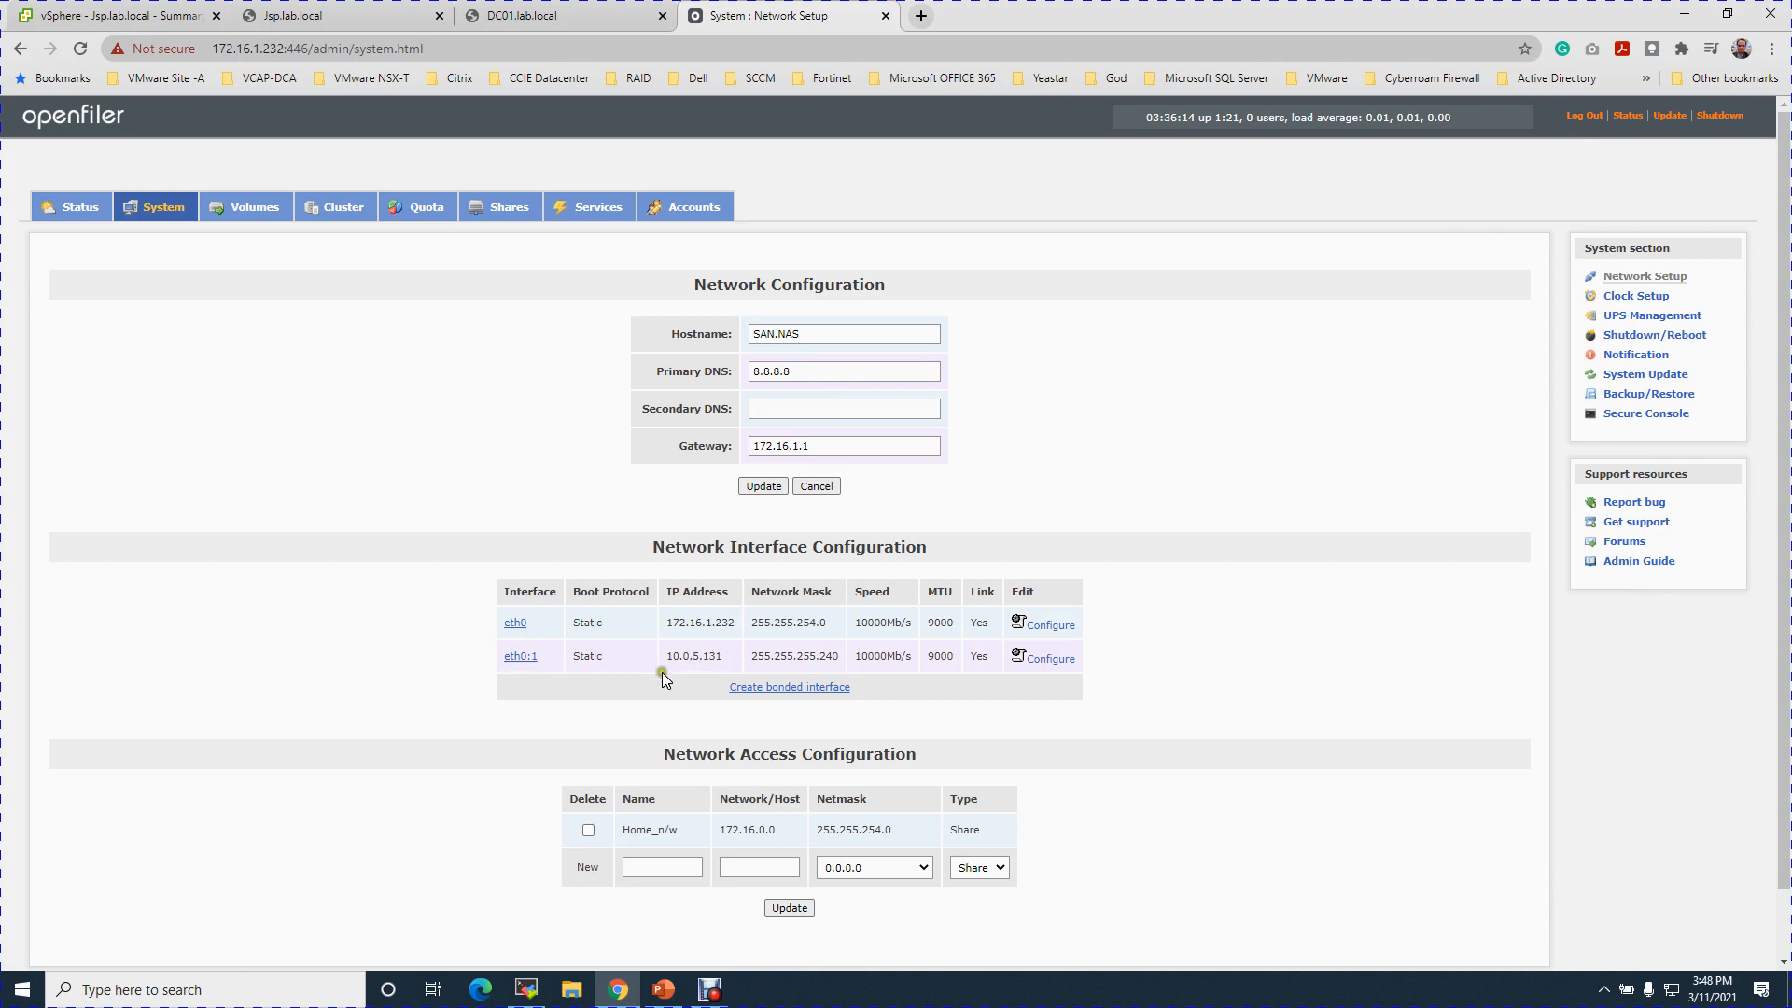
Open a Command Prompt on DC01.lab.local and ping the gateway 10.0.5.129.
click(567, 16)
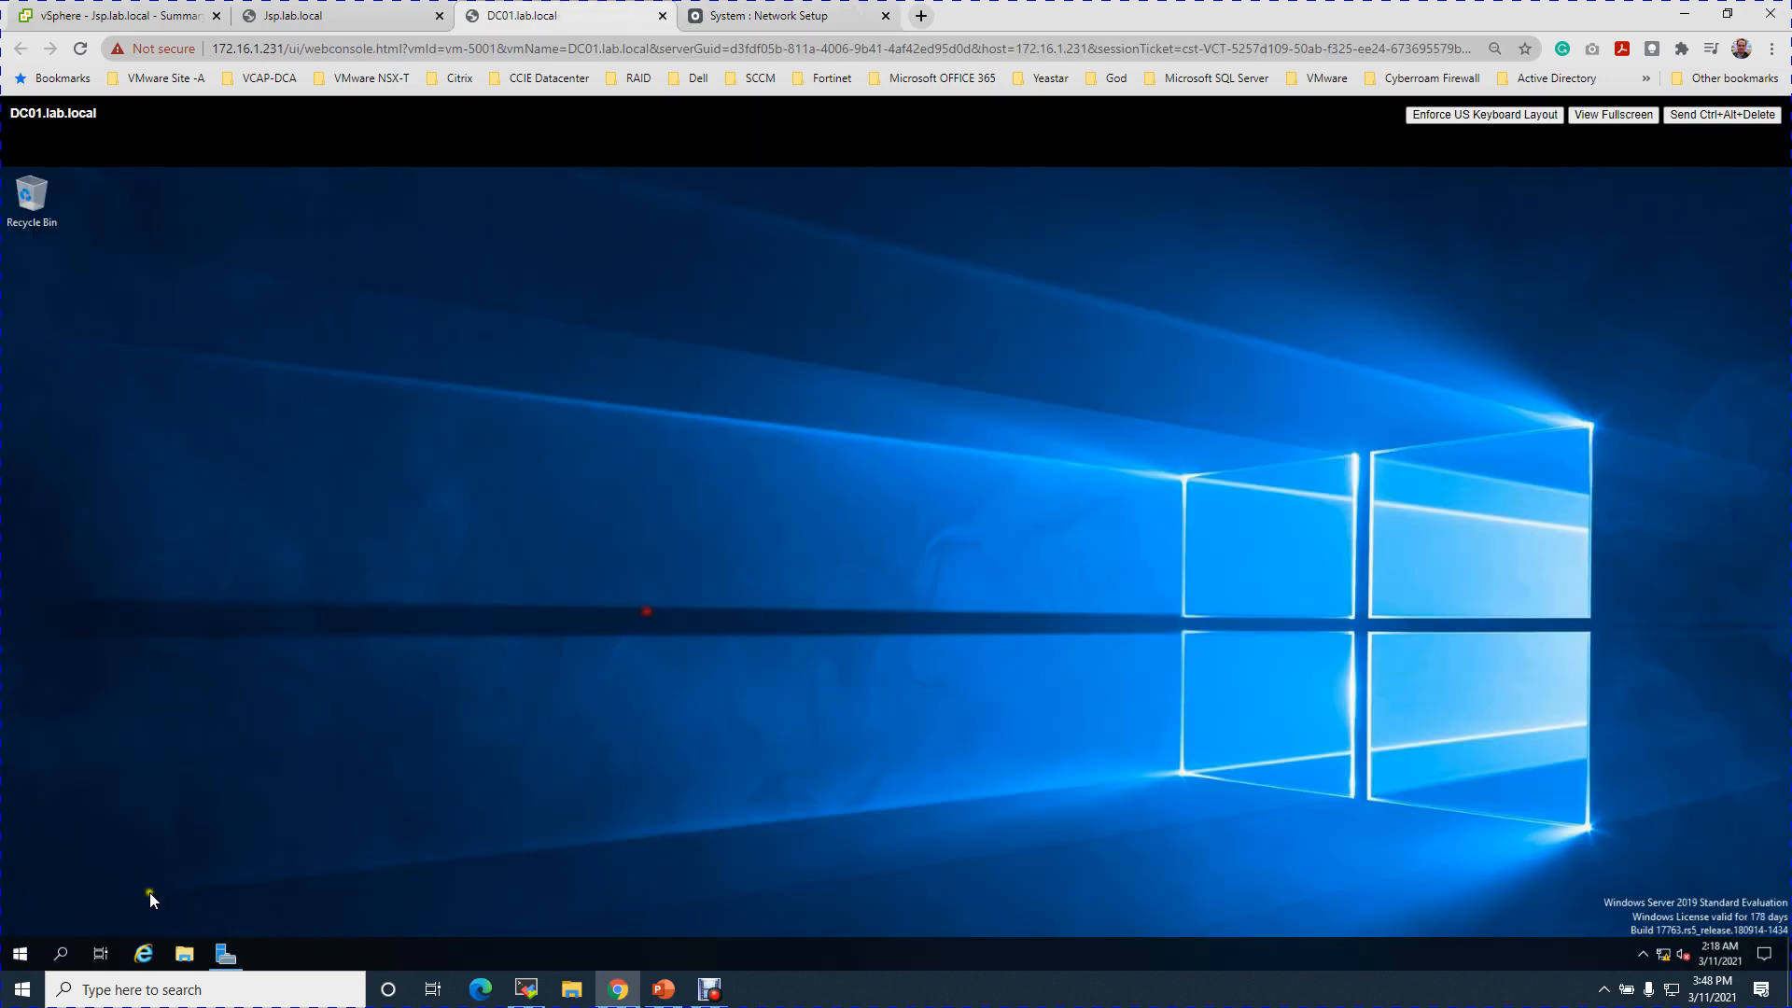
right_click(29, 953)
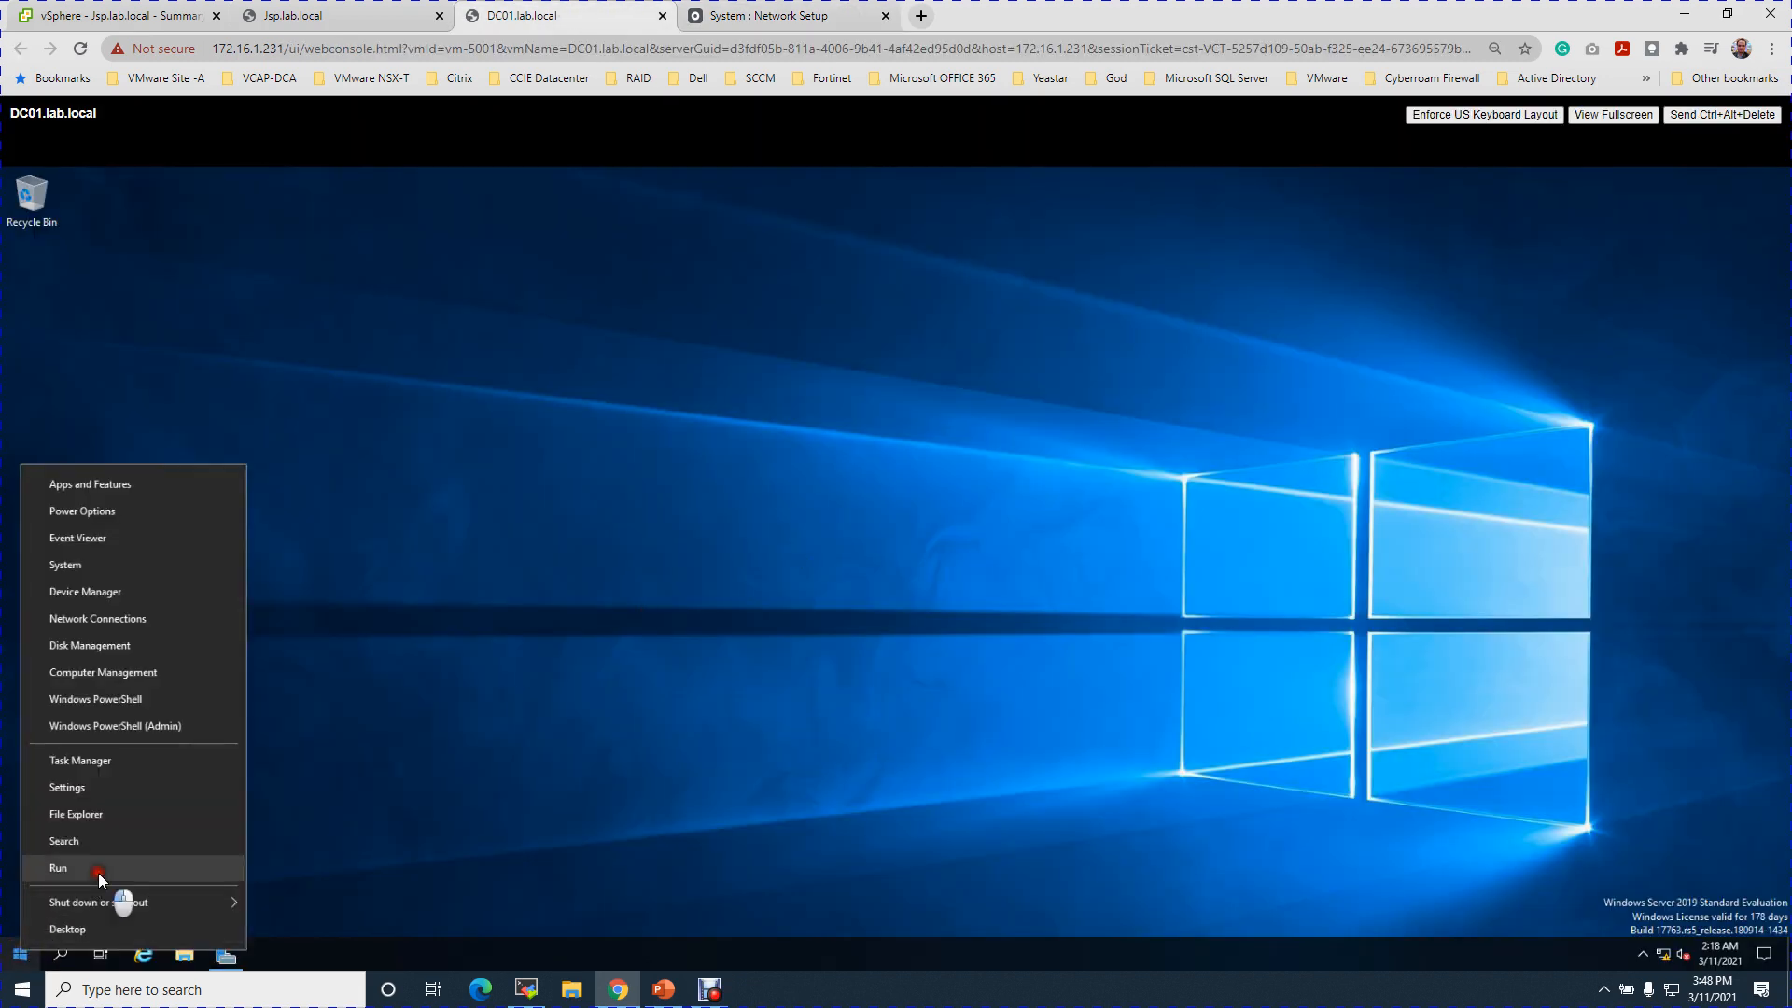
click(98, 870)
text(cmd)
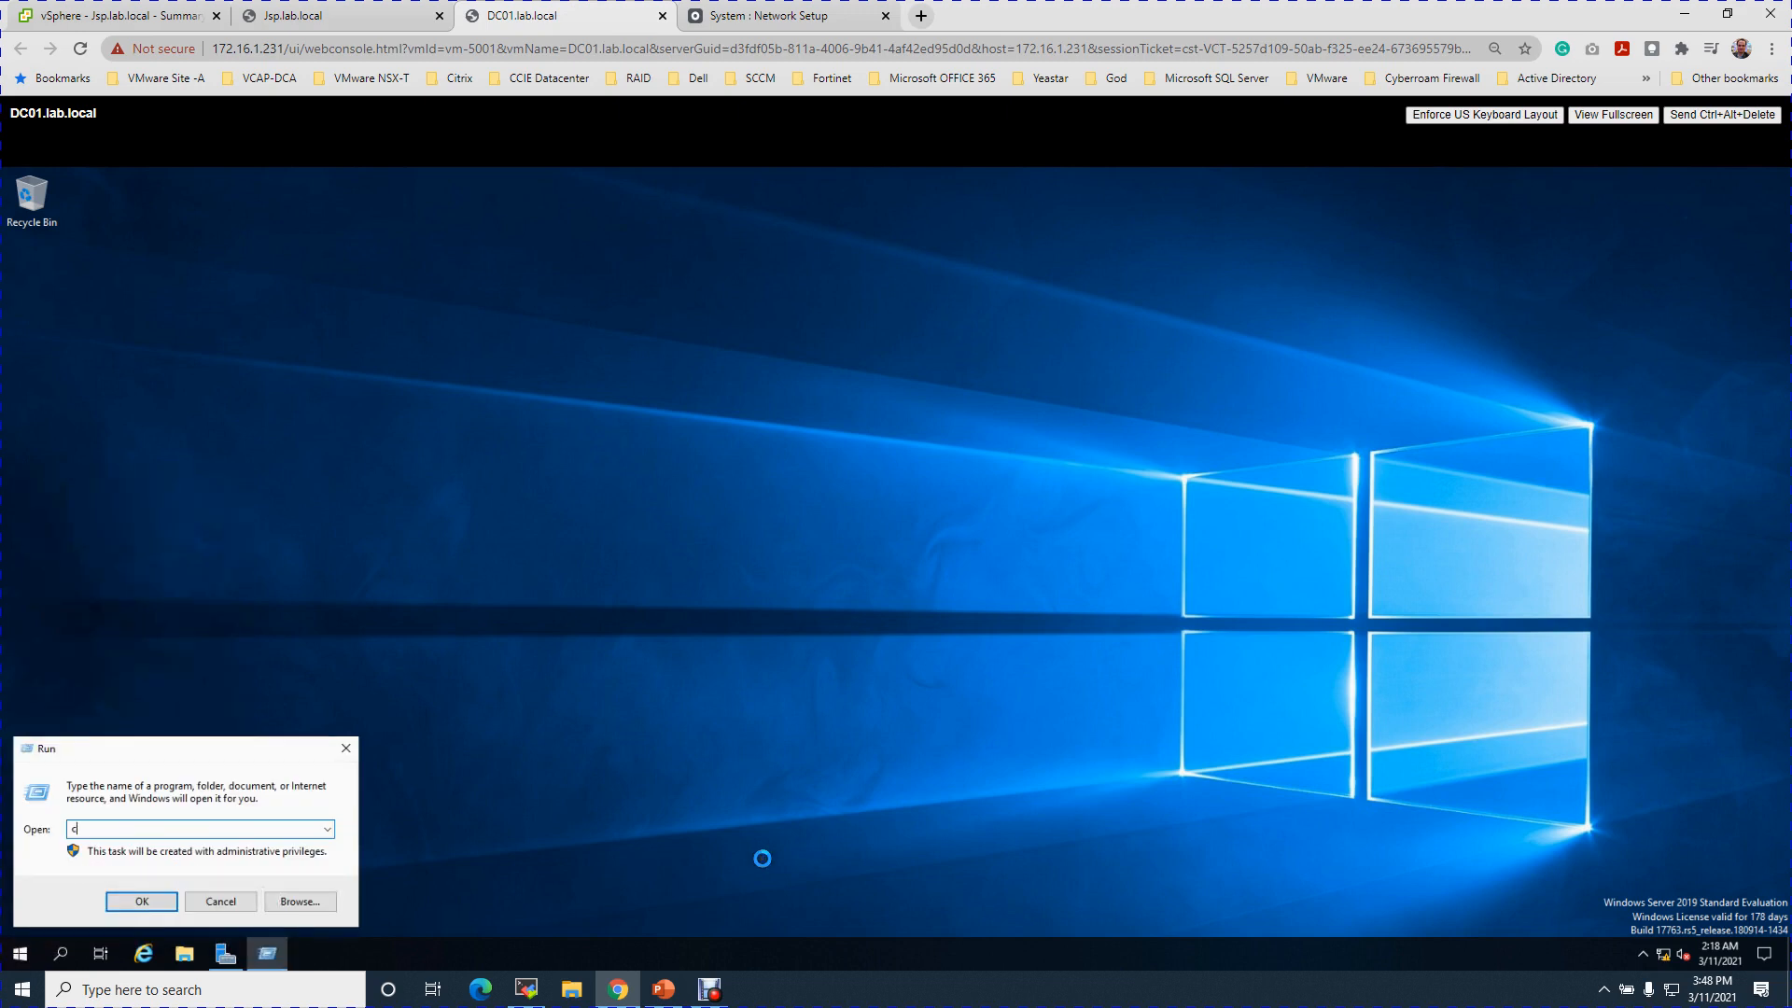
key(Return)
text(ping)
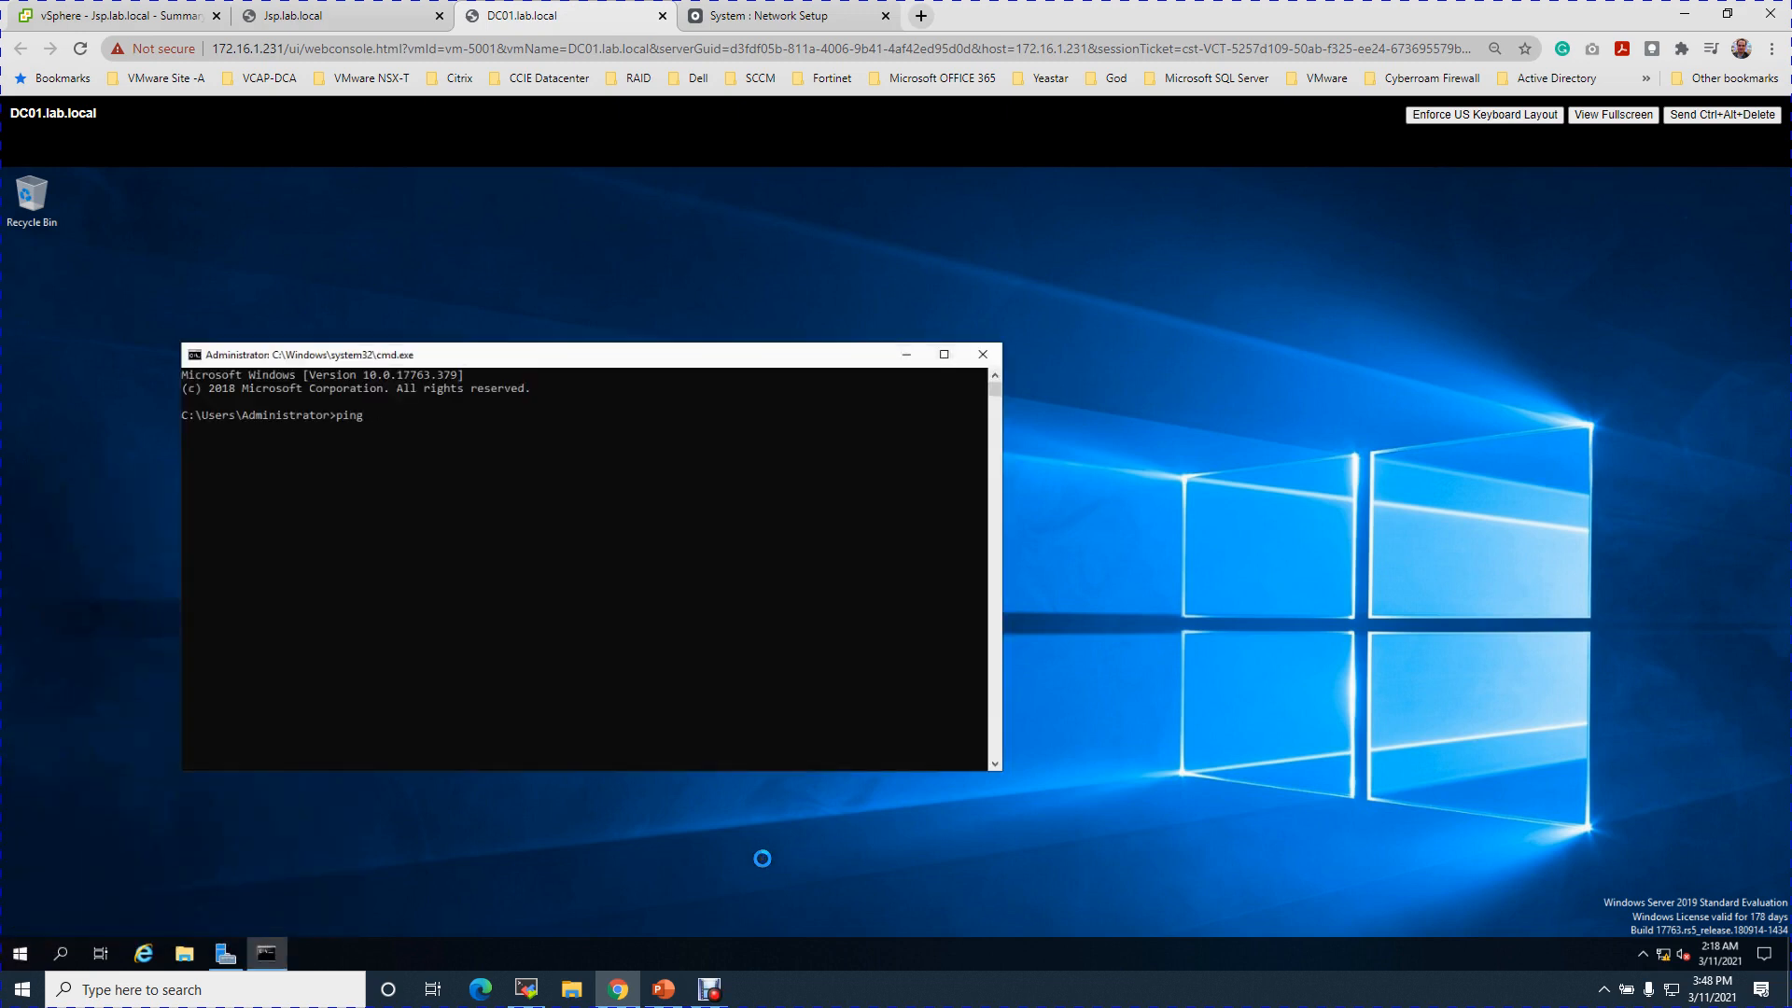
text( 10.0.5.129)
key(Return)
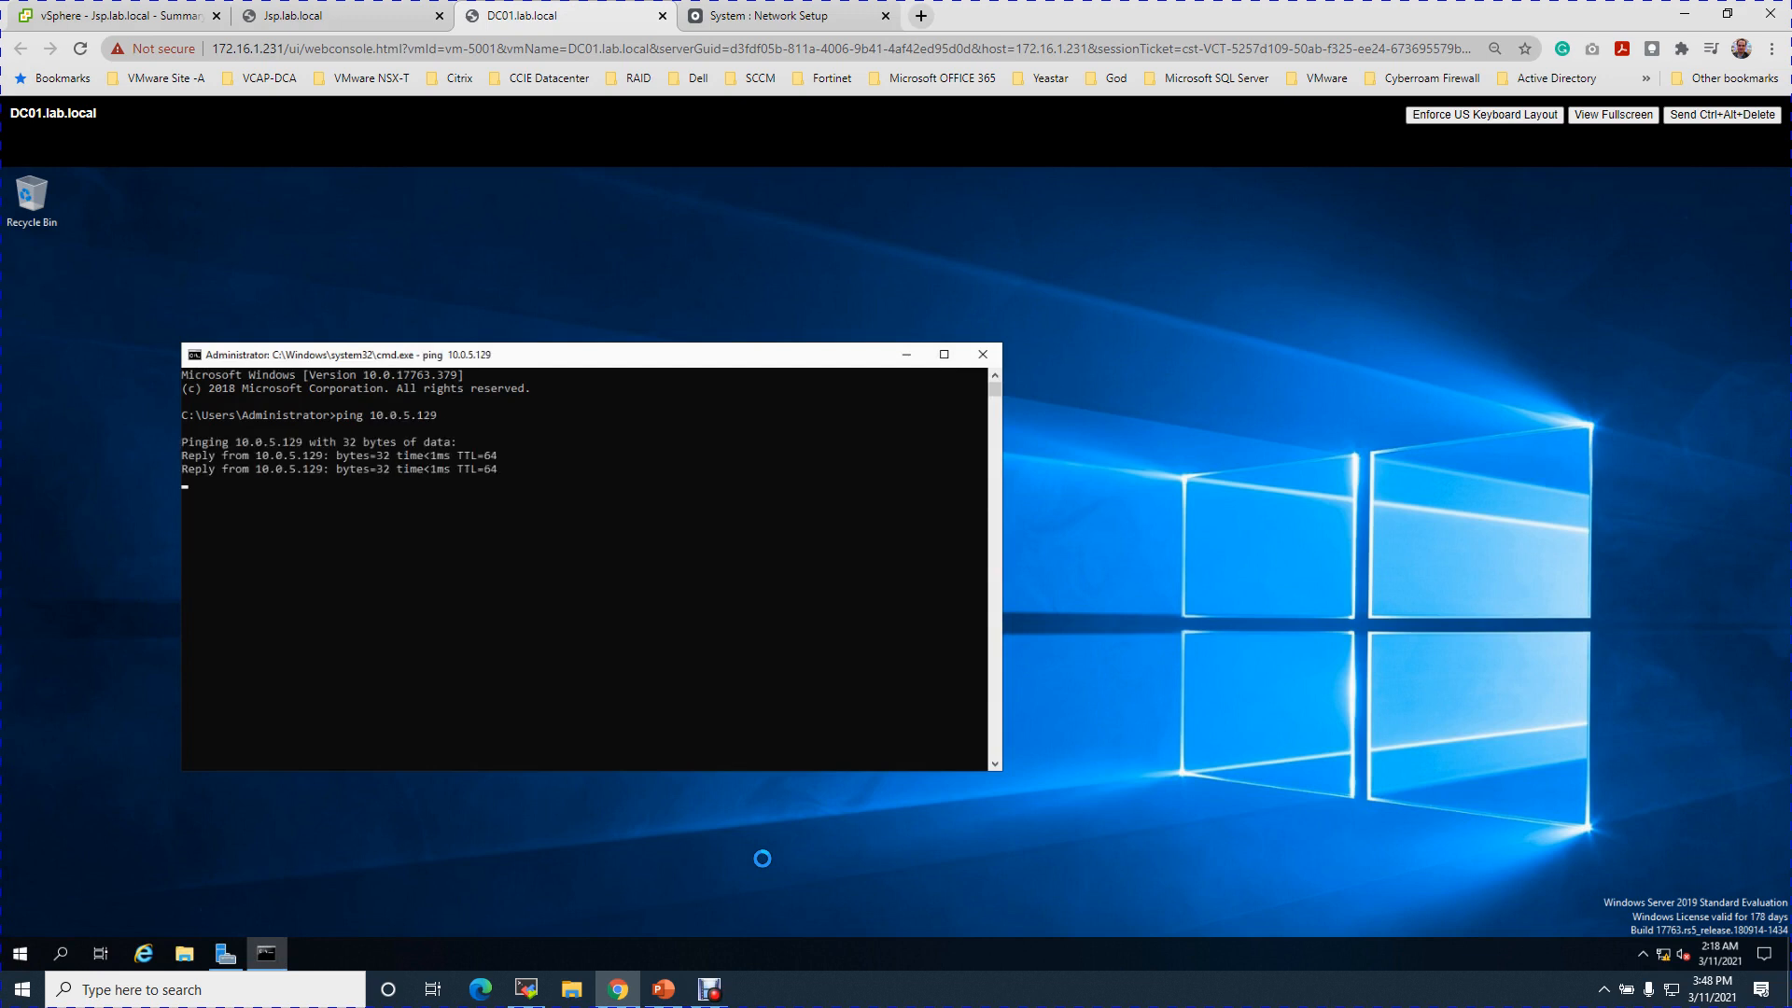
Ping 10.0.5.130 and 10.0.5.131 from DC01.lab.local, then exit the Command Prompt.
key(Up)
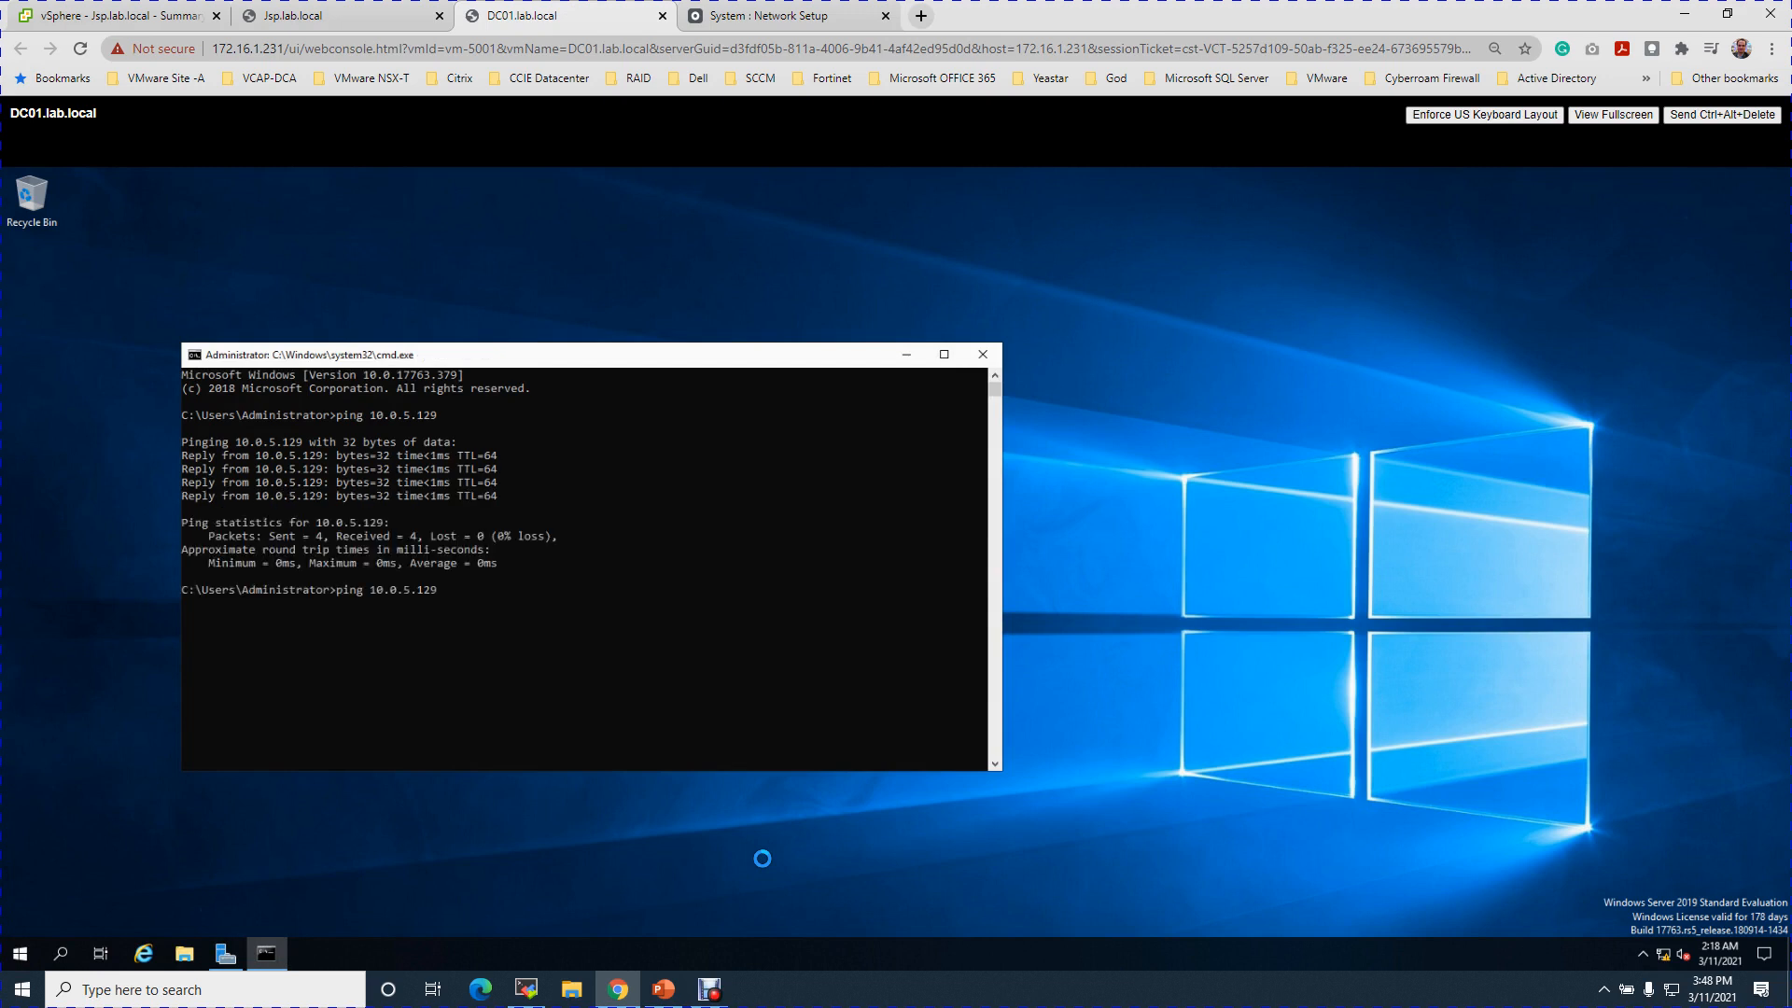
text(30)
key(Return)
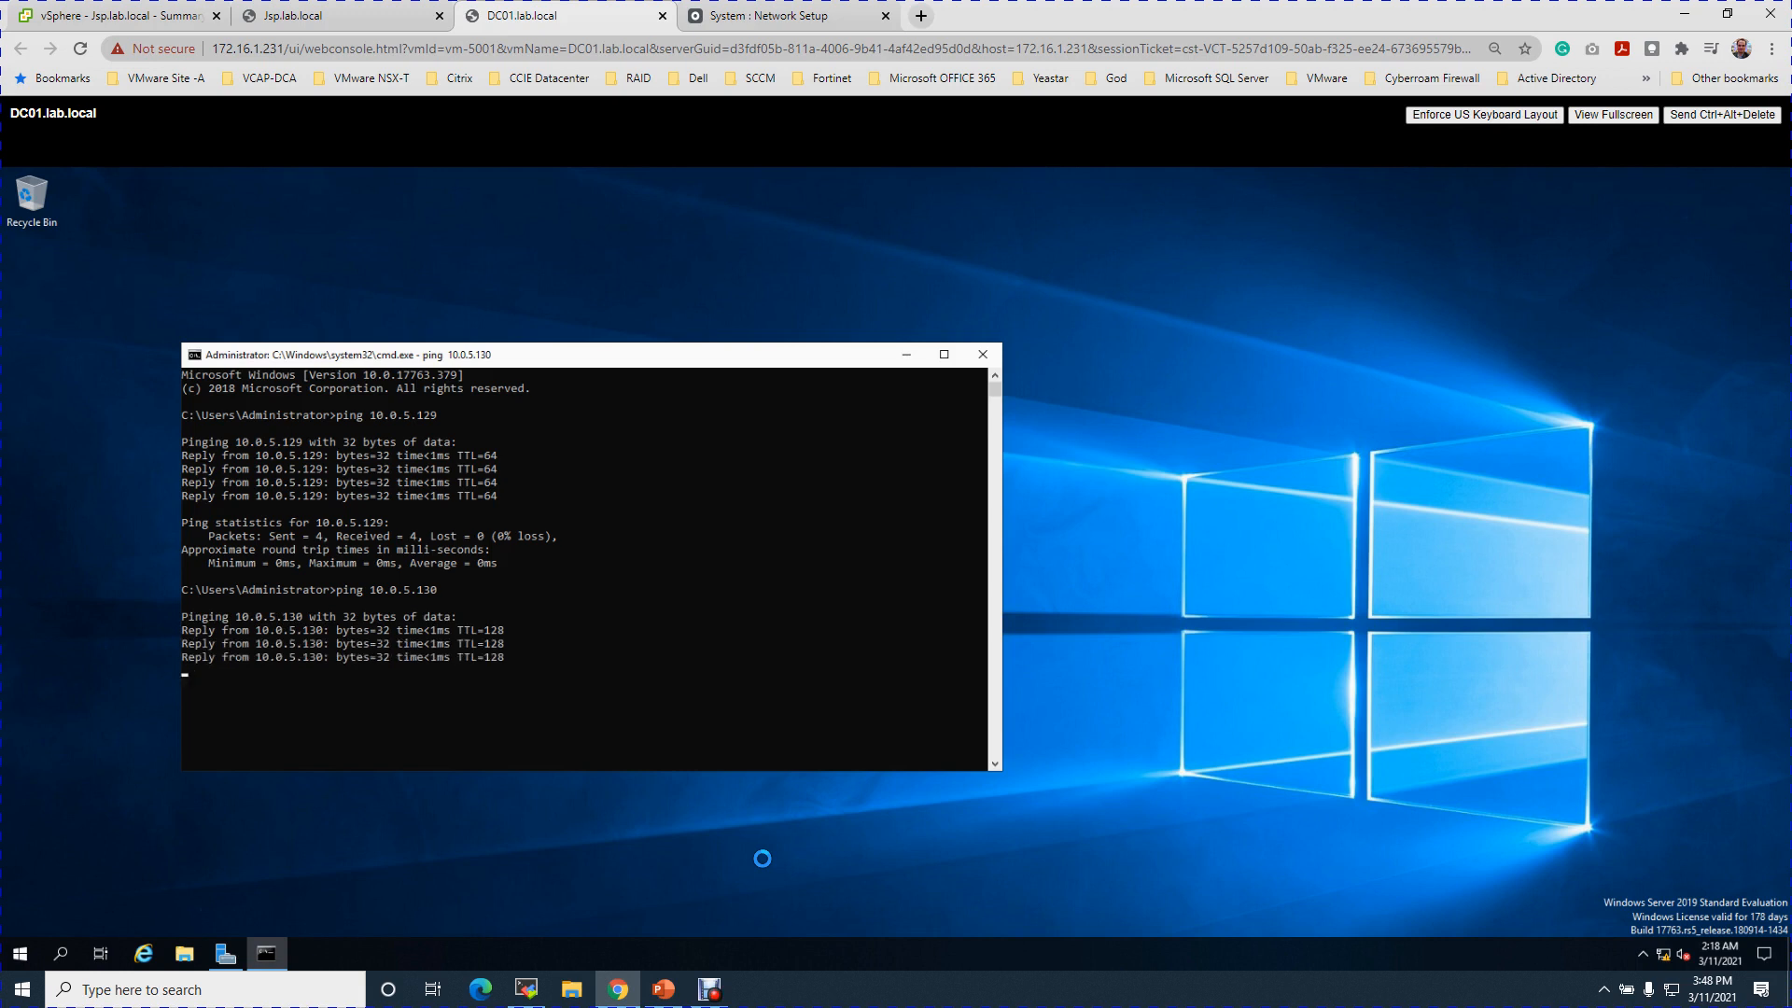
key(Up)
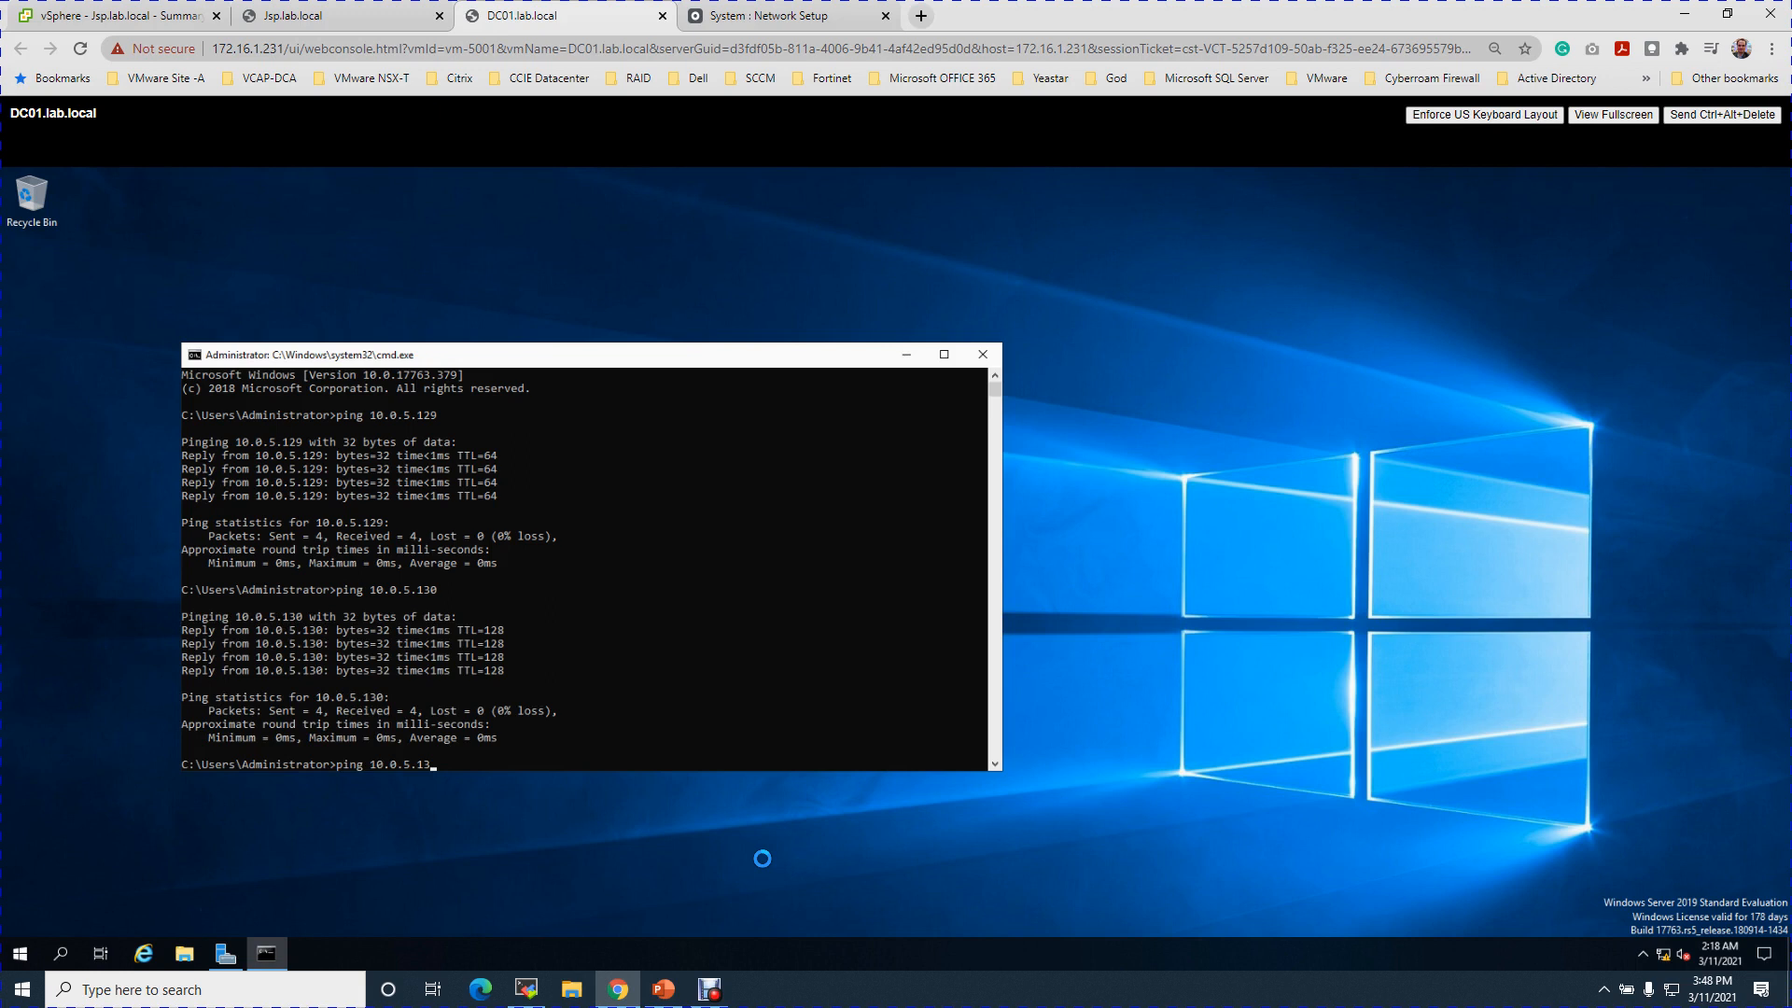
key(Return)
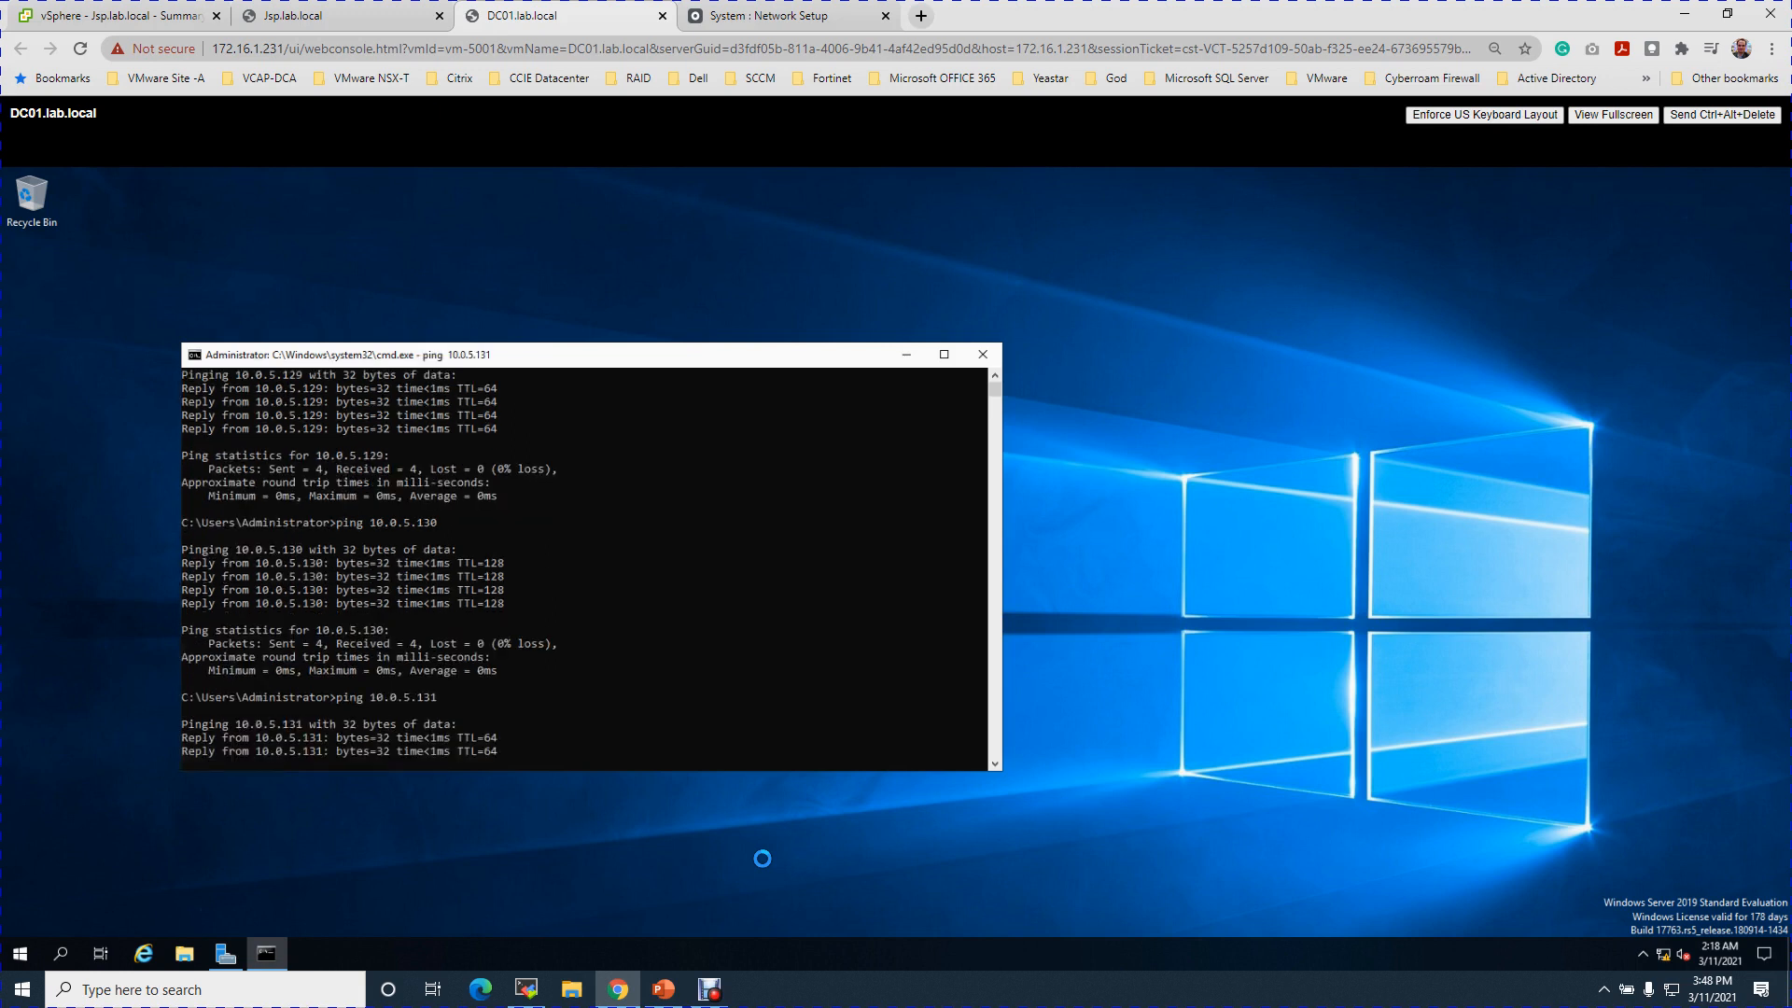
key(ctrl+c)
text(exit)
key(Return)
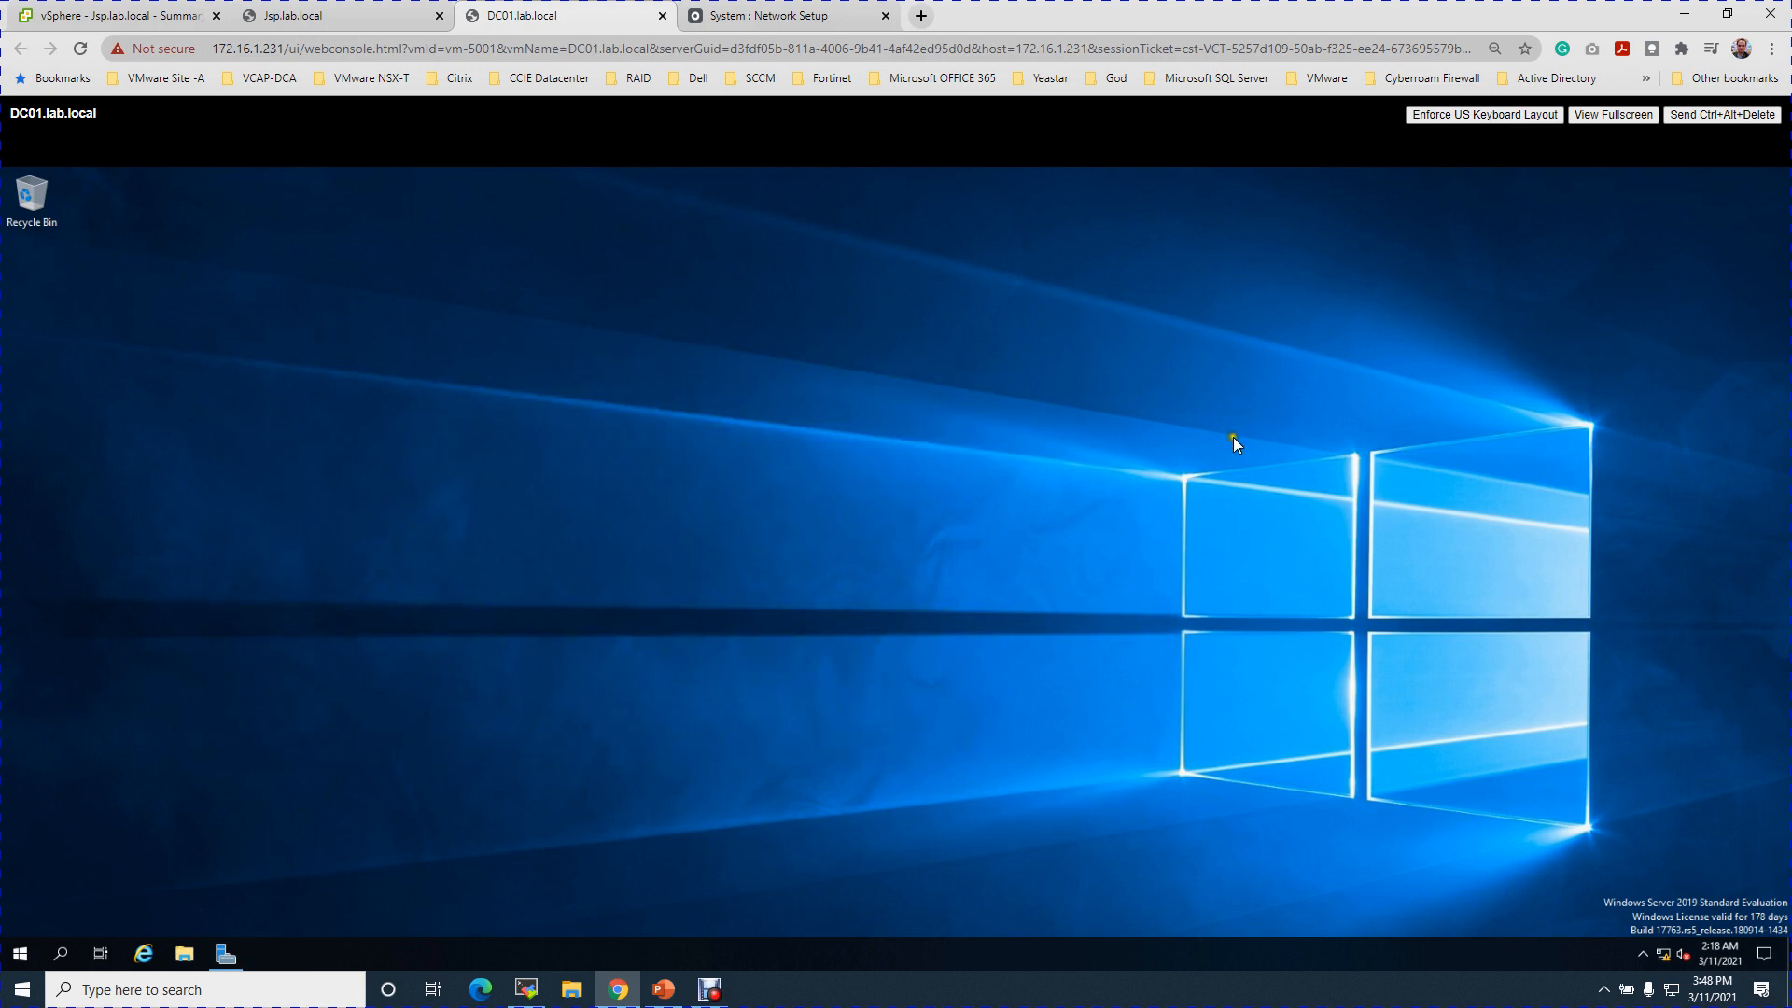
click(1061, 824)
click(709, 988)
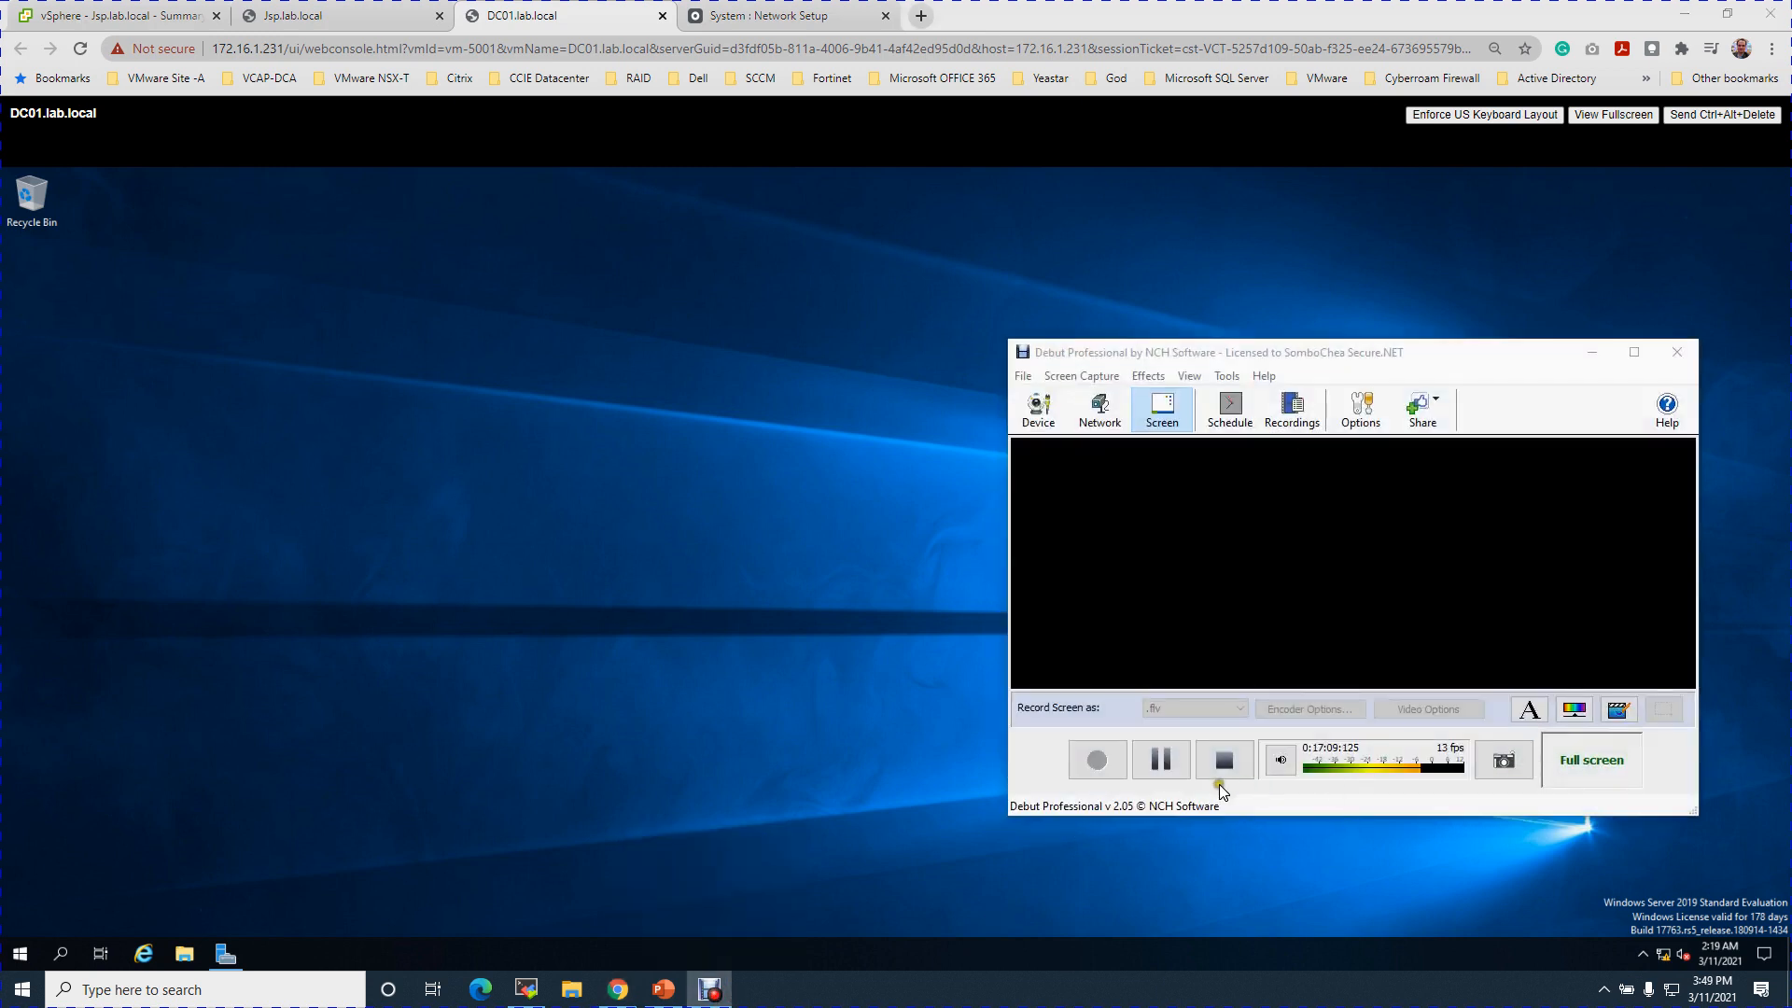